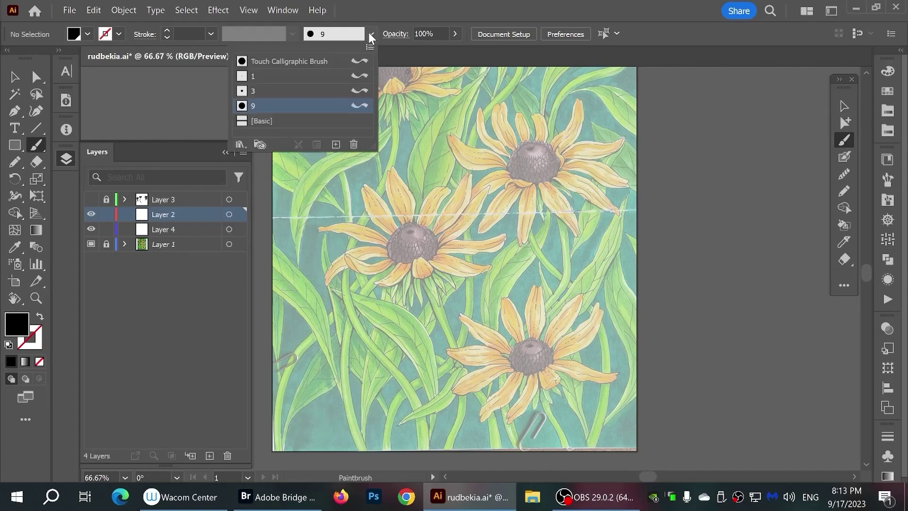
Switch to the 3 brush and zoom in closely on the central flower
left_click(265, 102)
key("ctrl+equal")
key("ctrl+equal")
left_click(226, 152)
key("ctrl+equal")
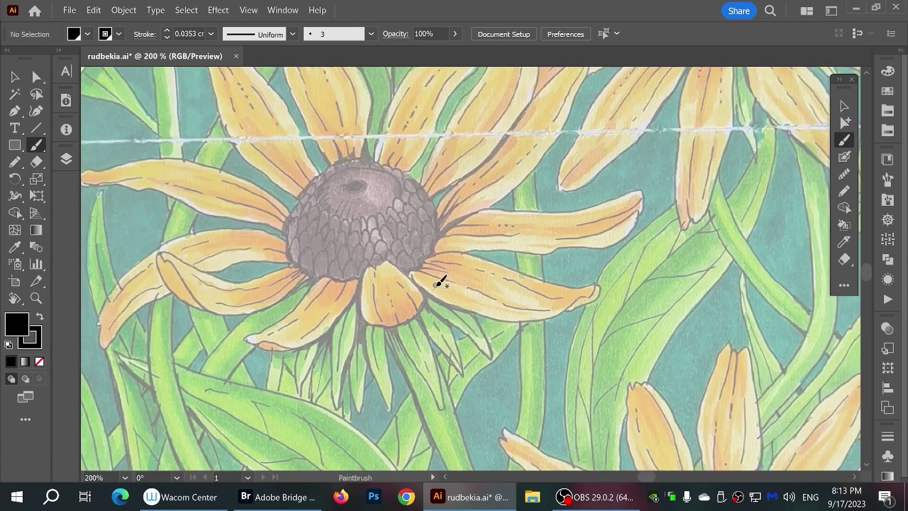
key("ctrl+equal")
Outline the small lower petal, the next petal's upper edge and the lower-left petal
mouse_move(321, 266)
left_mouse_down()
mouse_move(330, 263)
mouse_move(403, 321)
left_mouse_up()
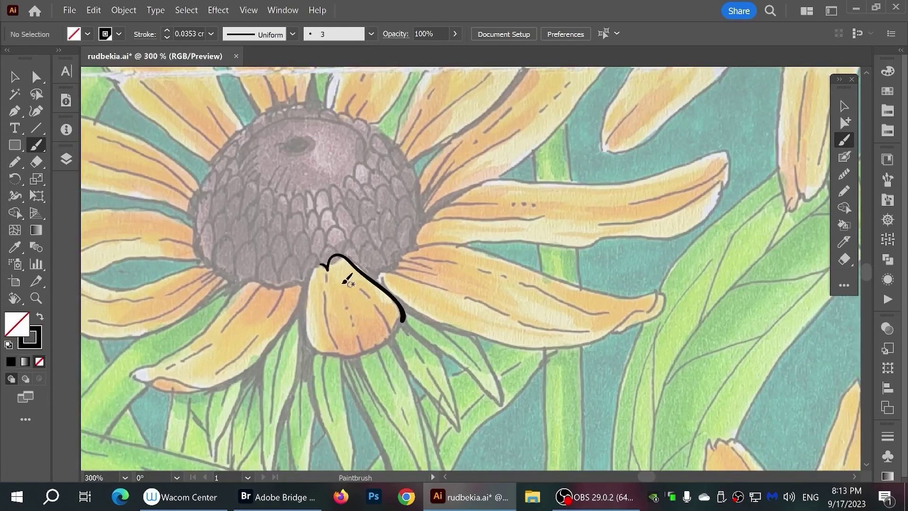
mouse_move(326, 266)
left_mouse_down()
mouse_move(333, 357)
mouse_move(398, 327)
left_mouse_up()
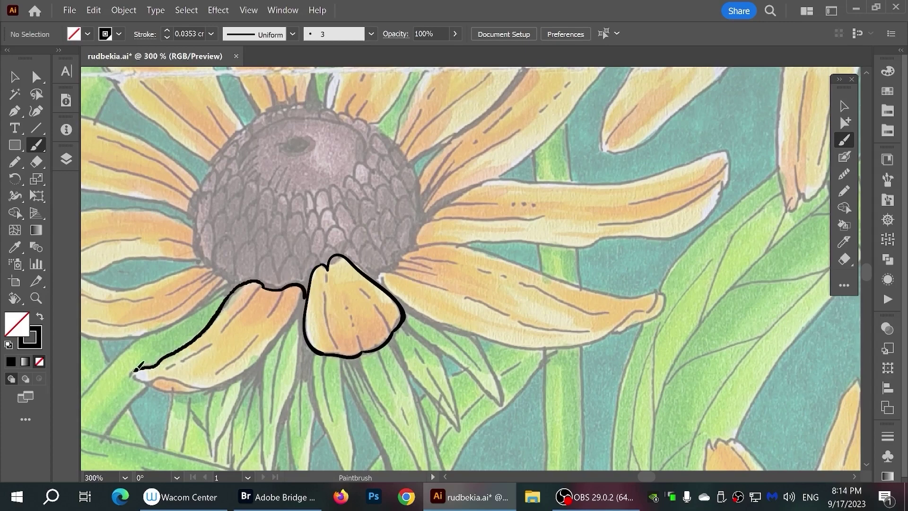
mouse_move(263, 280)
left_mouse_down()
mouse_move(132, 376)
mouse_move(302, 291)
left_mouse_up()
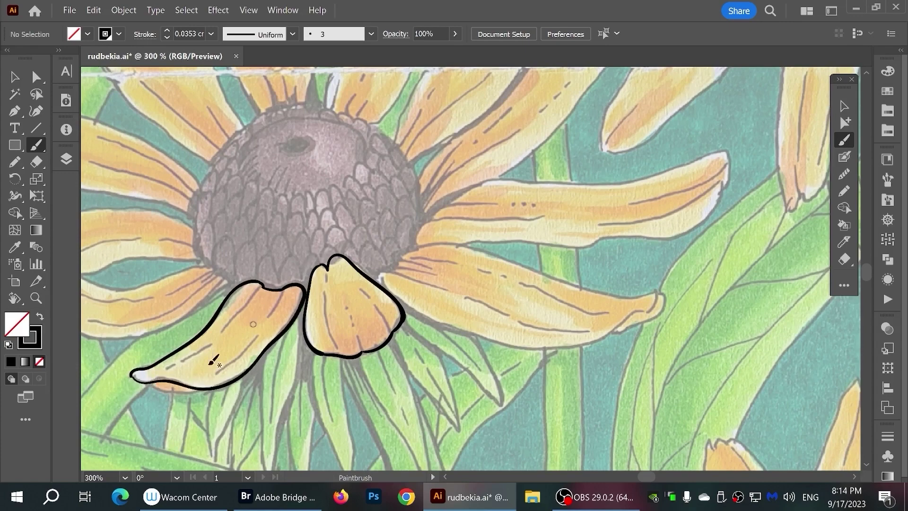
left_click_drag(144, 378, 171, 392)
mouse_move(418, 249)
left_mouse_down()
mouse_move(323, 284)
mouse_move(565, 326)
left_mouse_up()
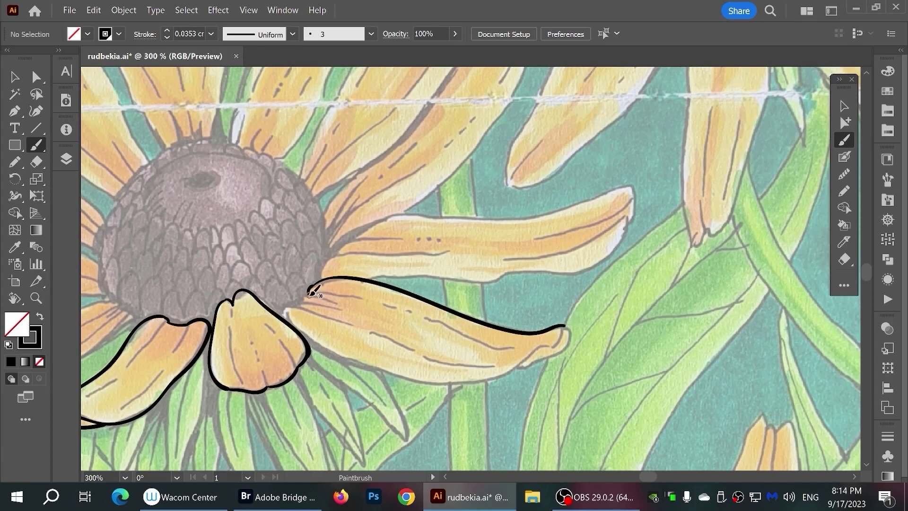
Outline the lower-right petal with its fold and curled tip, plus the horizontal petal's upper edge
mouse_move(309, 288)
left_mouse_down()
mouse_move(297, 324)
mouse_move(536, 349)
mouse_move(568, 326)
mouse_move(542, 361)
left_mouse_up()
left_click_drag(610, 297, 594, 355)
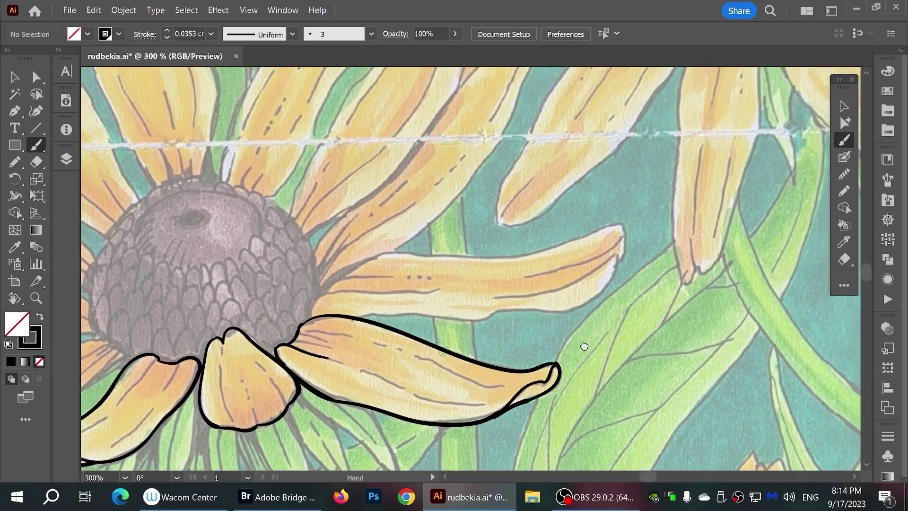
left_click_drag(433, 309, 307, 334)
left_click_drag(379, 345, 616, 272)
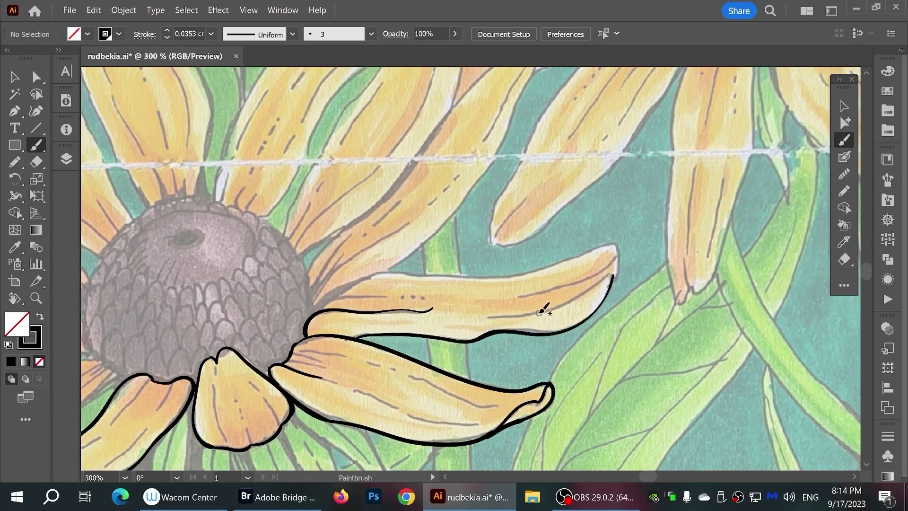
left_click_drag(544, 310, 611, 277)
left_click_drag(617, 244, 613, 283)
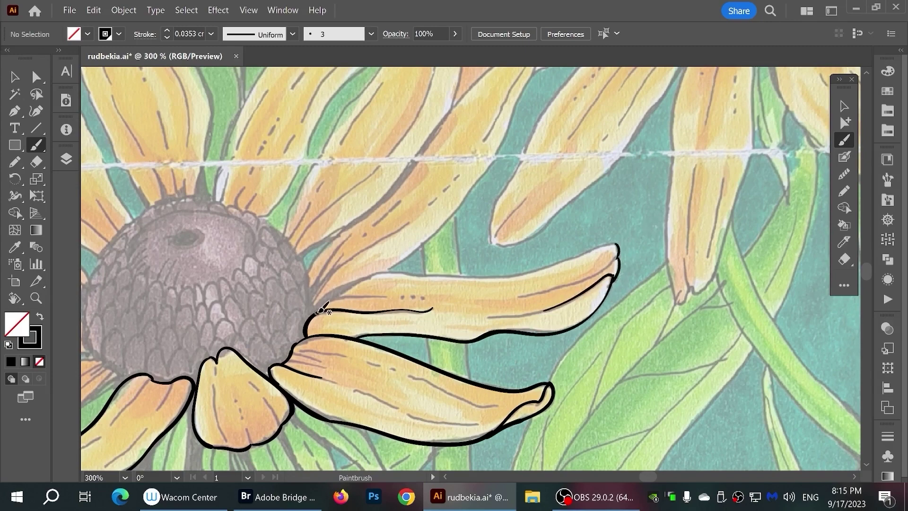
left_click_drag(316, 308, 578, 257)
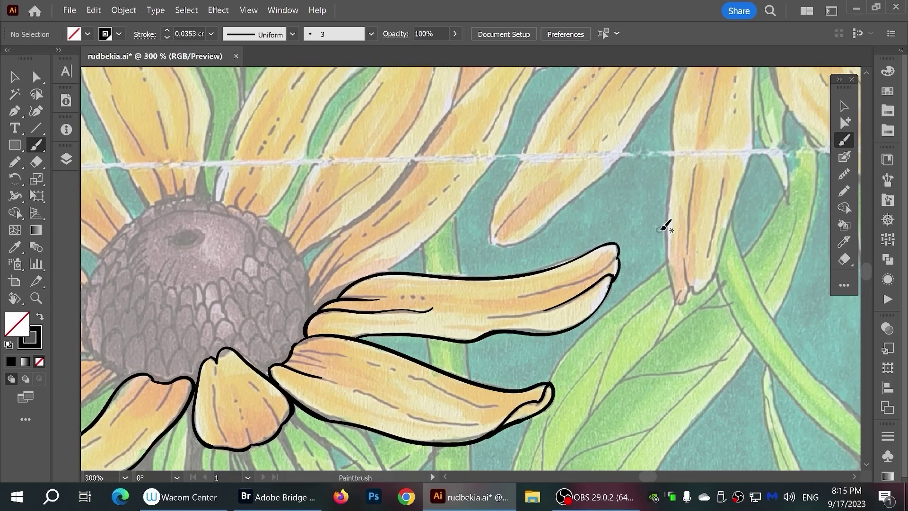
Finish the horizontal petal's edge and outline the petal reaching up to the right
scroll(473, 284, "up", 1)
scroll(473, 284, "left", 1)
left_click_drag(351, 347, 396, 315)
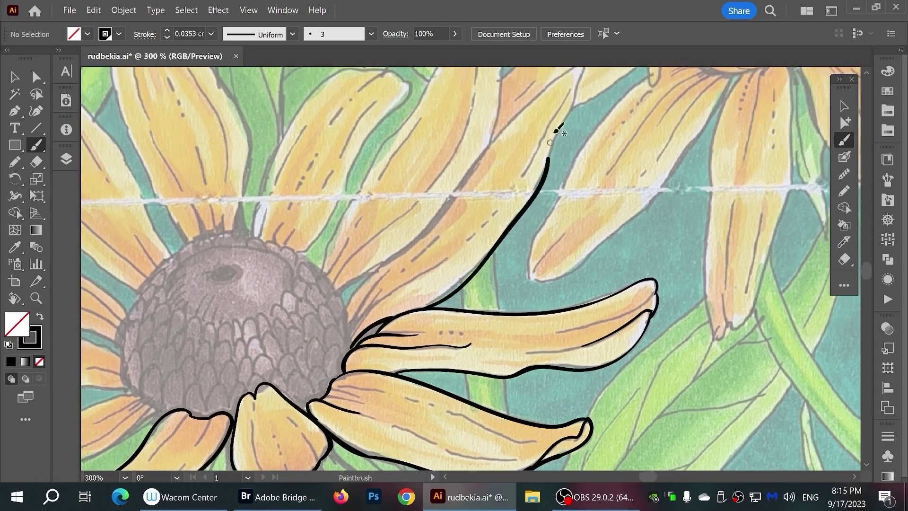
left_click_drag(445, 299, 567, 122)
scroll(567, 122, "up", 3)
scroll(567, 122, "left", 2)
mouse_move(657, 163)
left_mouse_down()
mouse_move(623, 251)
mouse_move(421, 425)
left_mouse_up()
left_click_drag(481, 432, 488, 352)
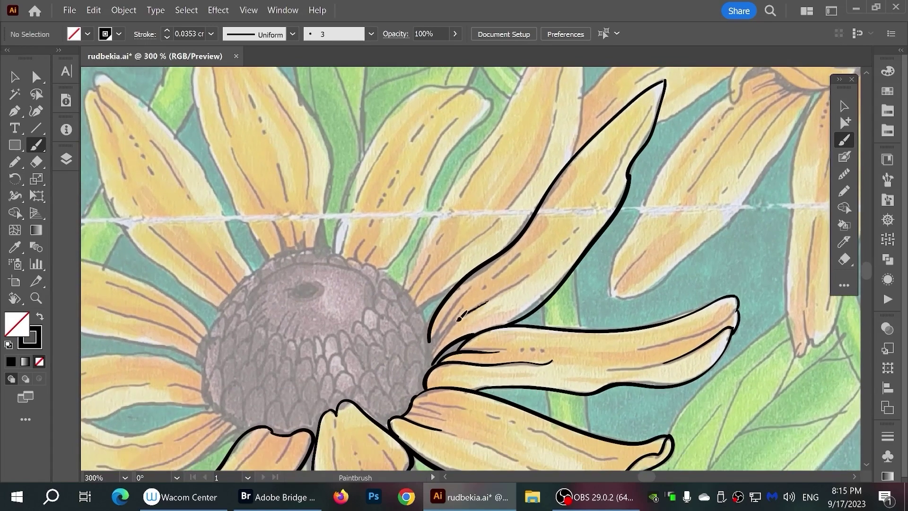
Outline the tall upper petal and add short strokes where petals meet
left_click_drag(558, 103, 531, 202)
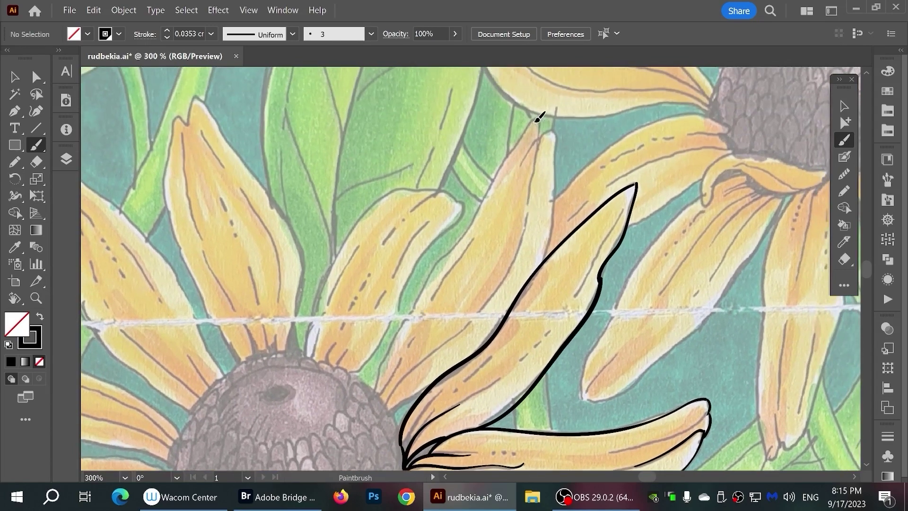
mouse_move(537, 119)
left_mouse_down()
mouse_move(376, 393)
mouse_move(424, 391)
left_mouse_up()
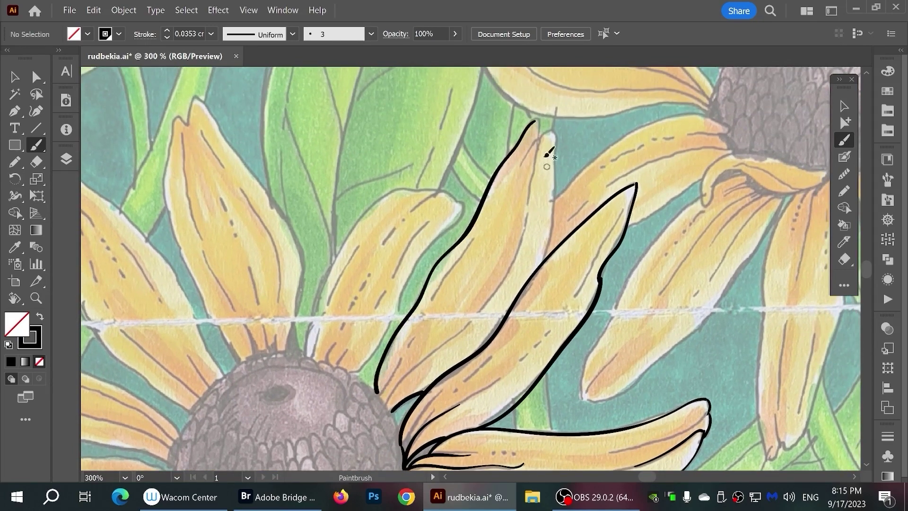
left_click_drag(540, 140, 544, 258)
mouse_move(387, 406)
left_mouse_down()
mouse_move(424, 362)
mouse_move(524, 147)
left_mouse_up()
left_click_drag(457, 177, 475, 202)
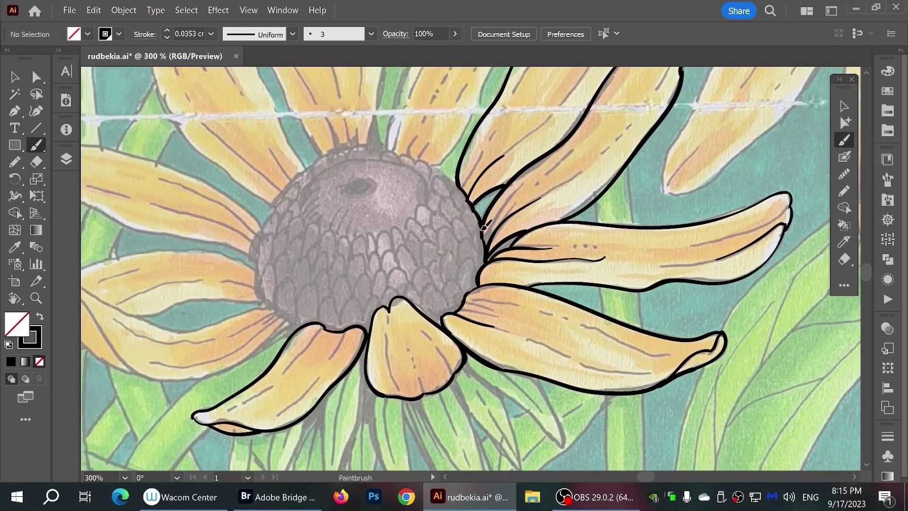
Outline the cone's bumpy left edge and arc a line across its top
left_click_drag(440, 322, 438, 323)
left_click_drag(289, 319, 254, 258)
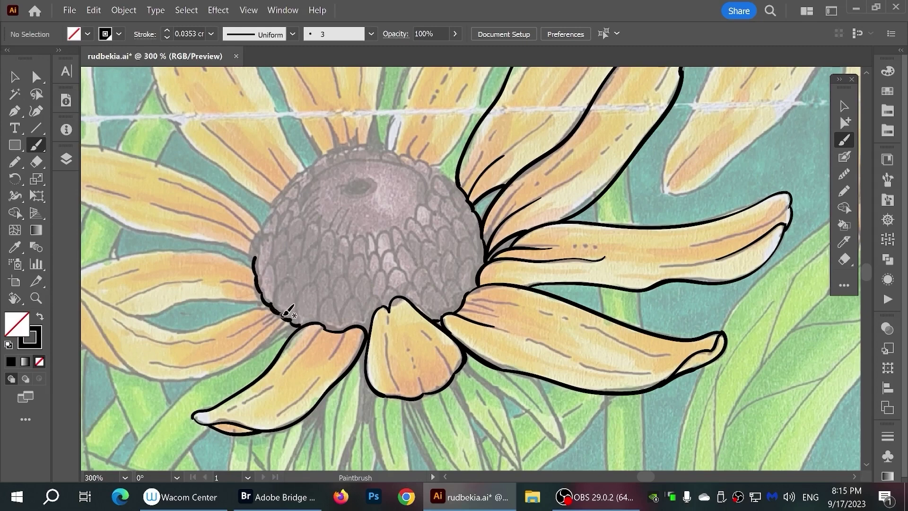
left_click_drag(340, 246, 336, 325)
left_click_drag(249, 333, 277, 275)
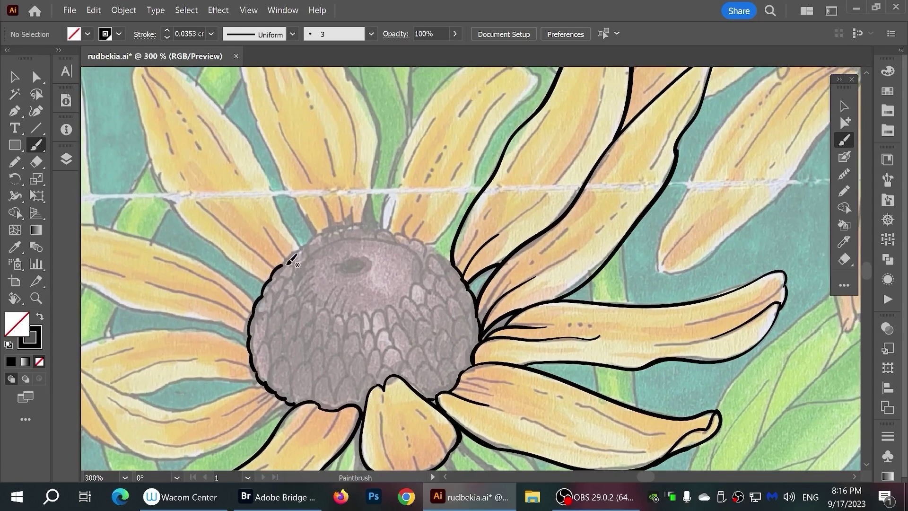
mouse_move(304, 245)
left_mouse_down()
mouse_move(352, 229)
mouse_move(446, 255)
left_mouse_up()
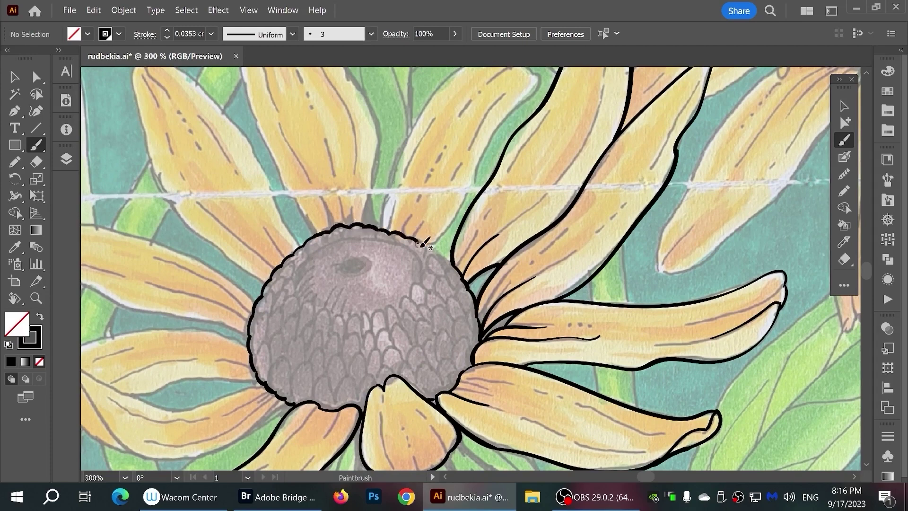
left_click_drag(294, 277, 432, 259)
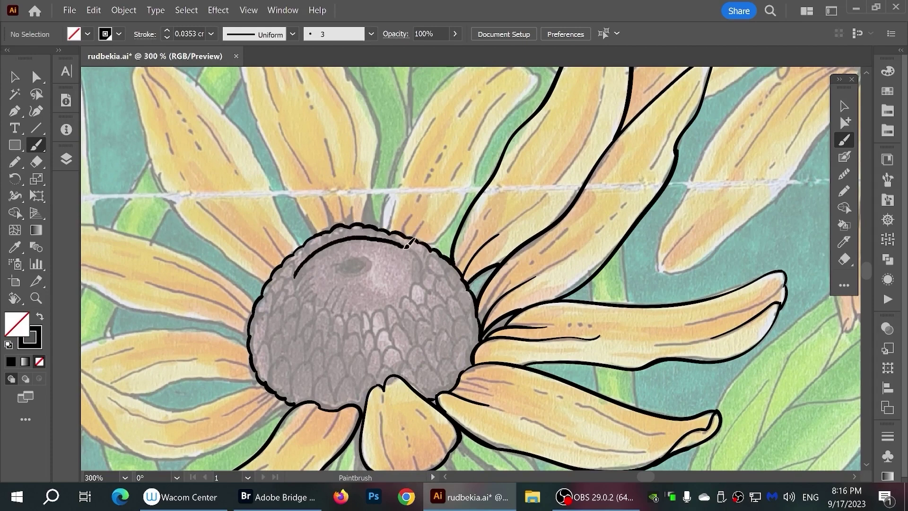
Add pointed tips at the cone's base and ink the small oval mark on top
left_click_drag(315, 403, 344, 408)
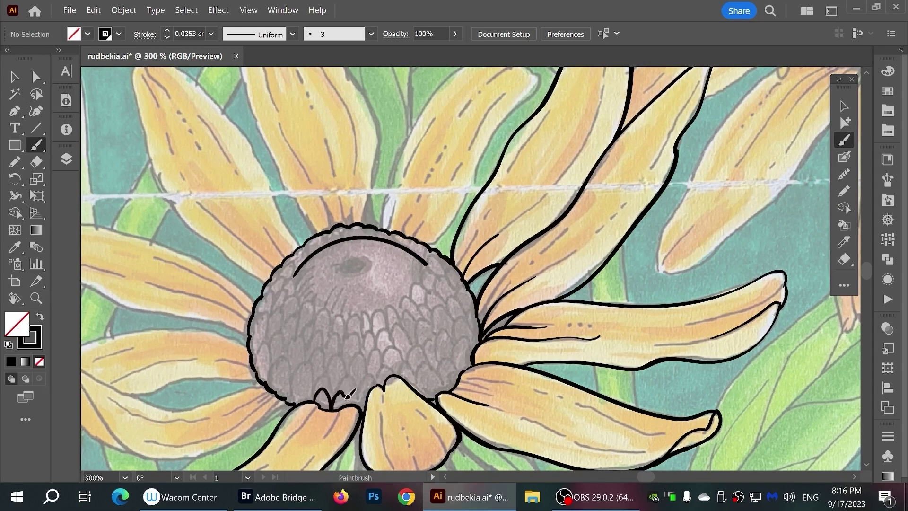
left_click_drag(369, 367, 494, 329)
left_click_drag(471, 231, 490, 229)
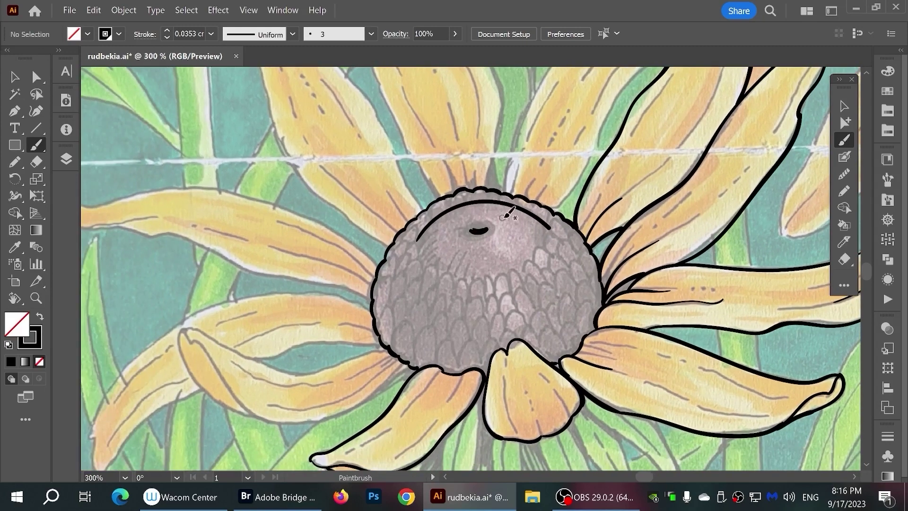
mouse_move(418, 240)
left_mouse_down()
mouse_move(432, 235)
mouse_move(423, 391)
mouse_move(441, 401)
left_mouse_up()
Outline the long petal above the cone and the drooping left petal
mouse_move(522, 381)
left_mouse_down()
mouse_move(560, 348)
mouse_move(632, 214)
mouse_move(604, 194)
mouse_move(507, 264)
mouse_move(476, 365)
mouse_move(489, 362)
left_mouse_up()
mouse_move(355, 134)
left_mouse_down()
mouse_move(382, 114)
mouse_move(428, 180)
mouse_move(471, 308)
mouse_move(452, 362)
mouse_move(333, 180)
mouse_move(412, 372)
left_mouse_up()
mouse_move(233, 189)
left_mouse_down()
mouse_move(261, 230)
mouse_move(284, 210)
mouse_move(368, 305)
mouse_move(395, 381)
mouse_move(238, 258)
mouse_move(315, 385)
mouse_move(362, 409)
left_mouse_up()
scroll(362, 409, "down", 5)
scroll(361, 409, "left", 3)
mouse_move(261, 284)
left_mouse_down()
mouse_move(364, 379)
mouse_move(405, 375)
left_mouse_up()
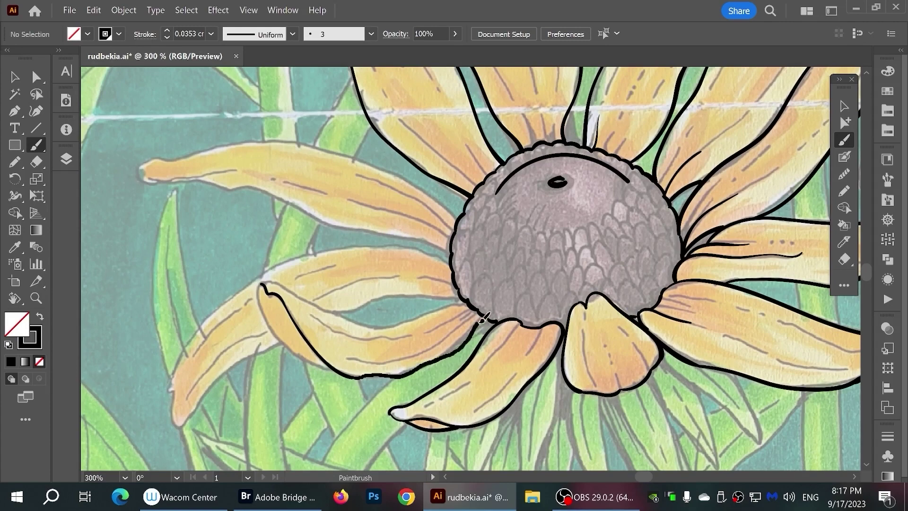
mouse_move(260, 284)
left_mouse_down()
mouse_move(265, 321)
mouse_move(341, 374)
left_mouse_up()
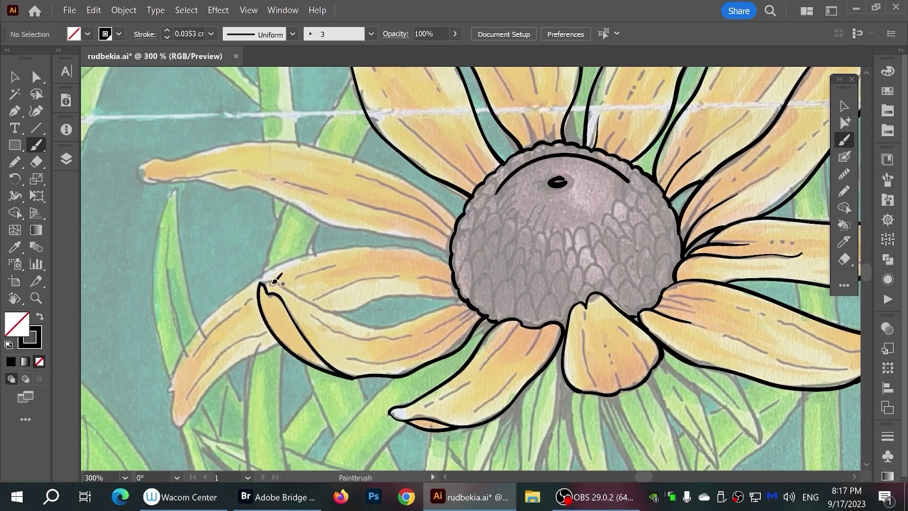
mouse_move(263, 284)
left_mouse_down()
mouse_move(314, 301)
mouse_move(472, 301)
left_mouse_up()
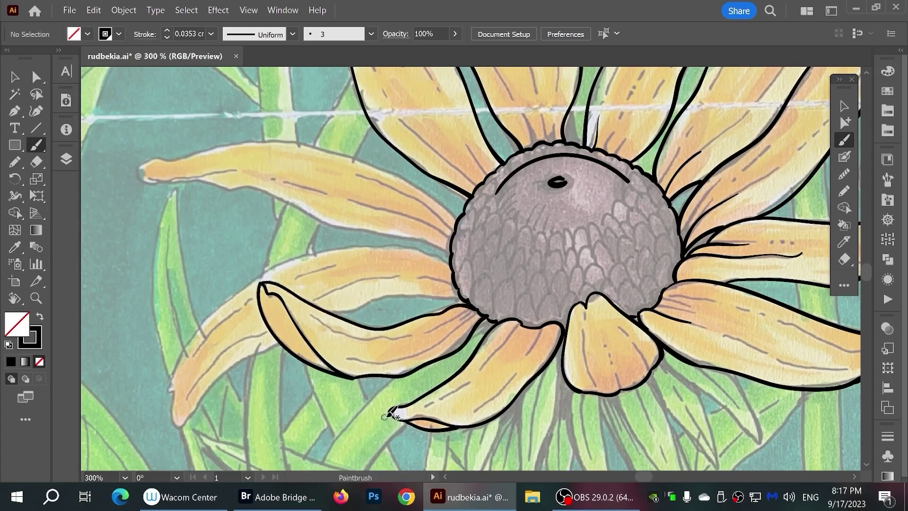
Inspect the lower petal stroke's anchor points with Direct Selection, then deselect
key("a")
left_click(388, 374)
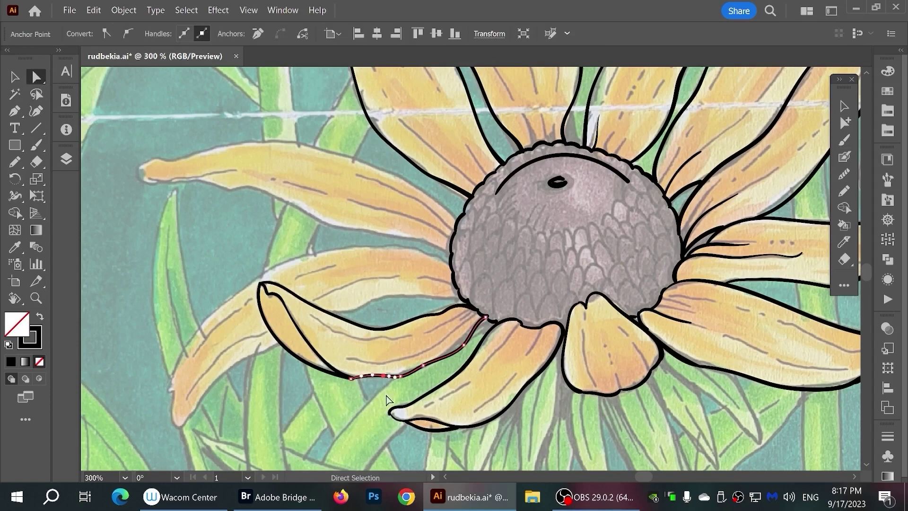
left_click(364, 426)
left_click(363, 379)
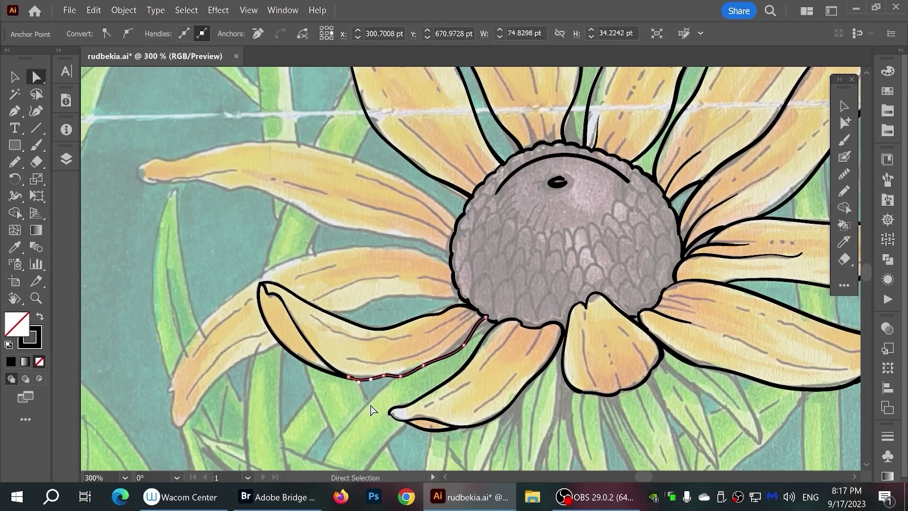
left_click(366, 426)
left_click_drag(284, 331, 337, 358)
key("b")
Trace the lower-left petal edges and add short hair strokes along the cone's top edge
mouse_move(227, 400)
left_mouse_down()
mouse_move(502, 289)
mouse_move(241, 367)
left_mouse_up()
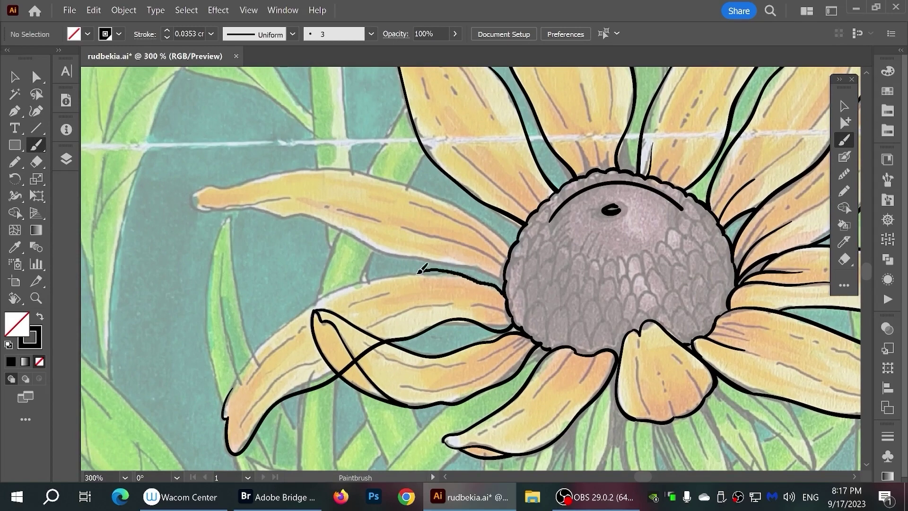
mouse_move(233, 194)
left_mouse_down()
mouse_move(186, 251)
mouse_move(461, 333)
mouse_move(429, 274)
mouse_move(270, 234)
mouse_move(144, 253)
mouse_move(147, 270)
left_mouse_up()
left_click_drag(453, 463, 426, 405)
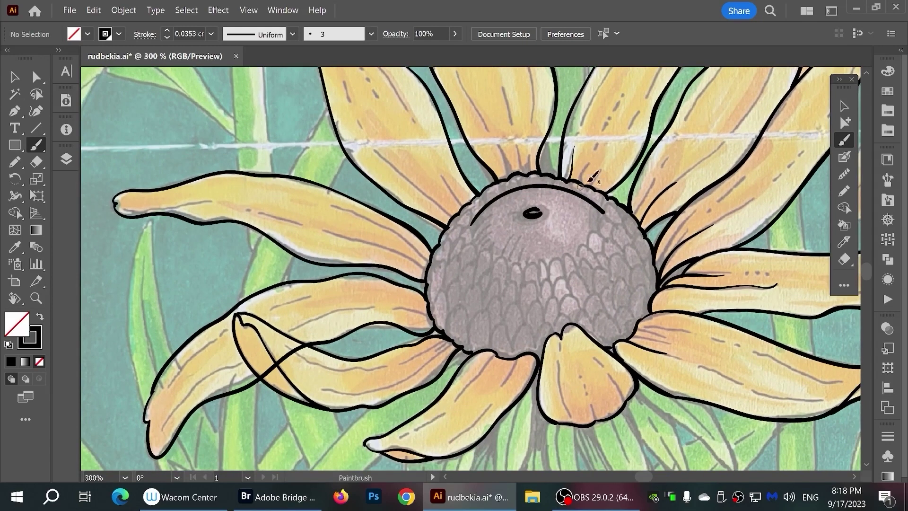
left_click_drag(505, 148, 509, 175)
left_click_drag(526, 126, 524, 171)
left_click_drag(442, 176, 463, 204)
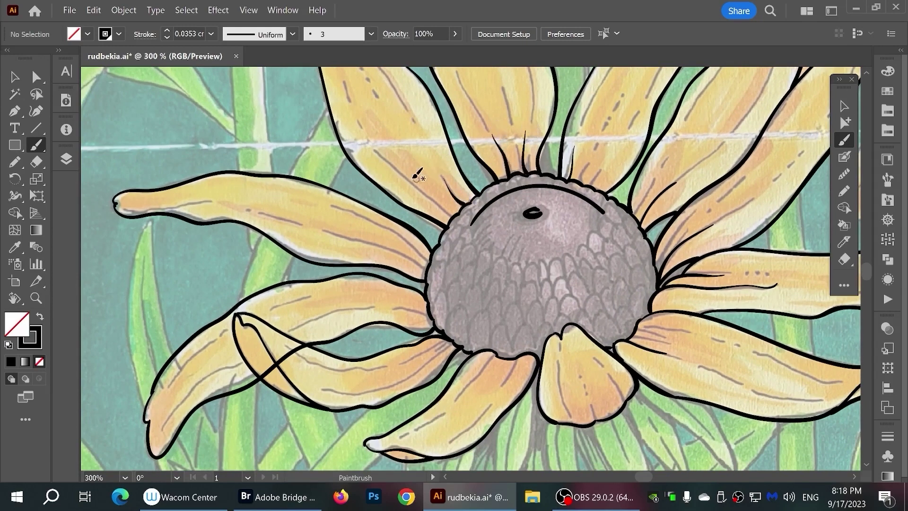
left_click_drag(393, 165, 457, 213)
Draw thin detail lines inside the left and lower-left petals
left_click_drag(338, 230, 428, 267)
mouse_move(360, 211)
left_mouse_down()
mouse_move(426, 244)
mouse_move(429, 261)
left_mouse_up()
left_click_drag(389, 309, 433, 310)
left_click_drag(360, 288, 423, 295)
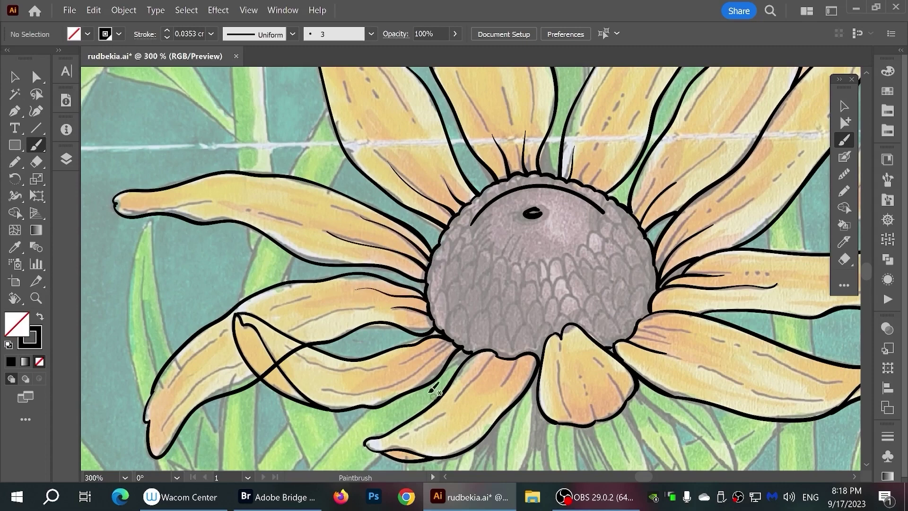
left_click_drag(418, 374, 448, 345)
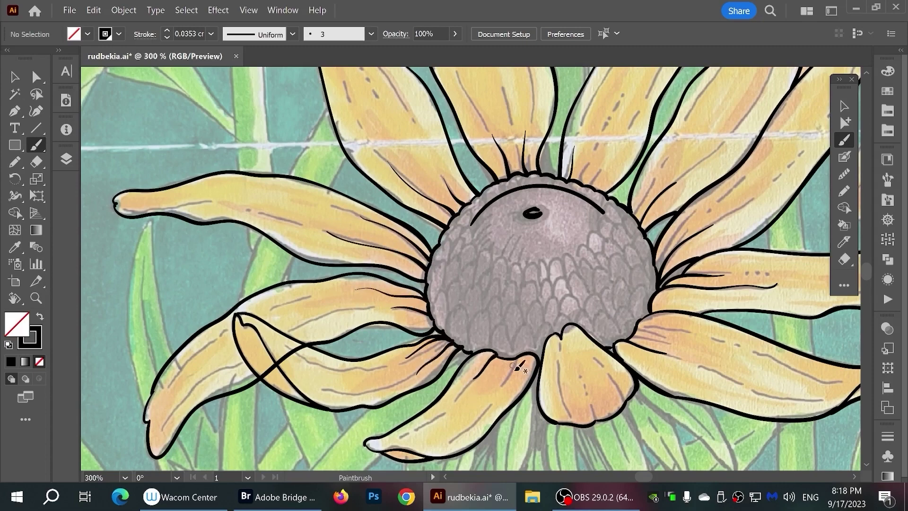
left_click_drag(692, 403, 606, 416)
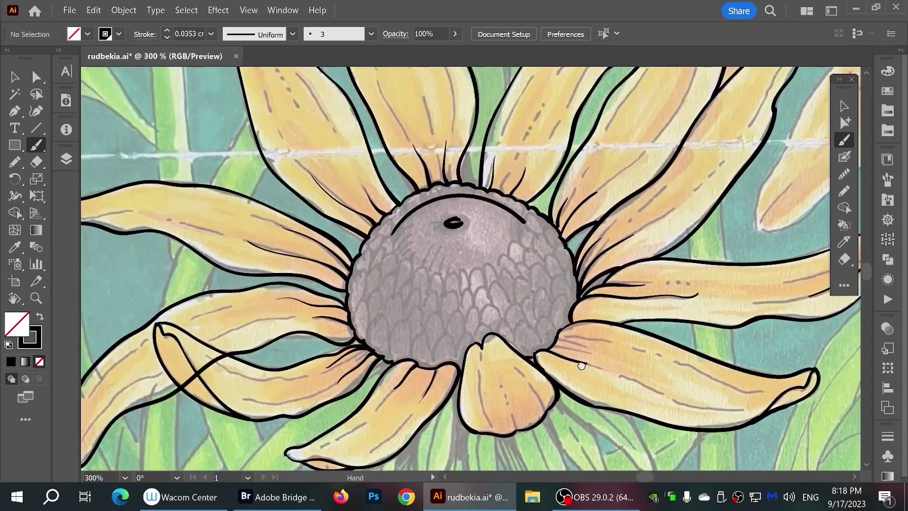
Outline the three bracts hanging below the centre petal
scroll(551, 270, "down", 5)
left_click_drag(423, 201, 426, 338)
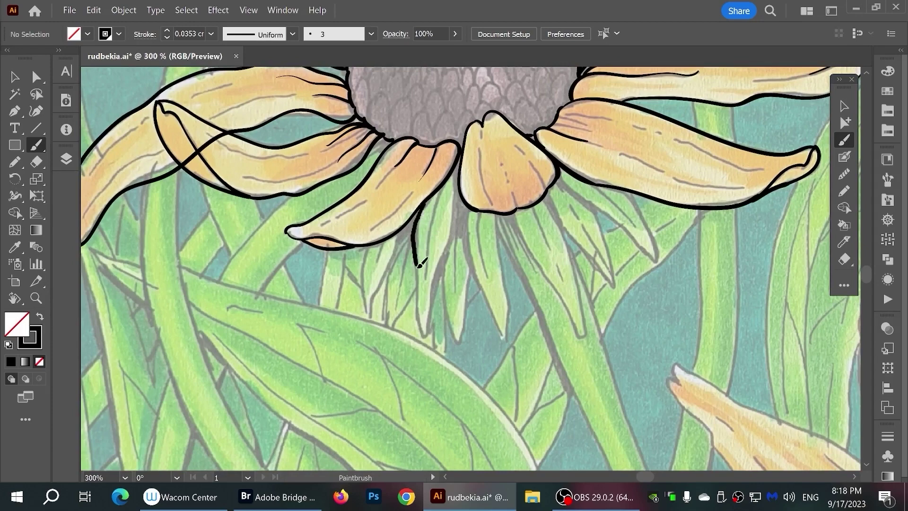
left_click_drag(460, 190, 426, 338)
left_click_drag(500, 213, 503, 337)
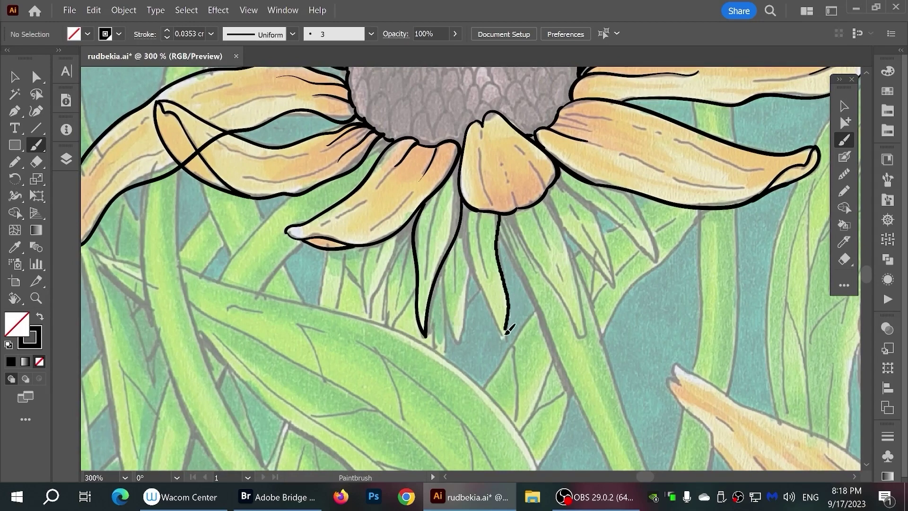
mouse_move(469, 208)
left_mouse_down()
mouse_move(466, 253)
mouse_move(503, 337)
left_mouse_up()
mouse_move(516, 212)
left_mouse_down()
mouse_move(531, 256)
mouse_move(581, 334)
left_mouse_up()
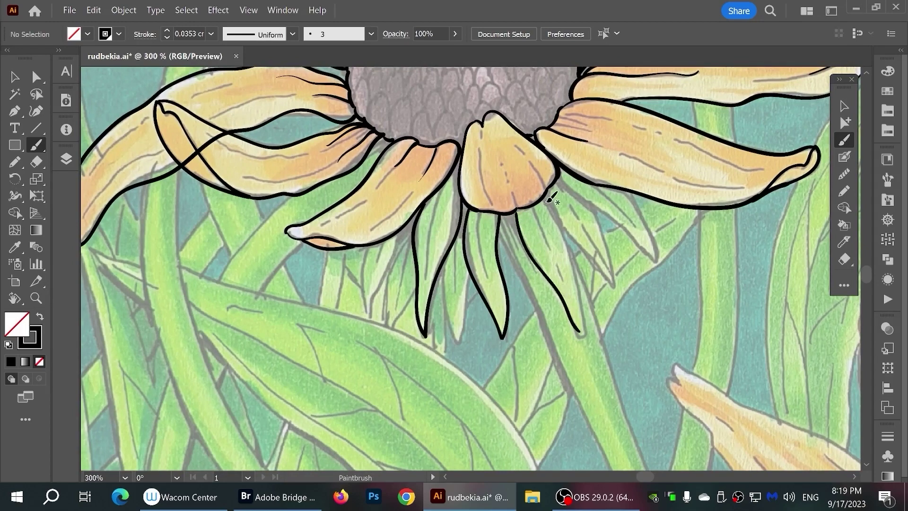
mouse_move(545, 201)
left_mouse_down()
mouse_move(589, 284)
mouse_move(581, 334)
left_mouse_up()
Outline the bracts on the left, including the narrow one under the left petal
left_click_drag(444, 259, 457, 347)
left_click_drag(473, 273, 457, 346)
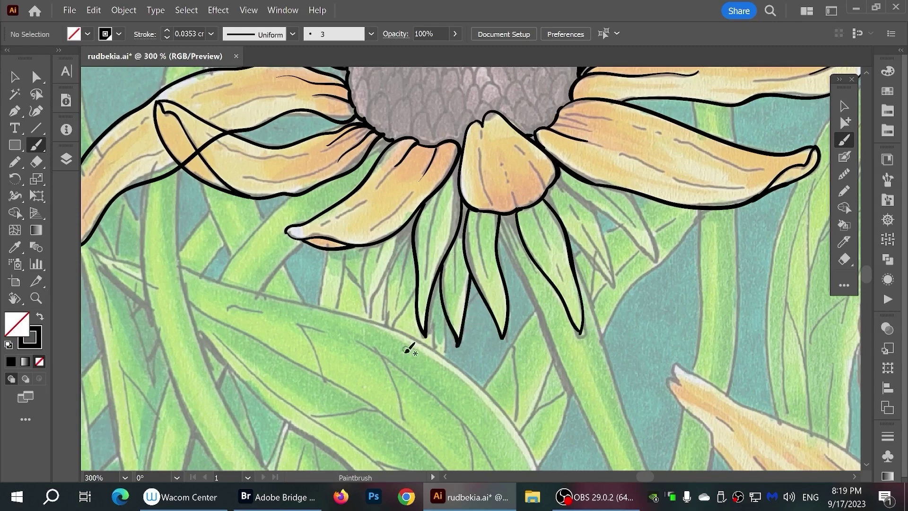
mouse_move(384, 244)
left_mouse_down()
mouse_move(361, 284)
mouse_move(371, 322)
left_mouse_up()
left_click_drag(402, 218, 370, 322)
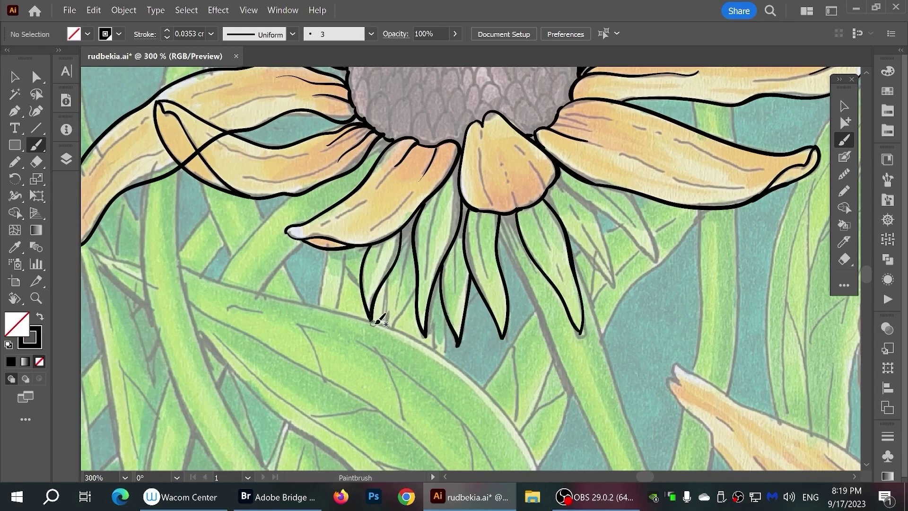
left_click_drag(394, 268, 403, 328)
left_click_drag(426, 268, 403, 327)
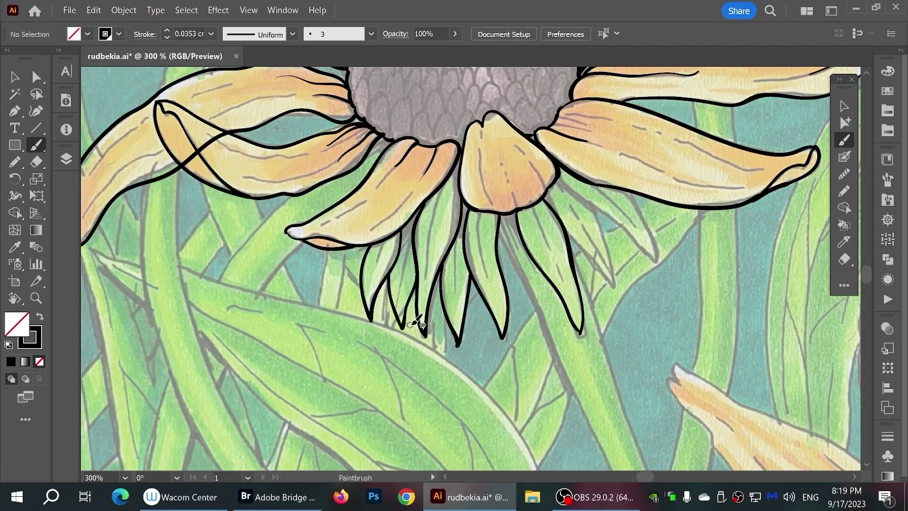
Outline the long right bract with a central vein, then return the view upward
scroll(500, 196, "right", 3)
mouse_move(500, 196)
left_mouse_down()
mouse_move(567, 236)
mouse_move(591, 273)
left_mouse_up()
left_click_drag(572, 205, 593, 274)
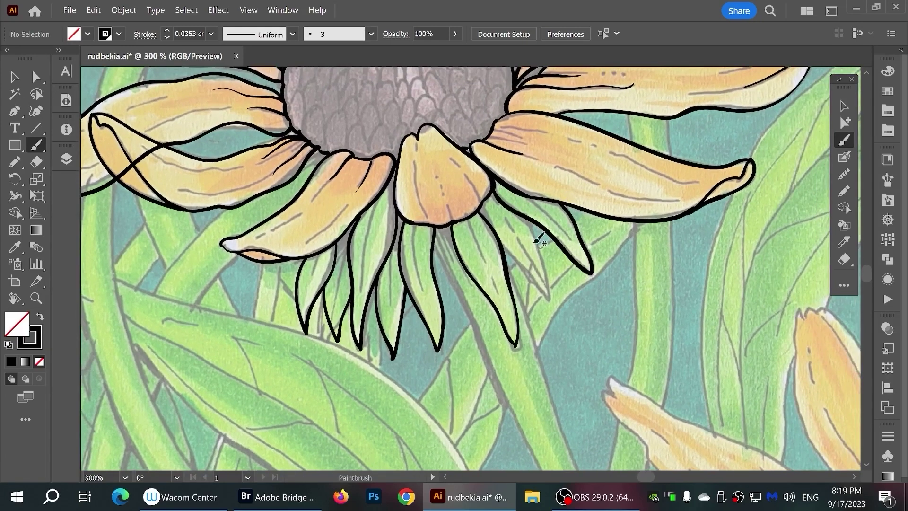
mouse_move(529, 219)
left_mouse_down()
mouse_move(550, 268)
mouse_move(547, 301)
left_mouse_up()
left_click_drag(513, 251, 556, 303)
scroll(512, 277, "up", 2)
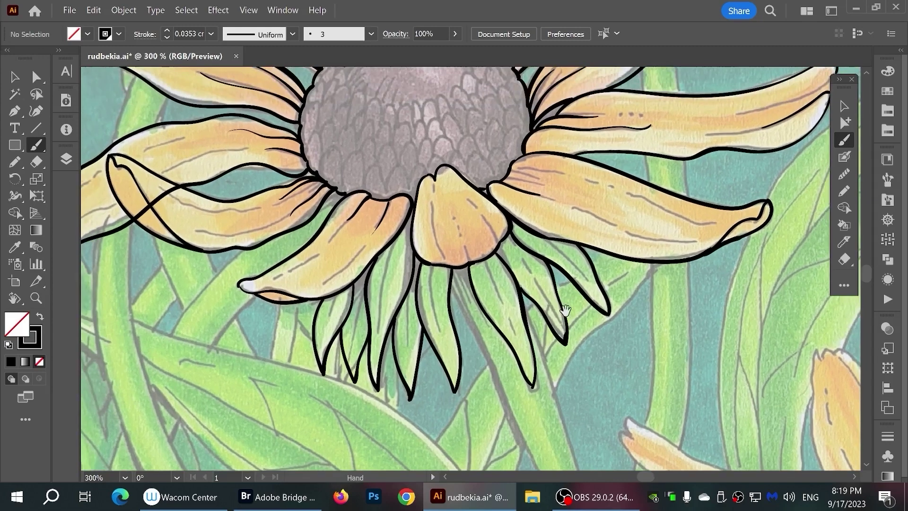
scroll(512, 277, "up", 3)
scroll(511, 276, "up", 1)
scroll(573, 298, "up", 3)
scroll(573, 298, "left", 2)
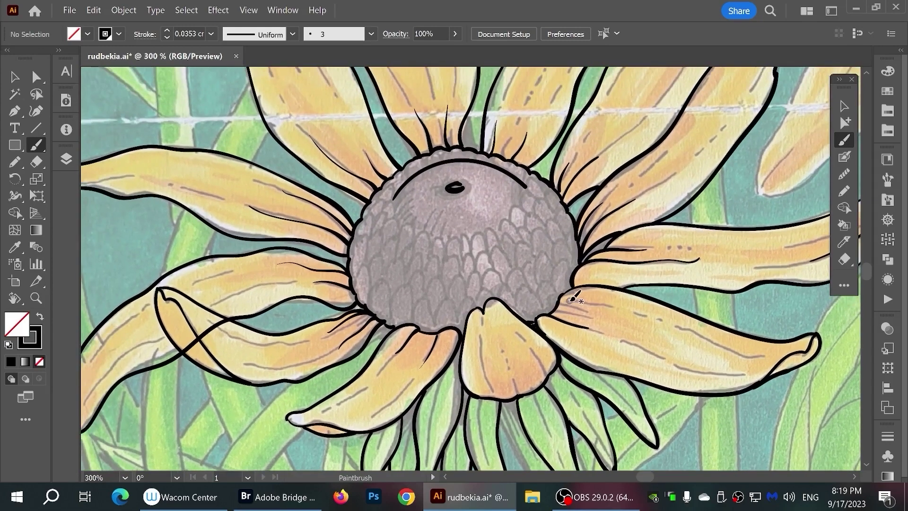
Switch to brush 1 and paint rows of small scale outlines along the cone's lower edge and right side
left_click(372, 33)
left_click(331, 75)
mouse_move(381, 322)
left_mouse_down()
mouse_move(393, 311)
mouse_move(443, 316)
left_mouse_up()
mouse_move(444, 327)
left_mouse_down()
mouse_move(462, 312)
mouse_move(533, 320)
mouse_move(573, 282)
mouse_move(578, 253)
left_mouse_up()
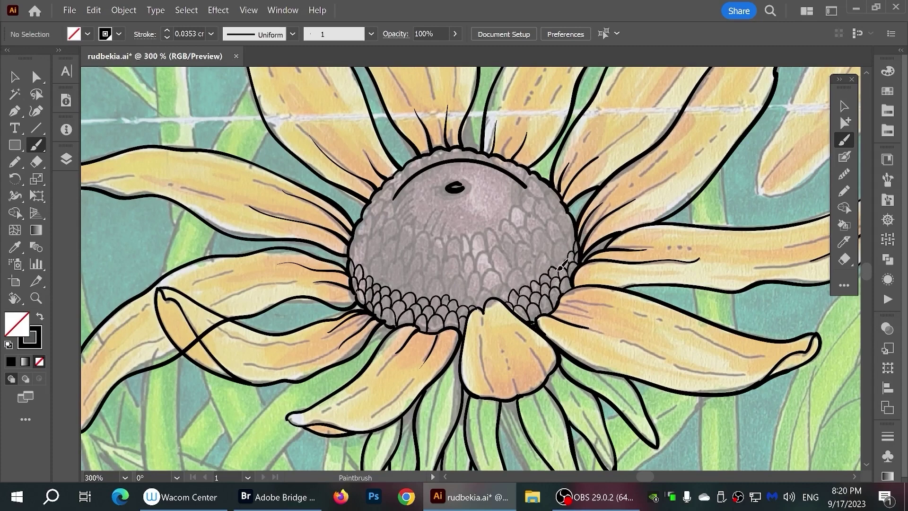
left_click_drag(572, 253, 576, 242)
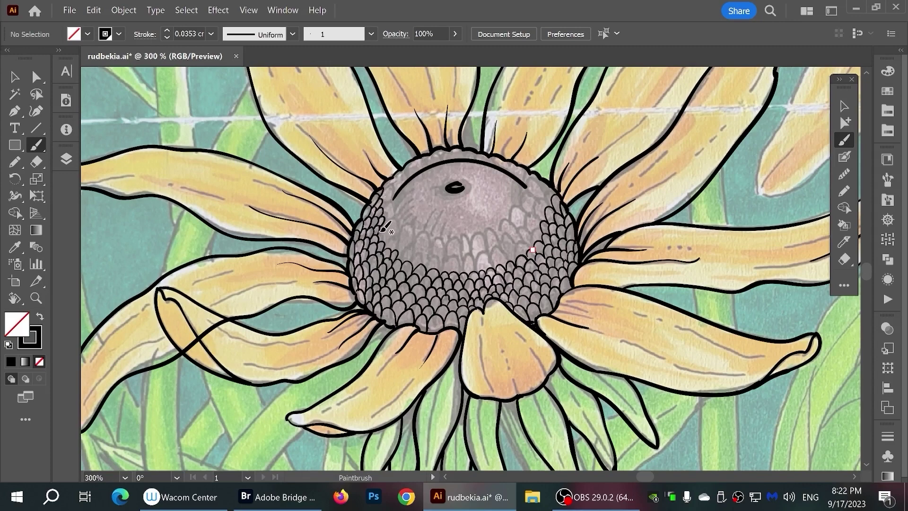
Add scales up the cone's left side, a curve around the dark spot, and hatching on the dome's left
mouse_move(389, 227)
left_mouse_down()
mouse_move(430, 261)
mouse_move(456, 267)
mouse_move(516, 256)
mouse_move(559, 190)
left_mouse_up()
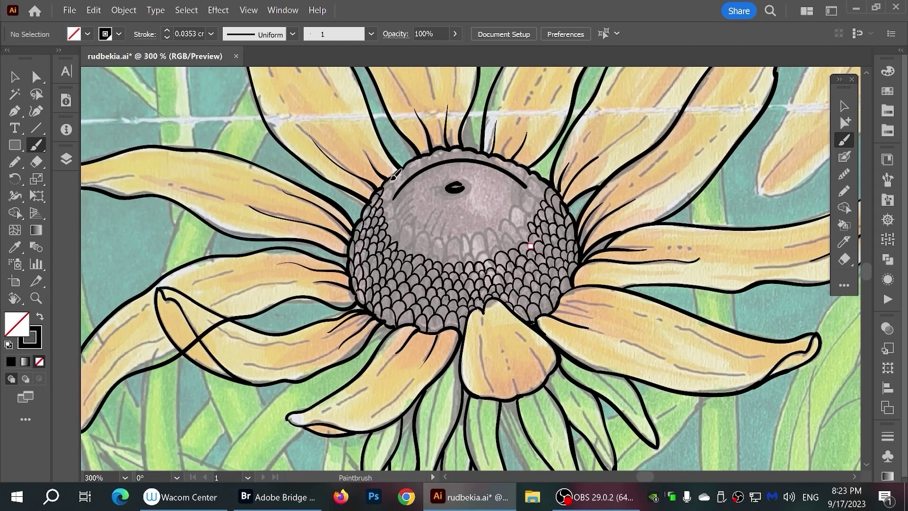
mouse_move(397, 185)
left_mouse_down()
mouse_move(391, 235)
mouse_move(452, 259)
mouse_move(485, 254)
left_mouse_up()
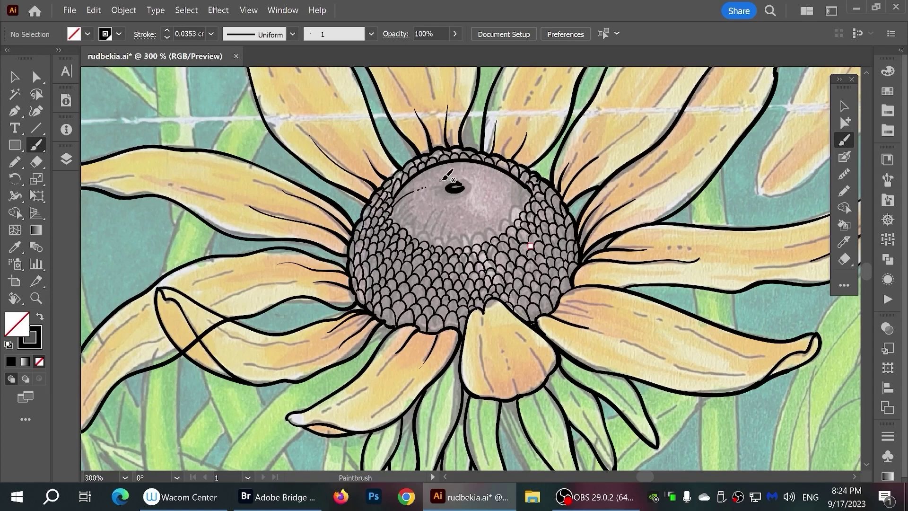
left_click_drag(435, 183, 471, 197)
mouse_move(416, 189)
left_mouse_down()
mouse_move(406, 214)
mouse_move(422, 225)
left_mouse_up()
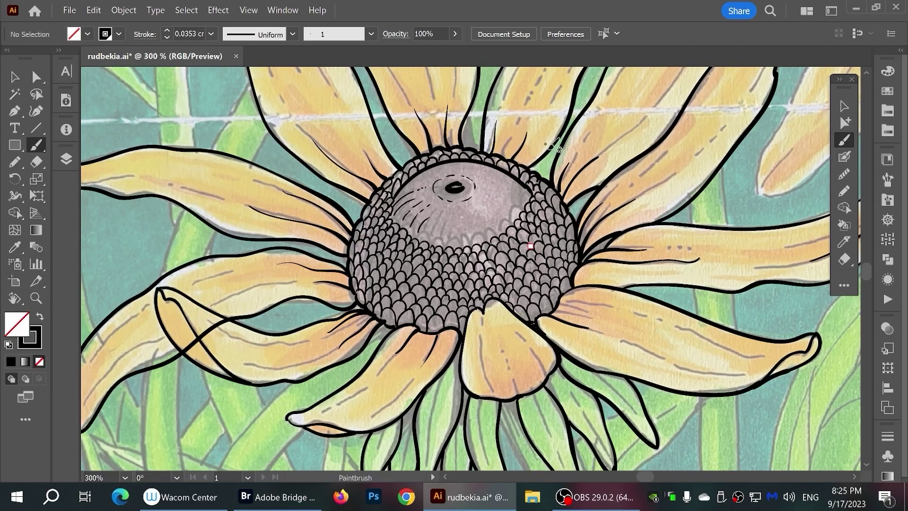
mouse_move(419, 176)
left_mouse_down()
mouse_move(406, 190)
mouse_move(436, 181)
left_mouse_up()
Rim the dome top using brush 3, then hatch its upper right using brush 1
left_click(371, 33)
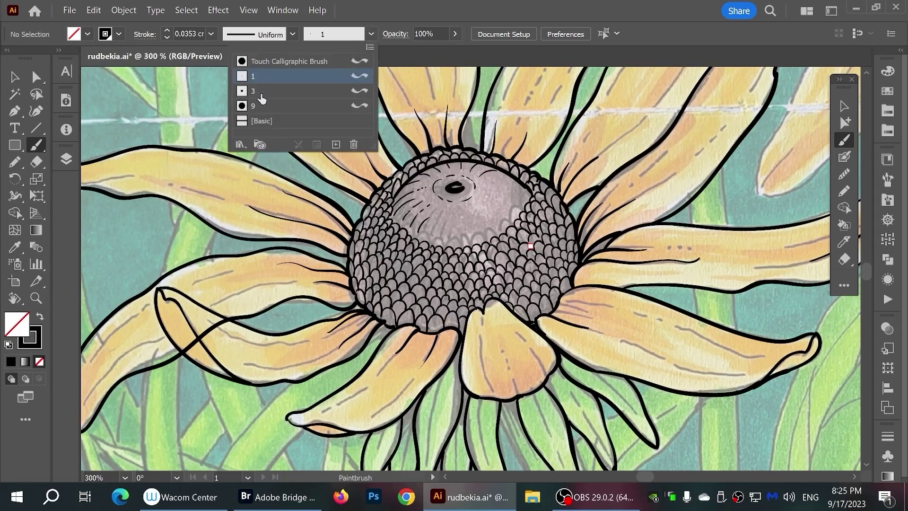
left_click(284, 94)
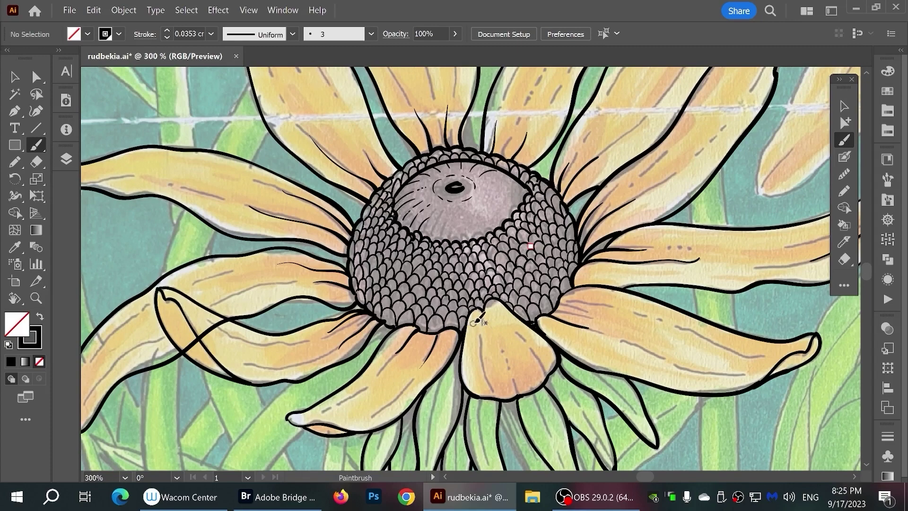
left_click(372, 34)
left_click(265, 90)
mouse_move(488, 179)
left_mouse_down()
mouse_move(521, 193)
mouse_move(513, 190)
left_mouse_up()
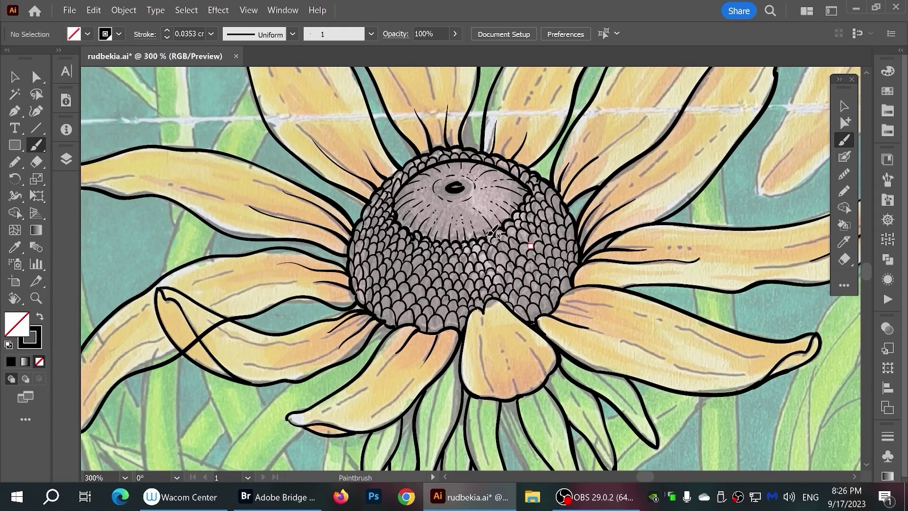
left_click_drag(494, 232, 514, 207)
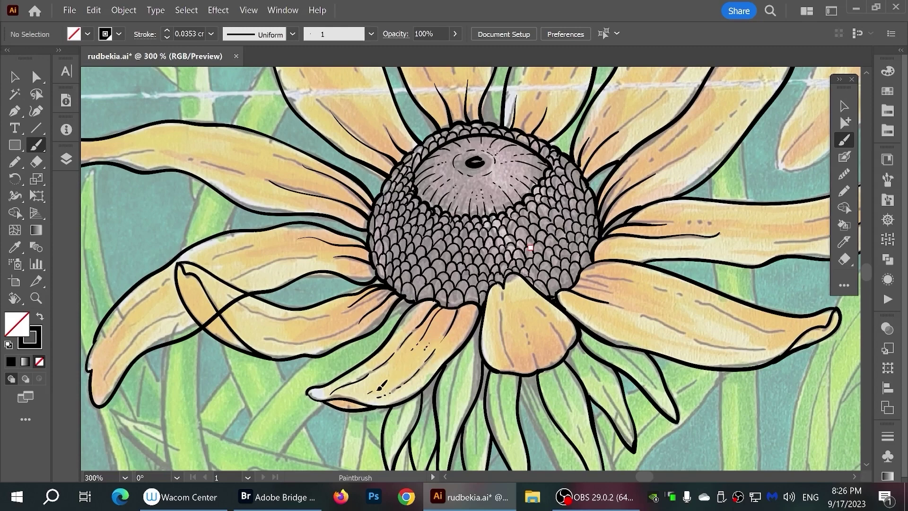
left_click_drag(531, 247, 446, 216)
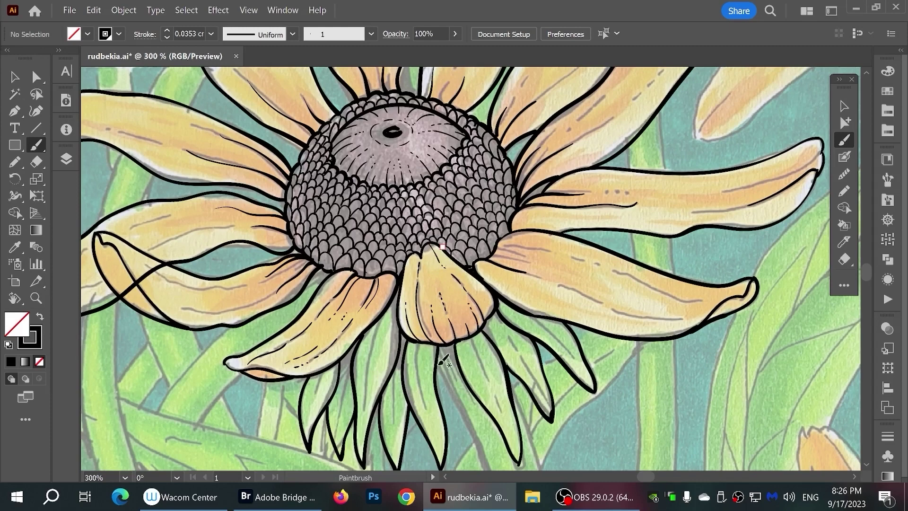
Stipple dotted strokes and draw vein lines down several green bracts below the bloom
left_click_drag(430, 407, 440, 428)
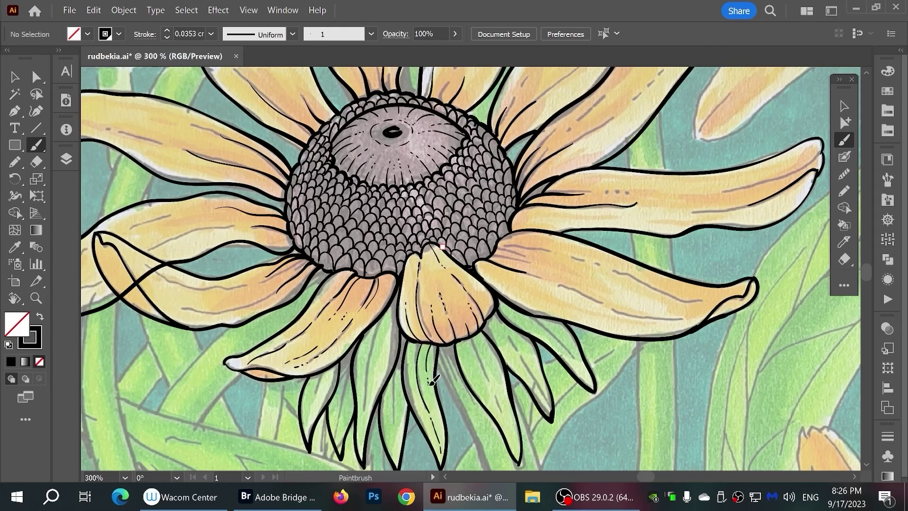
left_click_drag(363, 432, 371, 405)
left_click_drag(370, 374, 379, 322)
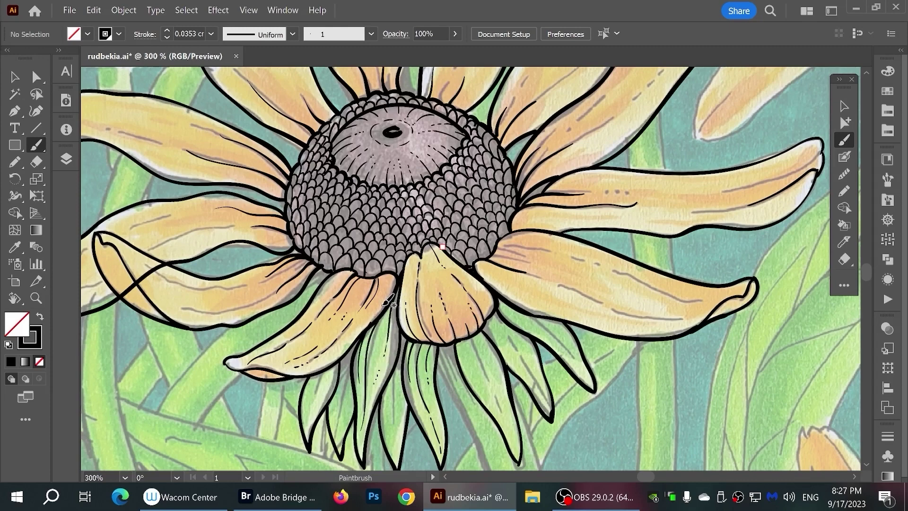
scroll(367, 360, "down", 3)
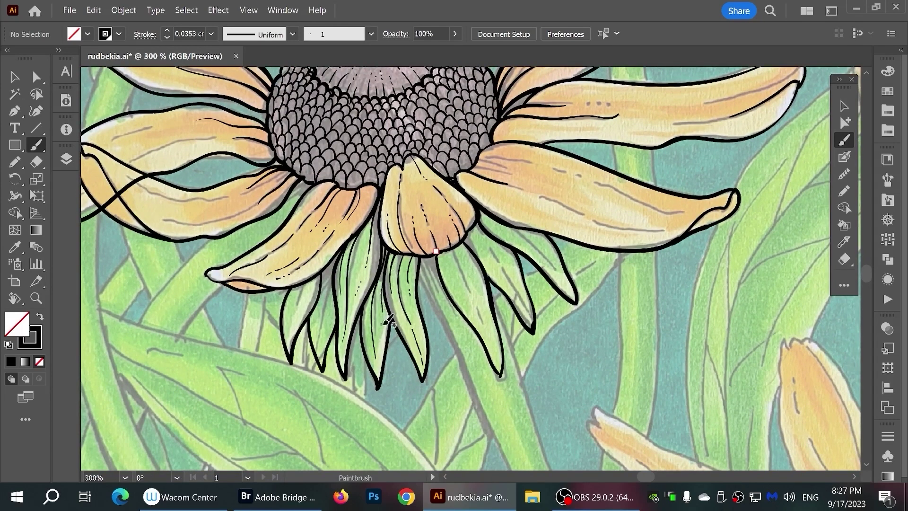
mouse_move(455, 252)
left_mouse_down()
mouse_move(481, 295)
mouse_move(499, 362)
left_mouse_up()
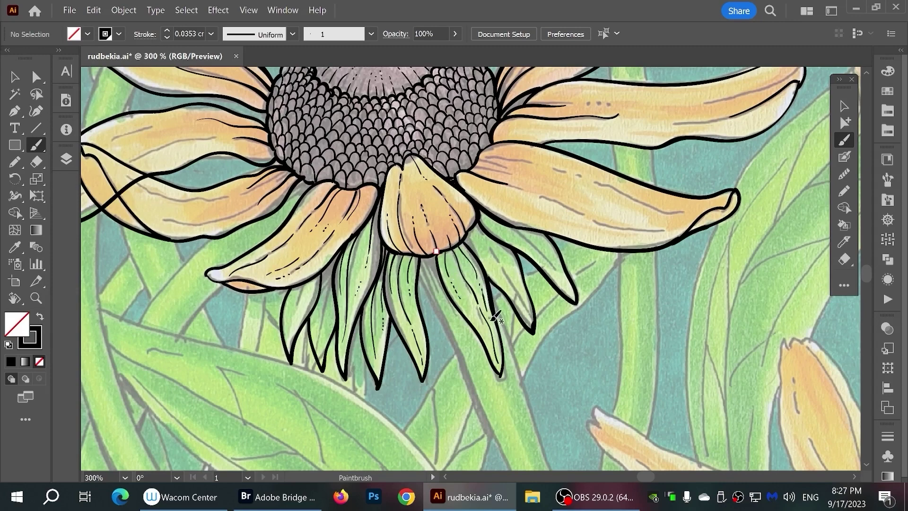
mouse_move(371, 303)
left_mouse_down()
mouse_move(377, 371)
mouse_move(318, 288)
left_mouse_up()
left_click_drag(291, 350, 298, 315)
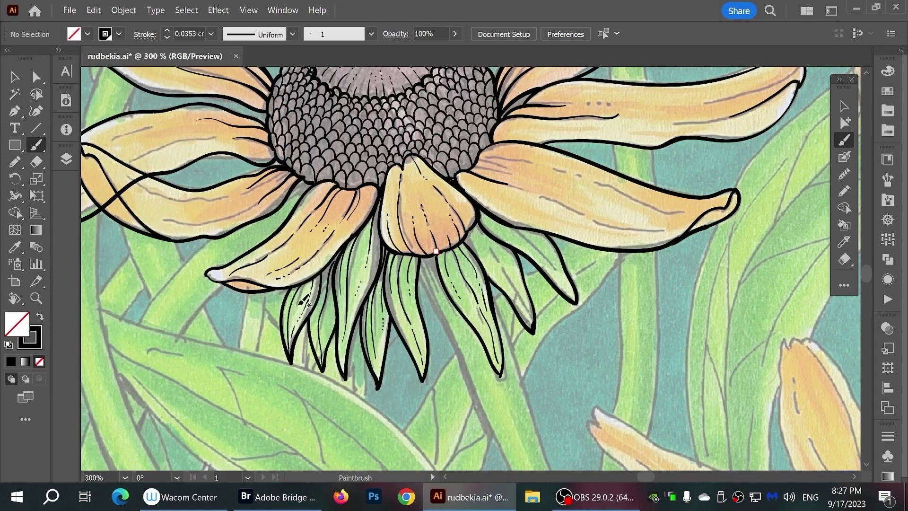
mouse_move(589, 300)
left_mouse_down()
mouse_move(536, 343)
mouse_move(493, 362)
left_mouse_up()
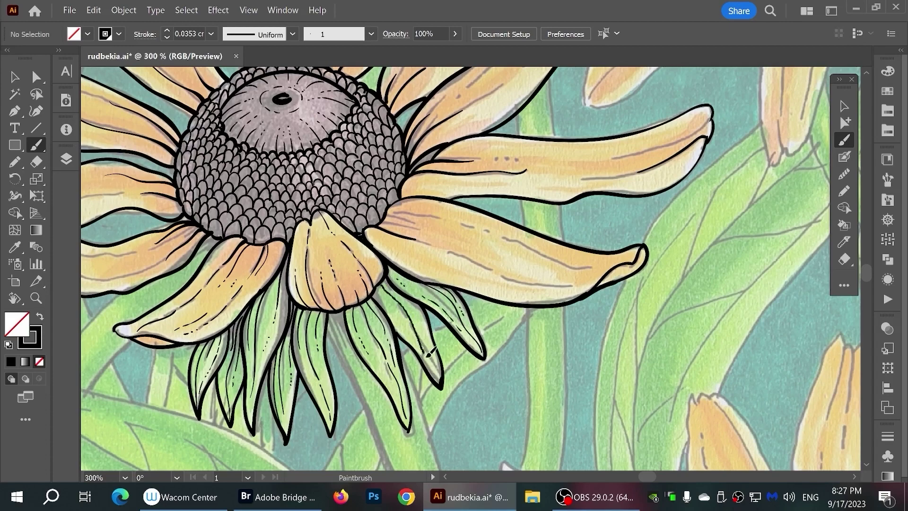
Draw crease lines on the drooping lower petal, redoing one misplaced stroke
mouse_move(383, 284)
left_mouse_down()
mouse_move(396, 309)
mouse_move(384, 278)
left_mouse_up()
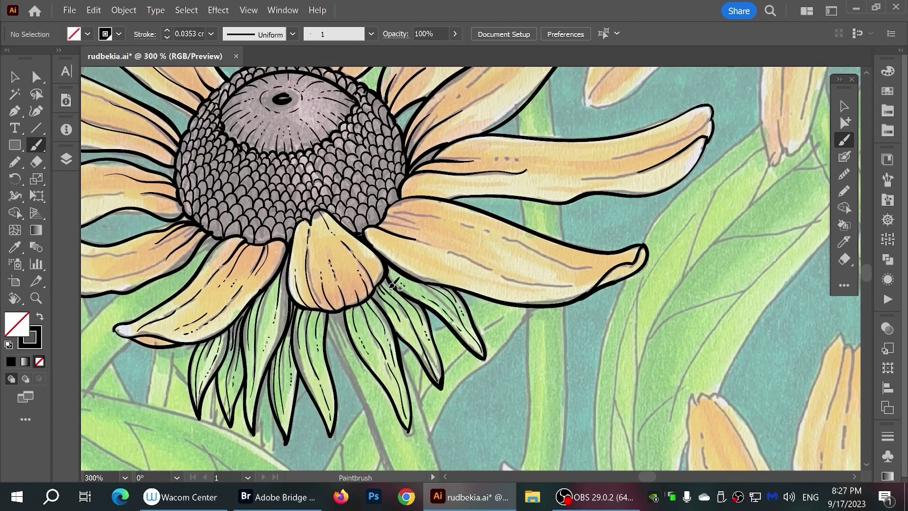
scroll(468, 331, "up", 3)
scroll(469, 331, "right", 3)
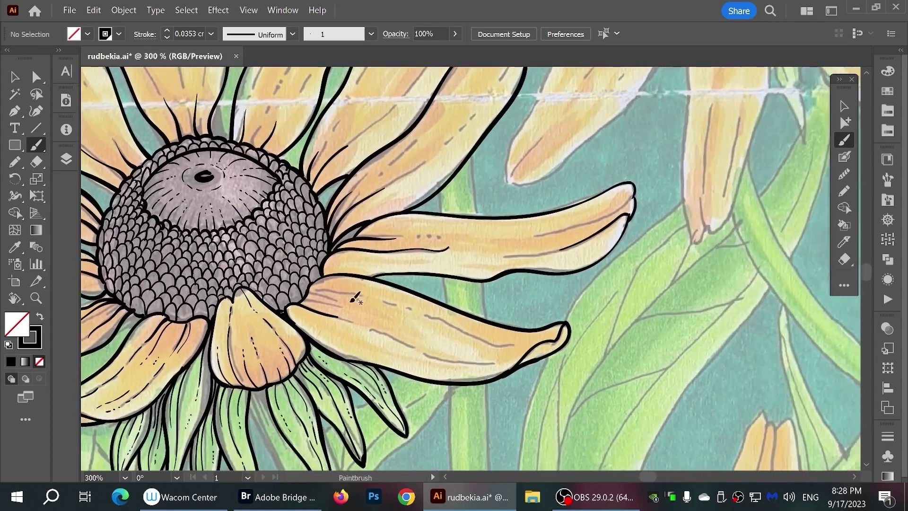
left_click_drag(366, 326, 418, 346)
key("ctrl+z")
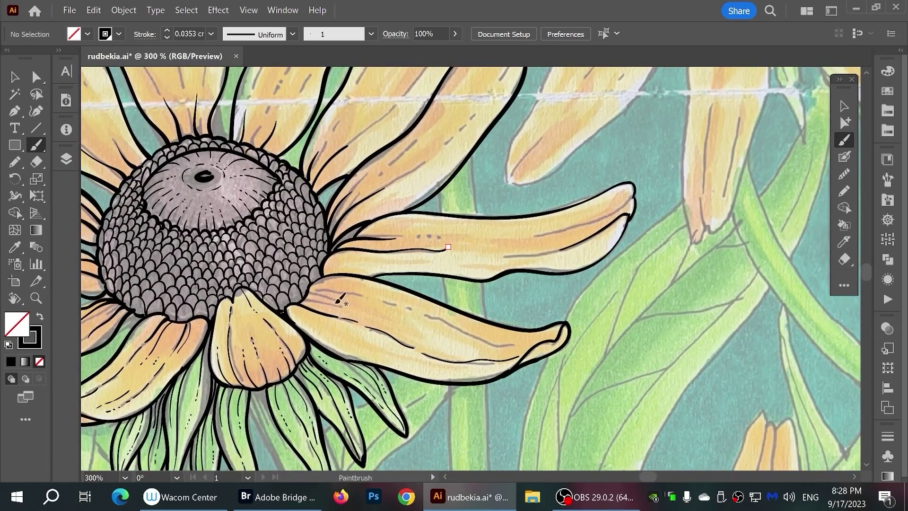
left_click_drag(387, 297, 539, 337)
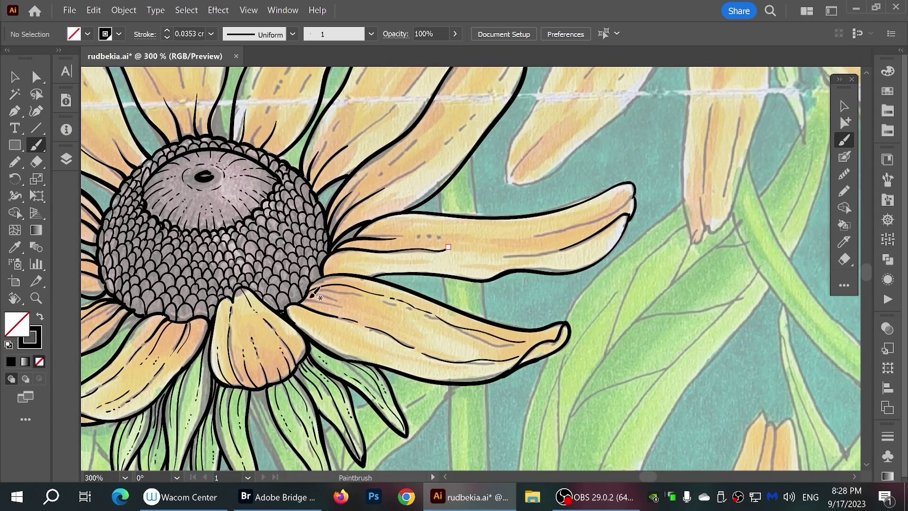
mouse_move(310, 291)
left_mouse_down()
mouse_move(368, 301)
mouse_move(409, 326)
mouse_move(380, 317)
left_mouse_up()
Add dashed vein lines along the long right petal and its upper edge
scroll(601, 277, "left", 5)
scroll(600, 277, "up", 1)
mouse_move(615, 275)
left_mouse_down()
mouse_move(721, 271)
mouse_move(809, 237)
left_mouse_up()
left_click_drag(660, 293, 745, 289)
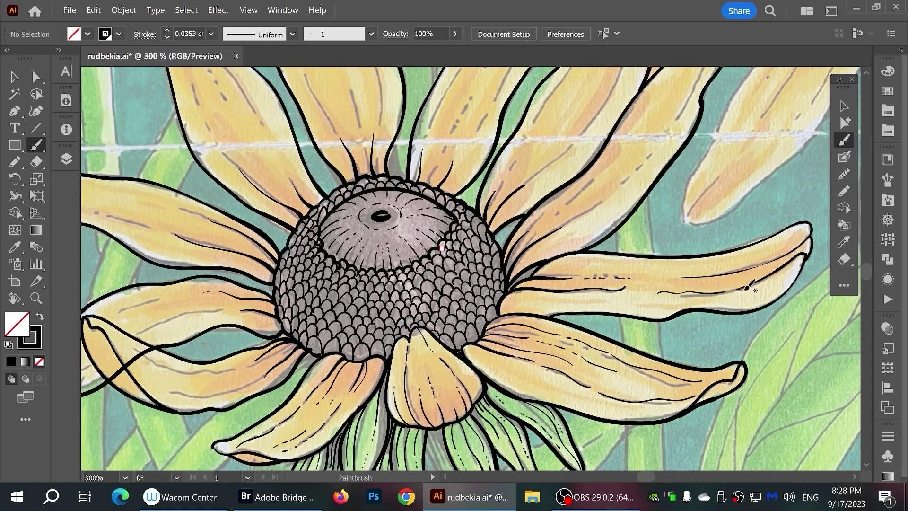
left_click_drag(540, 276, 594, 259)
Draw thin crease and vein lines on the upper-right petals and near the centre
left_click_drag(606, 205, 581, 312)
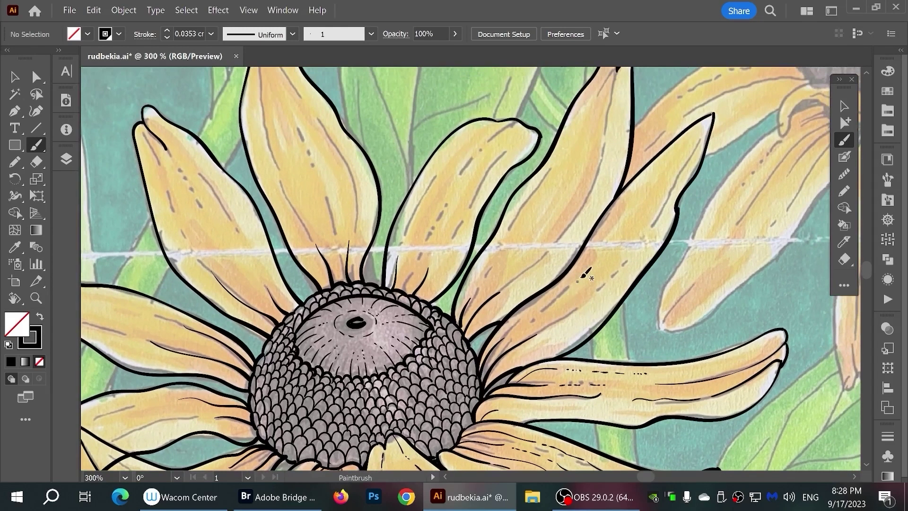
left_click_drag(589, 264, 520, 323)
left_click_drag(649, 180, 597, 250)
left_click_drag(711, 127, 647, 233)
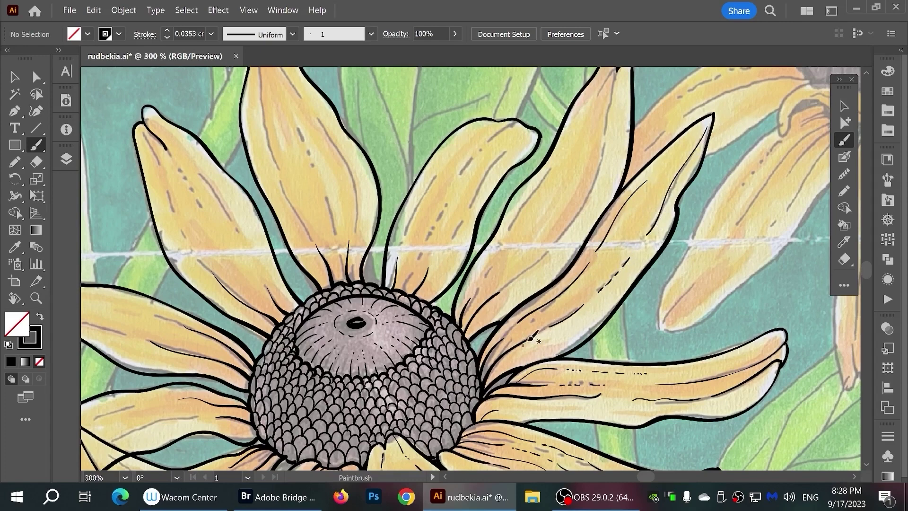
left_click_drag(486, 383, 542, 353)
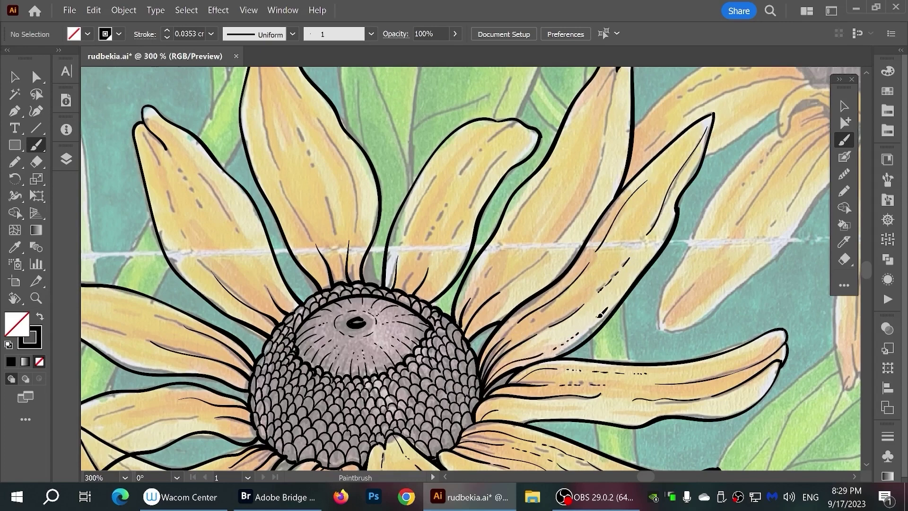
Draw thin dashed black vein lines down the tall right upper petals
scroll(661, 241, "up", 3)
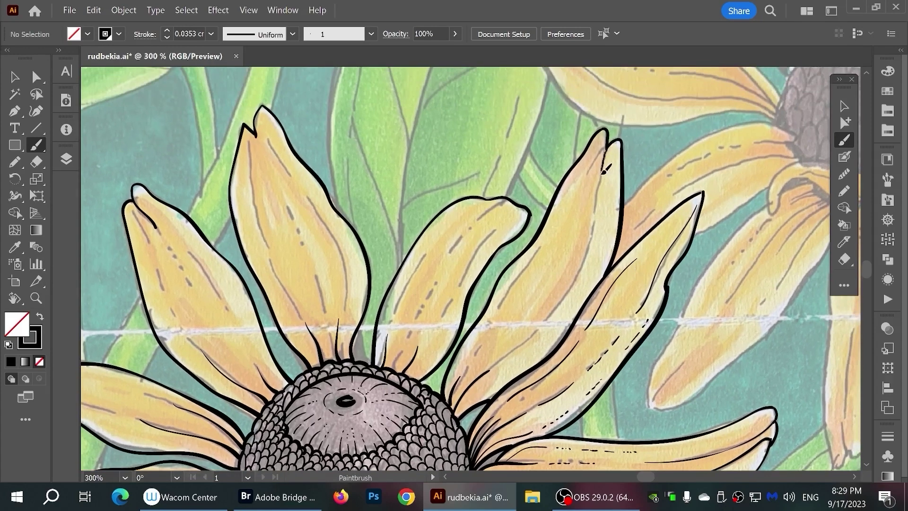
mouse_move(589, 251)
left_mouse_down()
mouse_move(549, 322)
mouse_move(495, 384)
left_mouse_up()
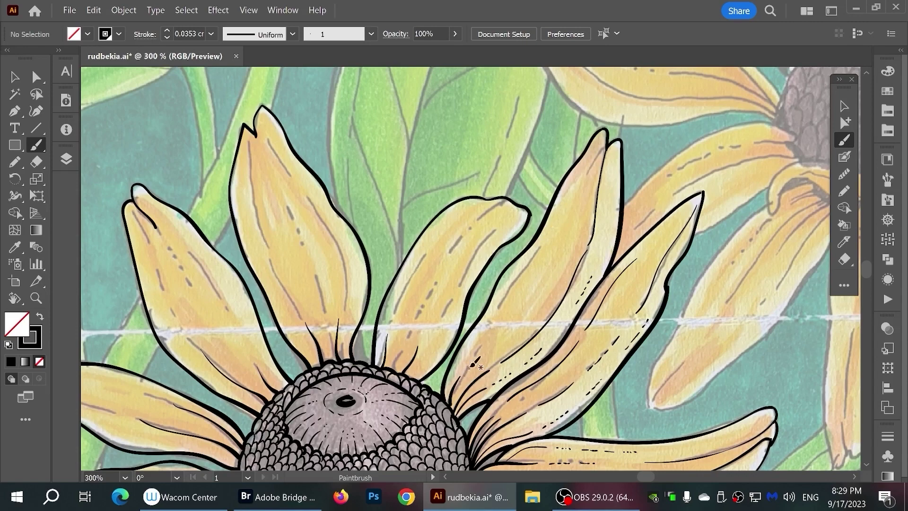
left_click_drag(475, 362, 569, 193)
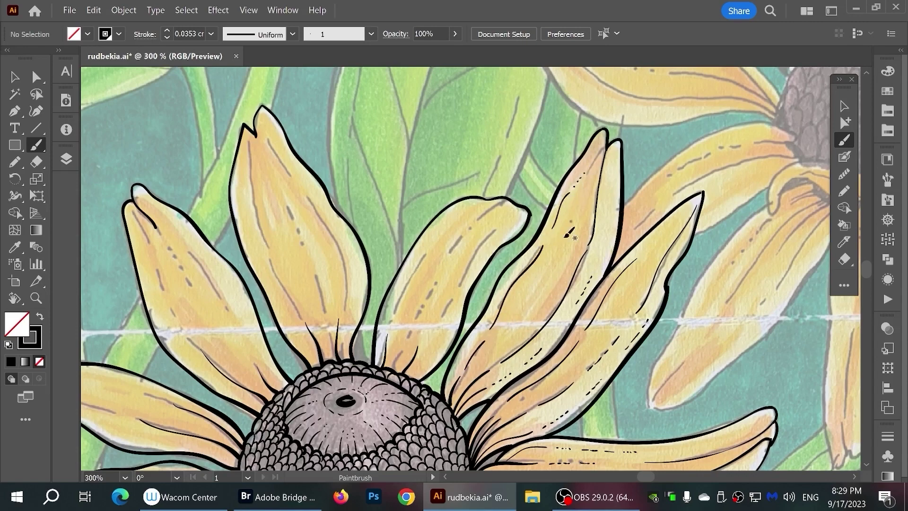
left_click_drag(524, 312, 458, 428)
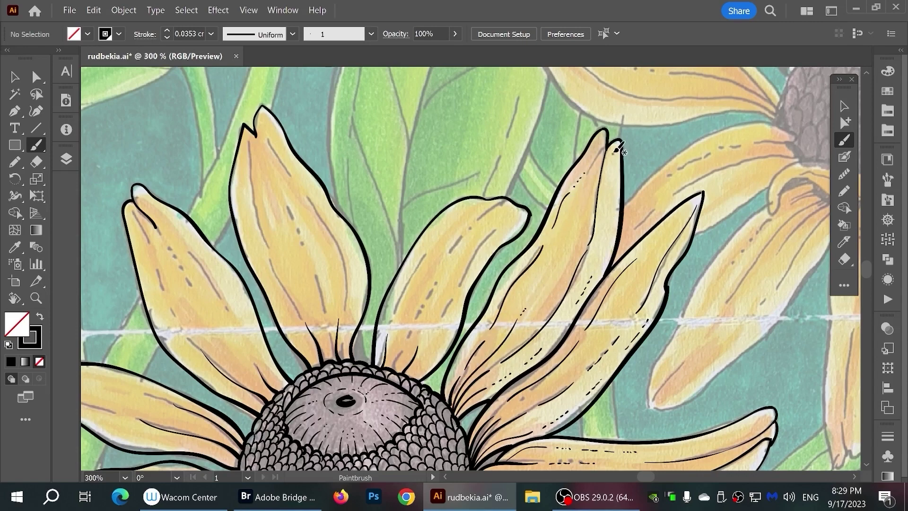
left_click_drag(526, 219, 444, 343)
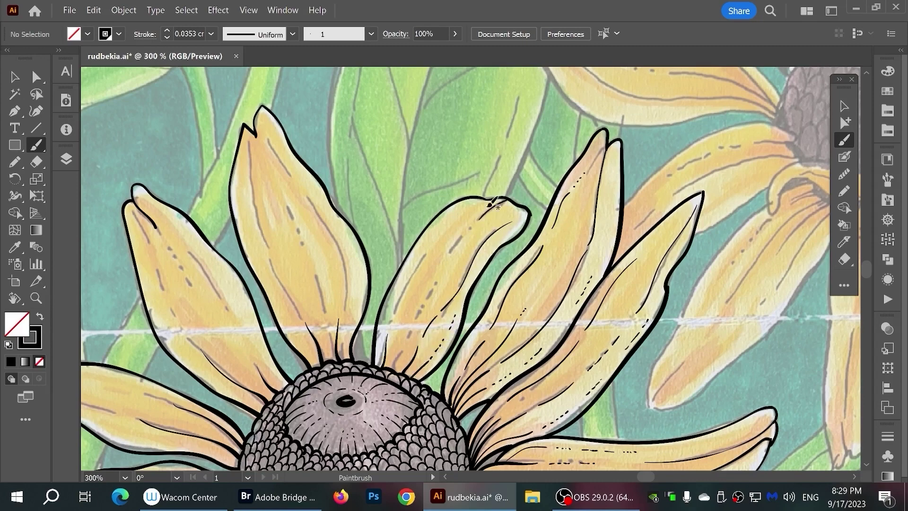
Add dashed vein lines to the middle upper petal and the upper-left petals
left_click_drag(430, 252, 392, 339)
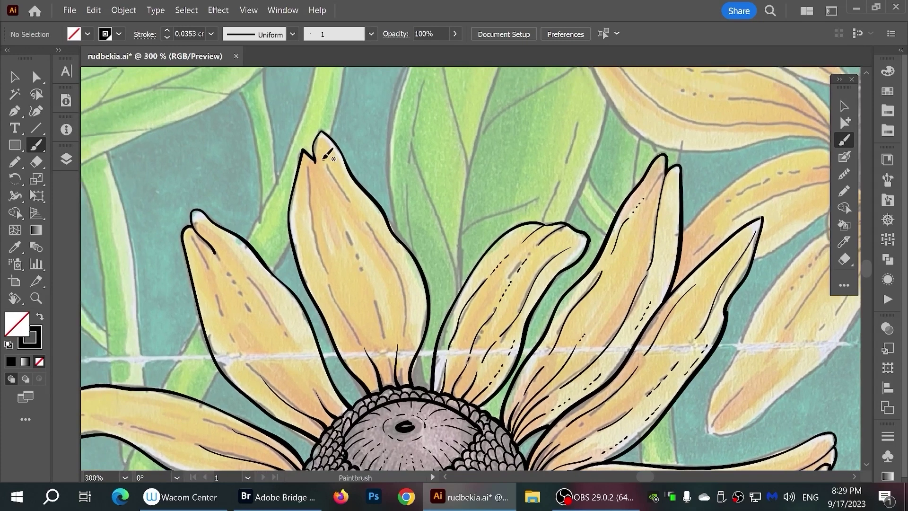
mouse_move(324, 154)
left_mouse_down()
mouse_move(390, 252)
mouse_move(407, 298)
mouse_move(384, 346)
left_mouse_up()
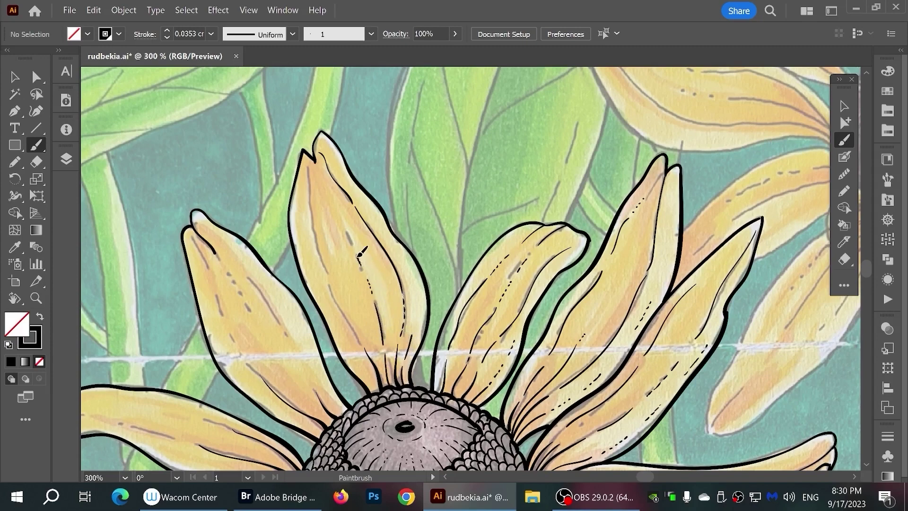
left_click_drag(314, 156, 340, 310)
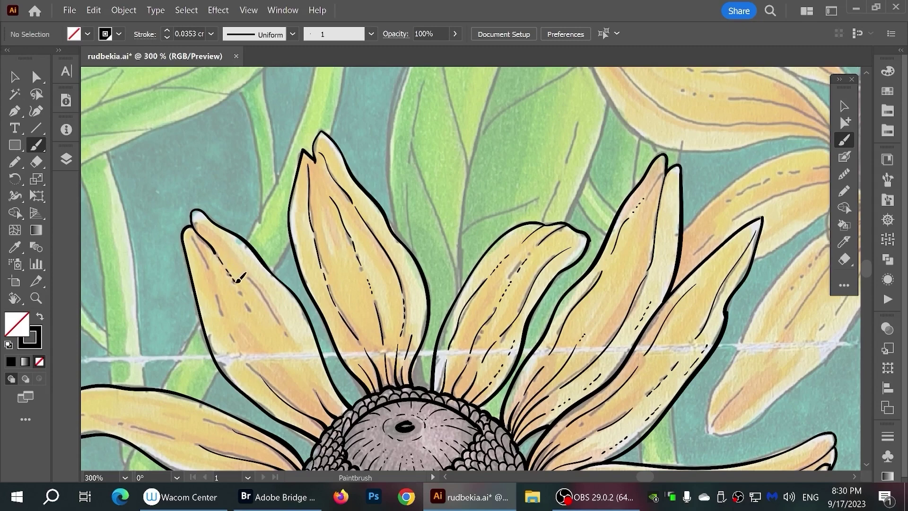
left_click_drag(249, 302, 301, 358)
left_click_drag(237, 262, 315, 368)
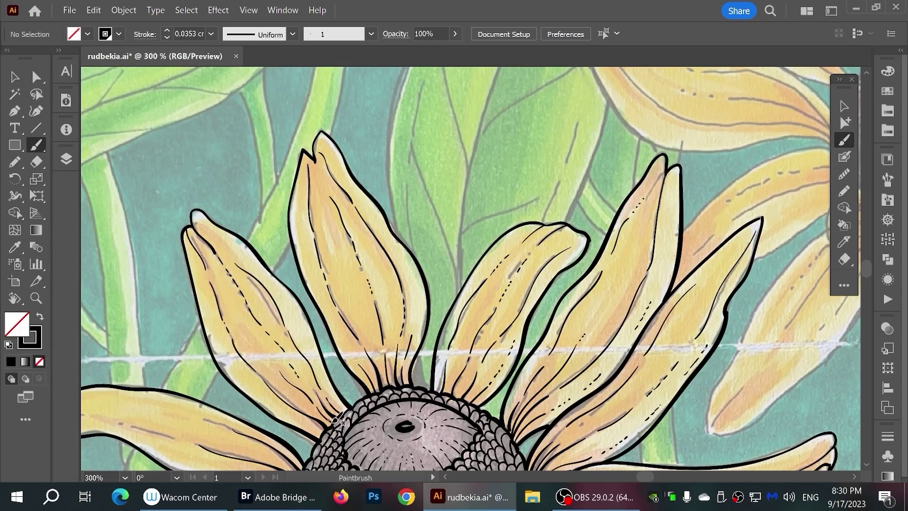
left_click_drag(206, 393, 315, 222)
left_click_drag(100, 246, 238, 252)
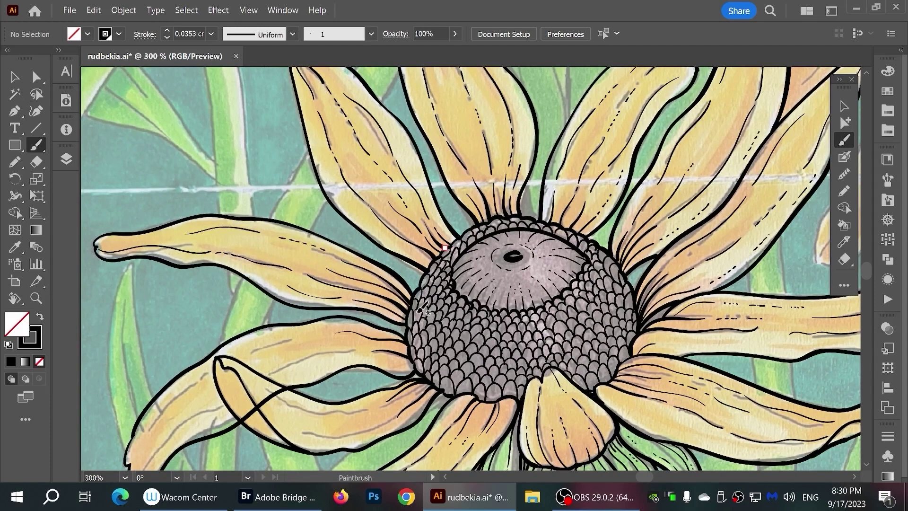
Merge the curled petal's looped crossing regions with the Shape Builder, then select the petal group
scroll(422, 307, "down", 3)
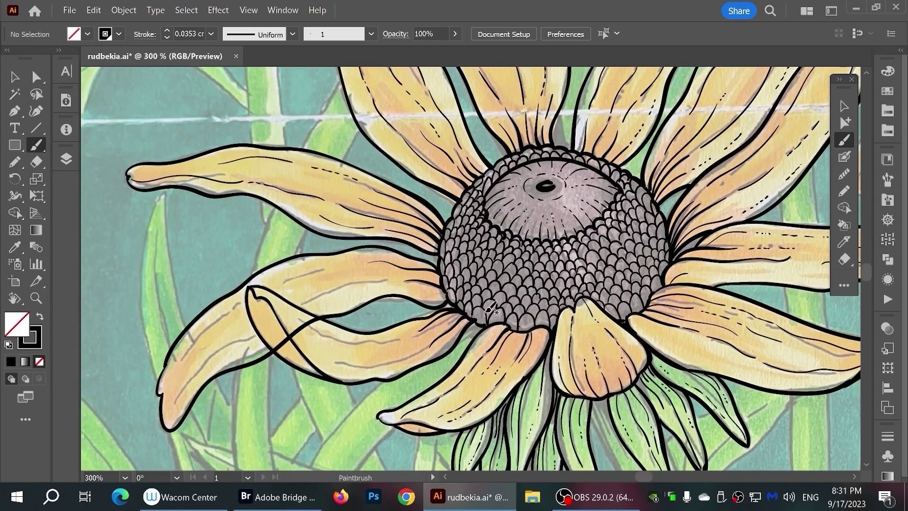
key("ctrl+a")
left_click(124, 10)
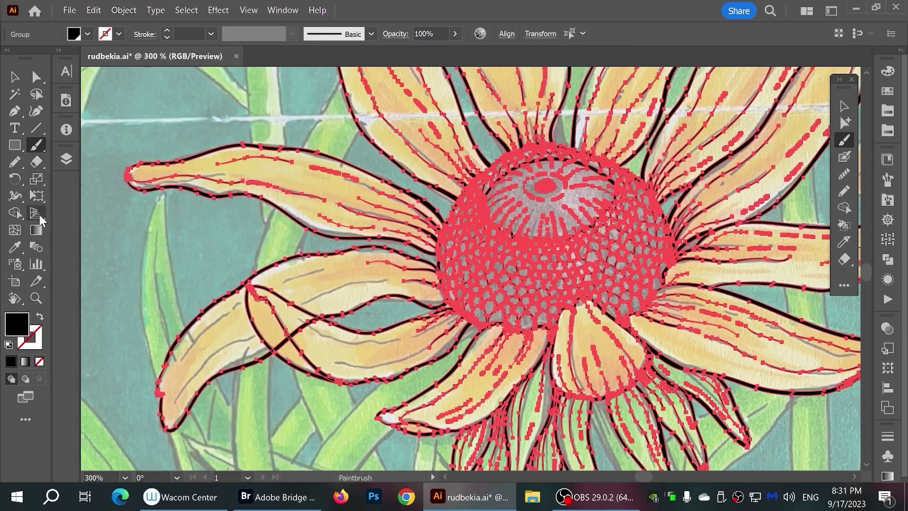
key("shift+m")
left_click(303, 325)
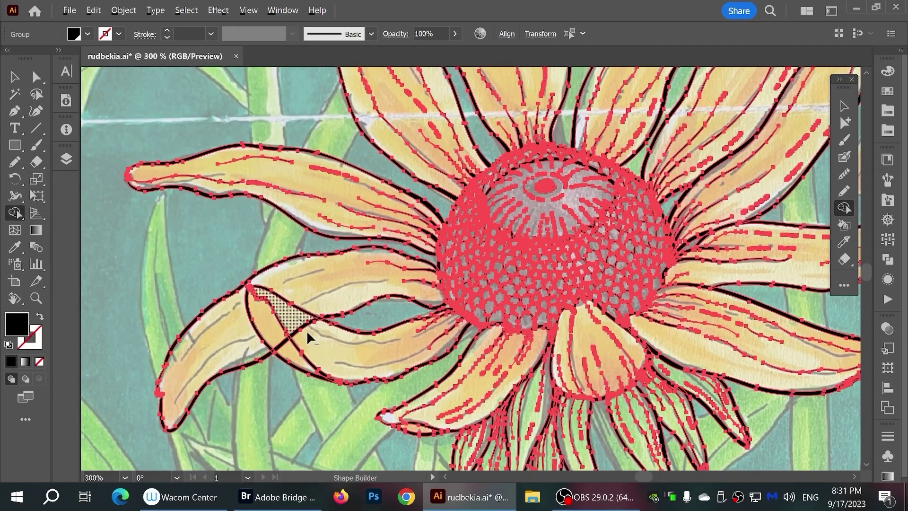
left_click(315, 360)
key("v")
left_click(99, 185)
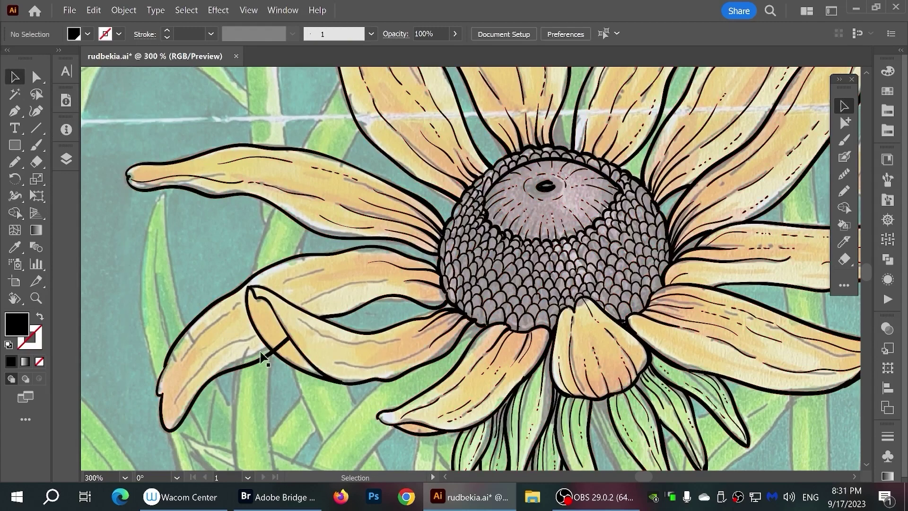
left_click(319, 394)
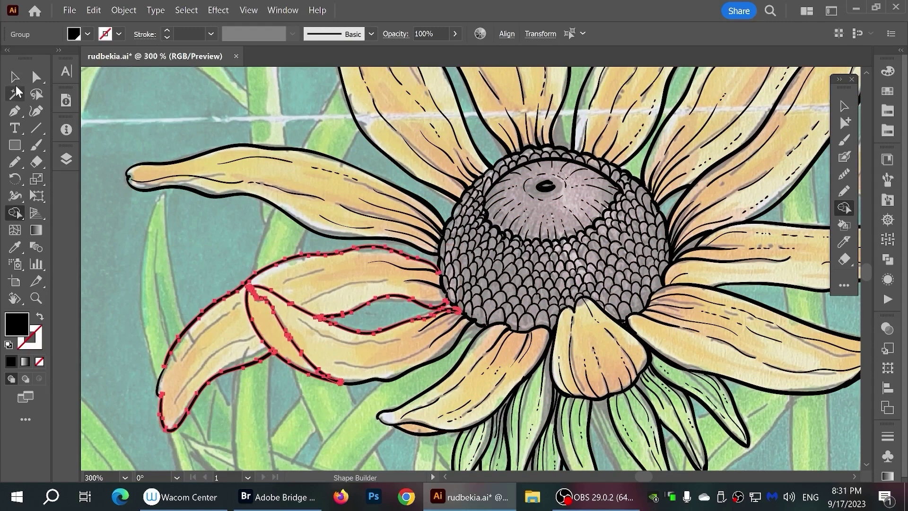
With black stroke and no fill, ink the curled petal's outline and veins, then zoom out
key("ctrl+shift+a")
left_click(35, 146)
key("shift+x")
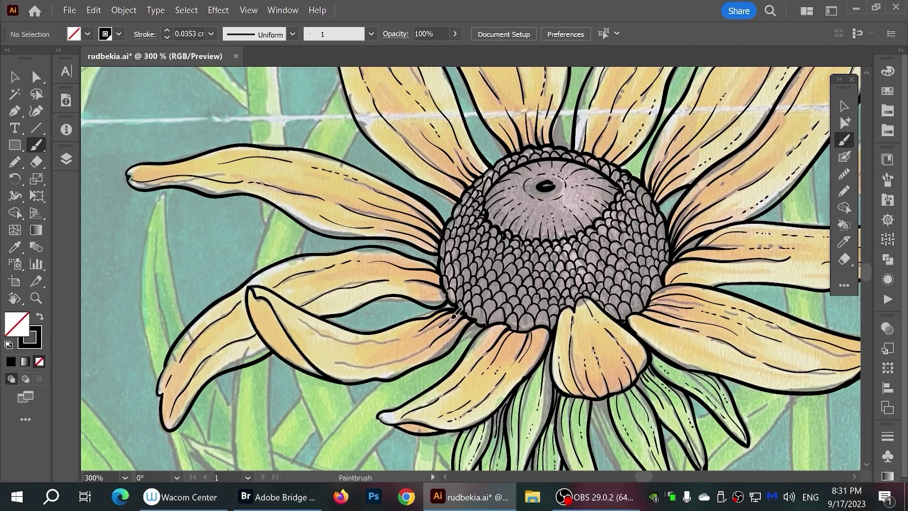
left_click_drag(453, 315, 333, 349)
left_click_drag(300, 315, 419, 324)
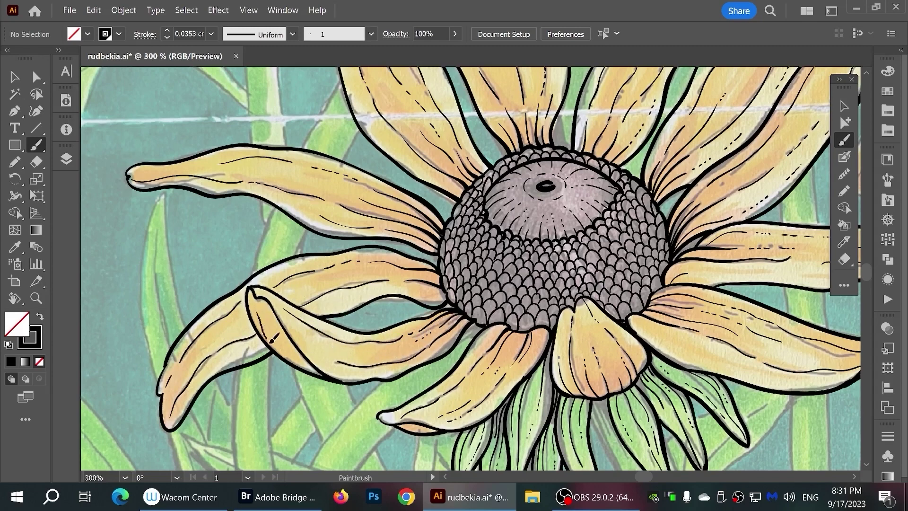
left_click_drag(277, 324, 325, 377)
key("ctrl+0")
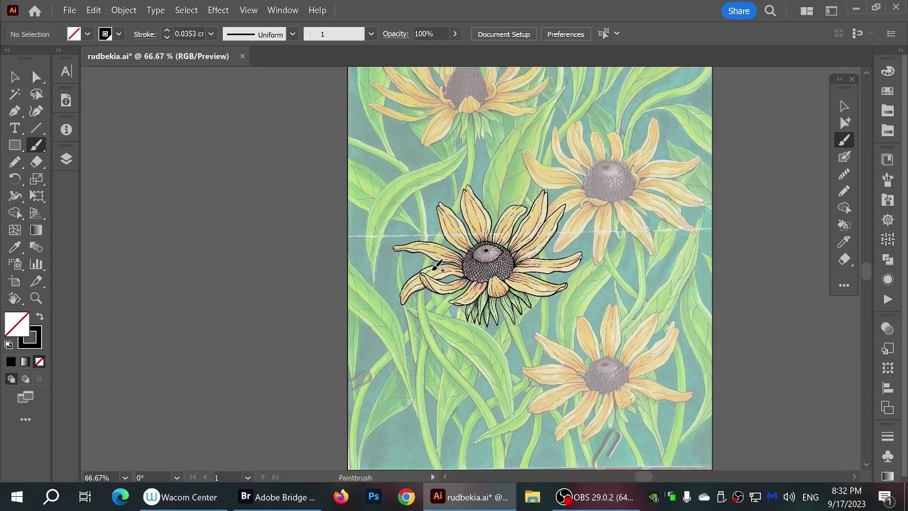
key("ctrl")
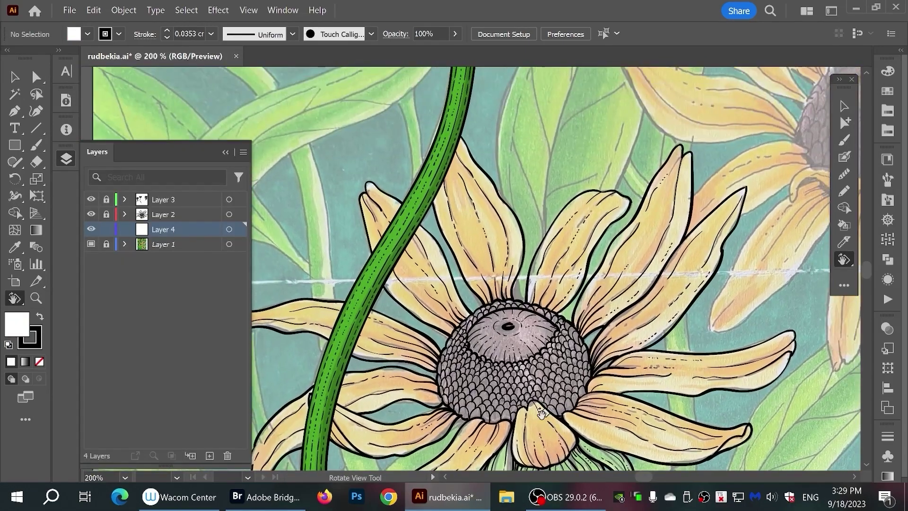
Hide Layer 3 and set the Pencil to yellow fill with no stroke, zoomed in on a petal
left_click(91, 203)
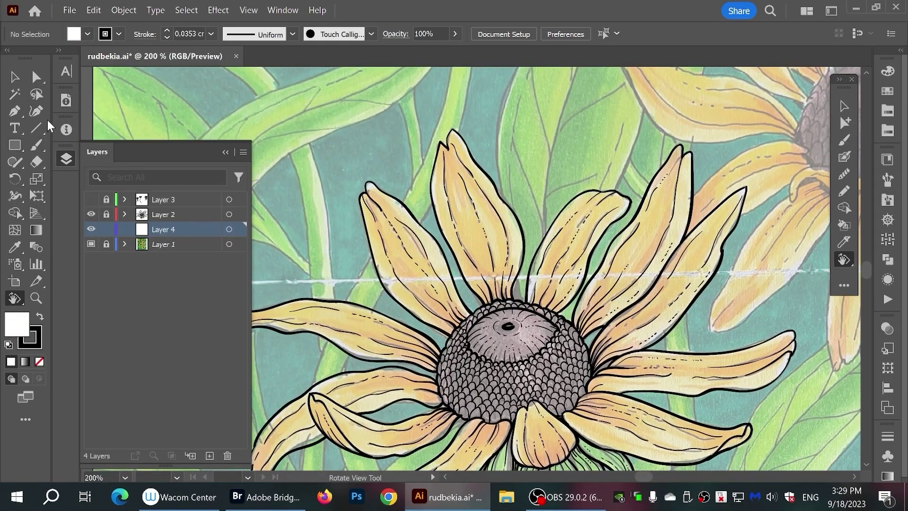
key("n")
left_click(94, 34)
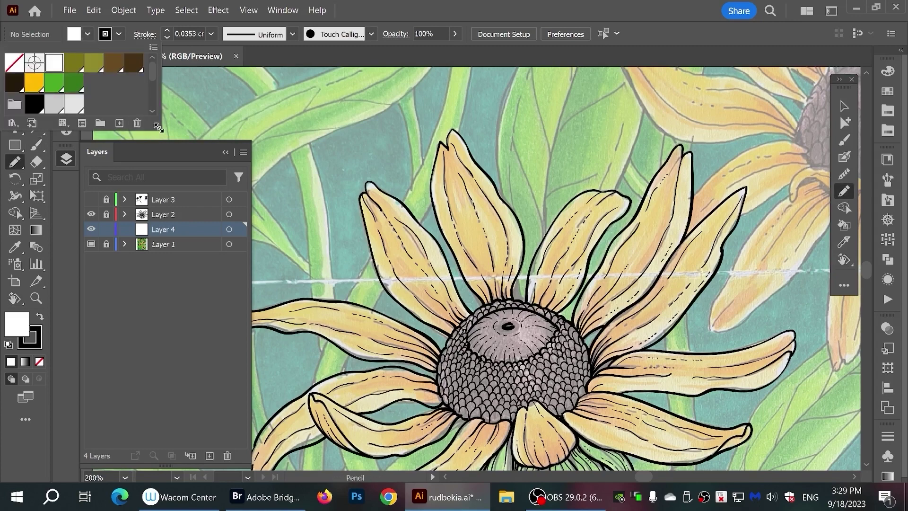
left_click_drag(158, 128, 158, 203)
left_click(28, 189)
left_click(88, 34)
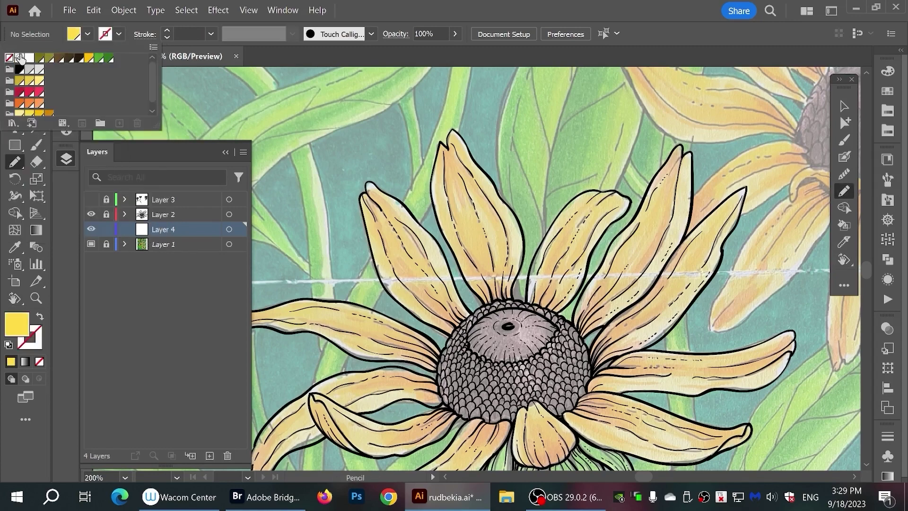
key("Escape")
key("ctrl+plus")
key("ctrl+plus")
scroll(422, 222, "up", 5)
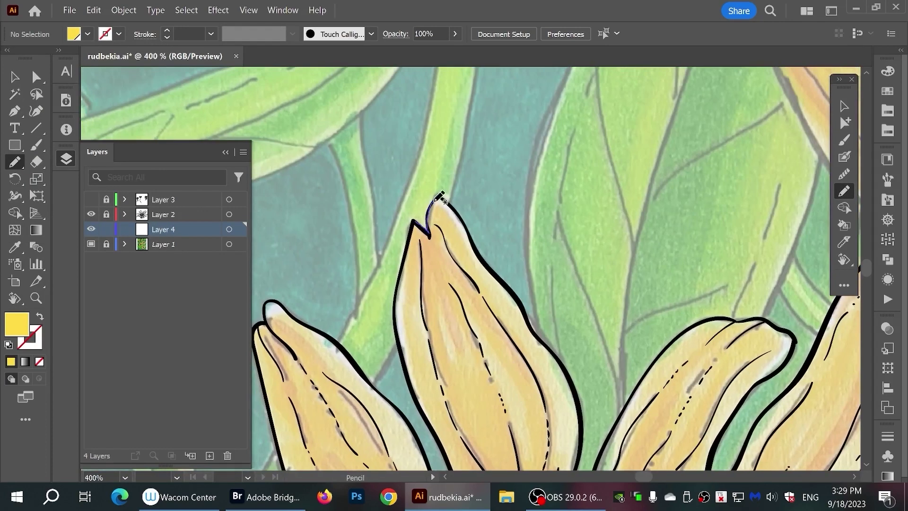
Trace a closed yellow fill shape around the first petal
left_click_drag(436, 200, 413, 222)
left_click_drag(400, 306, 436, 381)
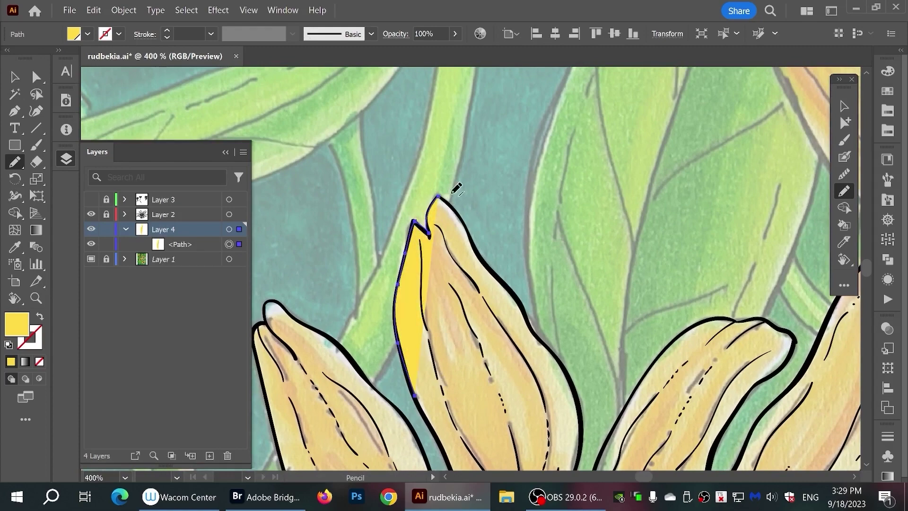
left_click_drag(554, 345, 579, 466)
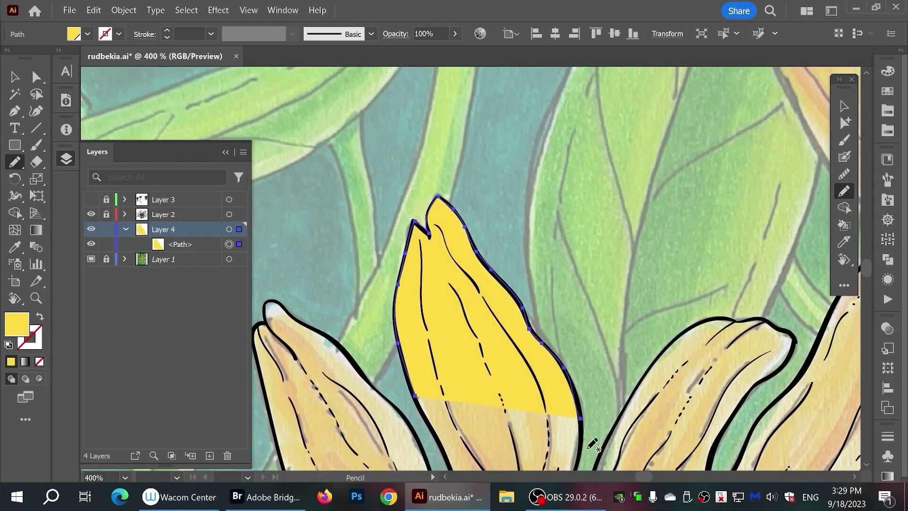
scroll(521, 283, "down", 5)
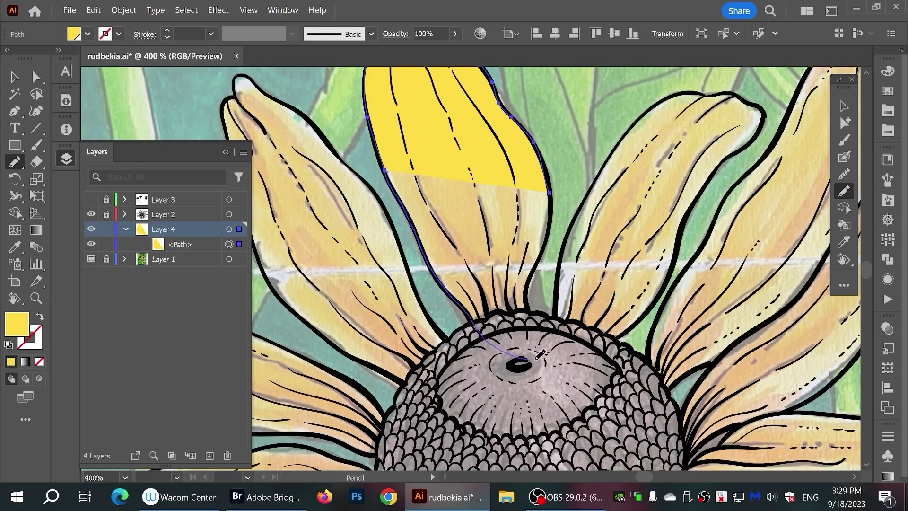
left_click_drag(540, 262, 548, 199)
scroll(520, 284, "up", 3)
Trace yellow fill shapes for the two neighbouring petals
left_click_drag(479, 424, 510, 283)
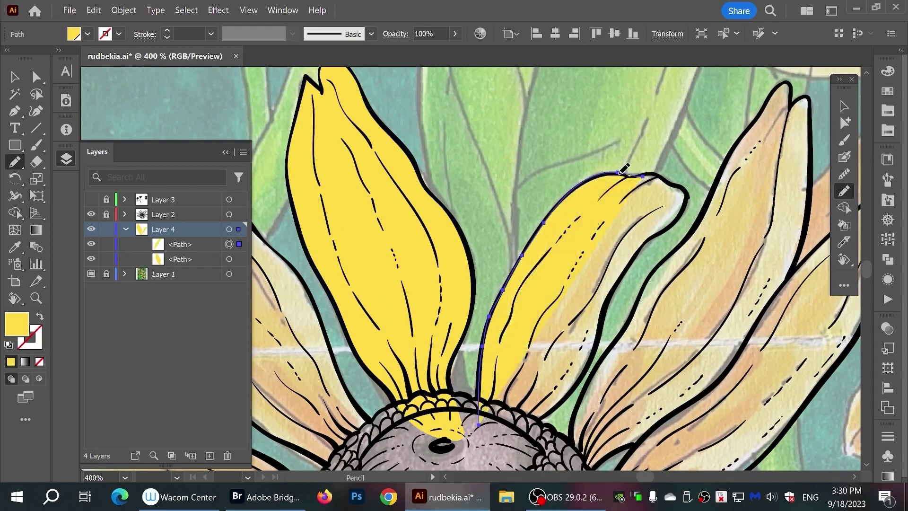
left_click_drag(634, 175, 669, 174)
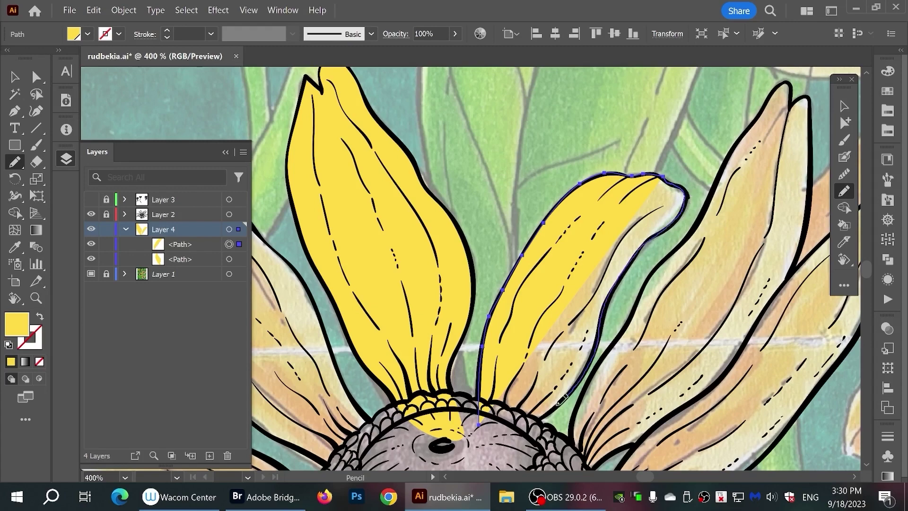
scroll(565, 412, "up", 3)
scroll(567, 426, "right", 3)
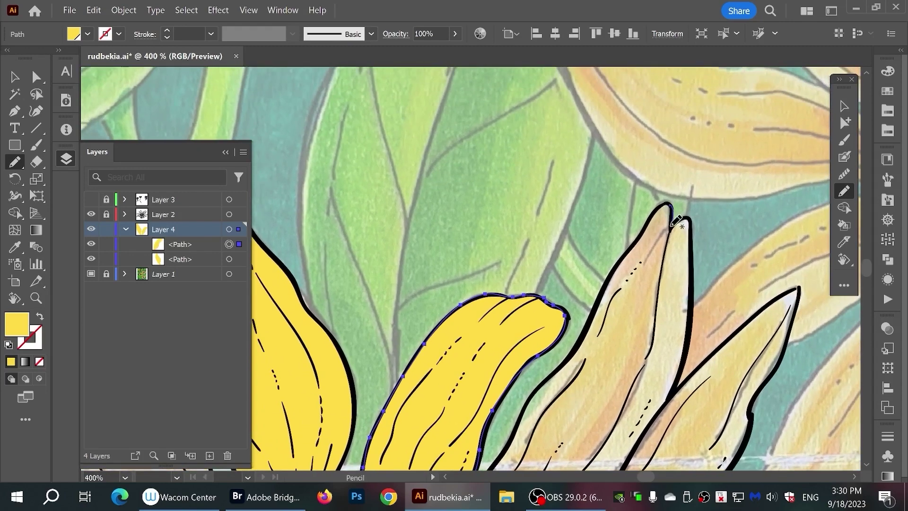
mouse_move(673, 223)
left_mouse_down()
mouse_move(691, 303)
mouse_move(672, 206)
left_mouse_up()
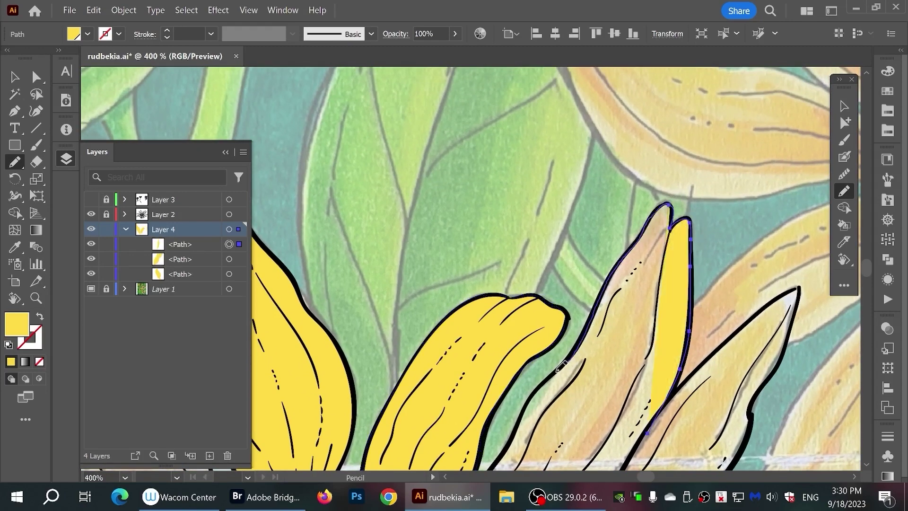
scroll(562, 366, "down", 5)
scroll(562, 366, "left", 2)
left_click_drag(589, 344, 755, 189)
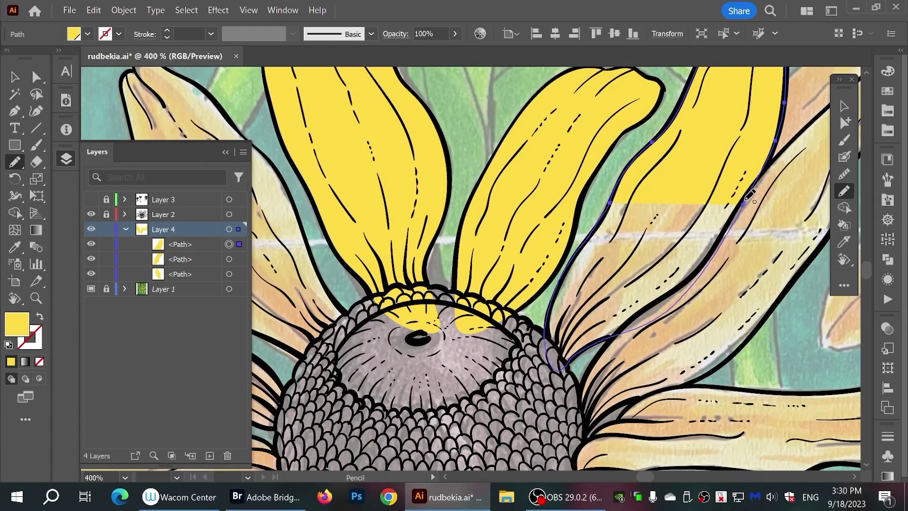
Fill the long petal and the horizontal lower petal with traced yellow shapes
left_click_drag(781, 224, 521, 374)
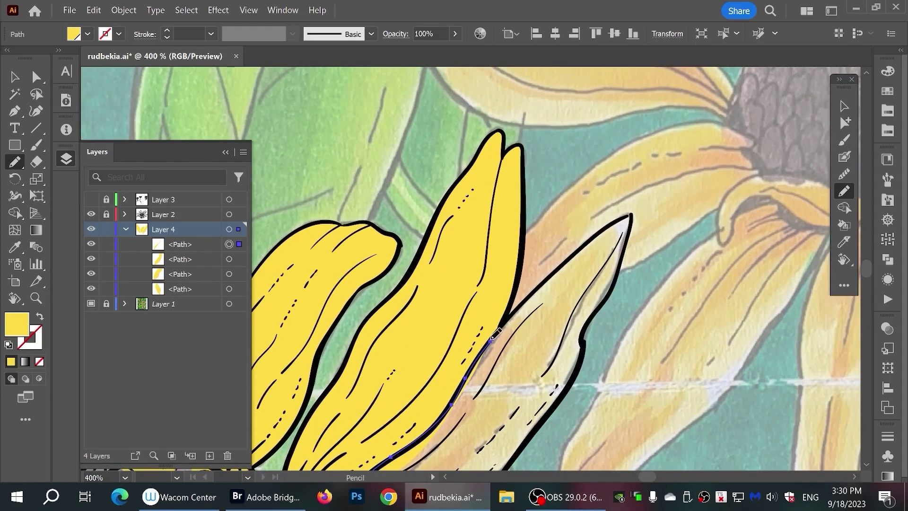
left_click_drag(578, 372, 568, 426)
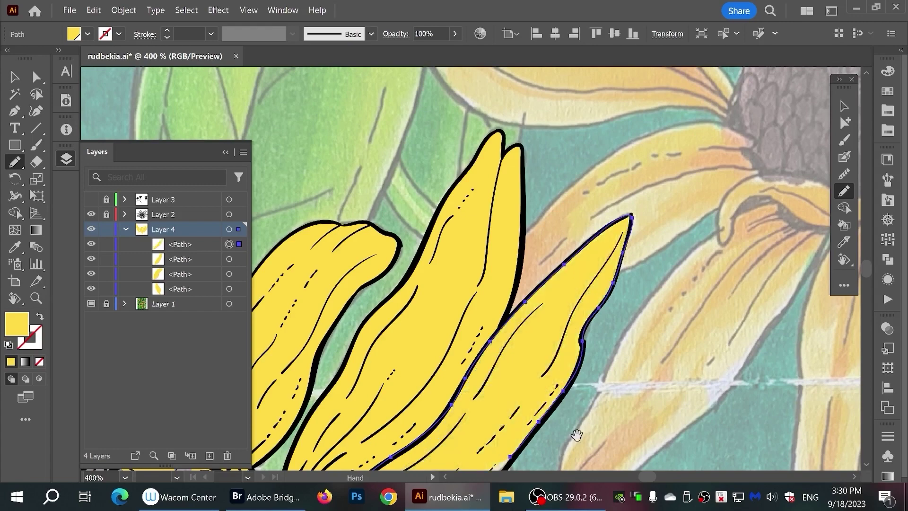
scroll(568, 426, "up", 5)
scroll(568, 425, "right", 9)
left_click_drag(492, 399, 772, 382)
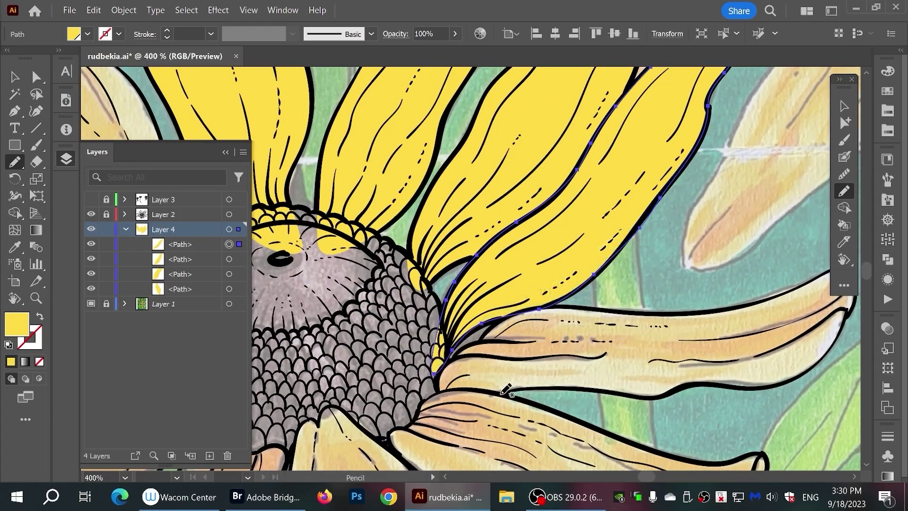
left_click_drag(493, 399, 443, 363)
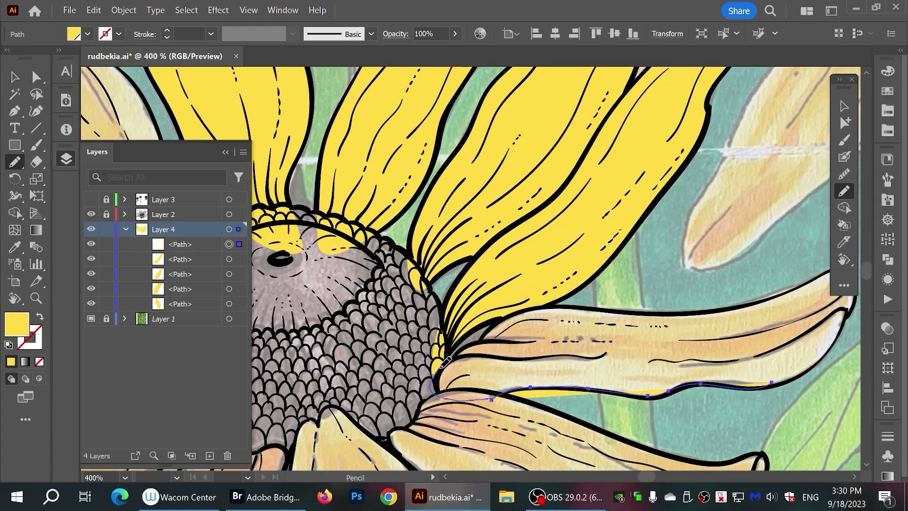
mouse_move(604, 303)
left_mouse_down()
mouse_move(724, 307)
mouse_move(532, 373)
left_mouse_up()
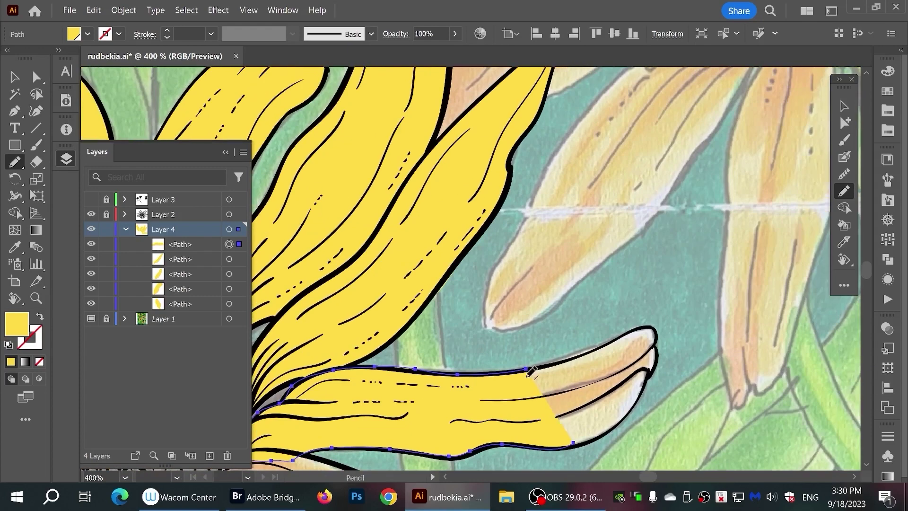
left_click_drag(655, 342, 651, 376)
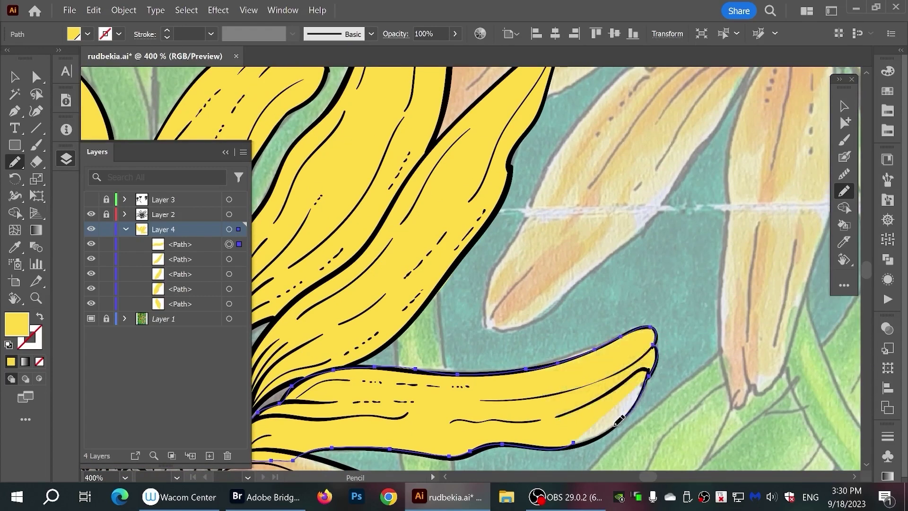
left_click_drag(615, 425, 564, 453)
Fill the small petal under the centre, the long lower petal and the curled lower-left petal yellow
left_click_drag(415, 445, 619, 168)
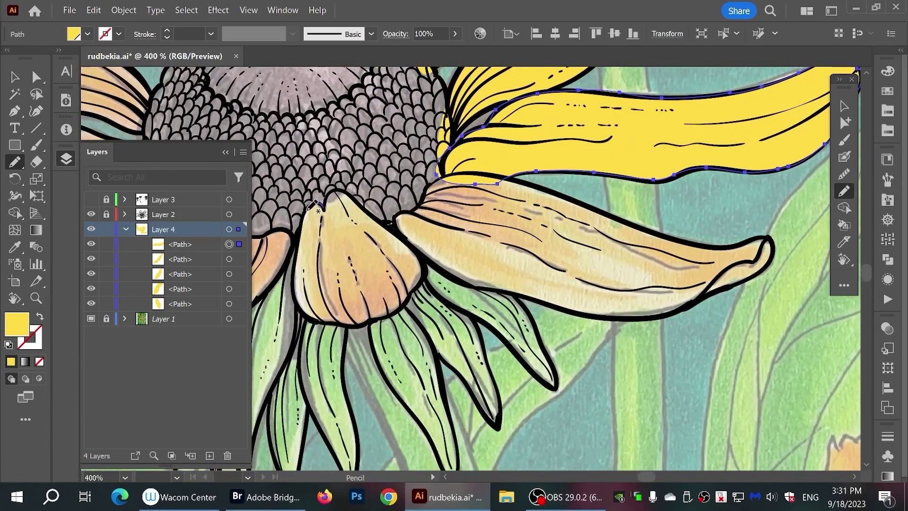
left_click_drag(405, 306, 339, 196)
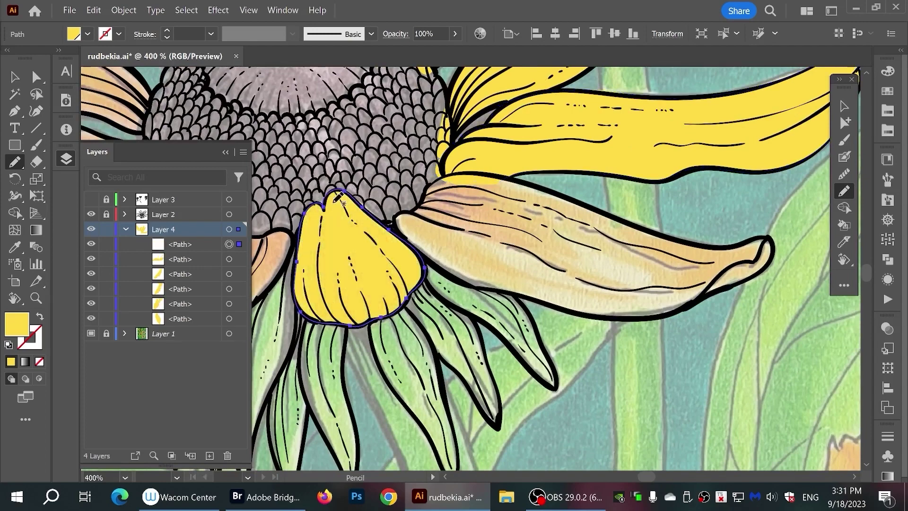
left_click_drag(425, 189, 404, 238)
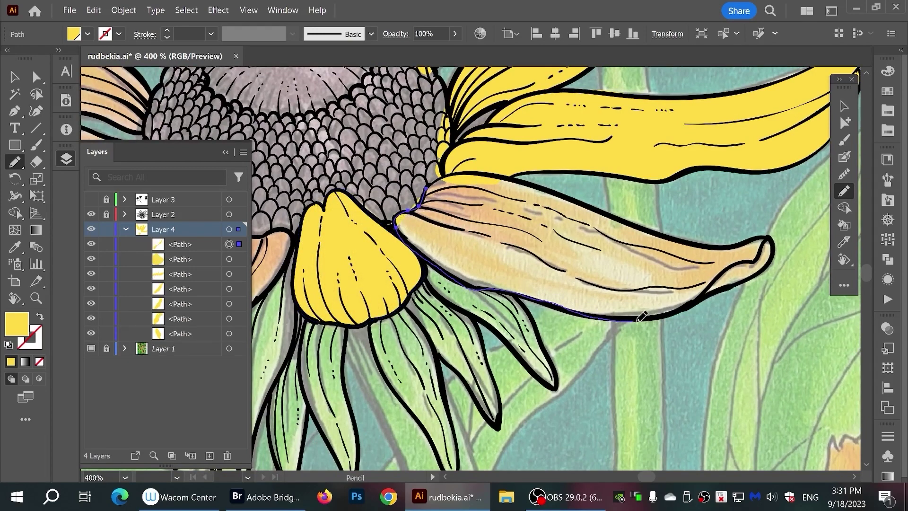
left_click_drag(695, 237, 423, 189)
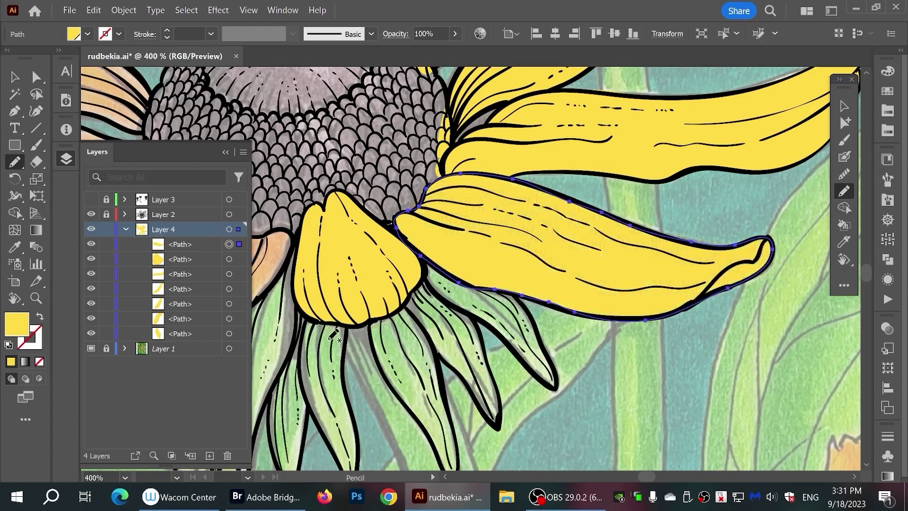
left_click_drag(274, 268, 615, 286)
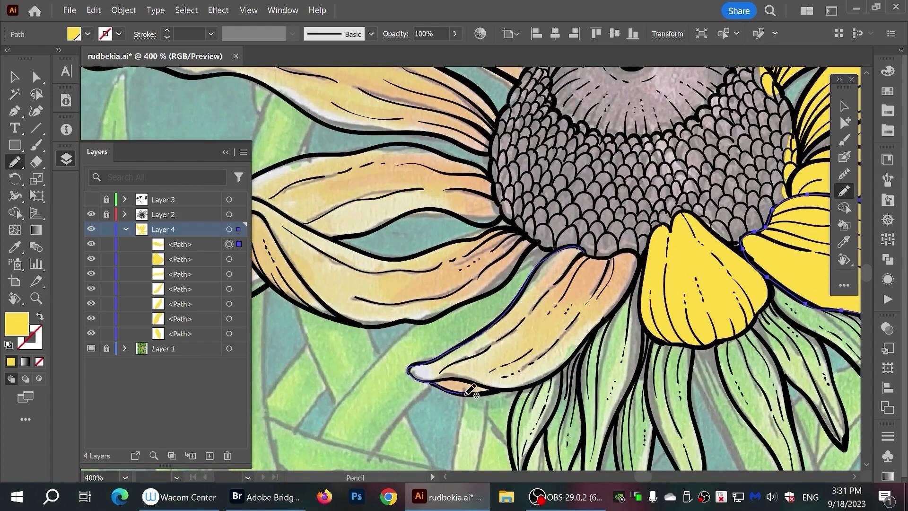
left_click_drag(586, 250, 588, 250)
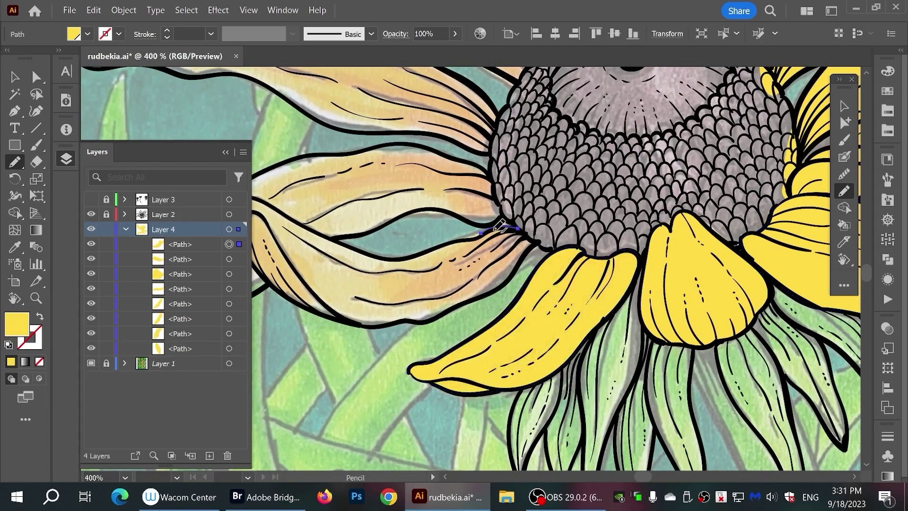
left_click_drag(480, 233, 536, 243)
left_click_drag(304, 304, 289, 299)
Trace yellow fills for the left petal, the long left petal and the tall upper-left petal
mouse_move(338, 266)
left_mouse_down()
mouse_move(425, 307)
mouse_move(593, 270)
left_mouse_up()
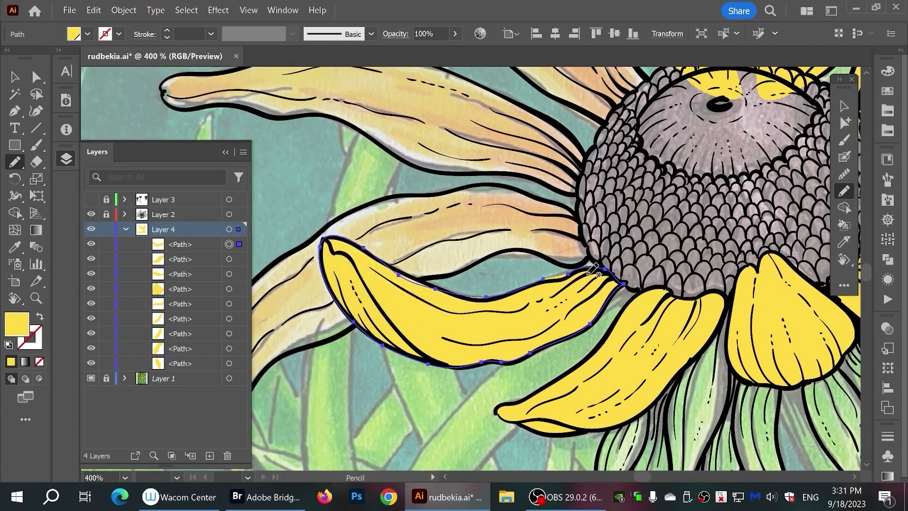
left_click_drag(570, 207, 581, 212)
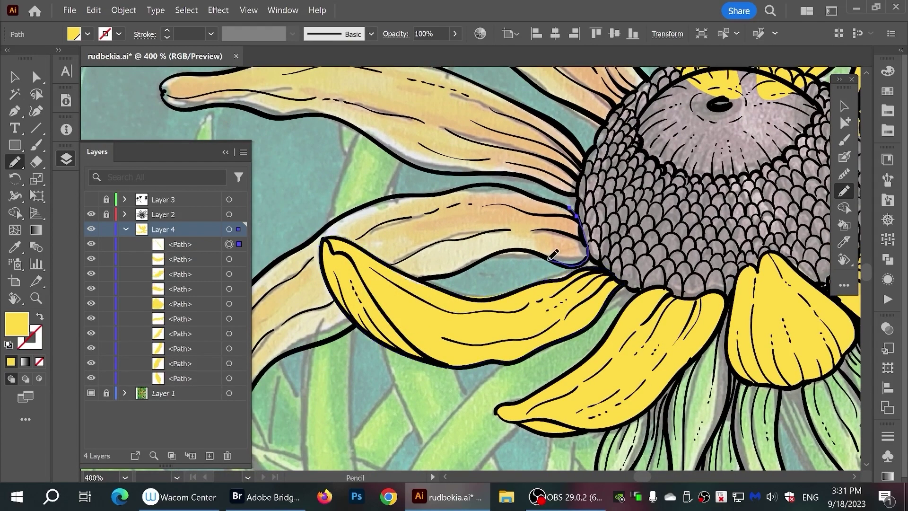
mouse_move(432, 273)
left_mouse_down()
mouse_move(362, 308)
mouse_move(654, 283)
mouse_move(652, 258)
left_mouse_up()
scroll(712, 331, "up", 5)
scroll(712, 331, "right", 3)
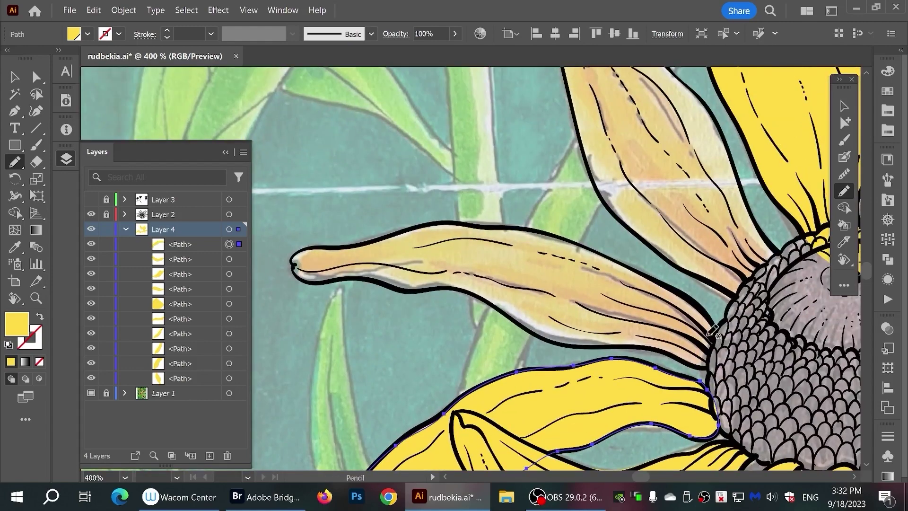
left_click_drag(687, 358, 349, 274)
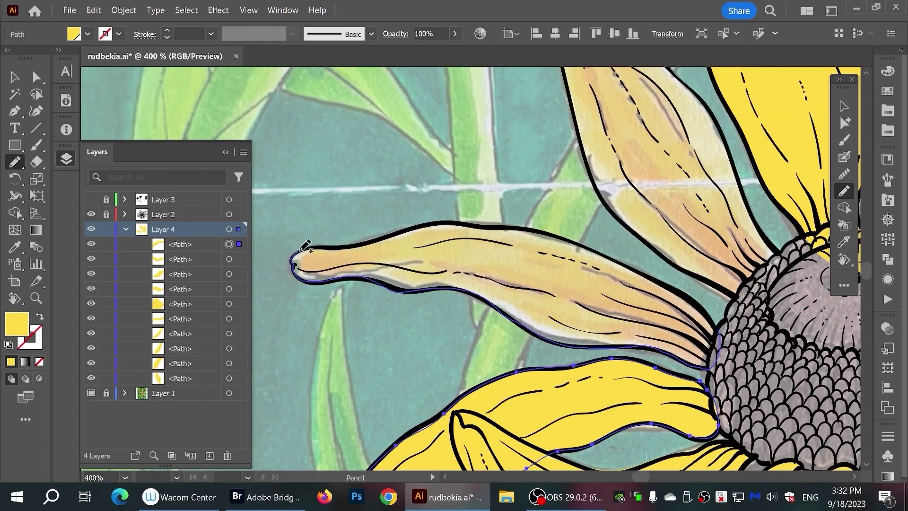
mouse_move(305, 245)
left_mouse_down()
mouse_move(432, 227)
mouse_move(588, 240)
mouse_move(717, 317)
mouse_move(700, 341)
left_mouse_up()
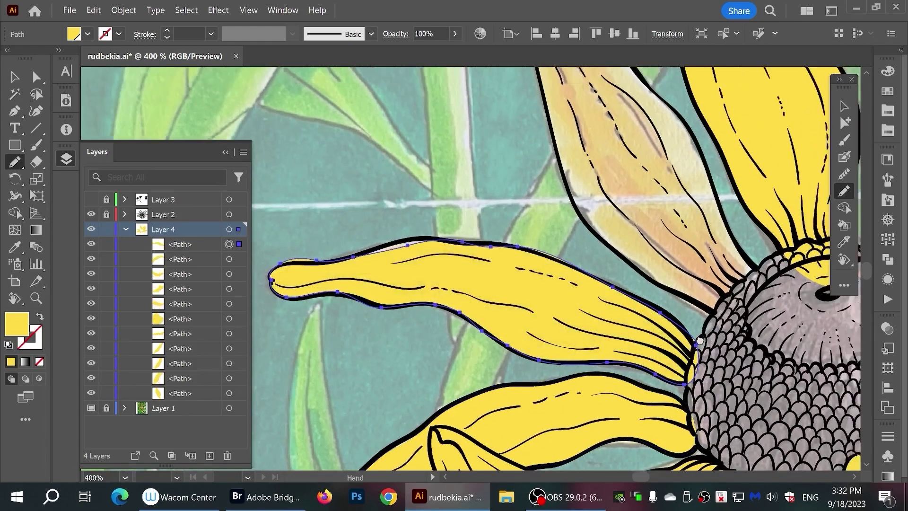
scroll(700, 341, "up", 3)
scroll(700, 341, "right", 4)
mouse_move(448, 340)
left_mouse_down()
mouse_move(575, 421)
mouse_move(561, 267)
mouse_move(461, 146)
mouse_move(388, 121)
left_mouse_up()
With Direct Selection, inspect anchors on the petal outlines, including the right petal and a notch
left_click(36, 77)
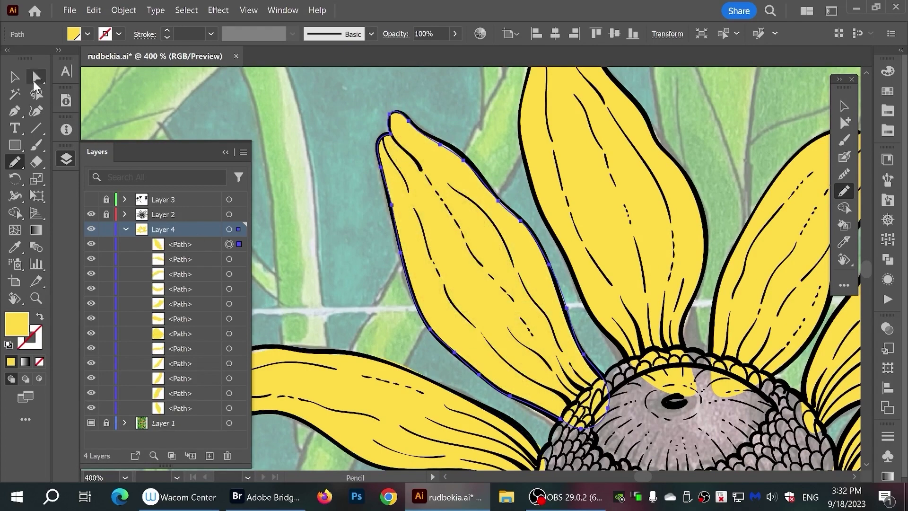
left_click(66, 158)
scroll(552, 304, "up", 2)
scroll(545, 297, "down", 1)
left_click(545, 293)
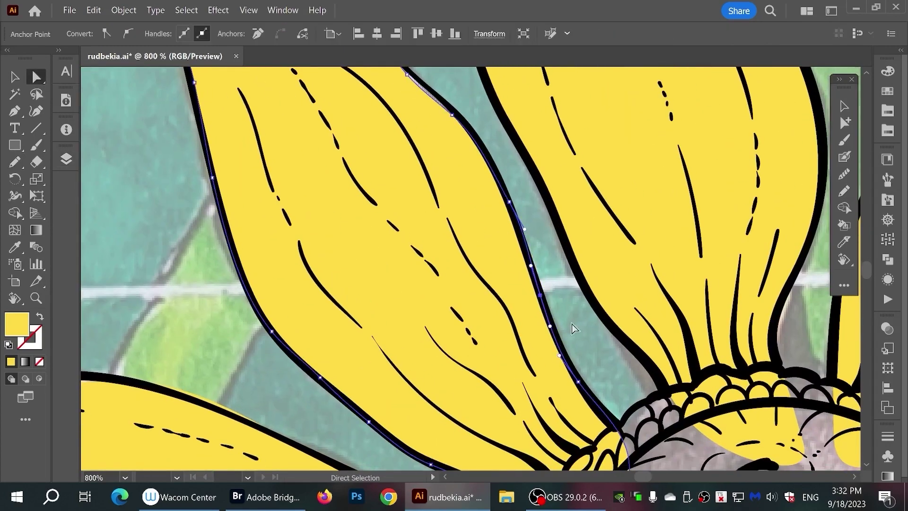
scroll(534, 393, "up", 5)
scroll(354, 274, "up", 2)
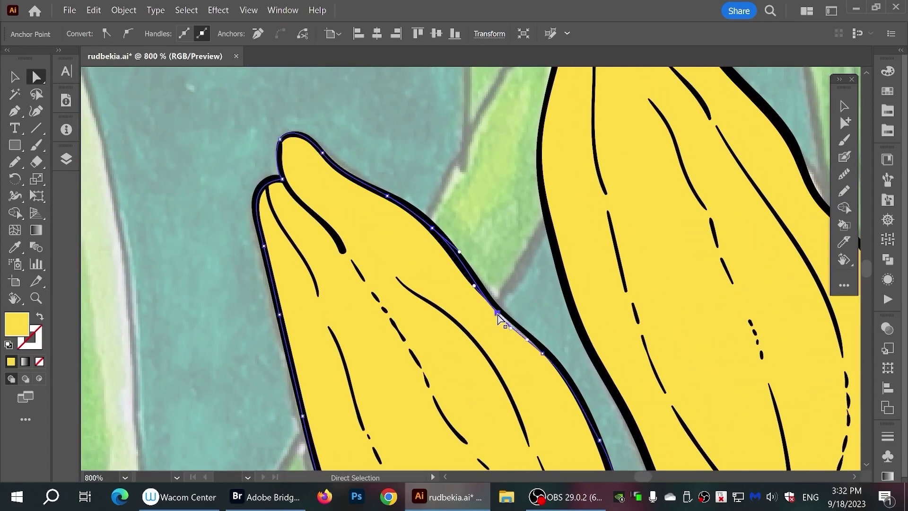
left_click(710, 284)
scroll(686, 307, "up", 3)
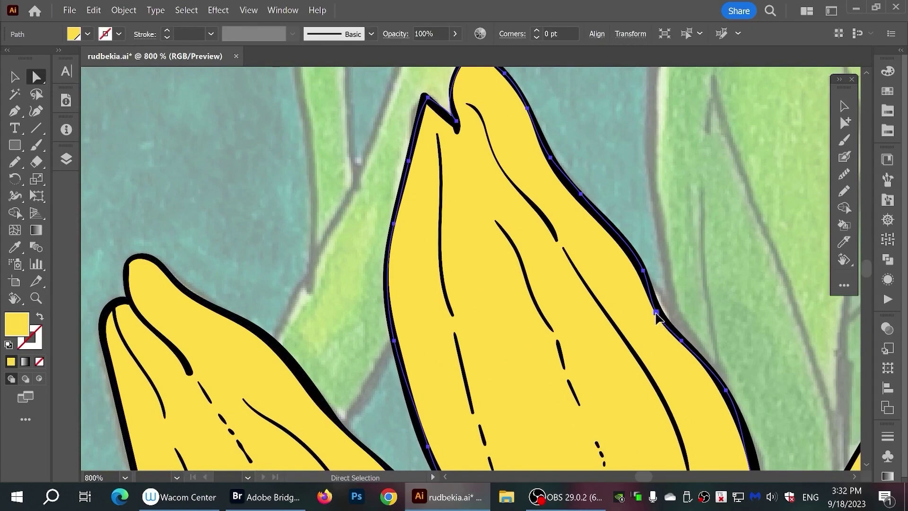
scroll(663, 322, "up", 3)
left_click(438, 221)
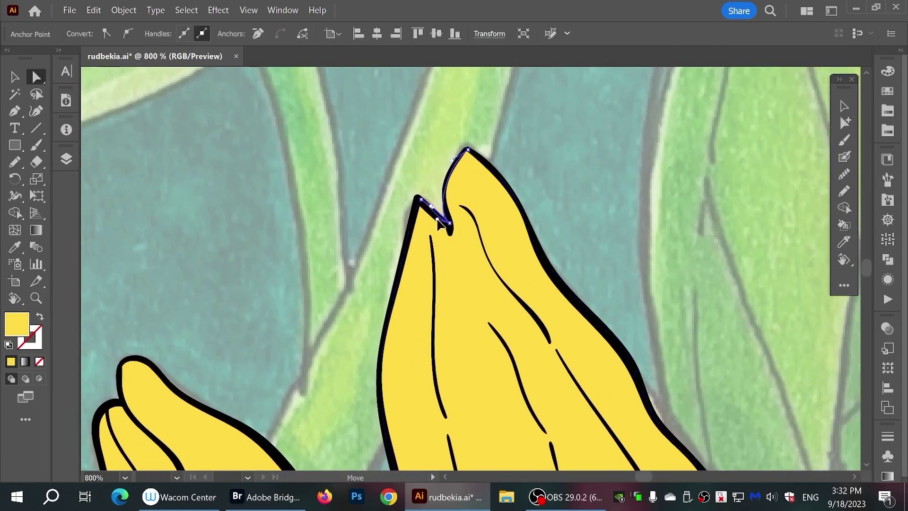
Nudge a petal-tip anchor near the centre so the tip follows the sketch
left_click_drag(630, 398, 579, 228)
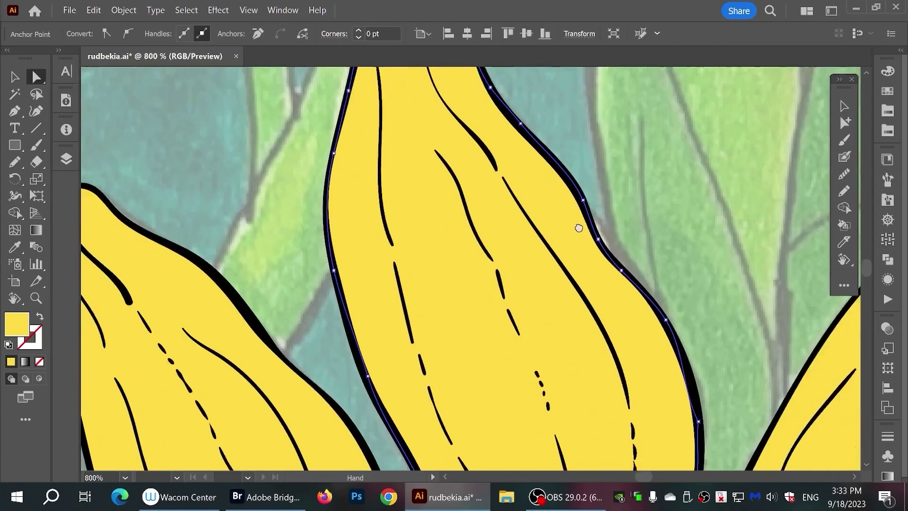
scroll(579, 228, "up", 5)
scroll(634, 430, "down", 8)
scroll(562, 205, "down", 8)
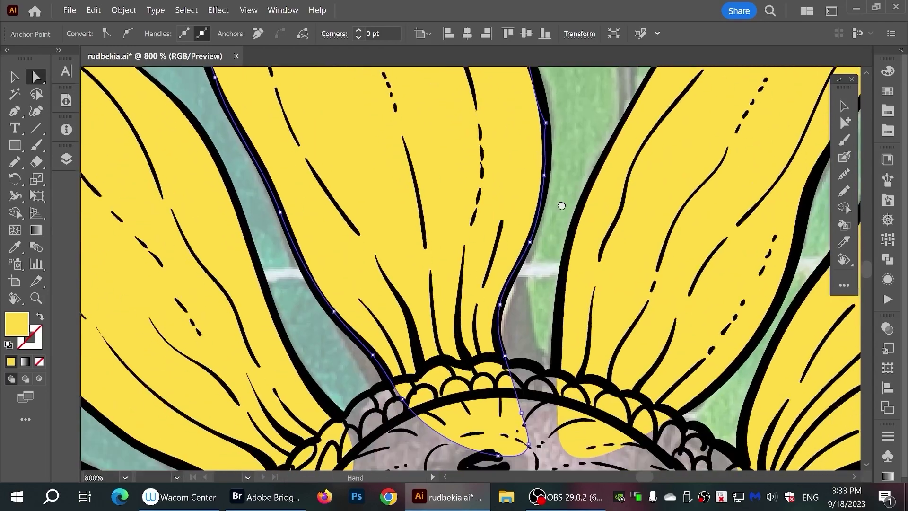
left_click(662, 355)
scroll(661, 354, "up", 10)
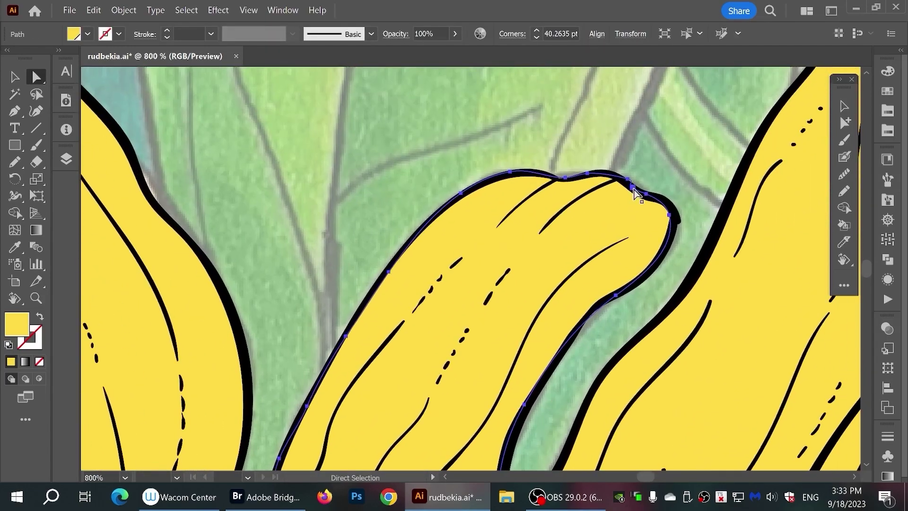
left_click(633, 187)
left_click(669, 215)
left_click_drag(672, 217, 674, 213)
Check anchors along the lower edges, petal tips and right petal against the pencil sketch
left_click(567, 179)
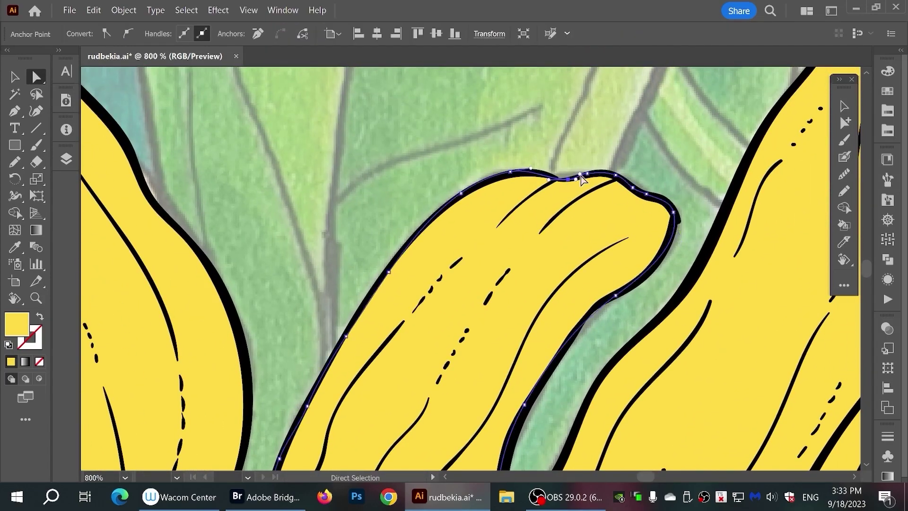
left_click(616, 301)
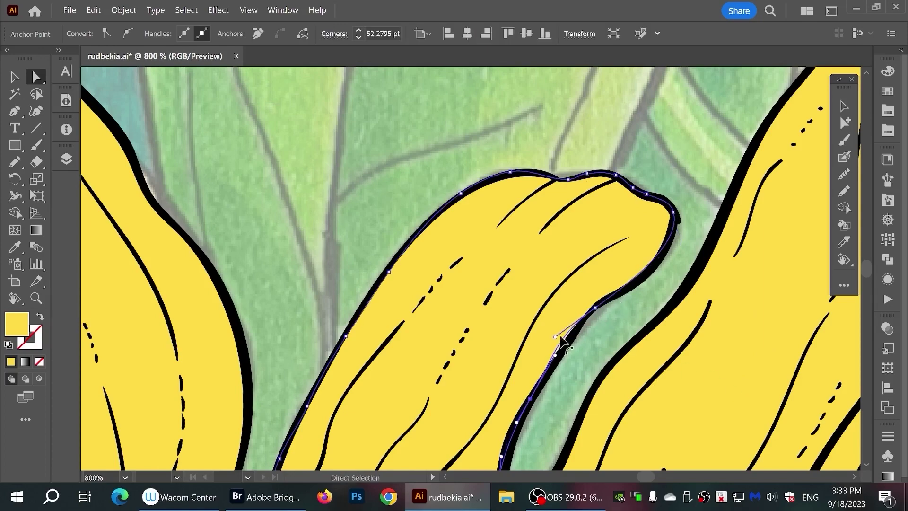
scroll(631, 448, "down", 2)
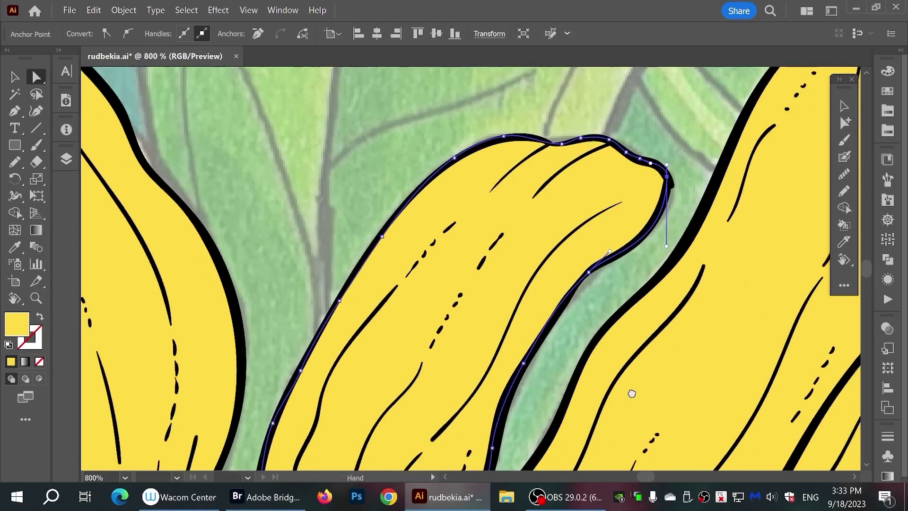
left_click_drag(631, 449, 589, 184)
mouse_move(740, 310)
left_mouse_down()
mouse_move(574, 409)
mouse_move(620, 416)
left_mouse_up()
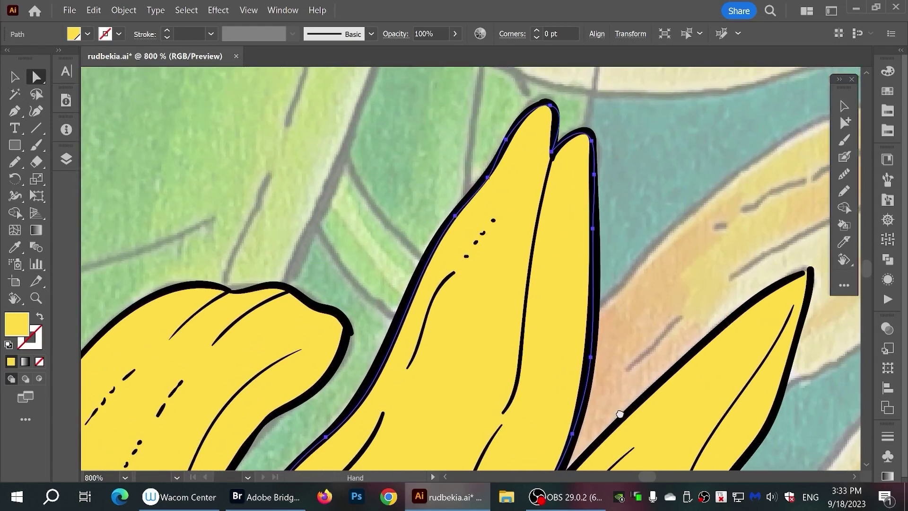
left_click(551, 110)
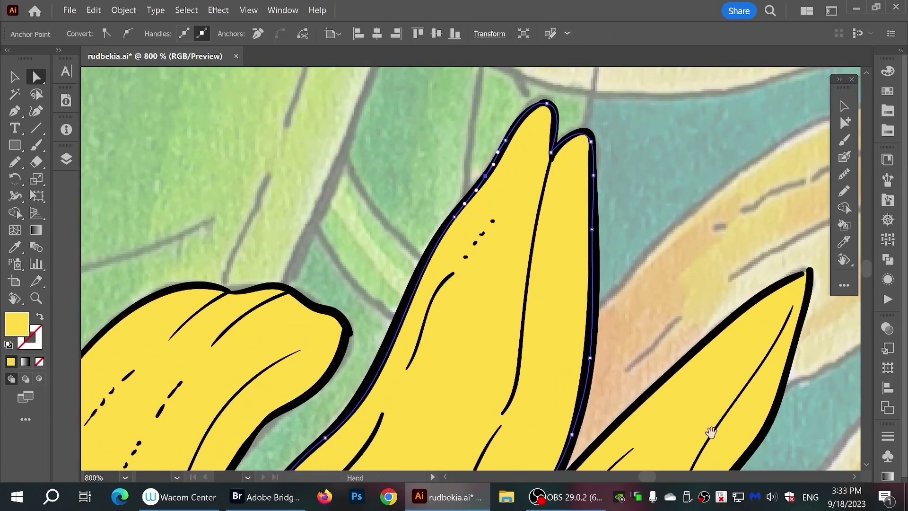
left_click(597, 316)
mouse_move(709, 432)
left_mouse_down()
mouse_move(597, 316)
mouse_move(465, 297)
left_mouse_up()
left_click(466, 298)
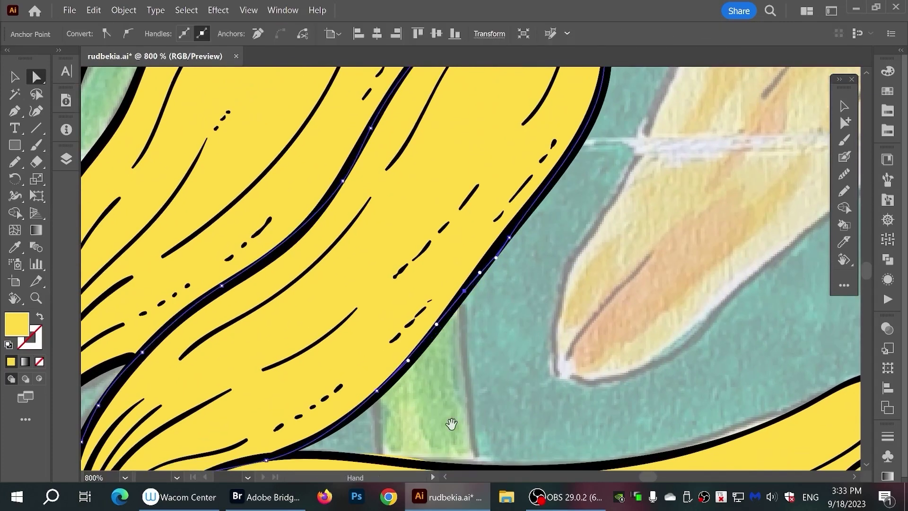
mouse_move(450, 424)
left_mouse_down()
mouse_move(622, 367)
mouse_move(589, 311)
left_mouse_up()
left_click(557, 229)
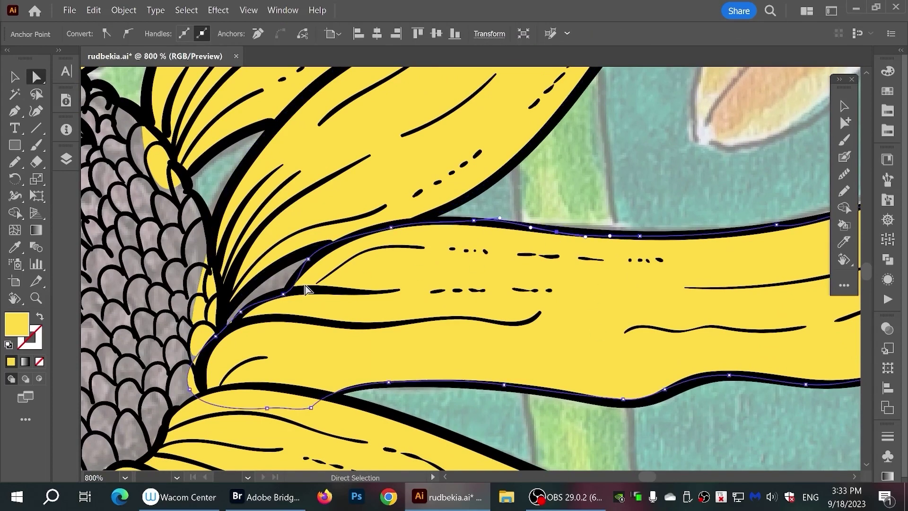
Drag an anchor on the lower petal's fill edge toward its outline and select the tip anchor
left_click(274, 300)
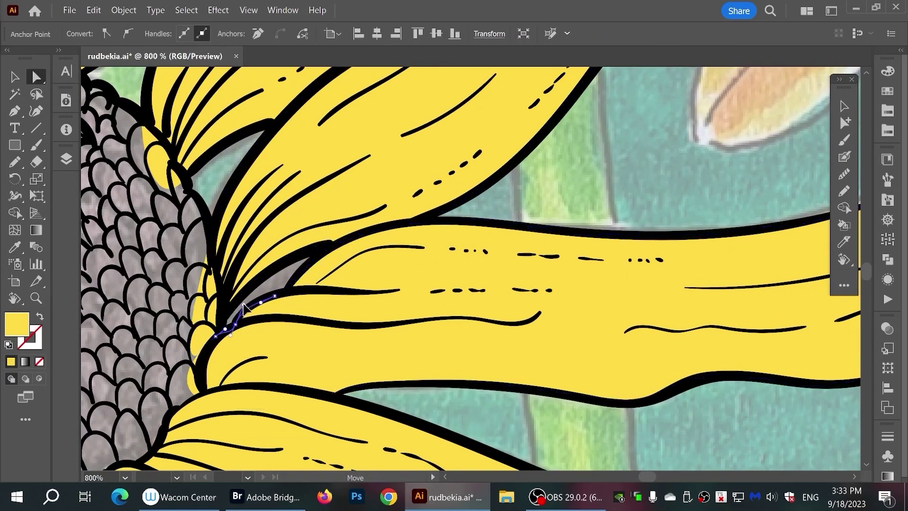
left_click(233, 324)
left_click(575, 445)
left_click(623, 404)
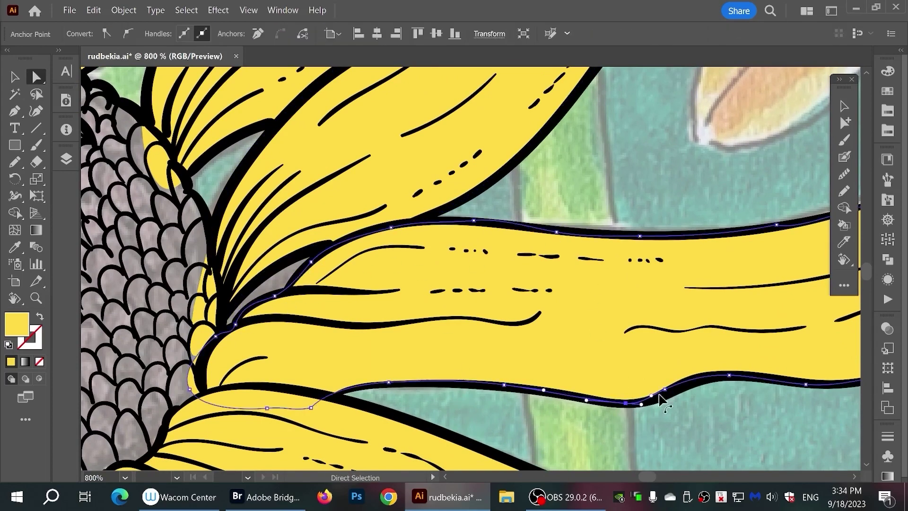
left_click_drag(624, 402, 676, 388)
left_click_drag(756, 400, 554, 412)
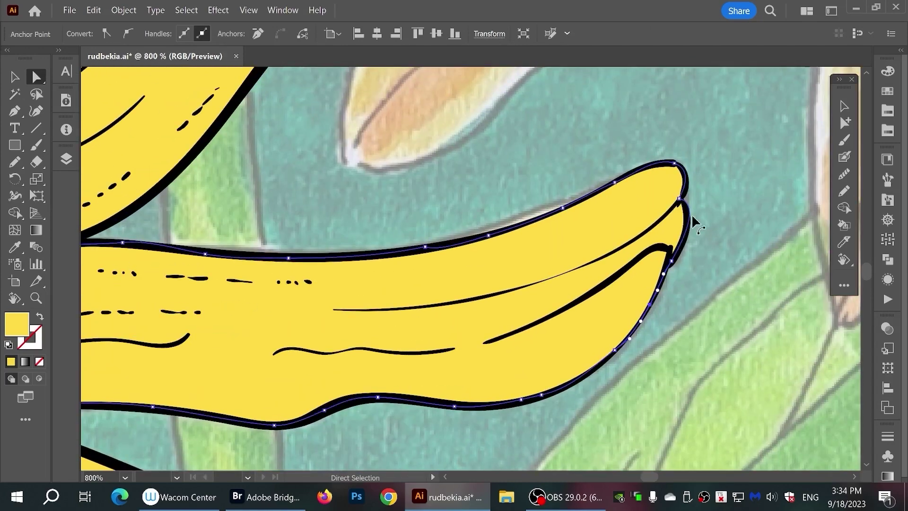
left_click(681, 201)
Select anchors along the next petal's upper and lower edges and the smaller petal's outline
scroll(573, 455, "up", 3)
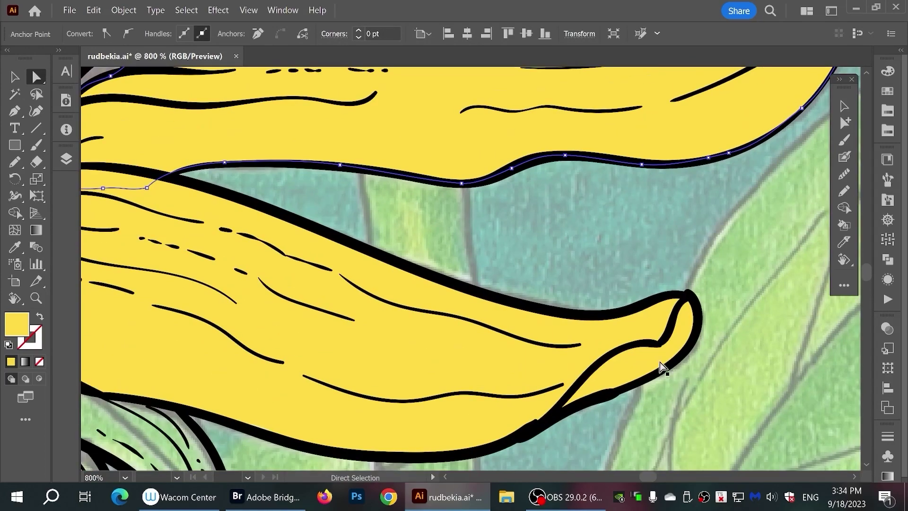
left_click(662, 369)
scroll(615, 383, "down", 3)
left_click(525, 374)
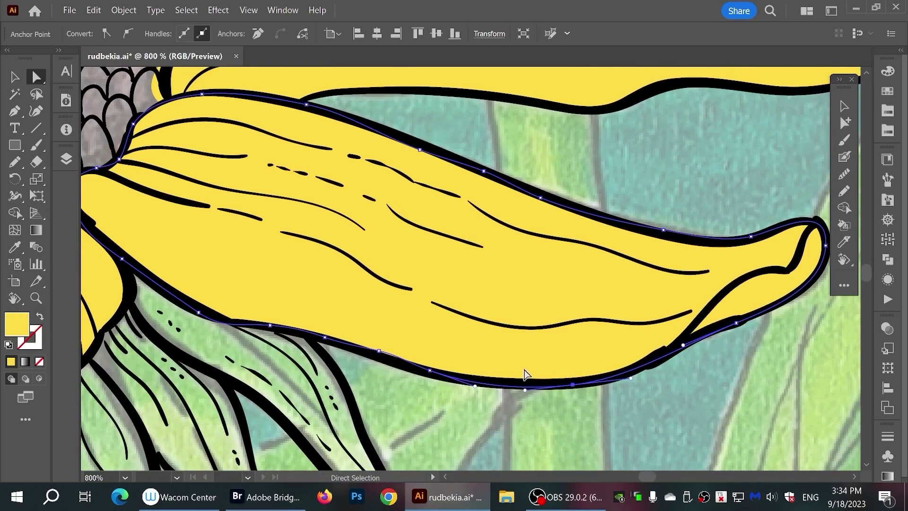
left_click(379, 352)
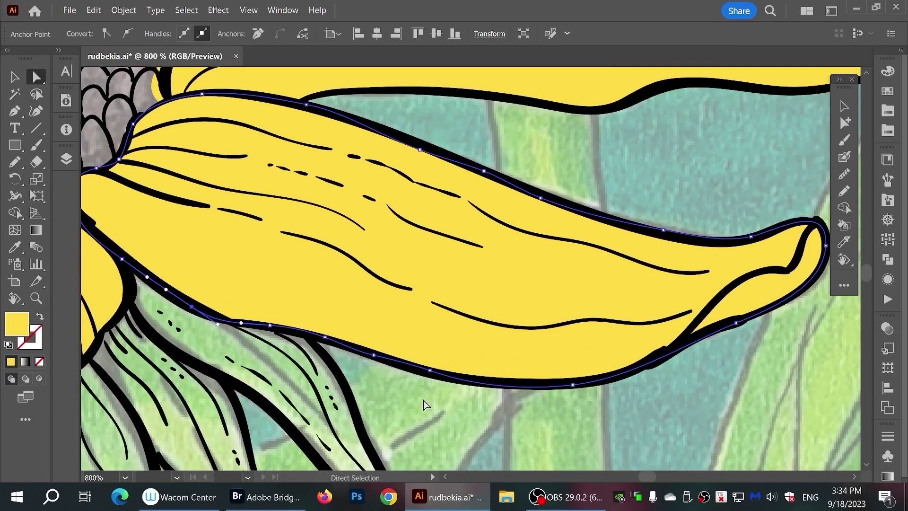
left_click(420, 147)
mouse_move(328, 302)
left_mouse_down()
mouse_move(613, 351)
mouse_move(631, 319)
left_mouse_up()
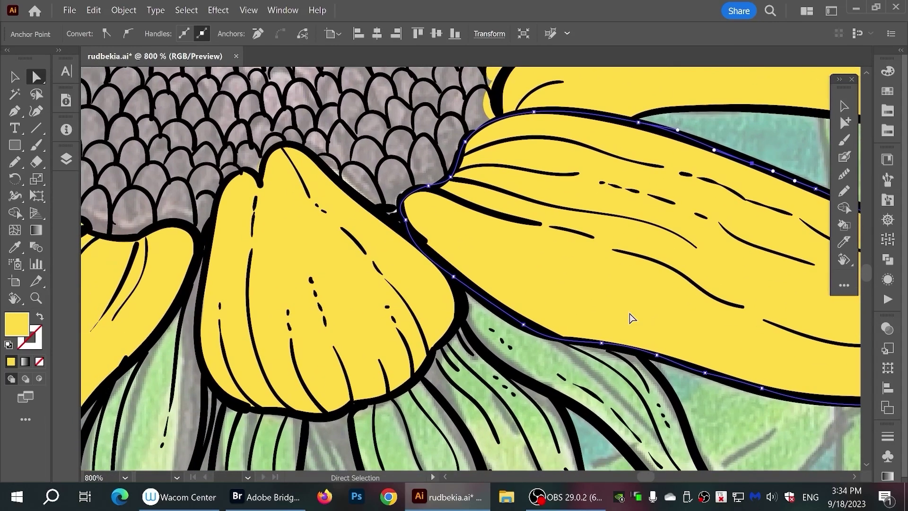
left_click(258, 162)
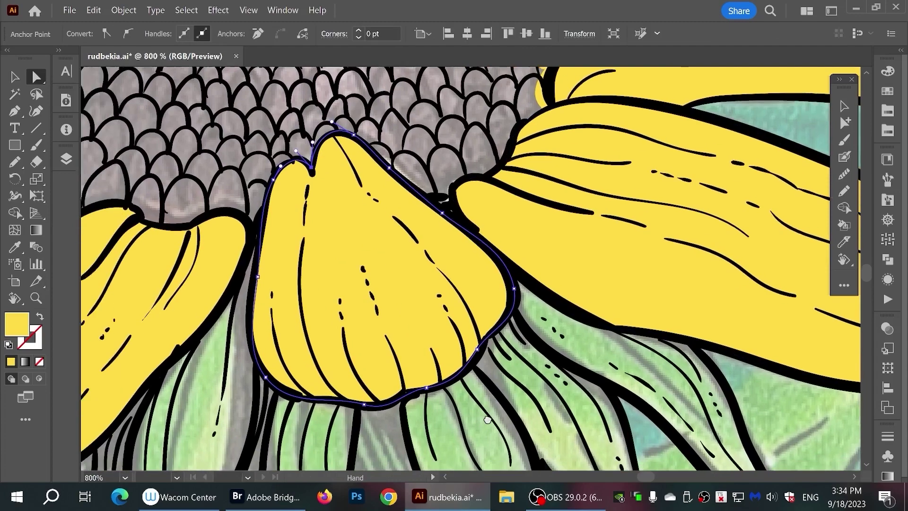
Select the anchors at the lower petal's tip and along another petal's upper and lower edges
left_click_drag(145, 452, 609, 373)
left_click(226, 372)
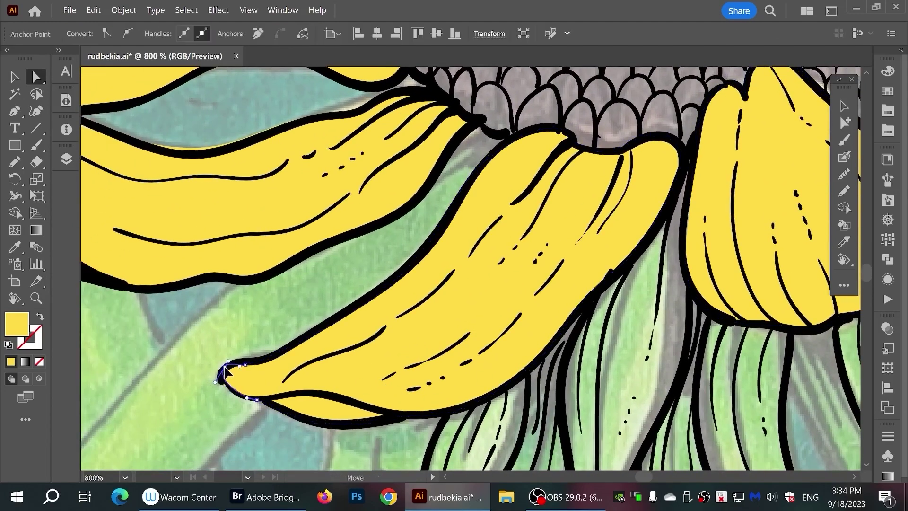
left_click(246, 363)
left_click_drag(336, 334, 505, 331)
left_click(404, 246)
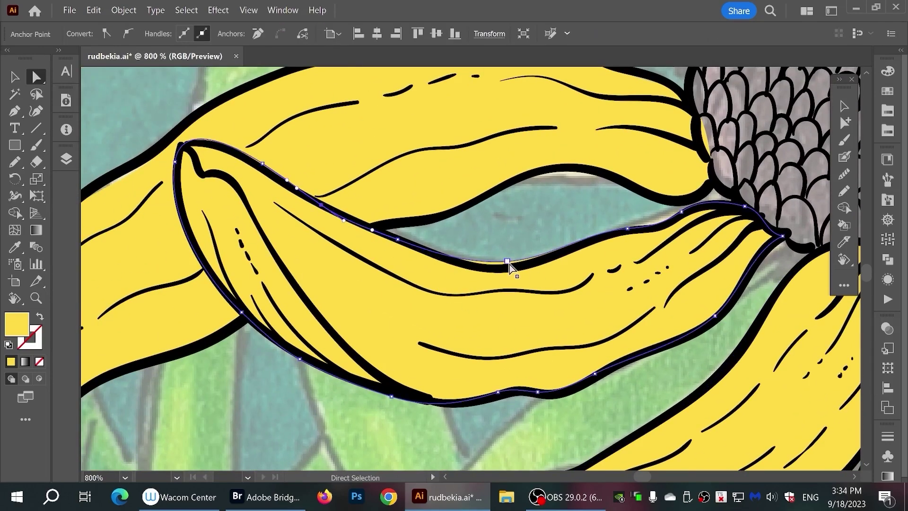
left_click(627, 230)
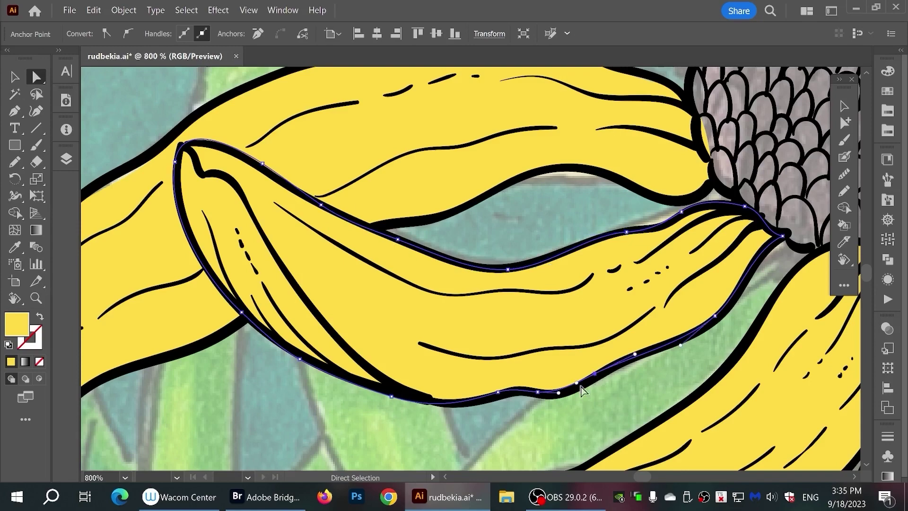
left_click(595, 373)
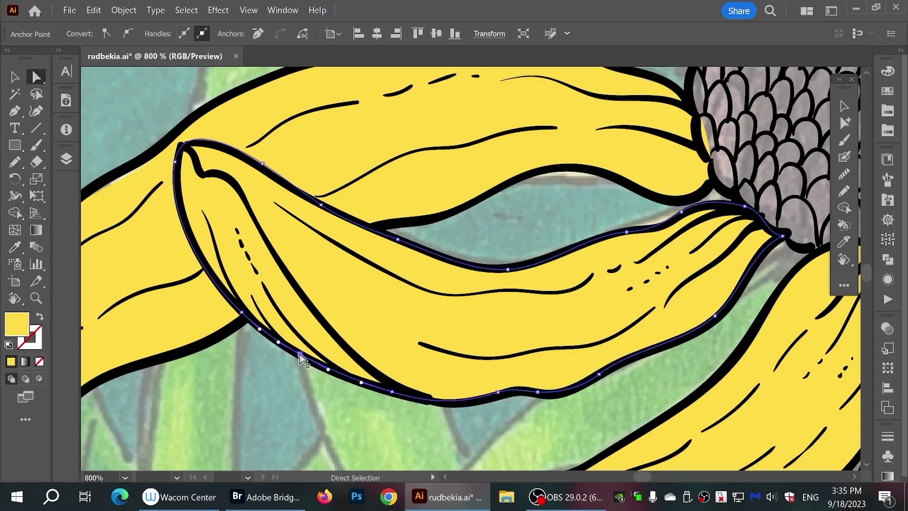
Select anchors near the left petal tip, the petal crossing and the right petal tip
left_click_drag(393, 399, 645, 361)
left_click(396, 344)
left_click(348, 256)
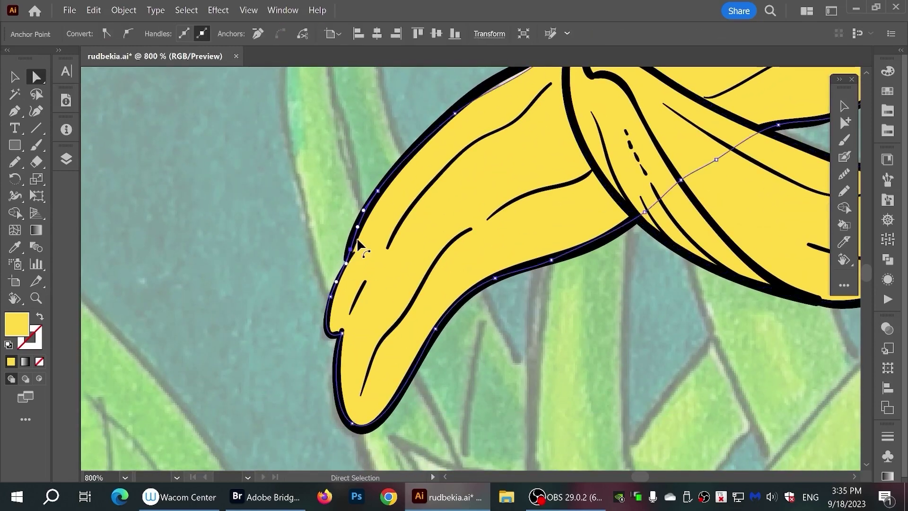
left_click_drag(579, 78, 522, 310)
left_click(519, 309)
left_click(493, 327)
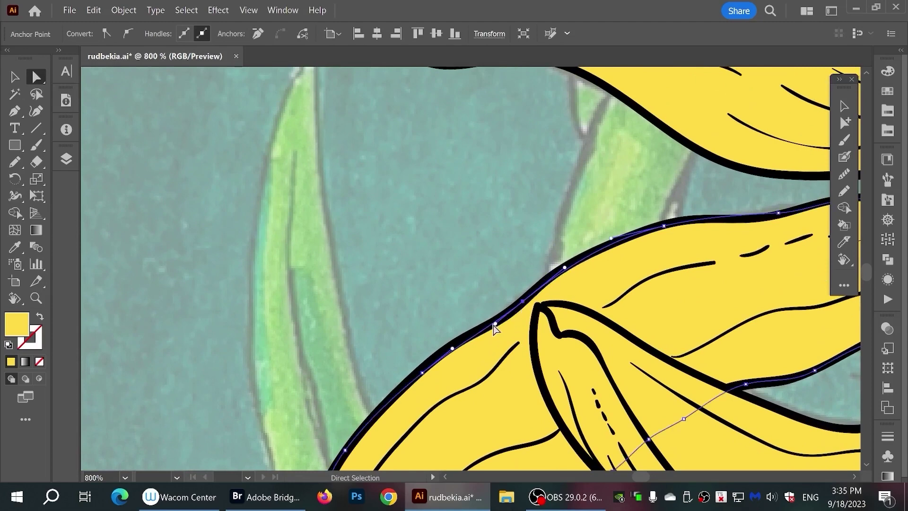
scroll(487, 359, "up", 3)
scroll(487, 359, "right", 5)
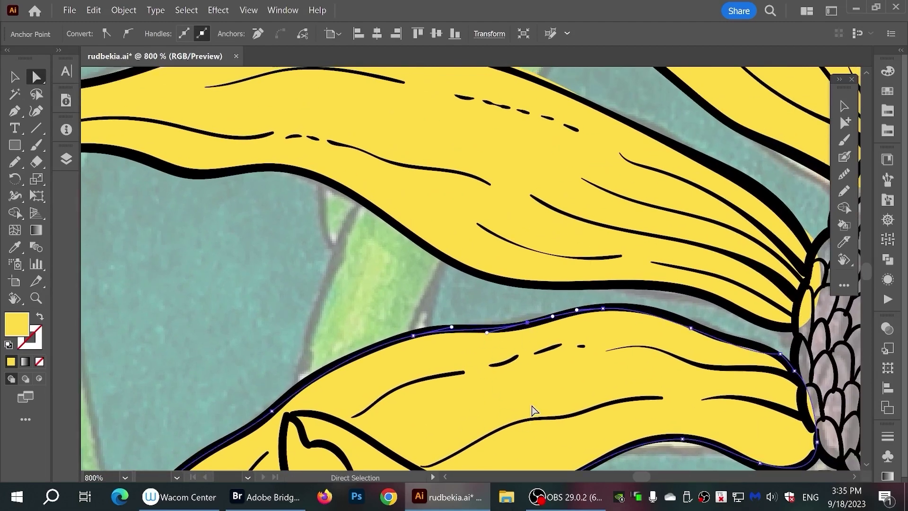
left_click(788, 366)
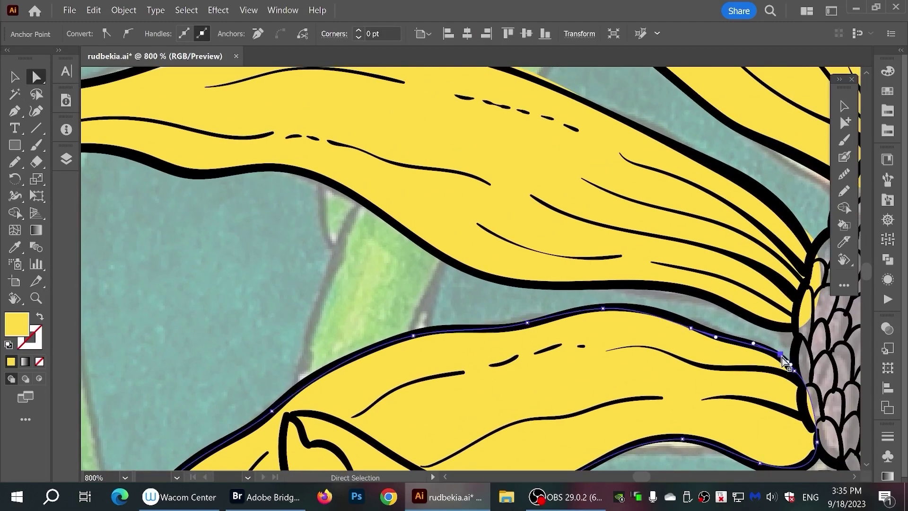
Pull the long petal's fill edge out to its black outline, then review the petal base
scroll(770, 318, "up", 3)
scroll(770, 318, "right", 3)
left_click(719, 352)
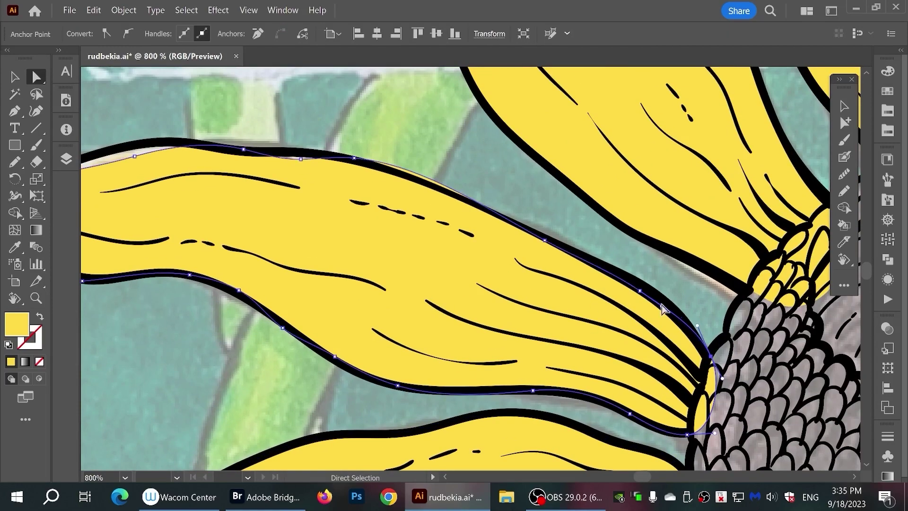
left_click_drag(365, 319, 398, 327)
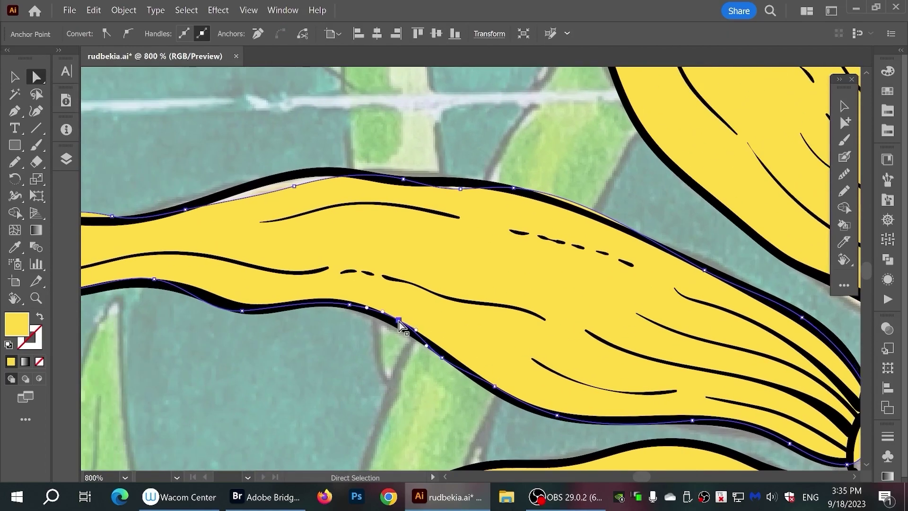
scroll(499, 392, "up", 2)
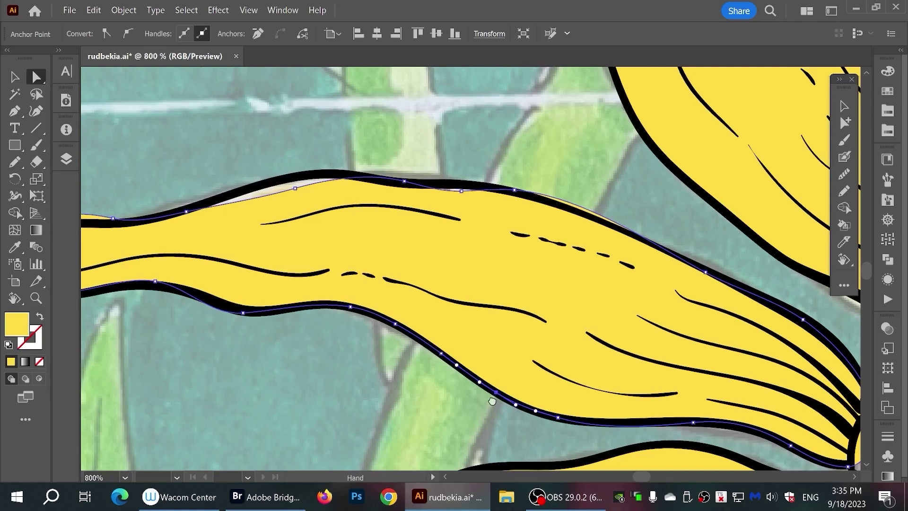
scroll(499, 392, "left", 5)
left_click(332, 303)
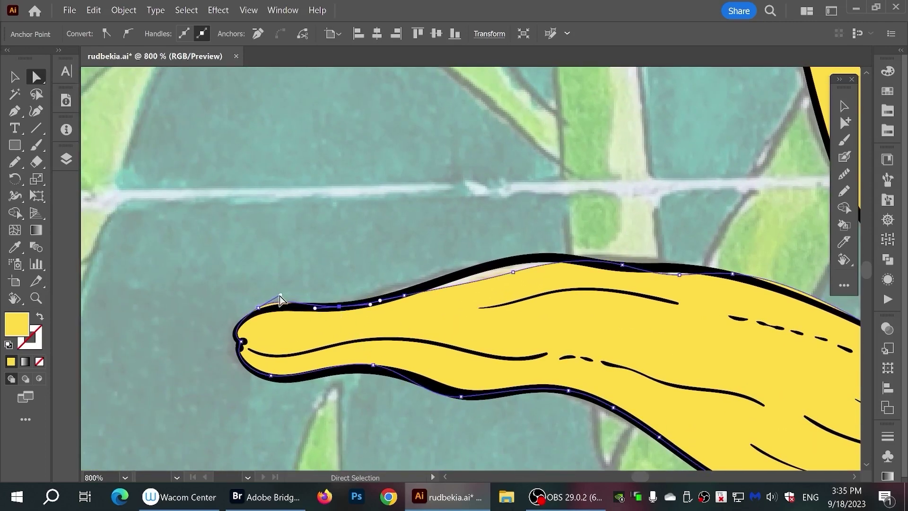
left_click_drag(523, 280, 489, 271)
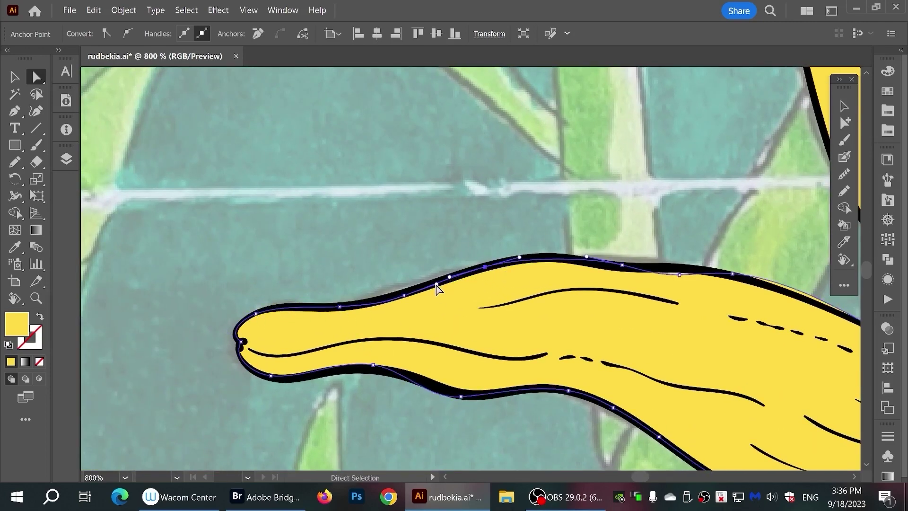
scroll(489, 290, "right", 5)
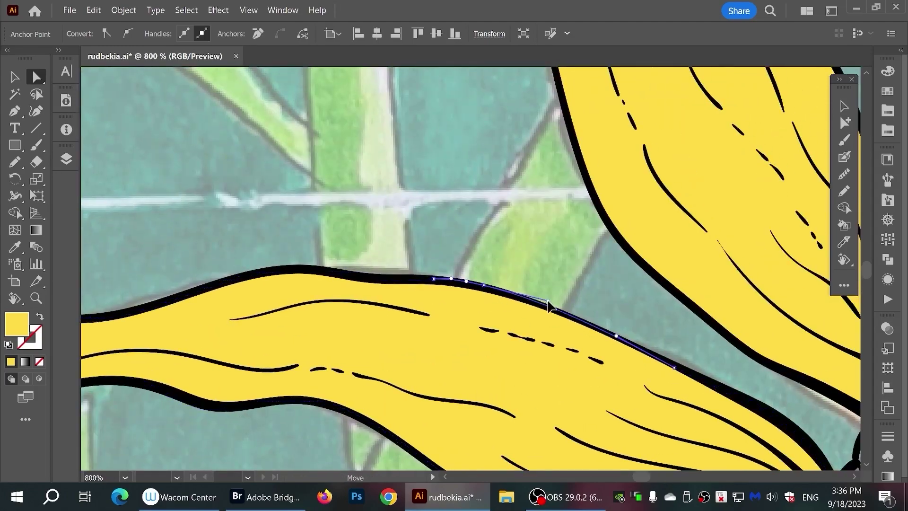
left_click_drag(751, 373, 505, 417)
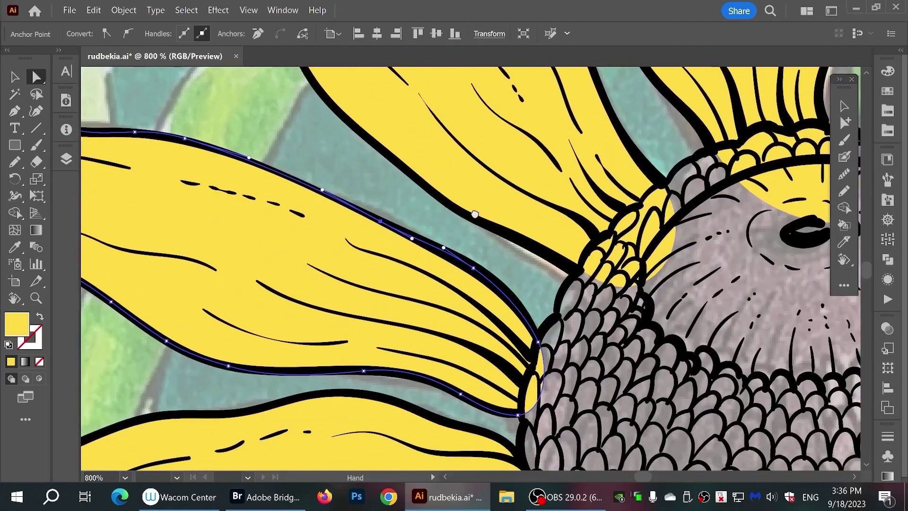
scroll(505, 417, "down", 4)
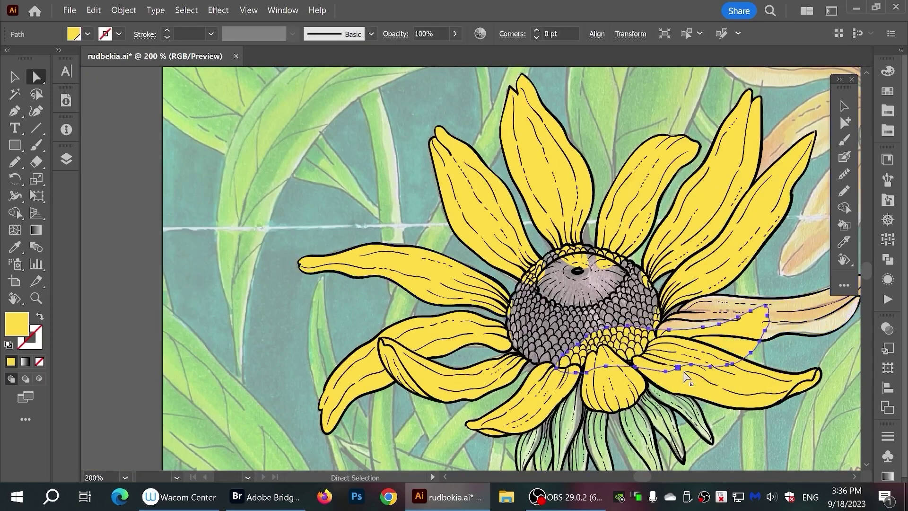
Set a darker orange fill and a size 9 calligraphic paintbrush
left_click(88, 35)
left_click(76, 190)
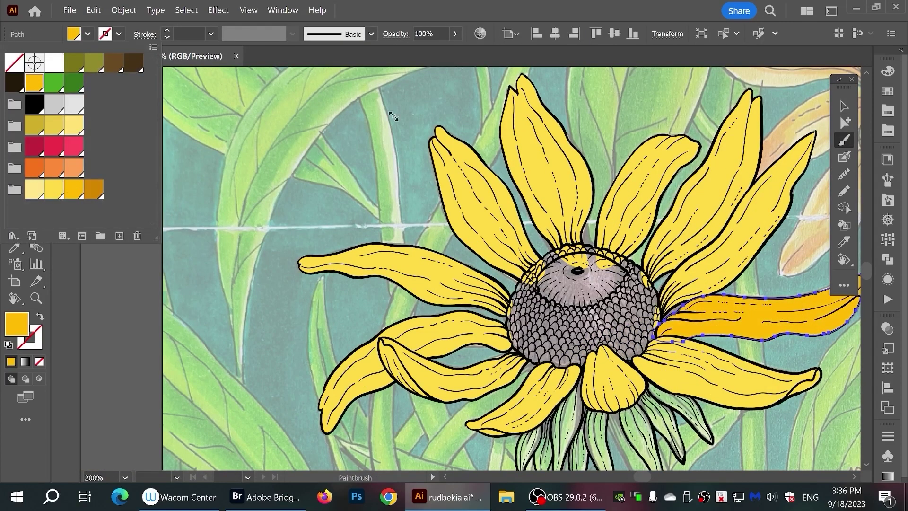
key("Escape")
left_click(372, 34)
left_click(284, 61)
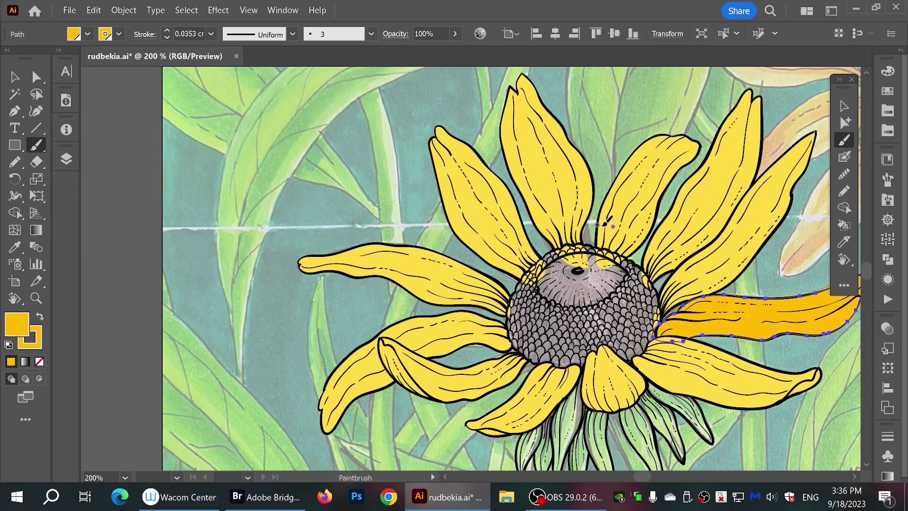
left_click_drag(607, 224, 473, 284)
left_click(372, 34)
left_click(283, 109)
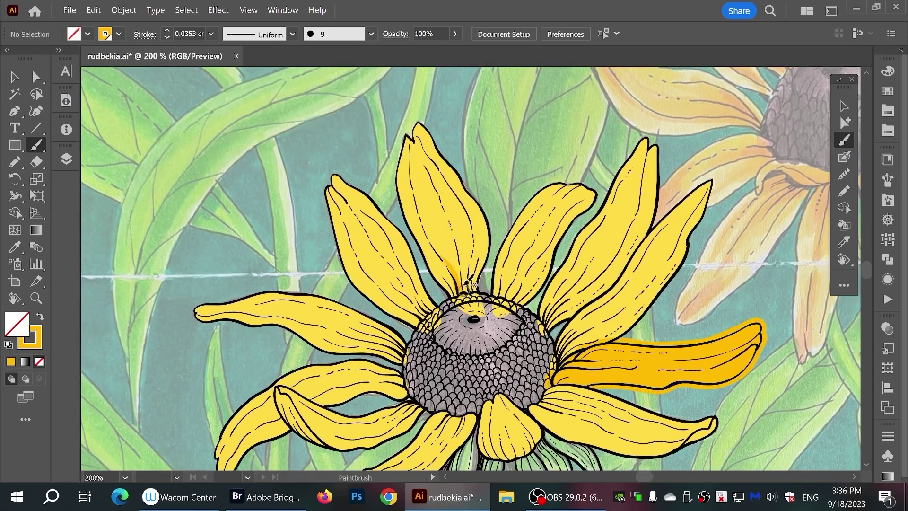
Paint orange shading strokes at the bases of the upper, upper-right and right petals
left_click_drag(453, 218, 466, 293)
mouse_move(471, 251)
left_mouse_down()
mouse_move(482, 294)
mouse_move(466, 296)
left_mouse_up()
left_click_drag(552, 240, 510, 310)
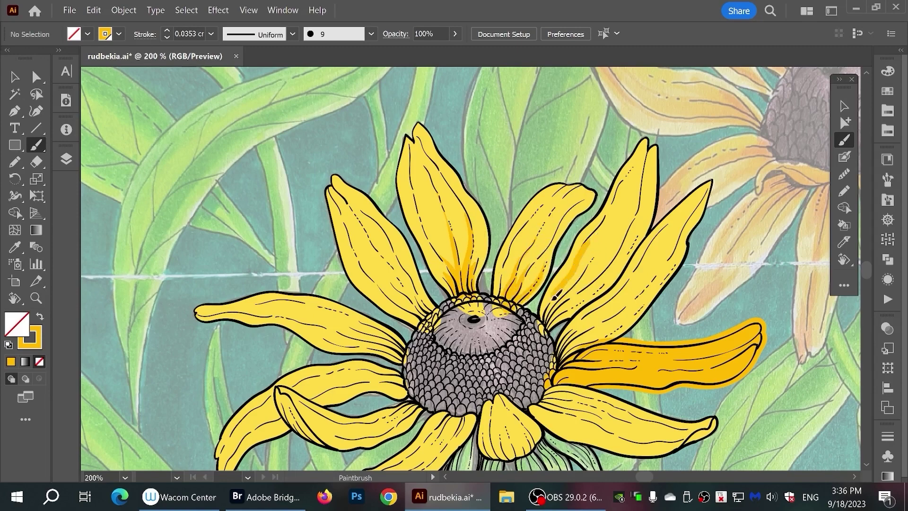
left_click_drag(579, 251, 549, 315)
left_click_drag(618, 255, 562, 299)
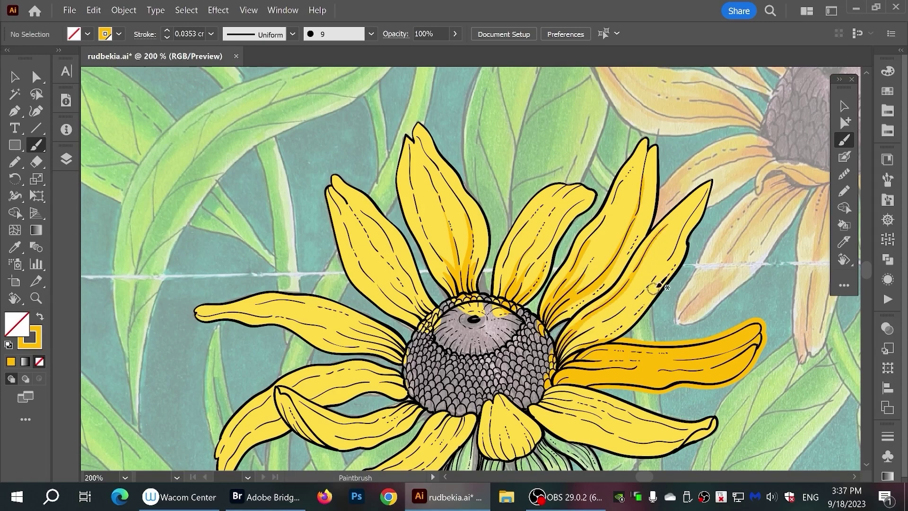
left_click_drag(663, 284, 563, 354)
Reset the right petal to a light yellow fill with no stroke
key("a")
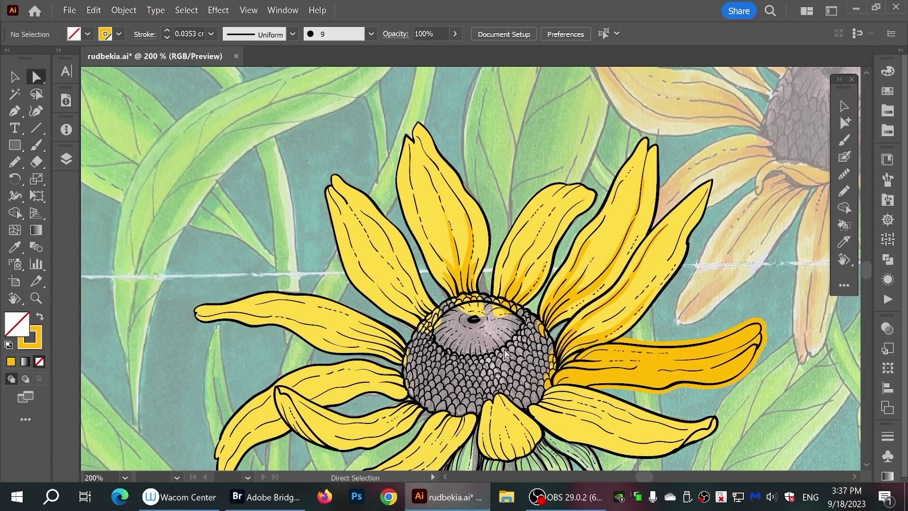
left_click(667, 382)
left_click(40, 362)
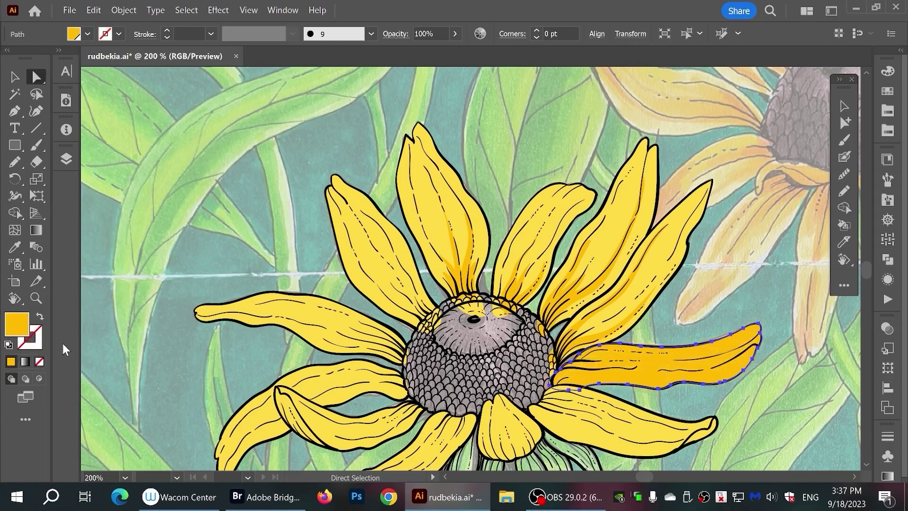
left_click(88, 34)
left_click(55, 188)
left_click(125, 208)
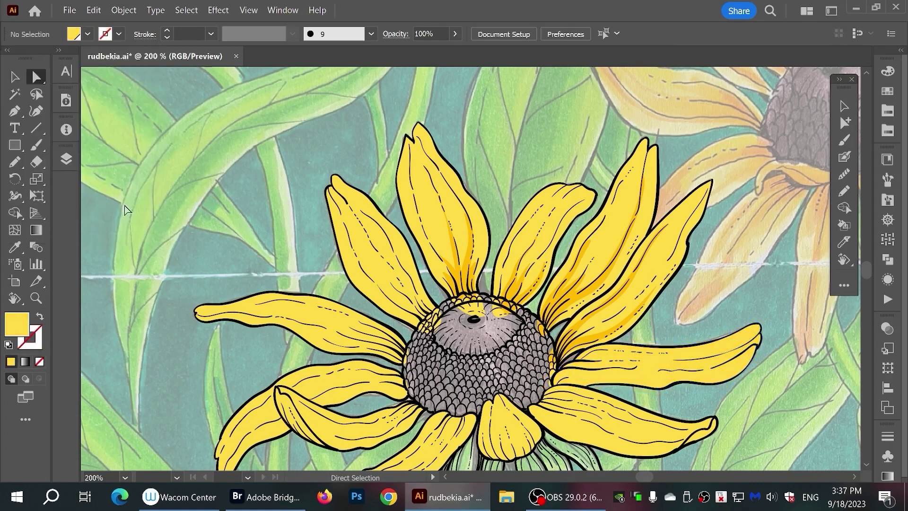
left_click(845, 157)
Set a darker yellow-orange colour and swap fill and stroke for the Blob Brush
left_click(88, 33)
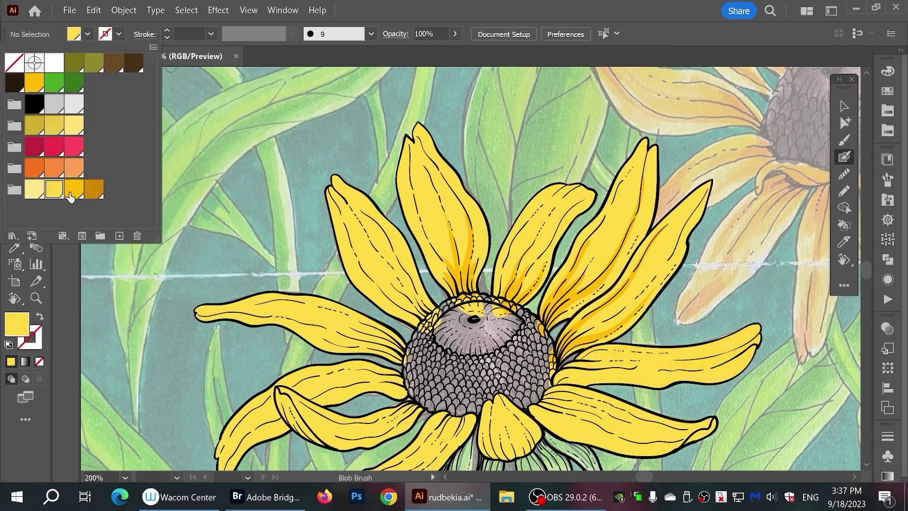
left_click(34, 83)
left_click(523, 395)
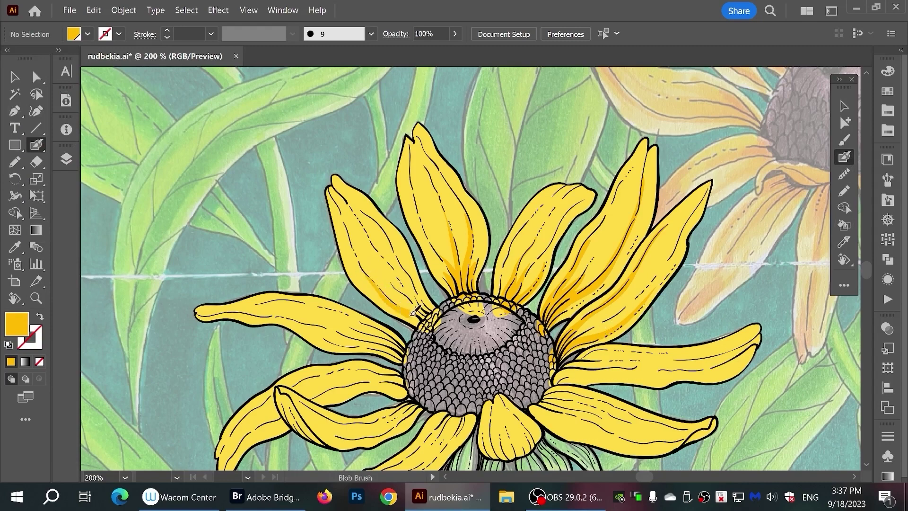
key("shift+x")
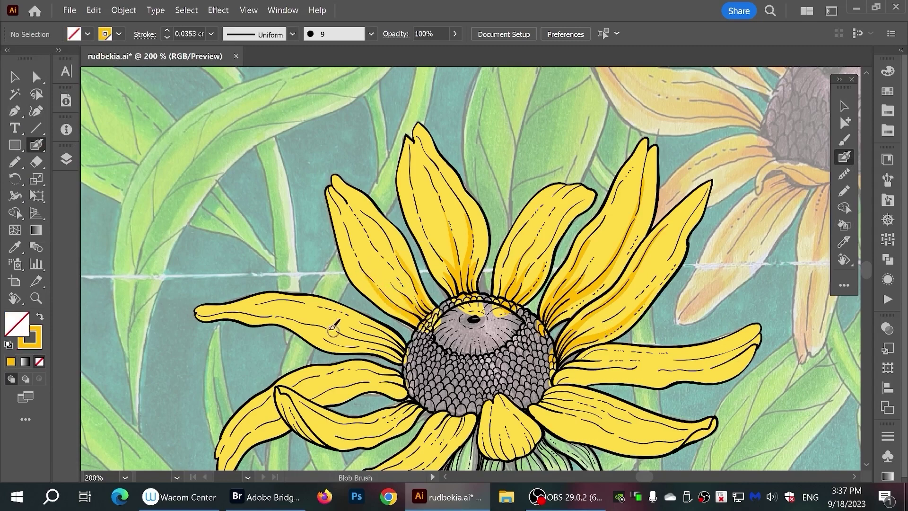
Paint darker orange shading along the left and lower petal edges and the right petal's inner line
left_click_drag(361, 341, 404, 354)
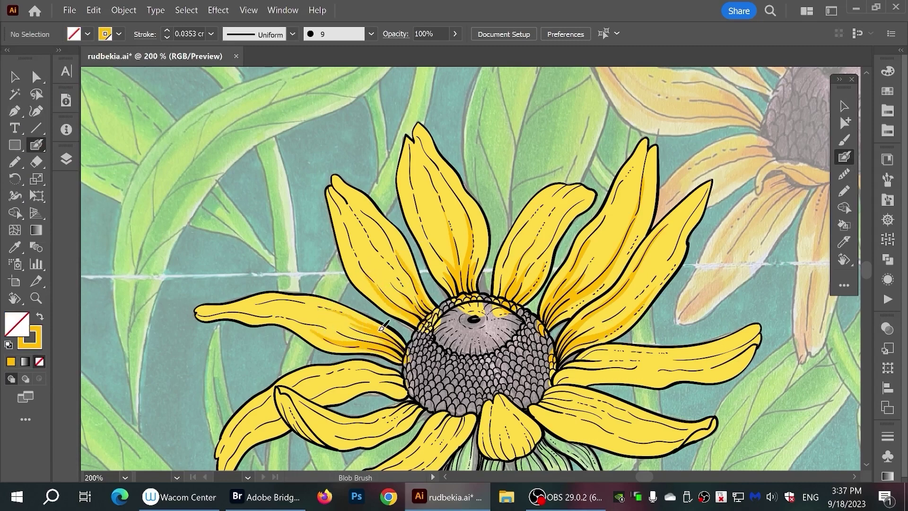
scroll(383, 327, "left", 5)
scroll(377, 350, "down", 3)
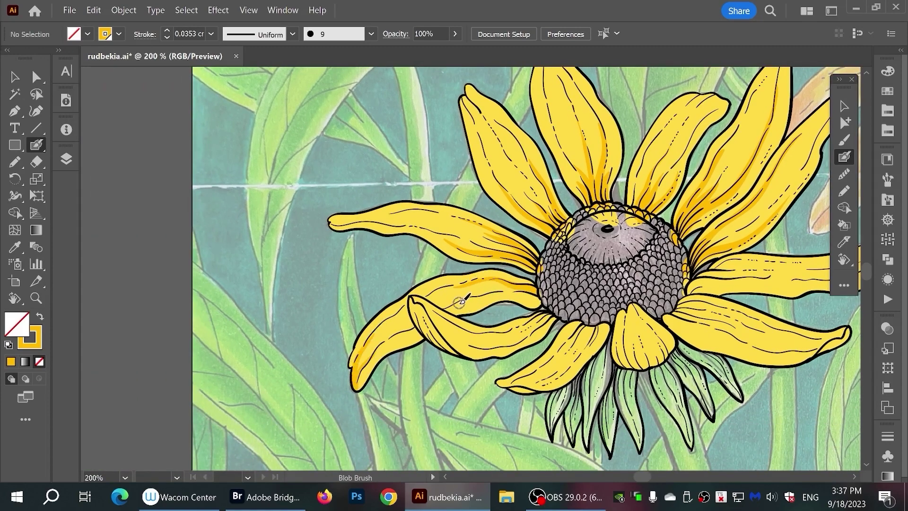
left_click_drag(492, 294, 540, 296)
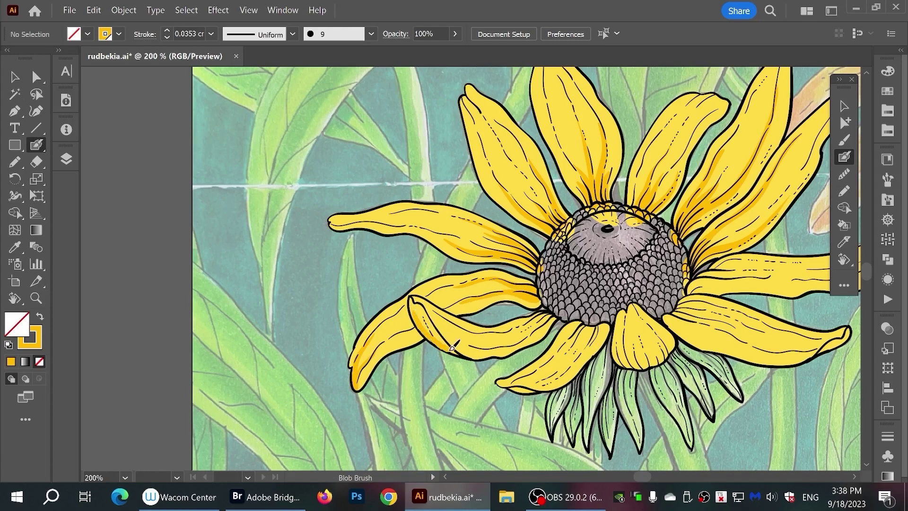
left_click_drag(453, 348, 554, 313)
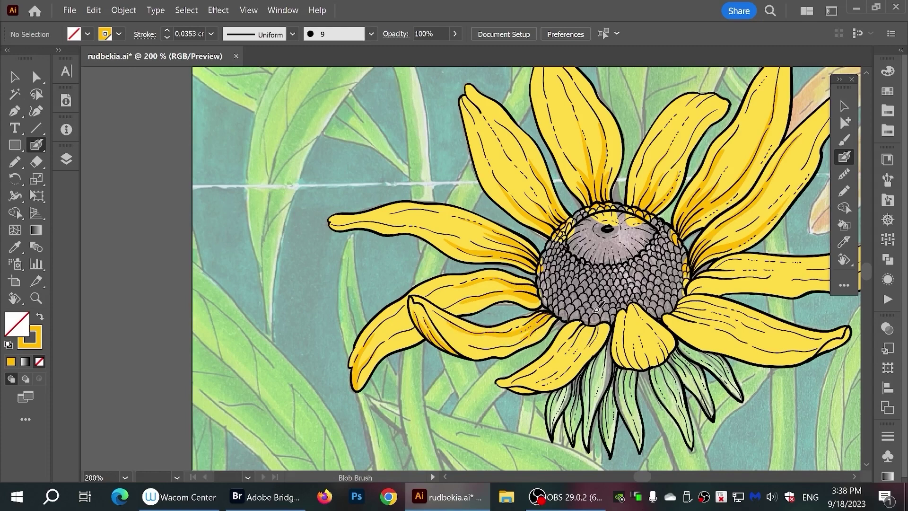
mouse_move(514, 381)
left_mouse_down()
mouse_move(596, 321)
mouse_move(593, 329)
left_mouse_up()
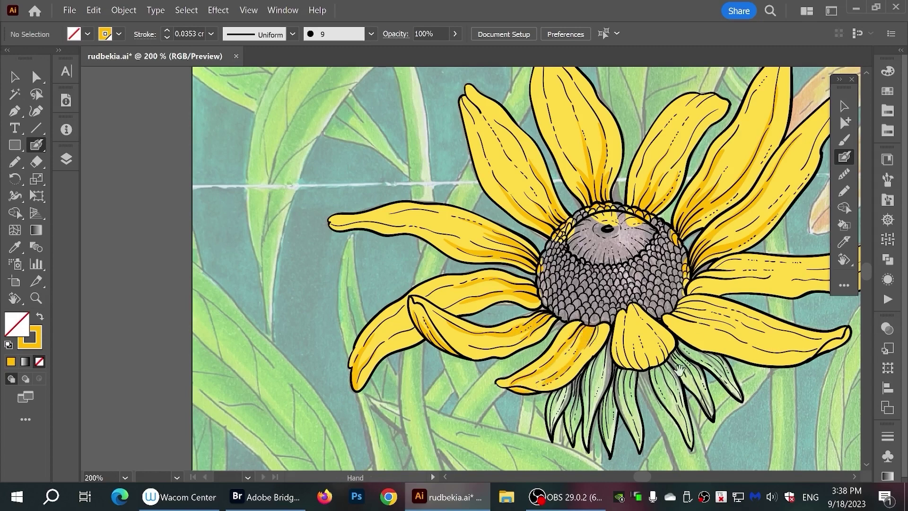
left_click_drag(648, 355, 484, 391)
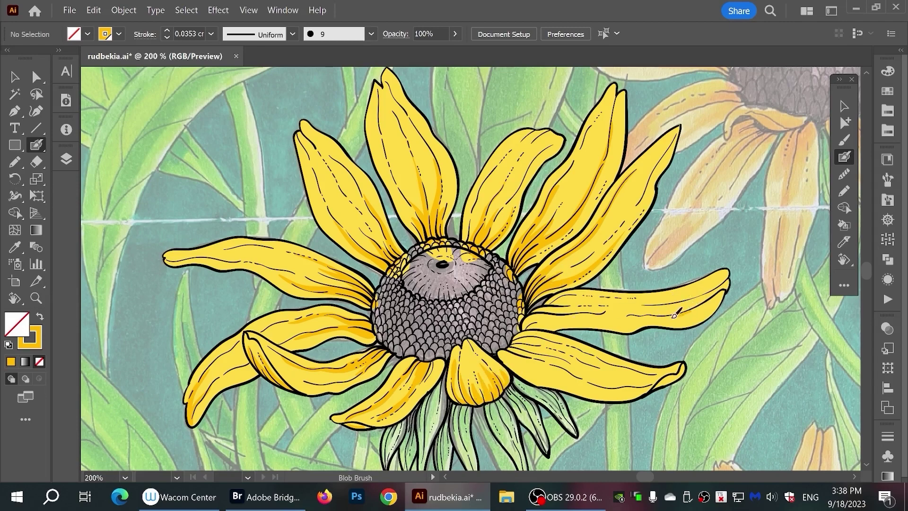
left_click_drag(676, 315, 528, 313)
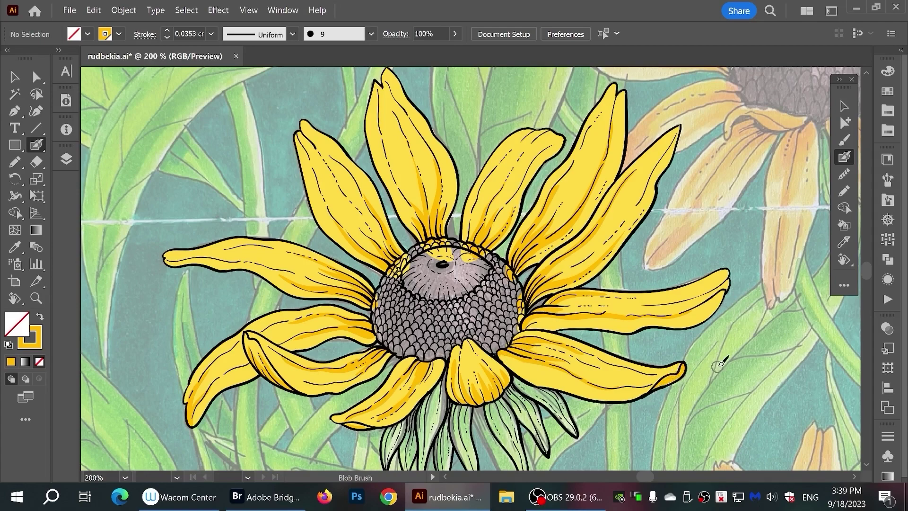
Shade the upper petal's inner line toward the centre and its upper edge
scroll(552, 307, "down", 1)
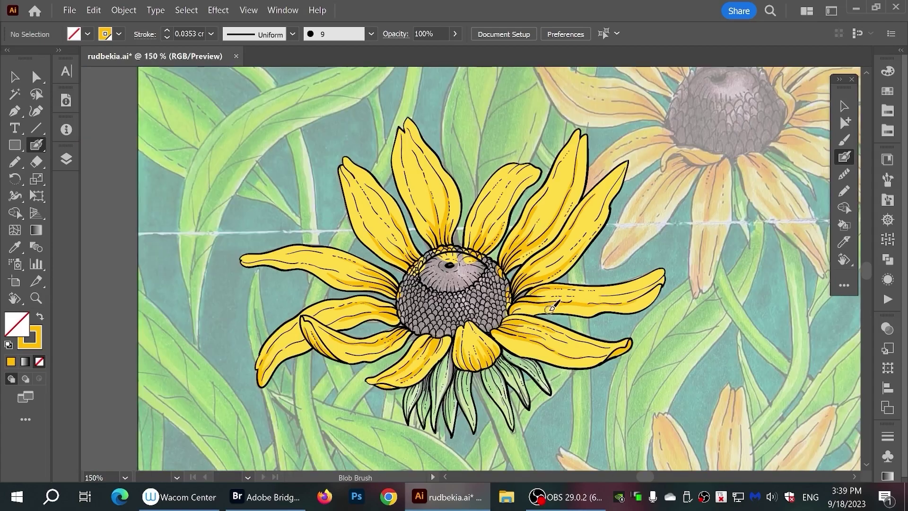
scroll(544, 303, "down", 1)
scroll(525, 296, "up", 2)
scroll(512, 290, "up", 1)
left_click_drag(512, 289, 509, 324)
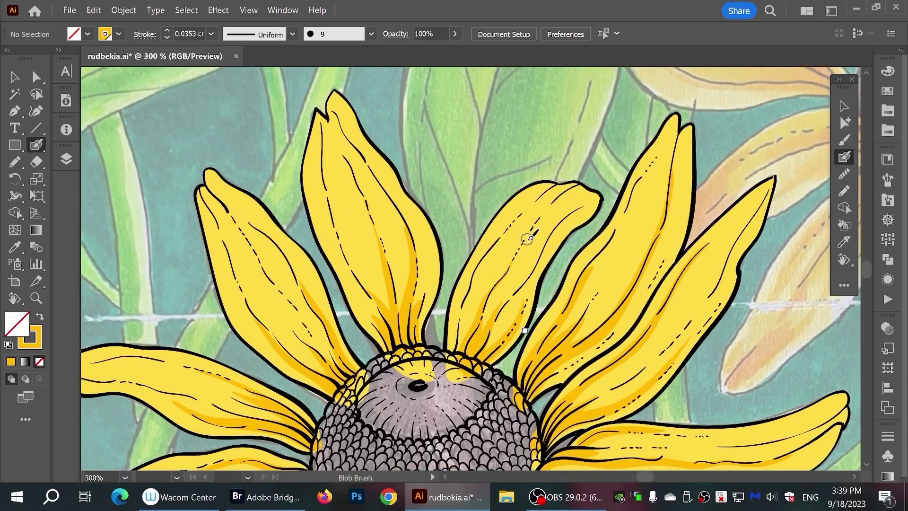
left_click_drag(495, 244, 453, 354)
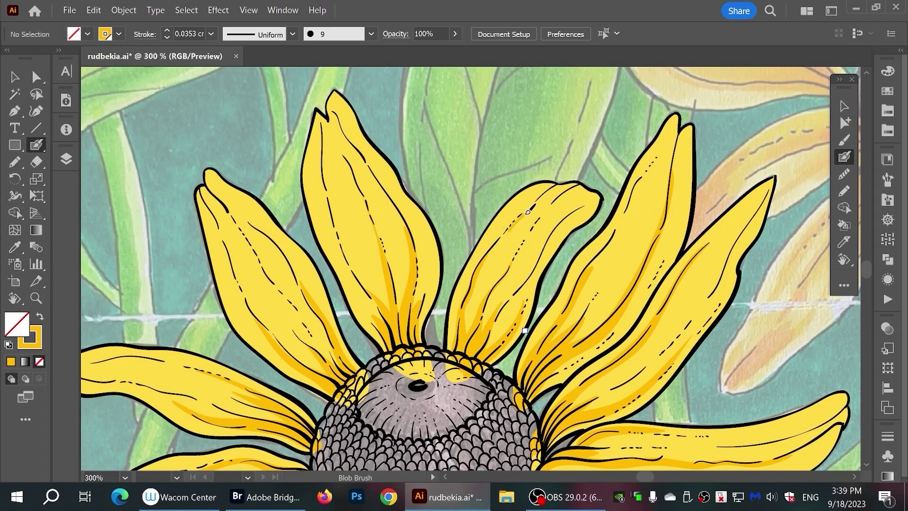
left_click_drag(528, 211, 574, 186)
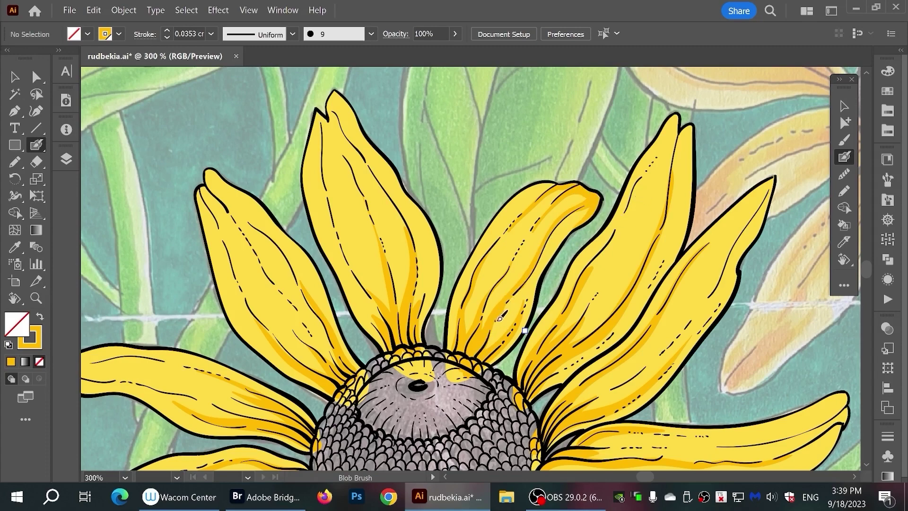
Add darker shading strokes down the tall and far-right petals from their tips
left_click_drag(492, 270, 471, 328)
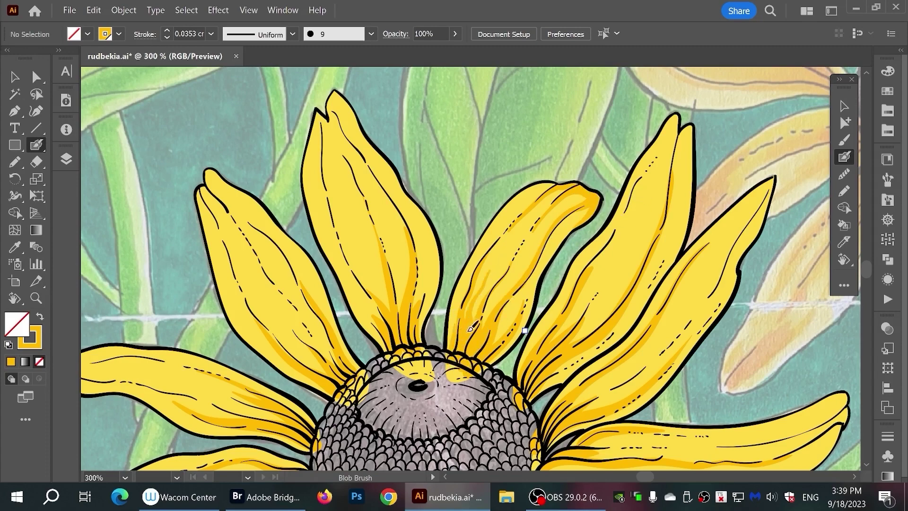
left_click_drag(656, 146, 579, 363)
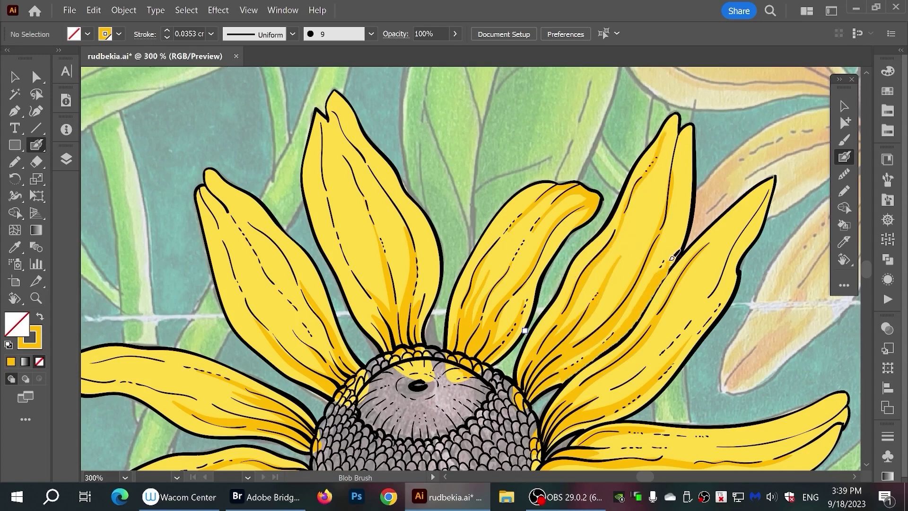
left_click_drag(691, 160, 647, 297)
left_click_drag(693, 135, 629, 327)
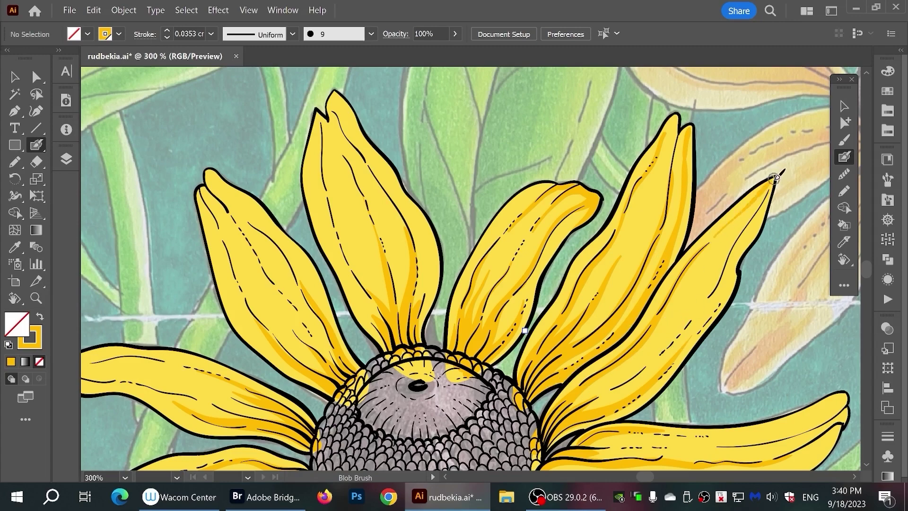
left_click_drag(771, 185, 613, 391)
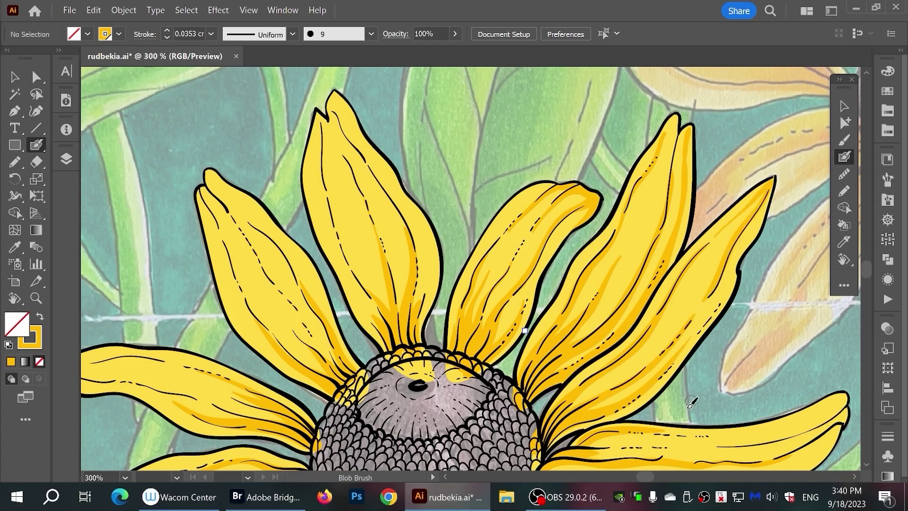
scroll(653, 283, "down", 4)
Shade the right petals' top edges, lower inner lines and the lower petal toward its tip
mouse_move(610, 355)
left_mouse_down()
mouse_move(498, 329)
mouse_move(489, 304)
left_mouse_up()
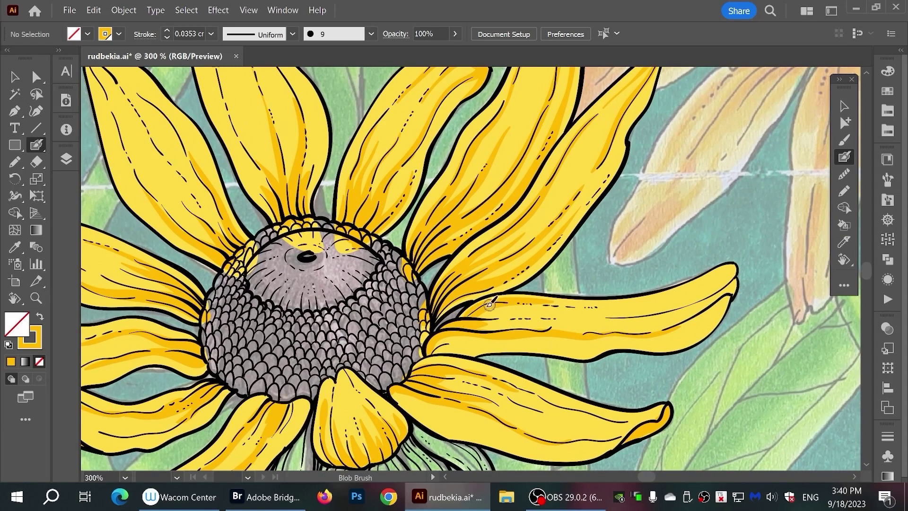
left_click_drag(545, 301, 634, 307)
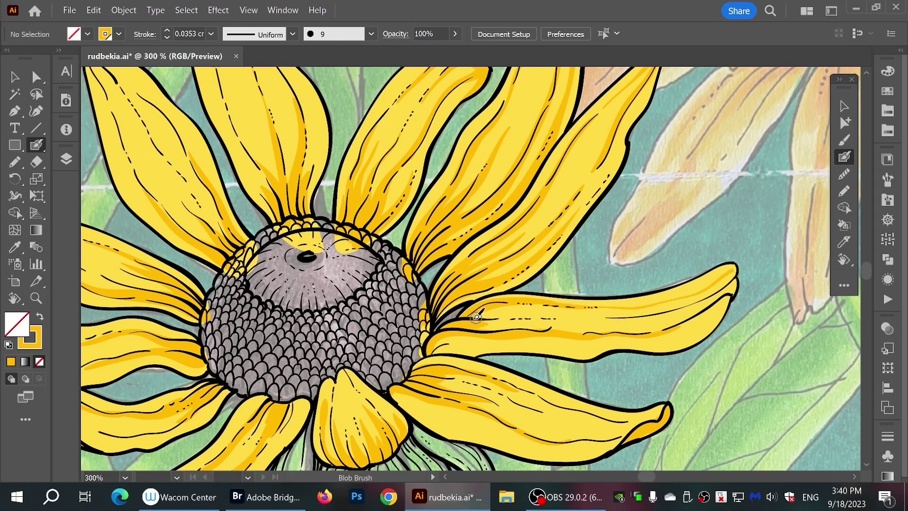
mouse_move(478, 316)
left_mouse_down()
mouse_move(682, 310)
mouse_move(733, 283)
left_mouse_up()
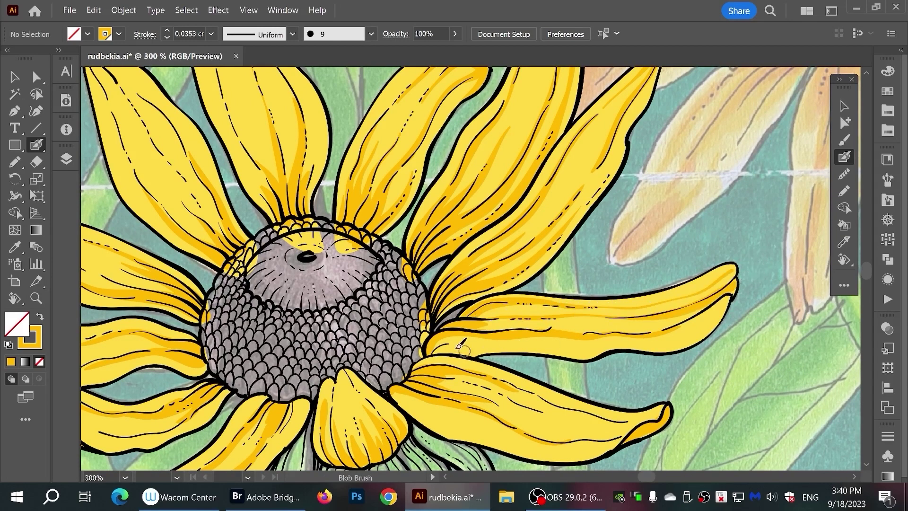
left_click_drag(459, 347, 522, 341)
left_click_drag(606, 344, 729, 310)
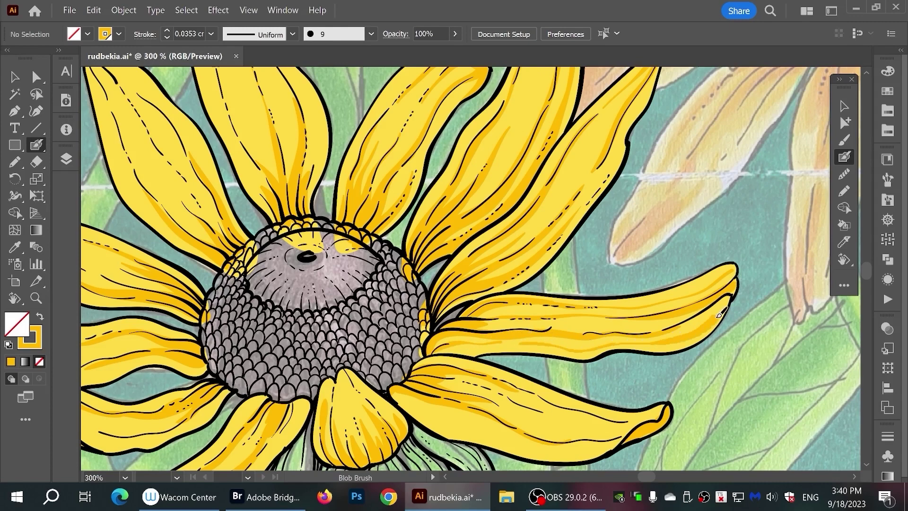
left_click_drag(473, 384, 398, 359)
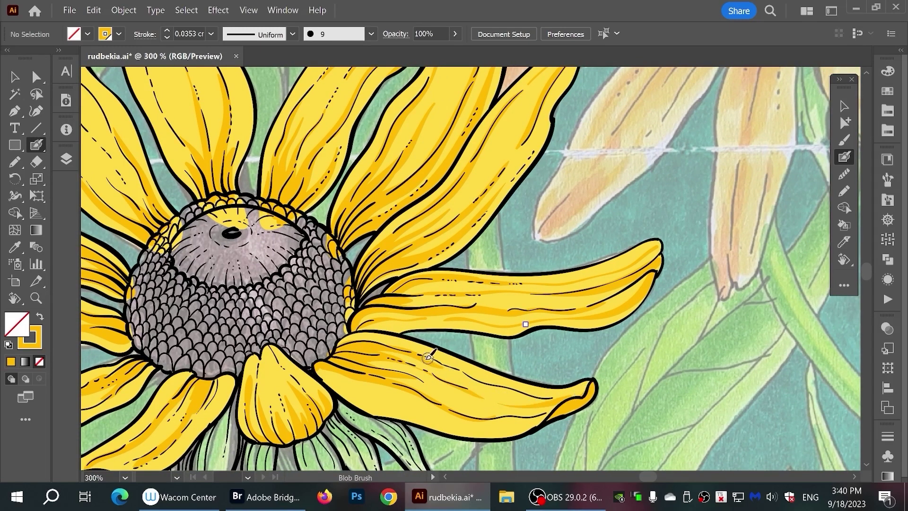
left_click_drag(345, 345, 593, 370)
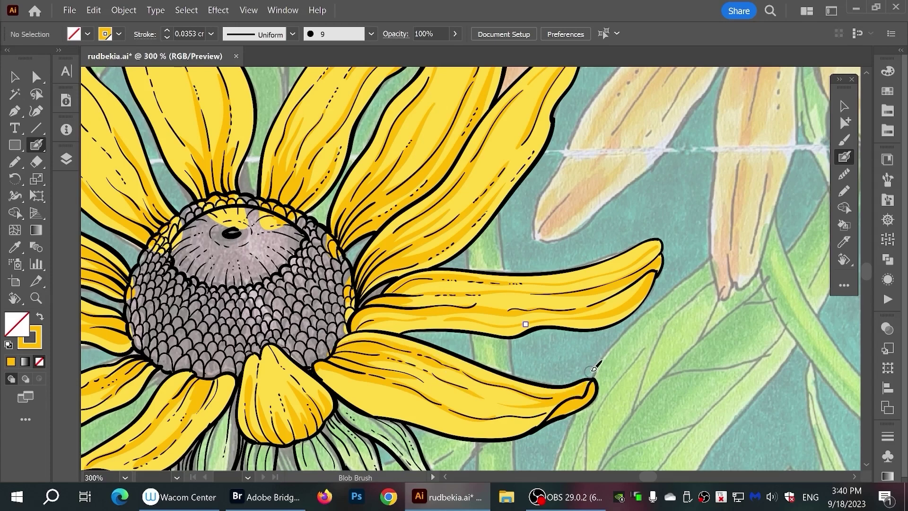
mouse_move(326, 371)
left_mouse_down()
mouse_move(445, 416)
mouse_move(531, 397)
left_mouse_up()
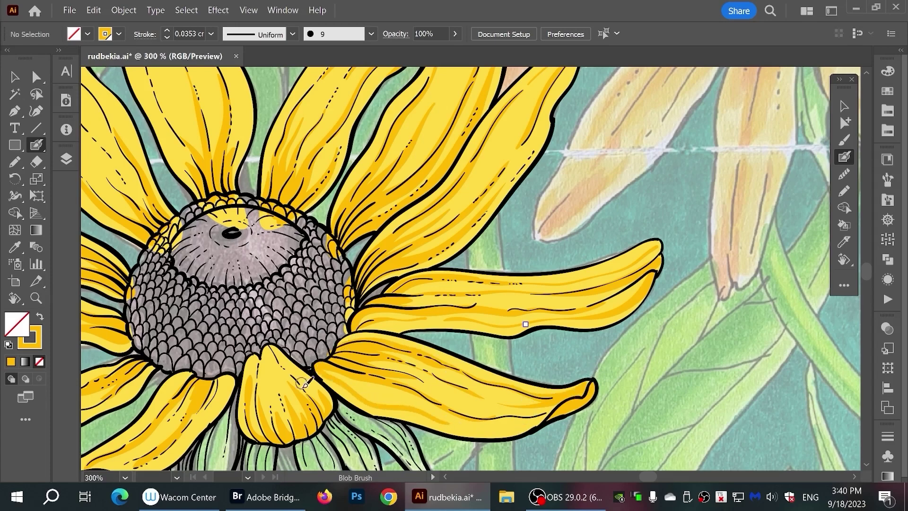
Shade the lower-left petal's tip and the long left petal's upper edge
scroll(305, 381, "left", 3)
scroll(423, 370, "down", 2)
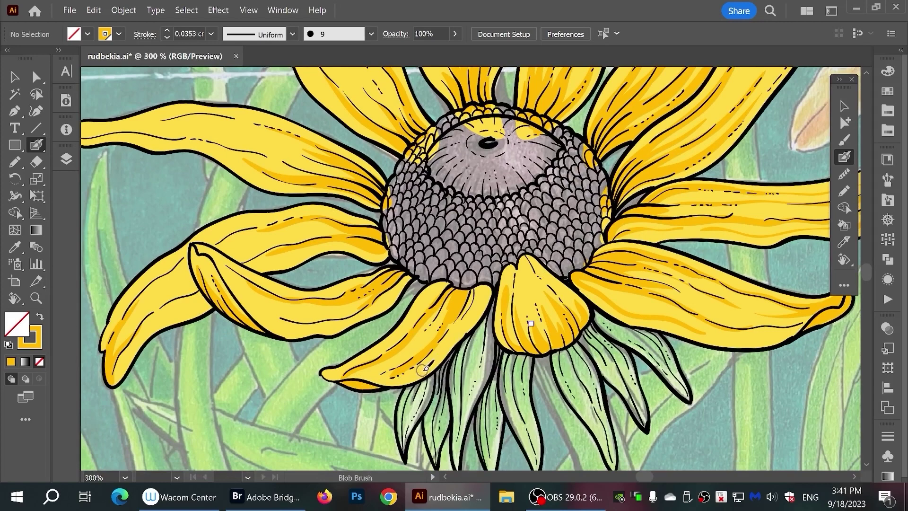
left_click_drag(448, 330, 524, 399)
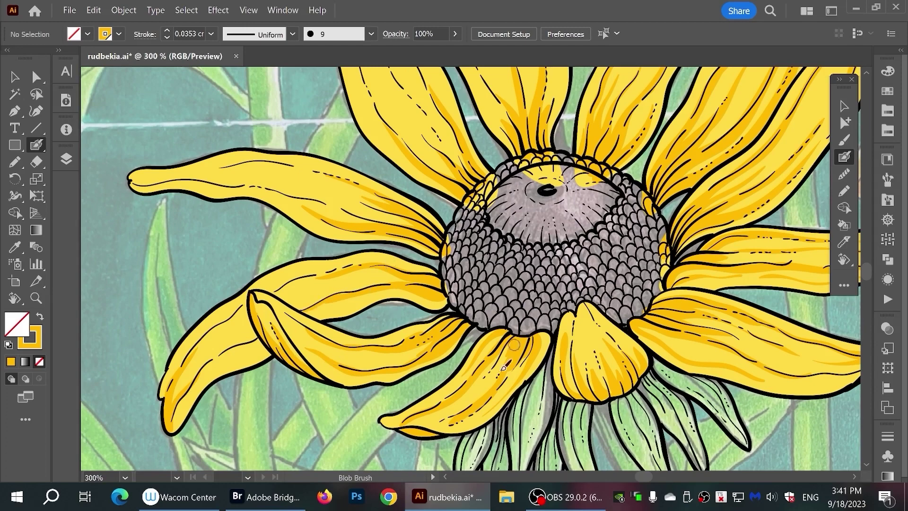
left_click_drag(327, 298, 355, 370)
mouse_move(173, 242)
left_mouse_down()
mouse_move(159, 247)
mouse_move(289, 256)
mouse_move(385, 277)
left_mouse_up()
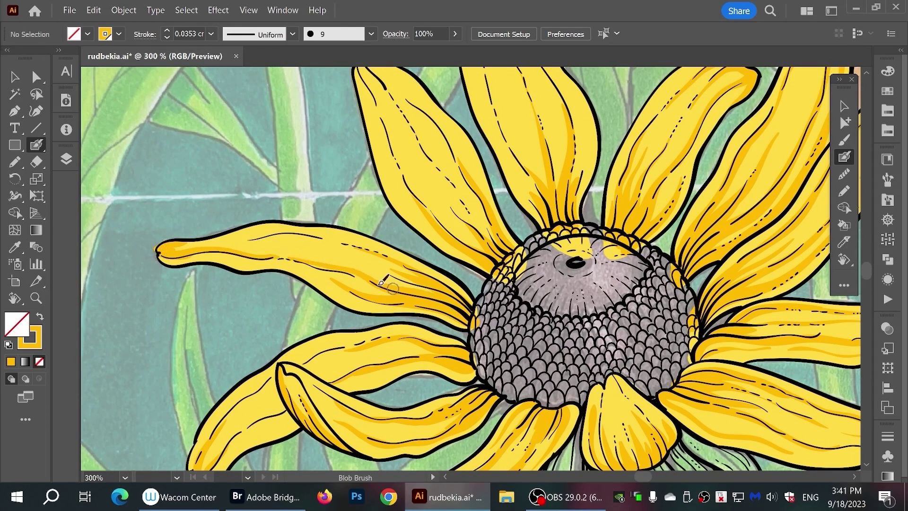
left_click_drag(330, 263, 385, 268)
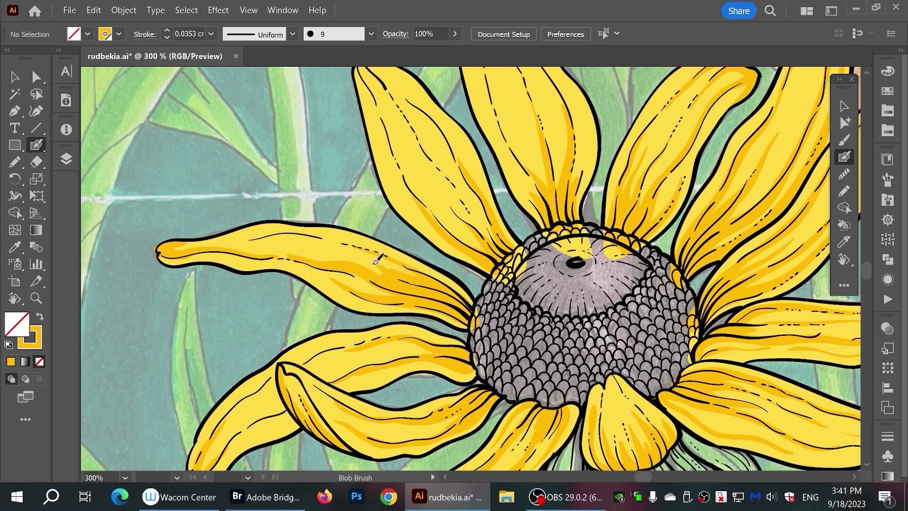
mouse_move(188, 244)
left_mouse_down()
mouse_move(235, 226)
mouse_move(331, 231)
left_mouse_up()
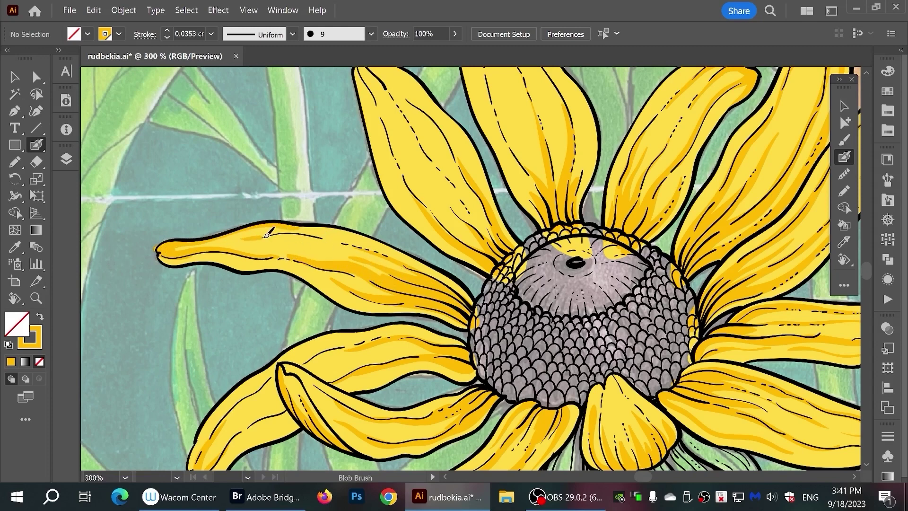
left_click_drag(268, 234, 353, 244)
Shade the upper-left petal's left edge, tip and length down to its base
left_click_drag(426, 190, 404, 263)
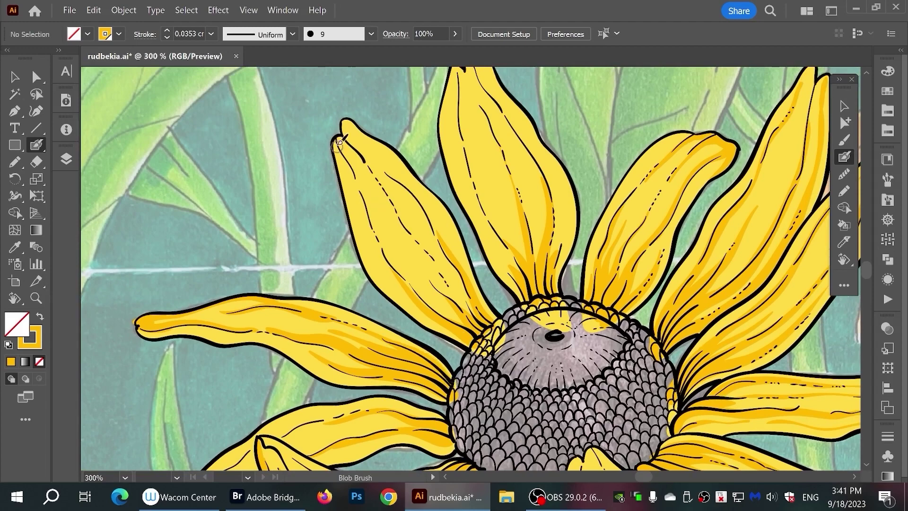
left_click_drag(338, 141, 374, 248)
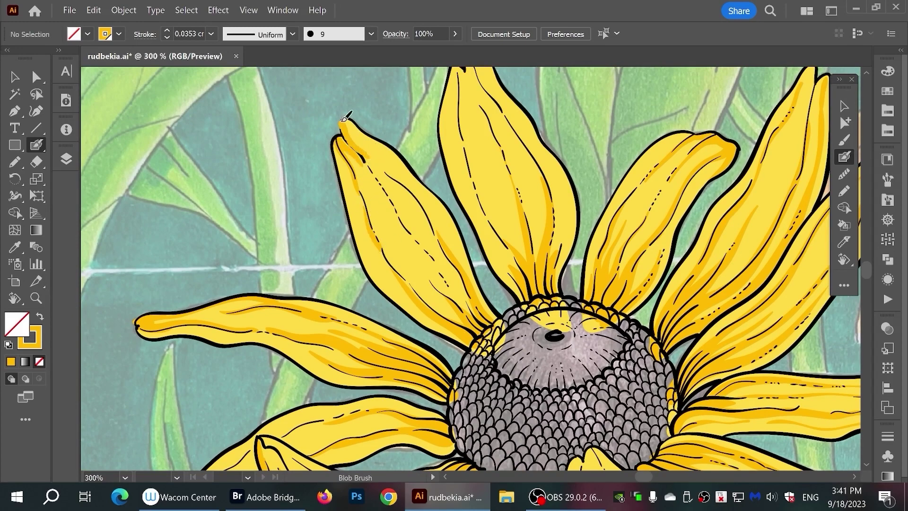
left_click_drag(344, 123, 362, 132)
left_click_drag(439, 216, 490, 315)
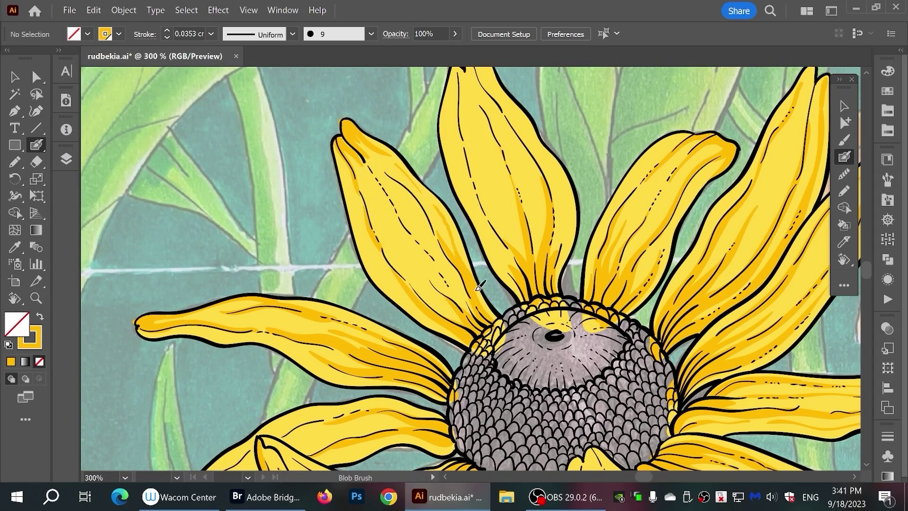
left_click_drag(395, 206, 471, 312)
left_click_drag(400, 246, 472, 320)
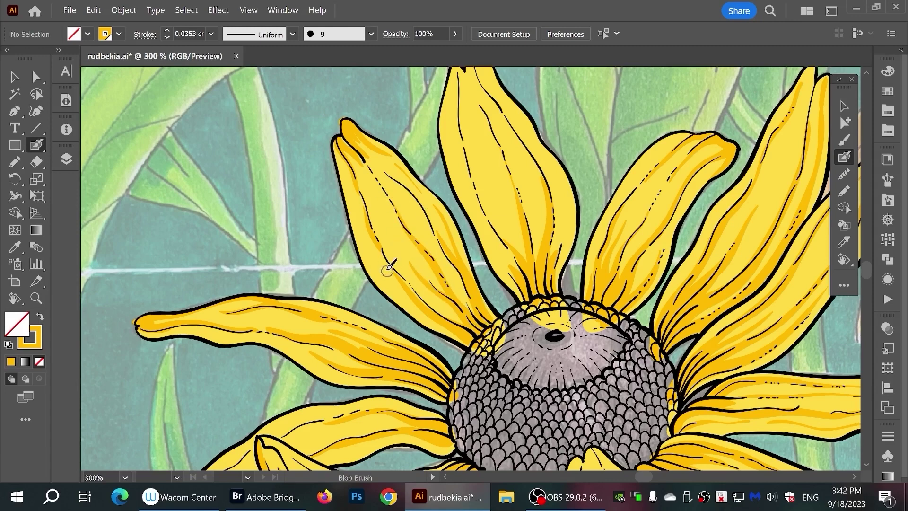
mouse_move(352, 208)
left_mouse_down()
mouse_move(480, 325)
mouse_move(459, 431)
left_mouse_up()
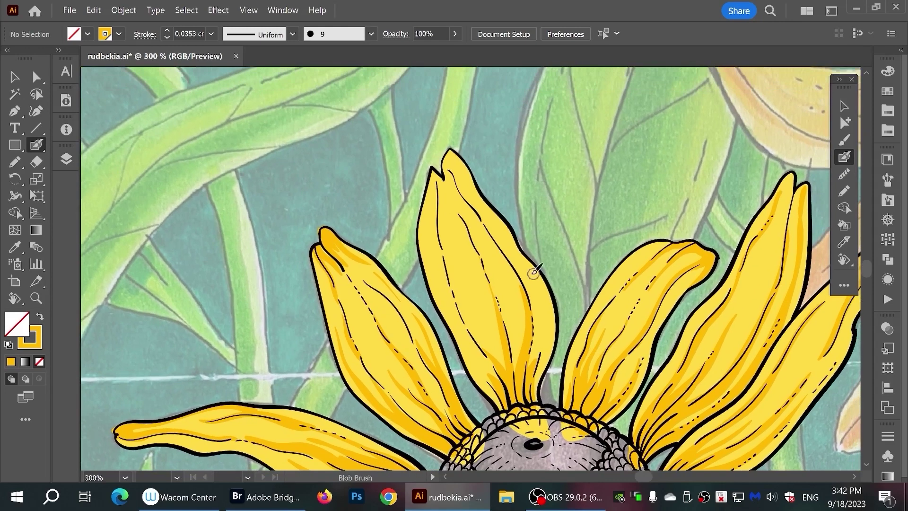
Shade both sides of the middle petal and the edges of the upper-right petals
mouse_move(544, 277)
left_mouse_down()
mouse_move(540, 366)
mouse_move(457, 139)
left_mouse_up()
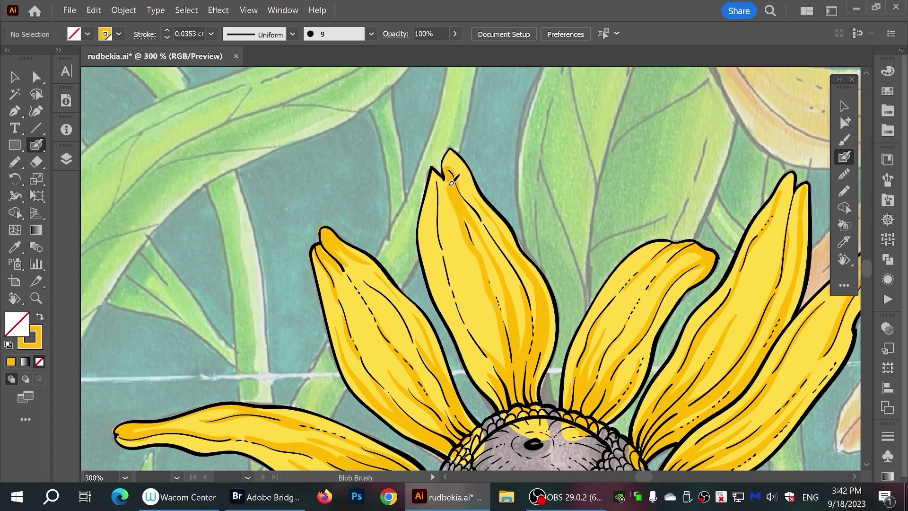
left_click_drag(462, 263, 487, 344)
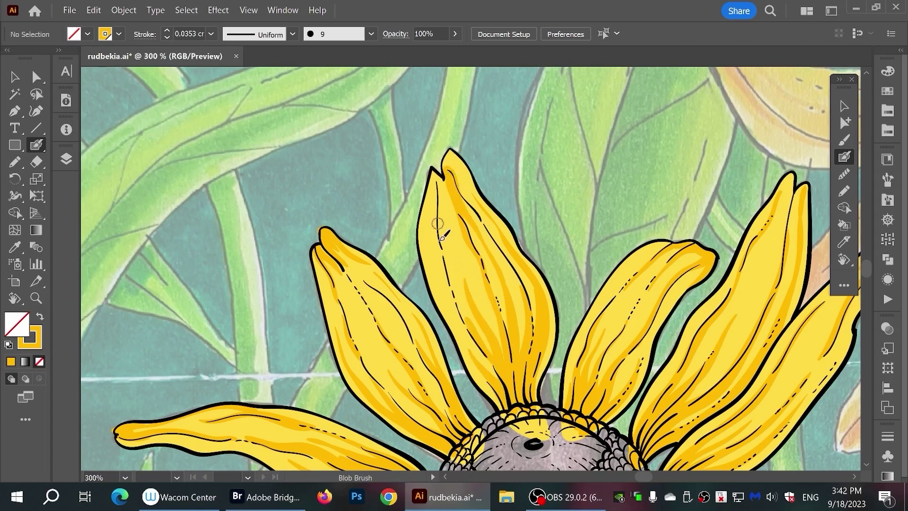
left_click_drag(438, 277, 438, 167)
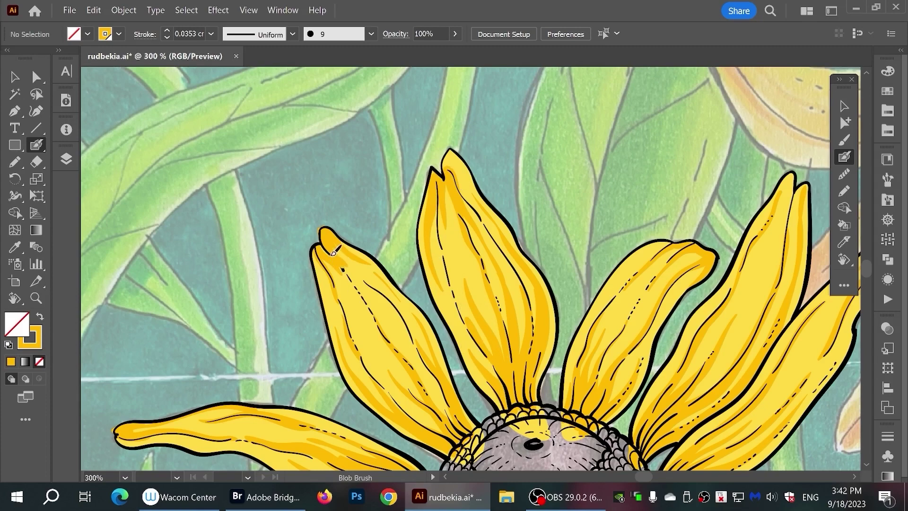
left_click_drag(788, 182, 547, 241)
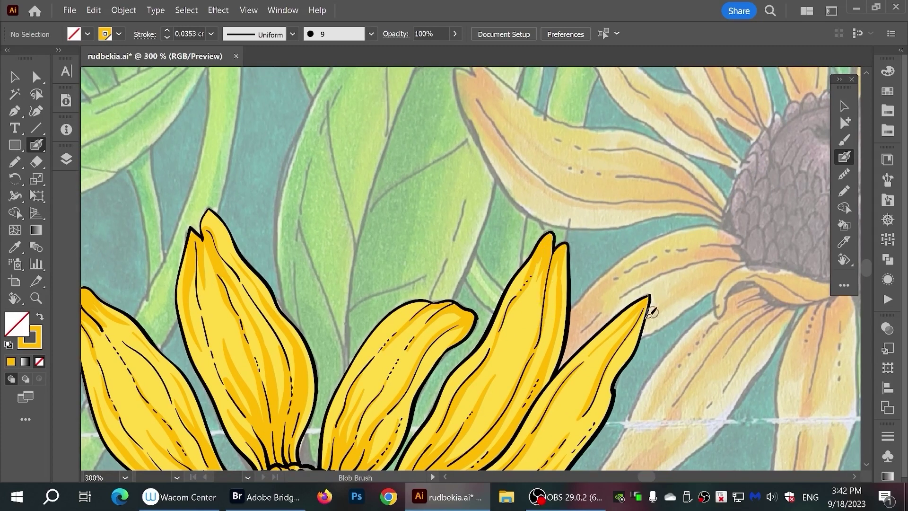
left_click_drag(649, 301, 620, 364)
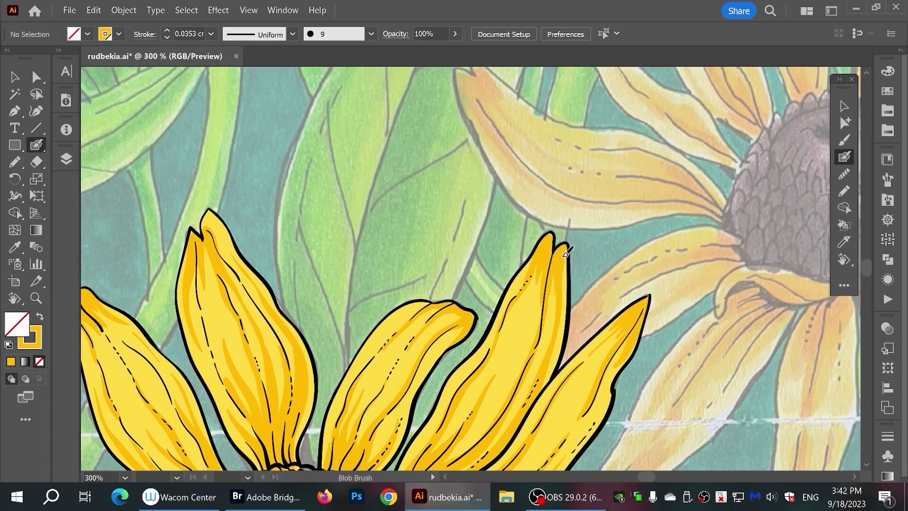
left_click_drag(565, 247, 558, 343)
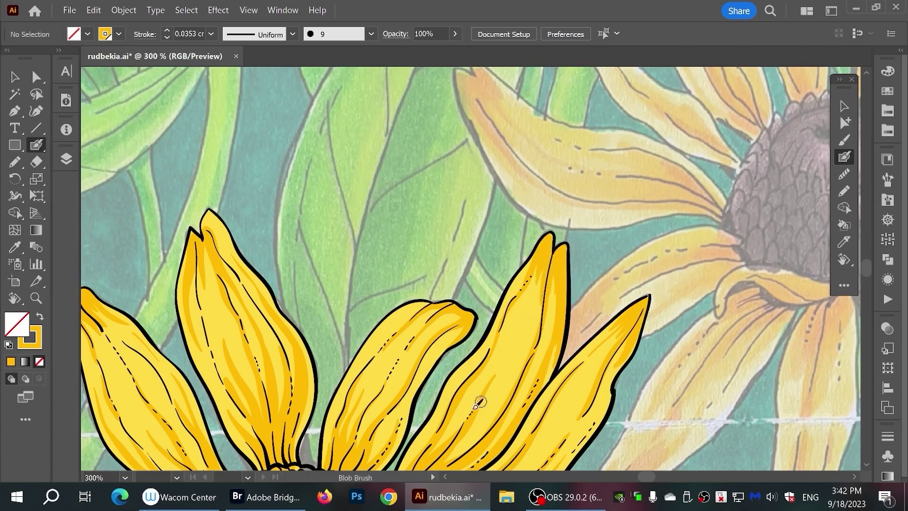
scroll(480, 402, "down", 10)
scroll(454, 369, "left", 5)
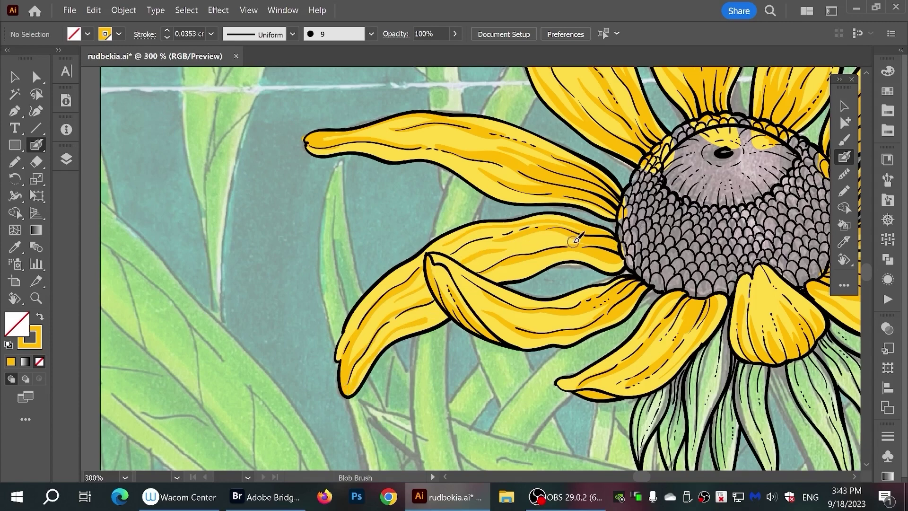
scroll(576, 240, "up", 5)
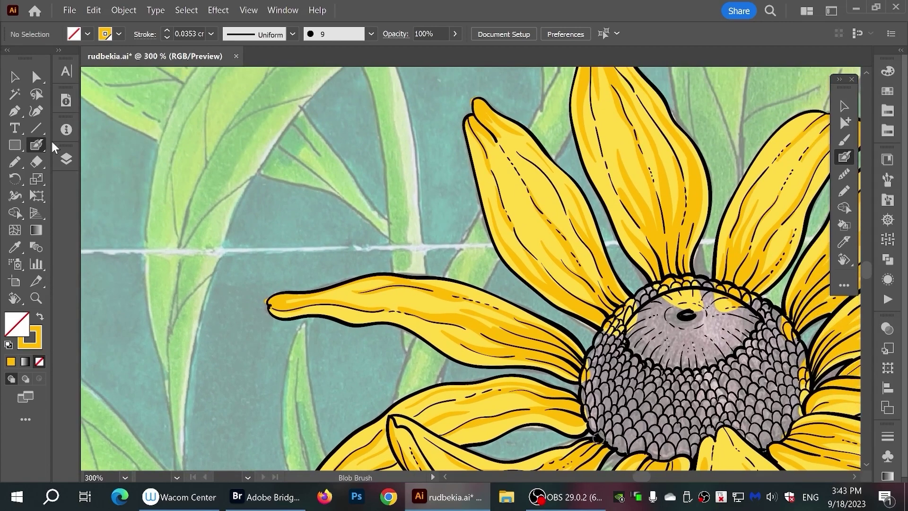
Zoom in on the left petal tip and select its orange shading paths
left_click(15, 161)
scroll(375, 325, "up", 2)
left_click_drag(375, 324, 689, 323)
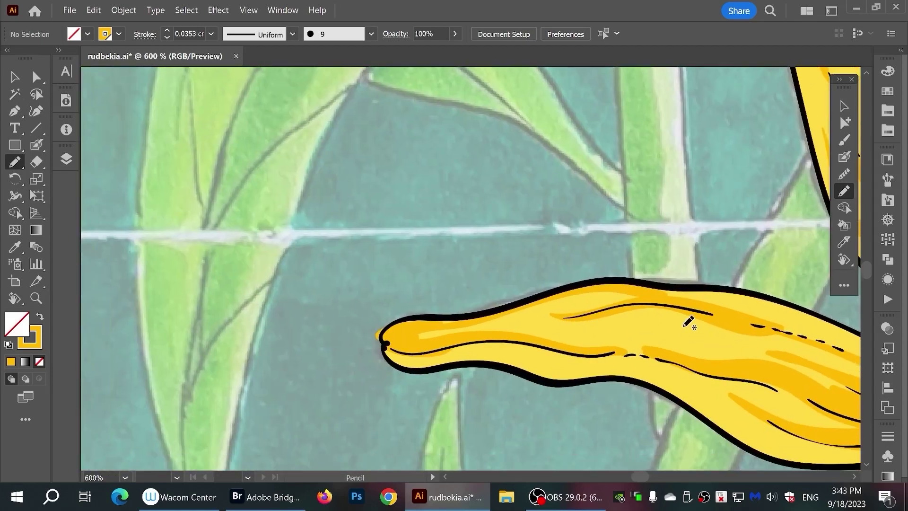
left_click(407, 335, "ctrl")
scroll(407, 334, "left", 5)
left_click(333, 351, "ctrl")
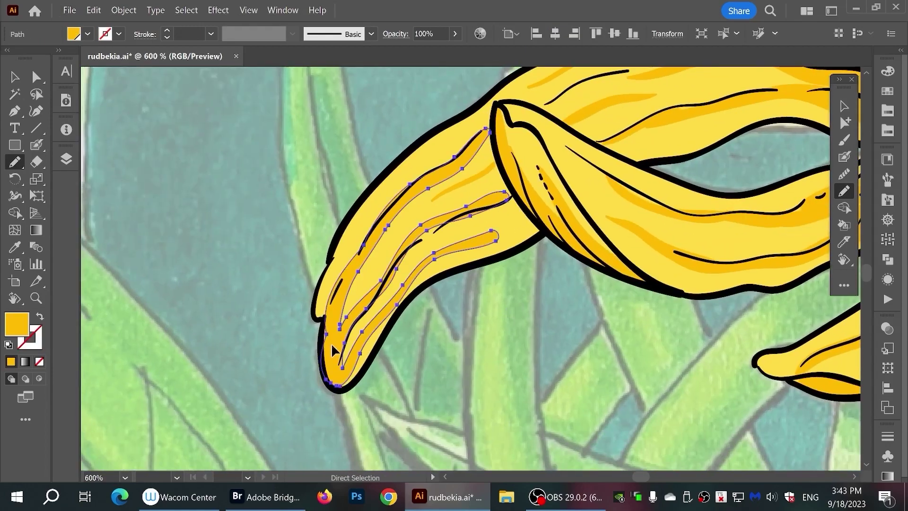
Reshape the inner shading path at a petal tip to follow its outline
scroll(676, 391, "right", 5)
scroll(568, 331, "up", 8)
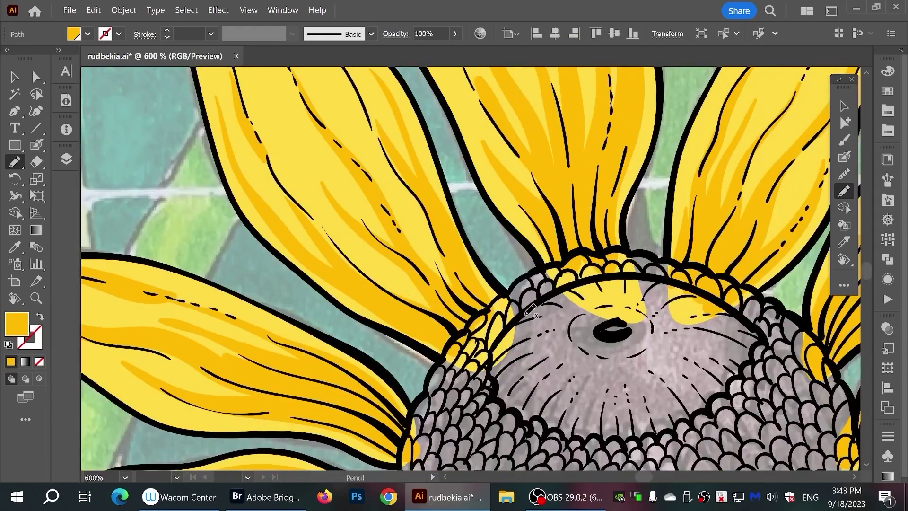
scroll(446, 307, "down", 8)
left_click(265, 227, "ctrl")
left_click_drag(246, 187, 233, 235)
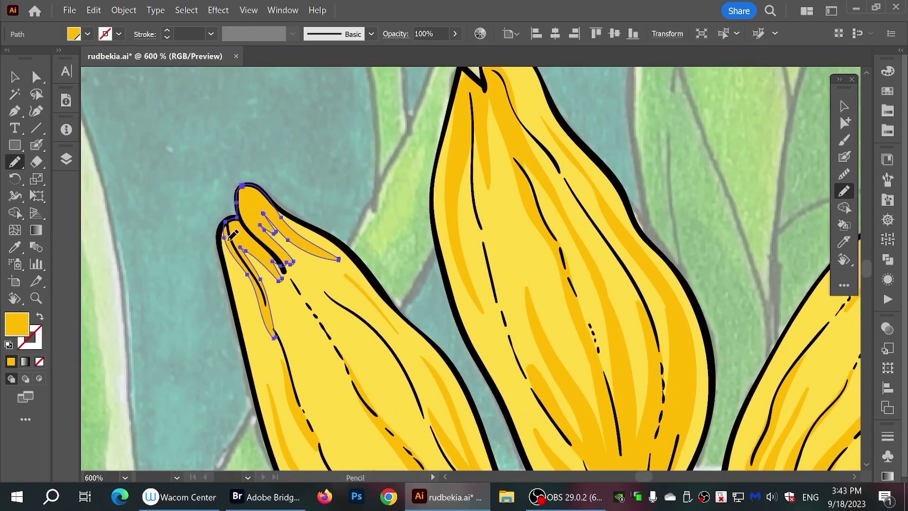
Redraw the shading edges on the next petal and around the drooping petal's tip
scroll(232, 235, "up", 6)
left_click(415, 278, "ctrl")
left_click_drag(440, 254, 445, 248)
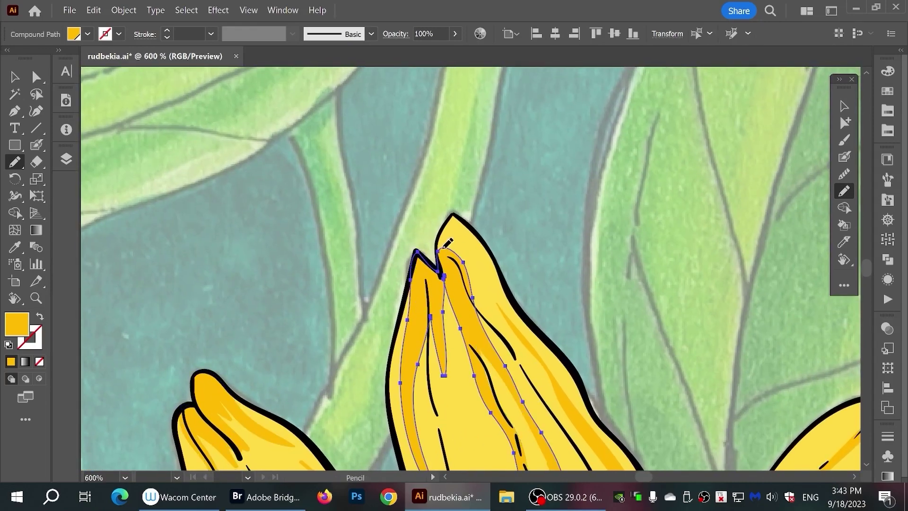
scroll(624, 396, "right", 10)
scroll(520, 341, "up", 2)
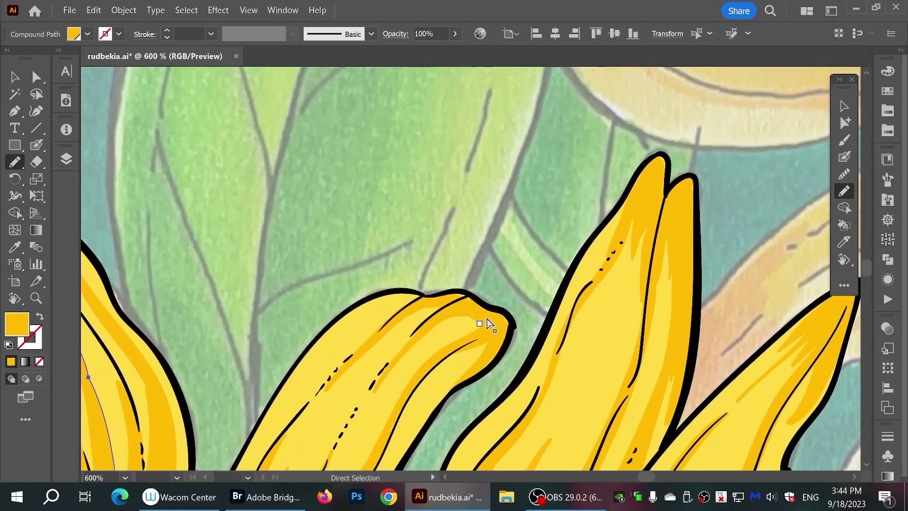
left_click(487, 321, "ctrl")
left_click_drag(453, 285, 450, 391)
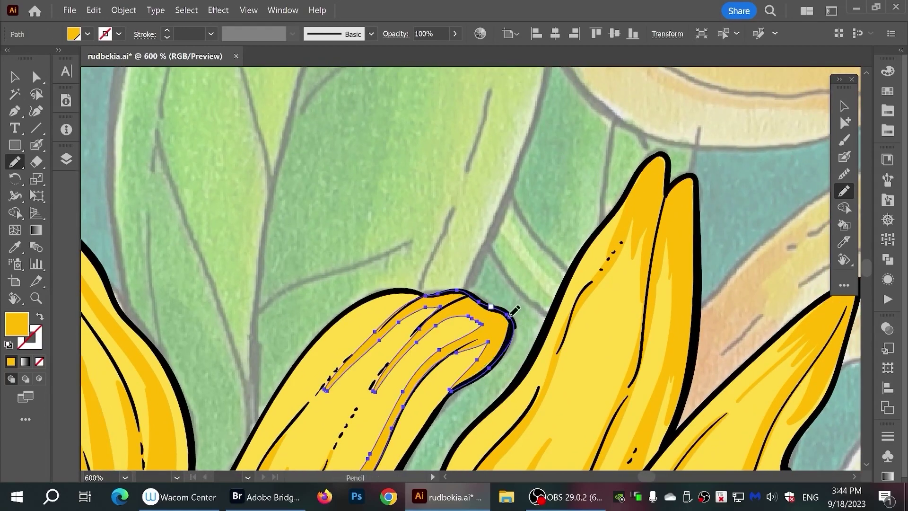
Select the shading paths on the upright, pointed and horizontal petals
left_click(663, 203, "ctrl")
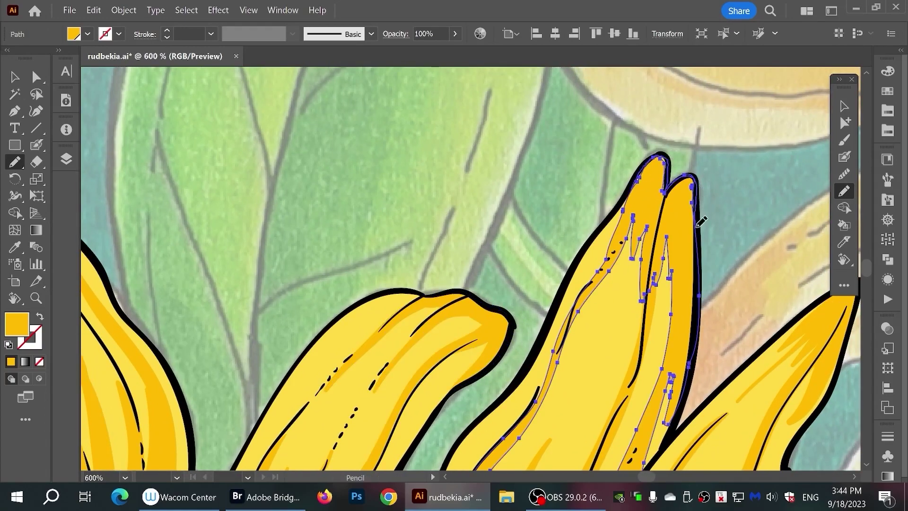
scroll(700, 223, "down", 2)
scroll(615, 237, "right", 8)
left_click(465, 246, "ctrl")
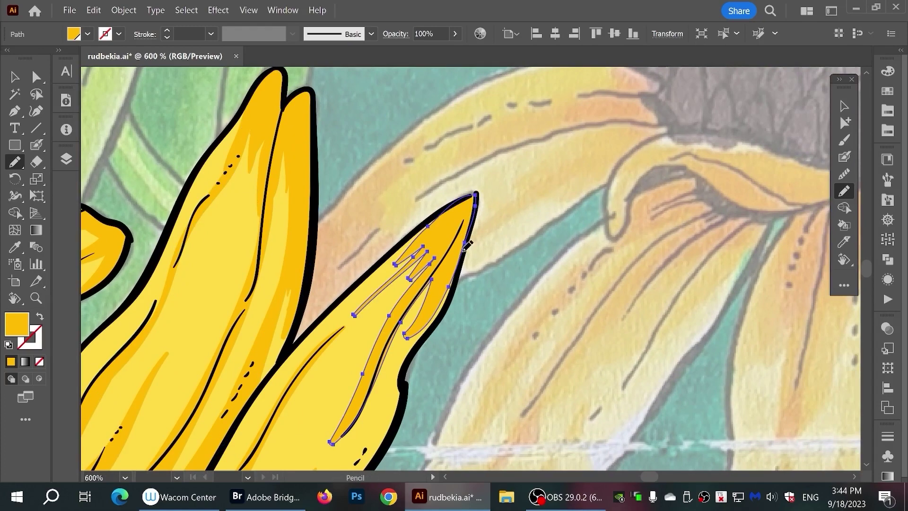
scroll(568, 331, "down", 5)
scroll(639, 293, "down", 3)
left_click(604, 277, "ctrl")
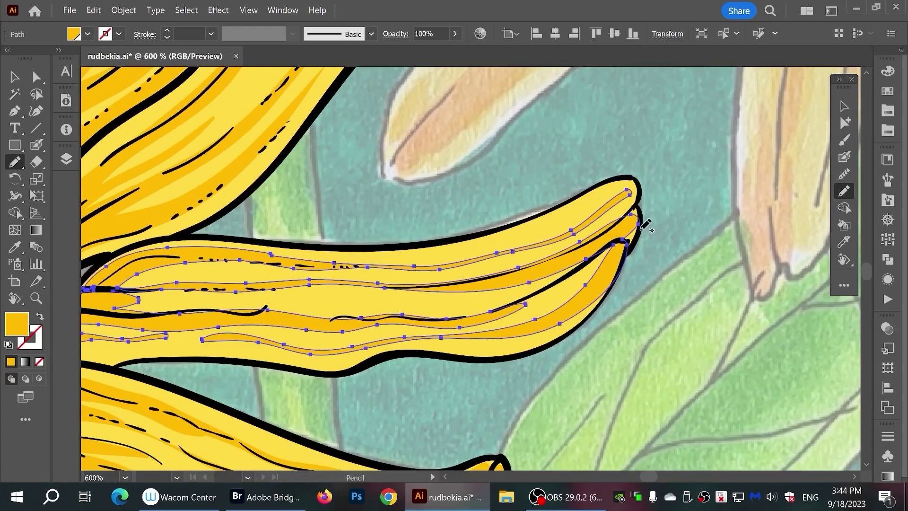
scroll(615, 265, "down", 3)
scroll(594, 298, "down", 4)
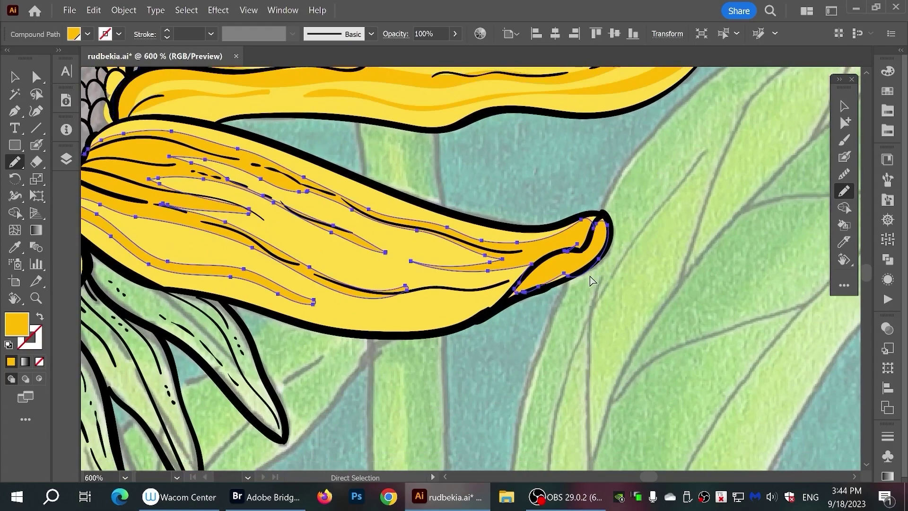
Redraw the lower petal's tip shading and select shading on the petal under the head
left_click(523, 290, "ctrl")
mouse_move(520, 292)
left_mouse_down()
mouse_move(612, 211)
mouse_move(591, 208)
left_mouse_up()
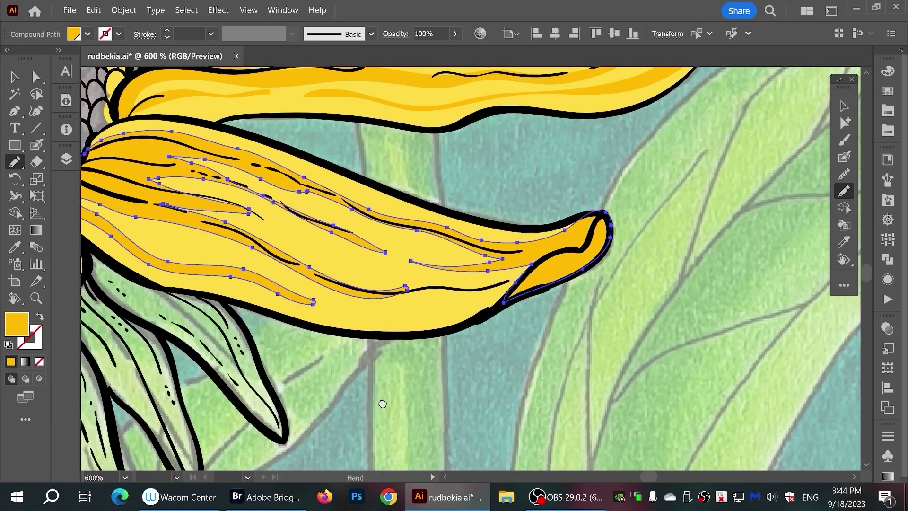
mouse_move(382, 404)
left_mouse_down()
mouse_move(477, 362)
mouse_move(539, 279)
left_mouse_up()
left_click(474, 363, "ctrl")
Redraw the top edge of the left petal's shading and select neighbouring shading paths
left_click(282, 230, "ctrl")
mouse_move(258, 212)
left_mouse_down()
mouse_move(318, 219)
mouse_move(448, 378)
left_mouse_up()
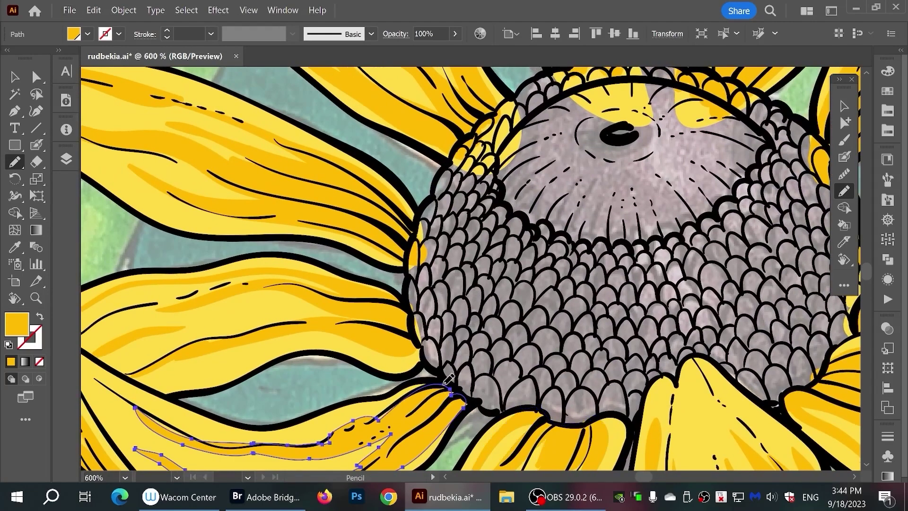
left_click(396, 324, "ctrl")
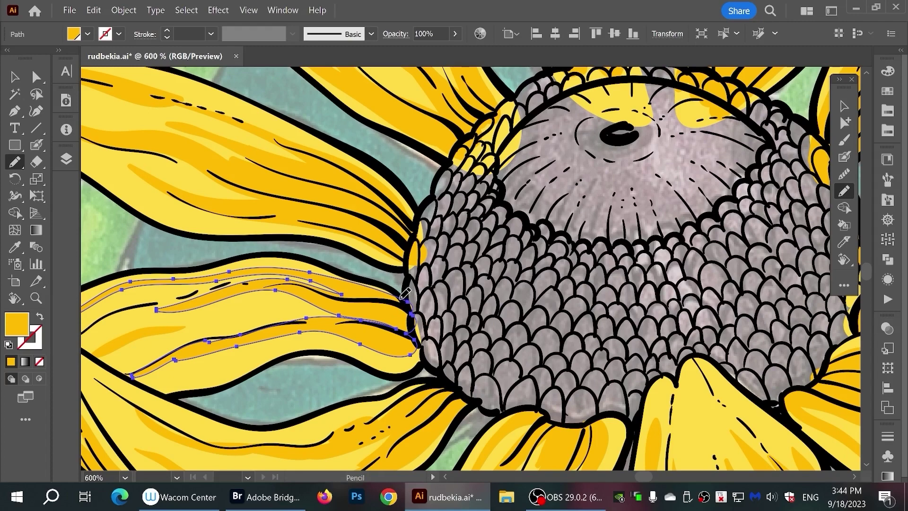
left_click(415, 260, "ctrl")
Deselect everything and set up the Blob Brush with pale yellow at size 9
scroll(415, 260, "down", 3)
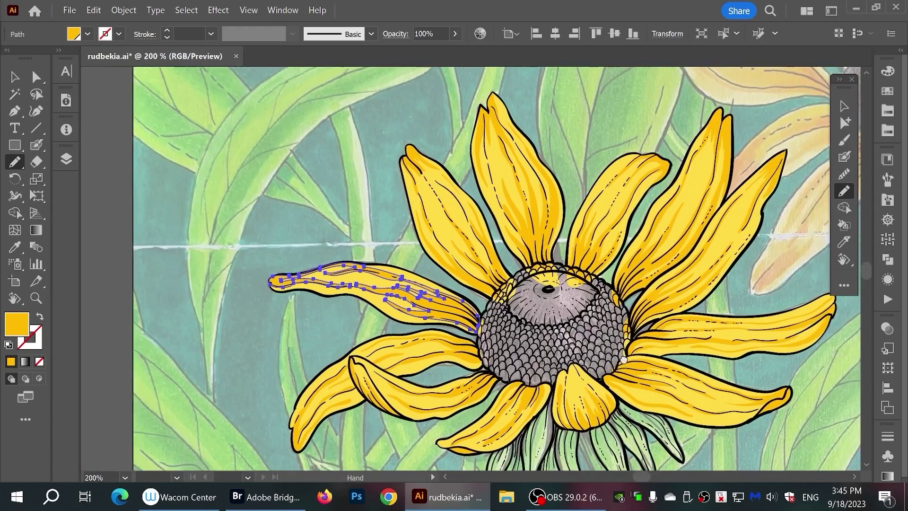
key("v")
key("ctrl+shift+a")
key("shift+b")
left_click(87, 34)
left_click(55, 191)
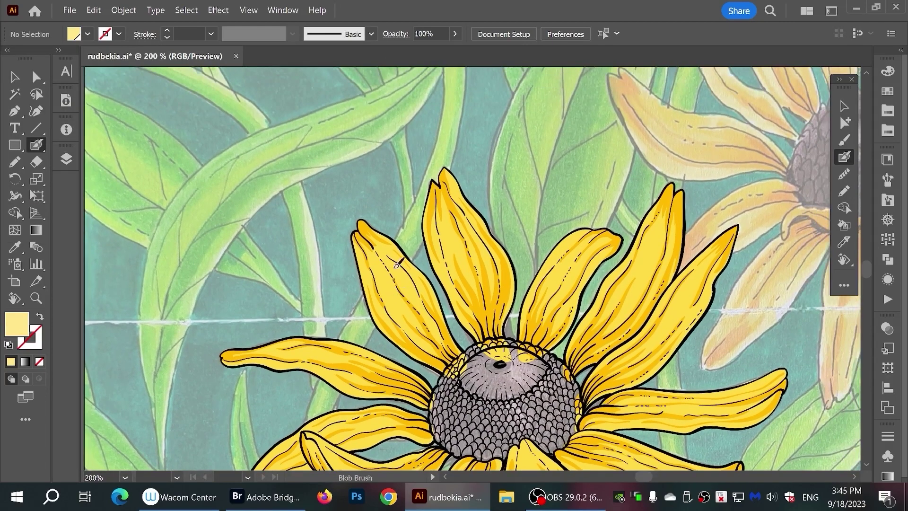
left_click(372, 34)
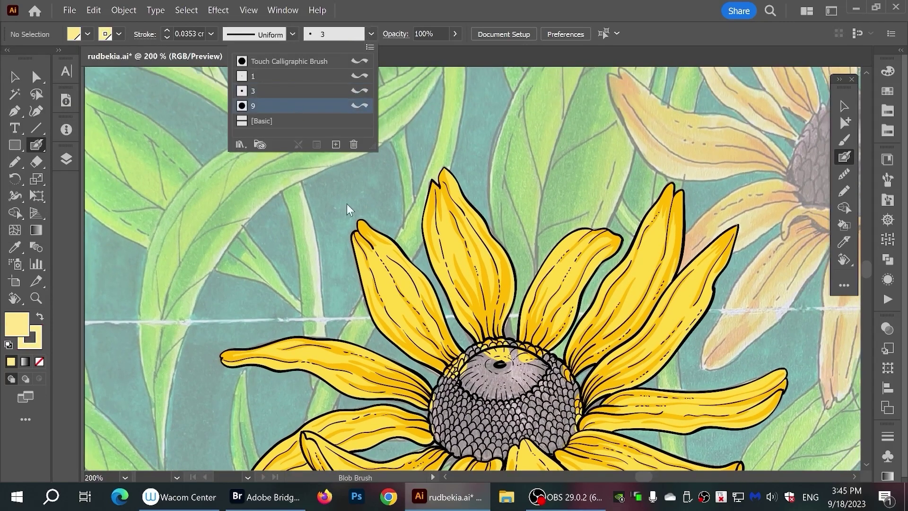
key("Return")
key("slash")
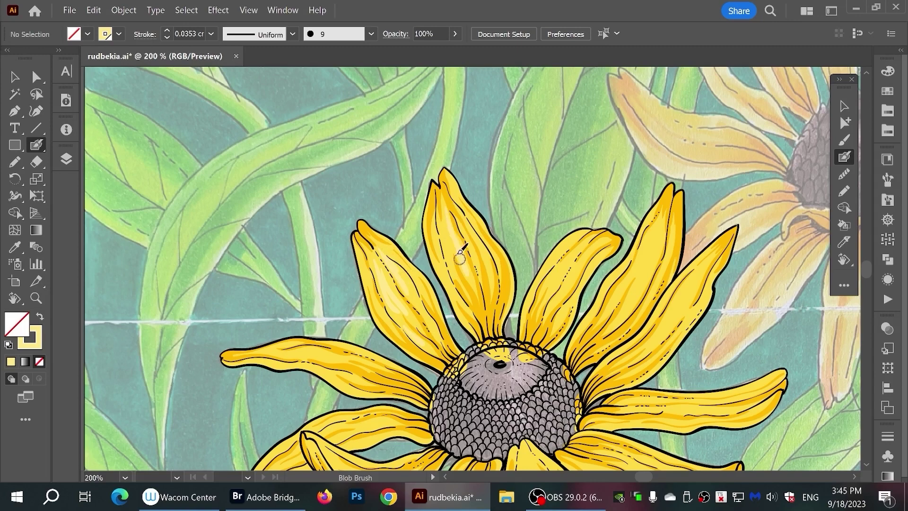
Paint pale-yellow highlight strokes along and inside the upper central petal
mouse_move(461, 272)
left_mouse_down()
mouse_move(447, 237)
mouse_move(494, 269)
left_mouse_up()
mouse_move(466, 219)
left_mouse_down()
mouse_move(478, 262)
mouse_move(469, 303)
left_mouse_up()
scroll(618, 305, "up", 2)
scroll(619, 305, "right", 3)
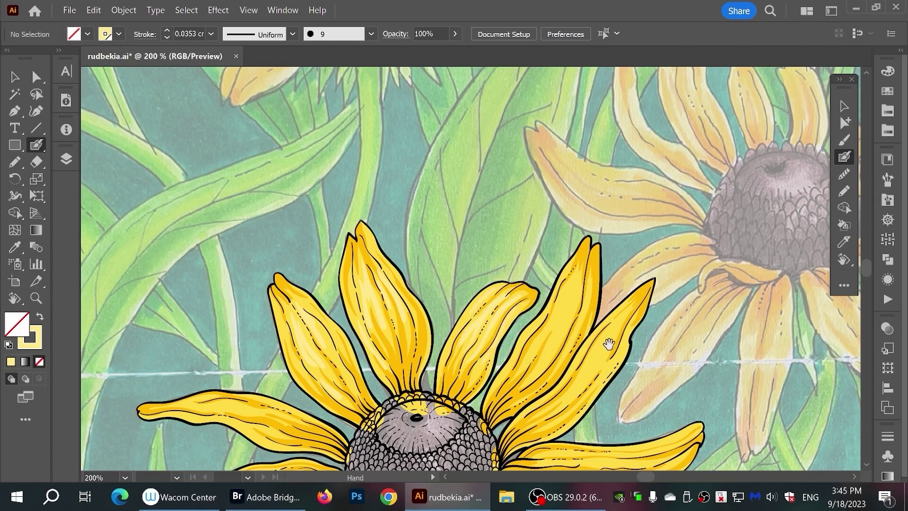
scroll(485, 295, "down", 1)
scroll(485, 296, "right", 3)
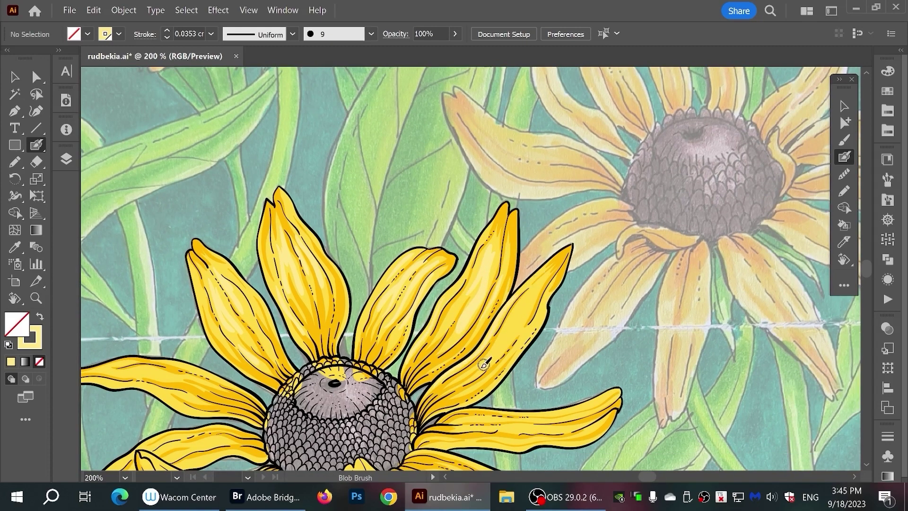
Paint highlights along the right upright petal and the right horizontal petal
left_click_drag(483, 364, 549, 287)
scroll(518, 352, "down", 1)
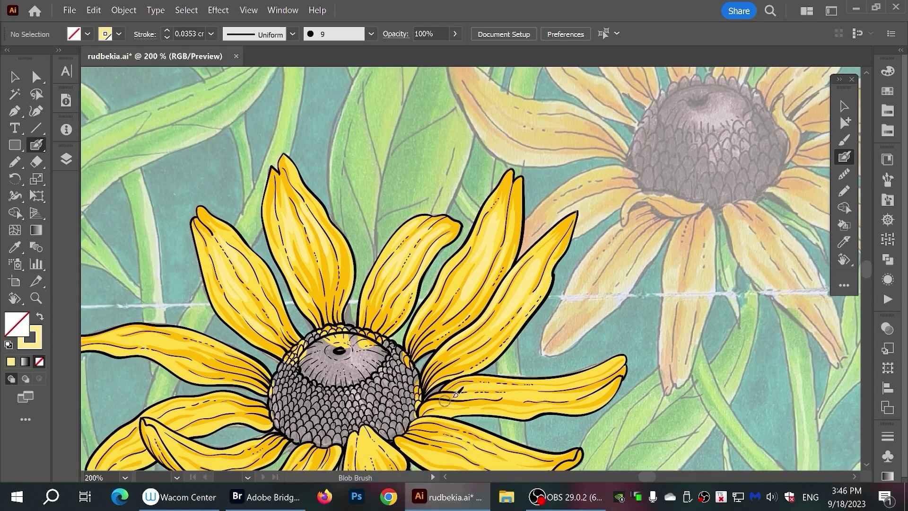
scroll(461, 353, "down", 1)
scroll(461, 353, "right", 2)
left_click_drag(478, 357, 524, 357)
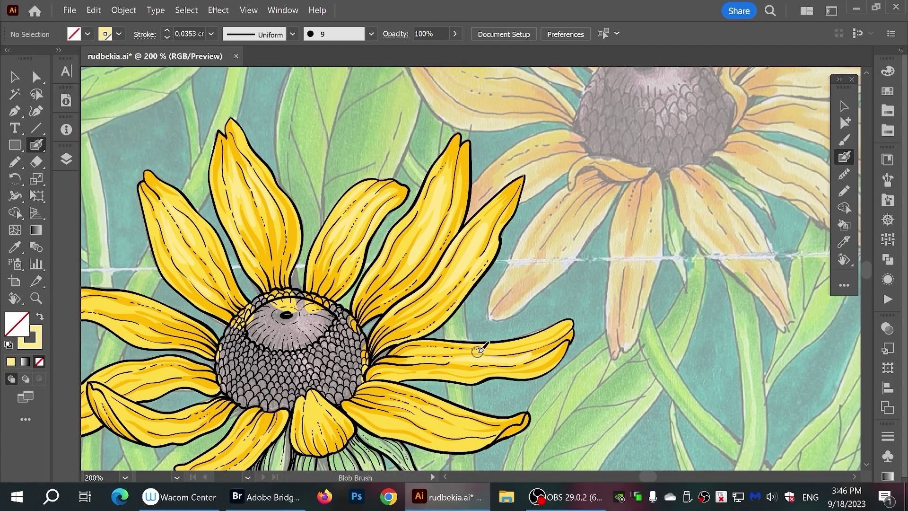
scroll(577, 318, "down", 3)
scroll(577, 317, "left", 1)
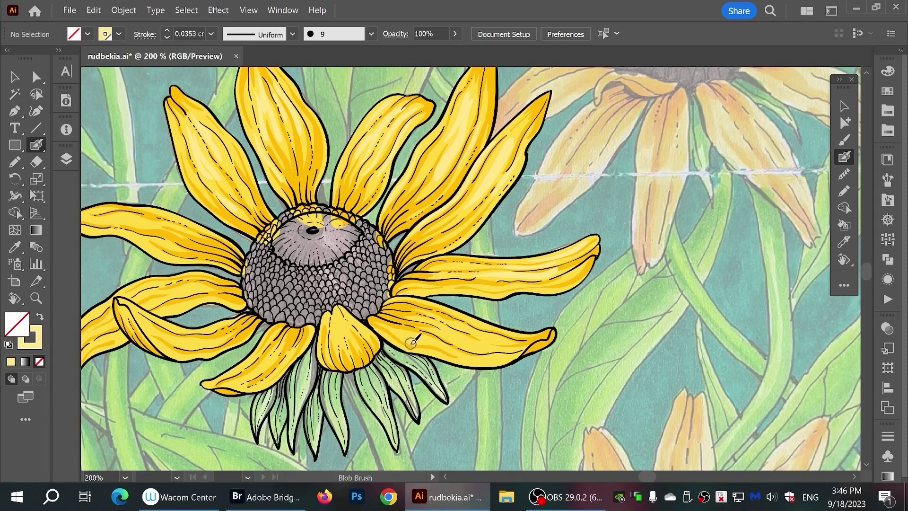
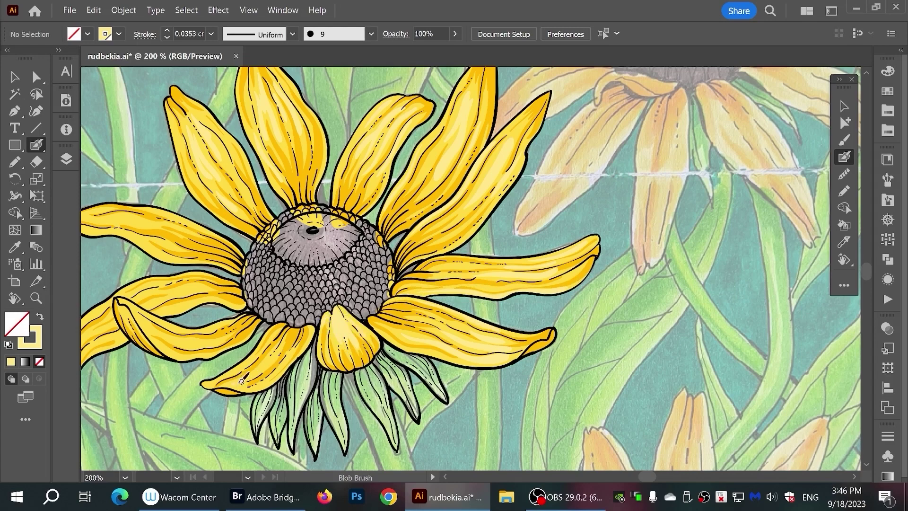
Centre the flower and paint pale yellow Blob Brush highlights along three petals
left_click_drag(300, 319, 393, 344)
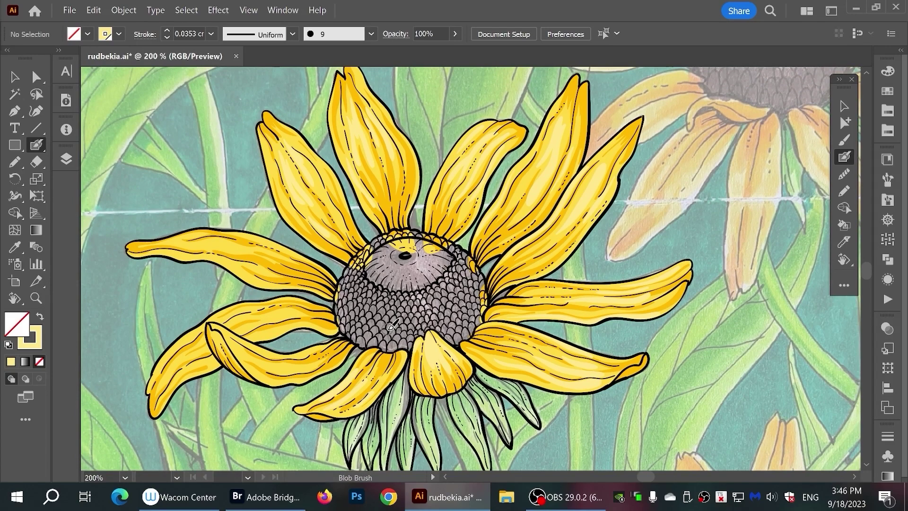
mouse_move(179, 242)
left_mouse_down()
mouse_move(259, 250)
mouse_move(247, 246)
left_mouse_up()
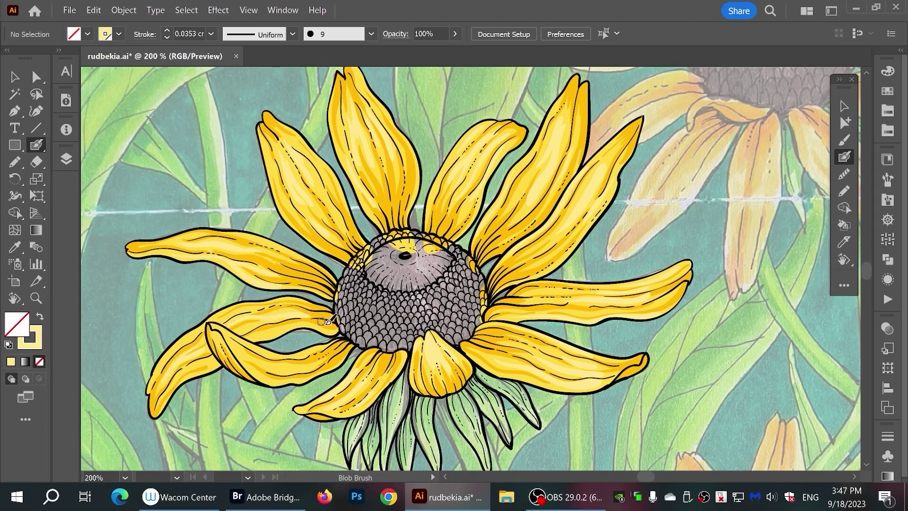
left_click_drag(255, 314, 299, 320)
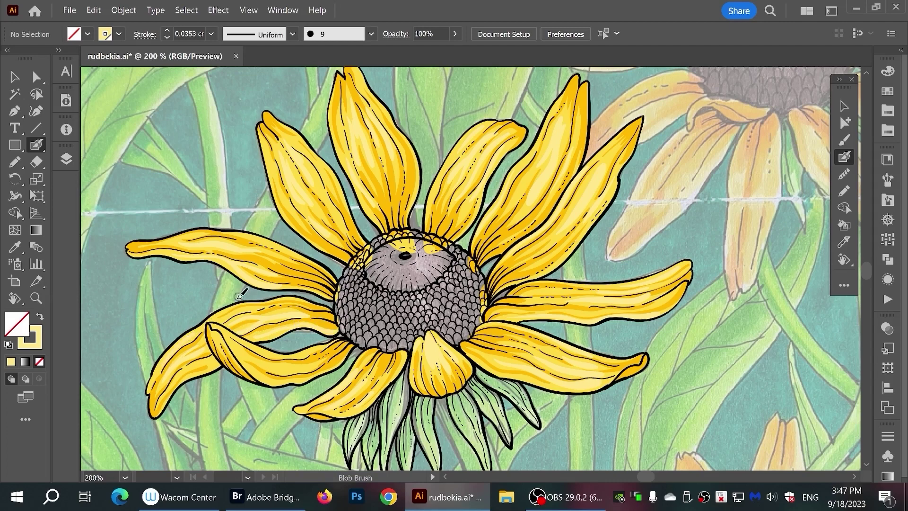
left_click_drag(230, 331, 310, 351)
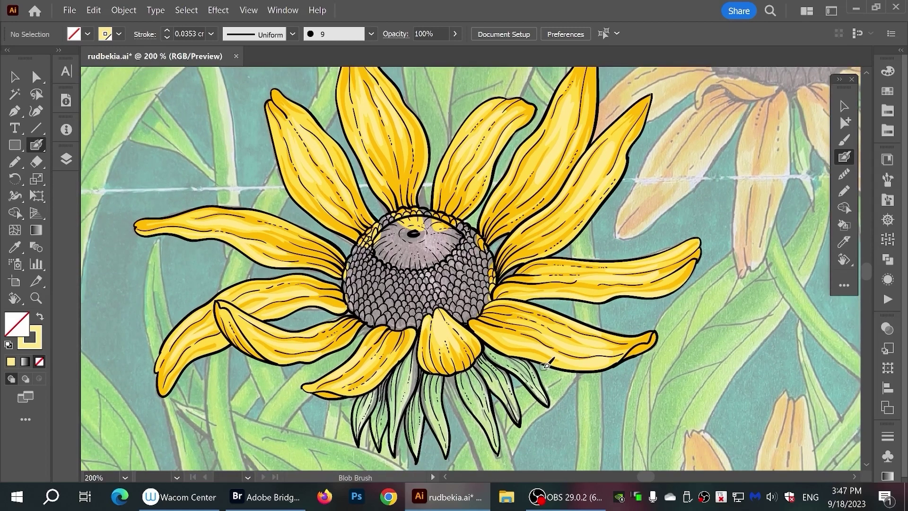
Choose a dark gold fill and shade the petal edges around the flower centre
left_click(118, 33)
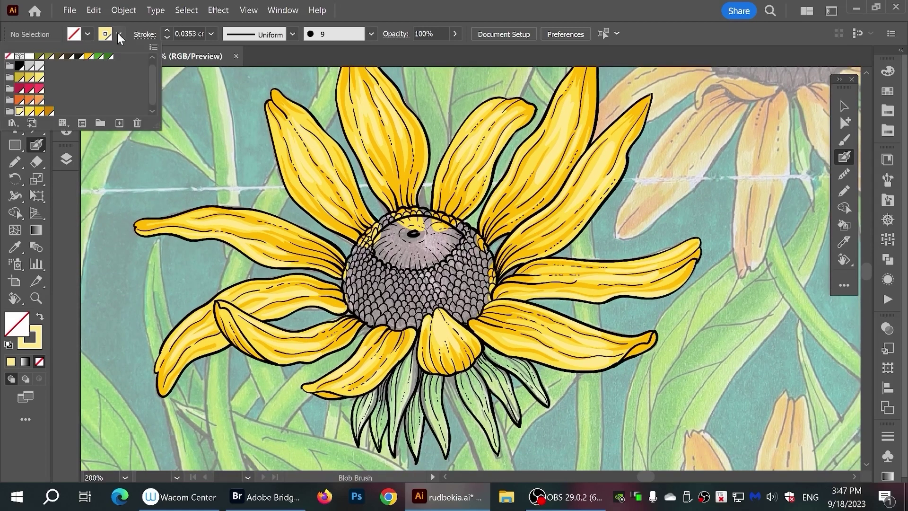
left_click(49, 110)
left_click_drag(390, 171, 404, 198)
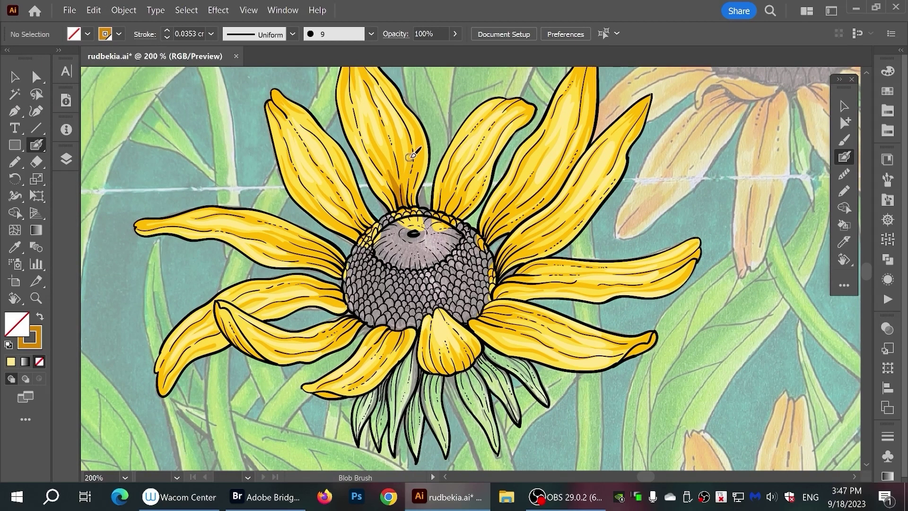
left_click_drag(411, 156, 403, 185)
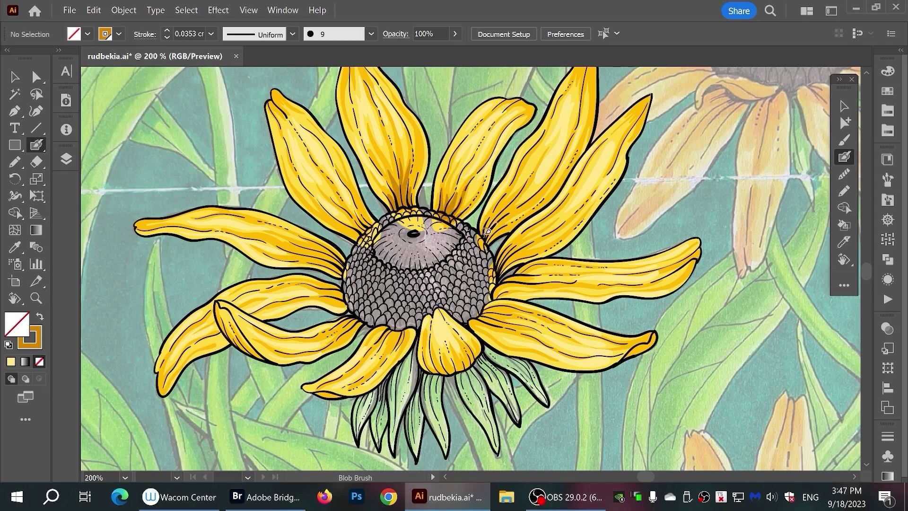
left_click_drag(503, 209, 489, 240)
left_click_drag(504, 237, 536, 265)
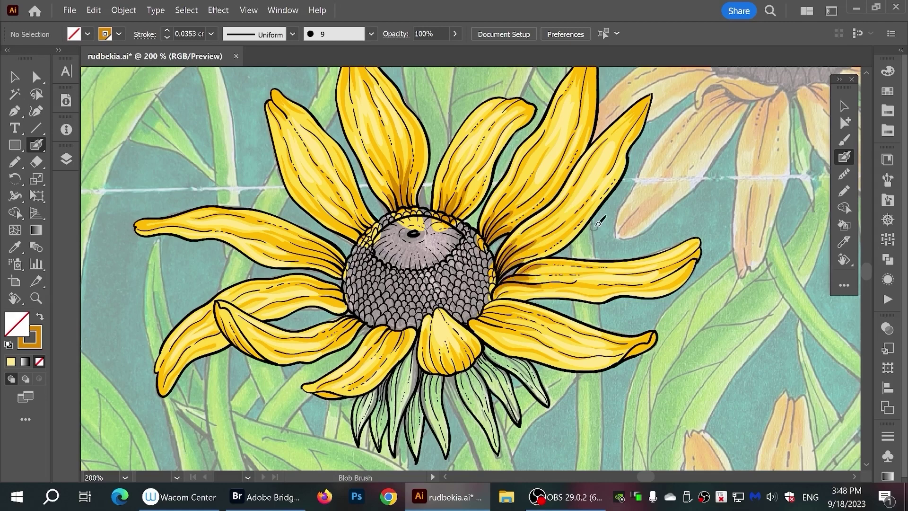
left_click_drag(365, 221, 355, 190)
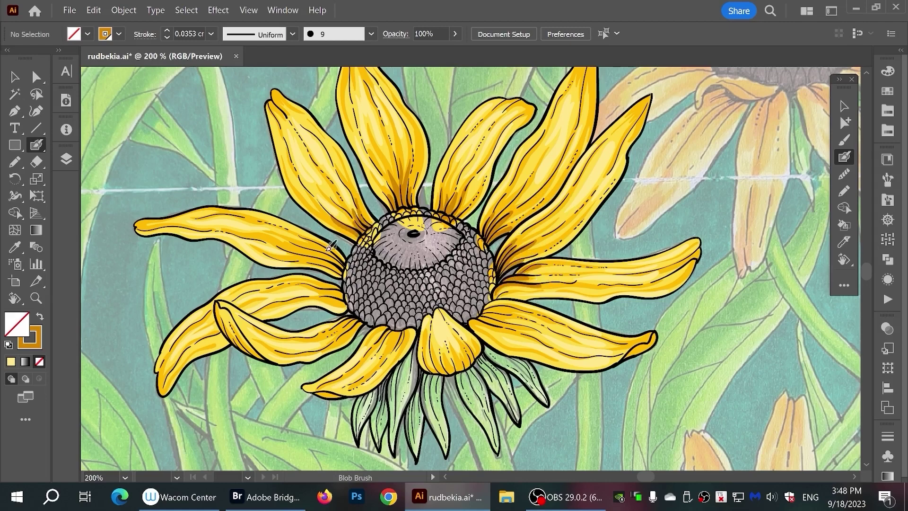
mouse_move(322, 259)
left_mouse_down()
mouse_move(352, 265)
mouse_move(348, 297)
left_mouse_up()
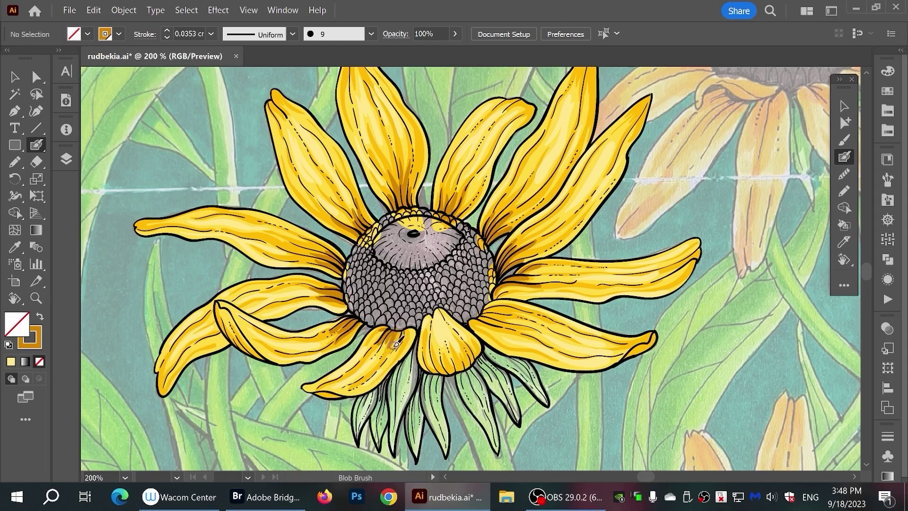
left_click_drag(473, 326, 514, 307)
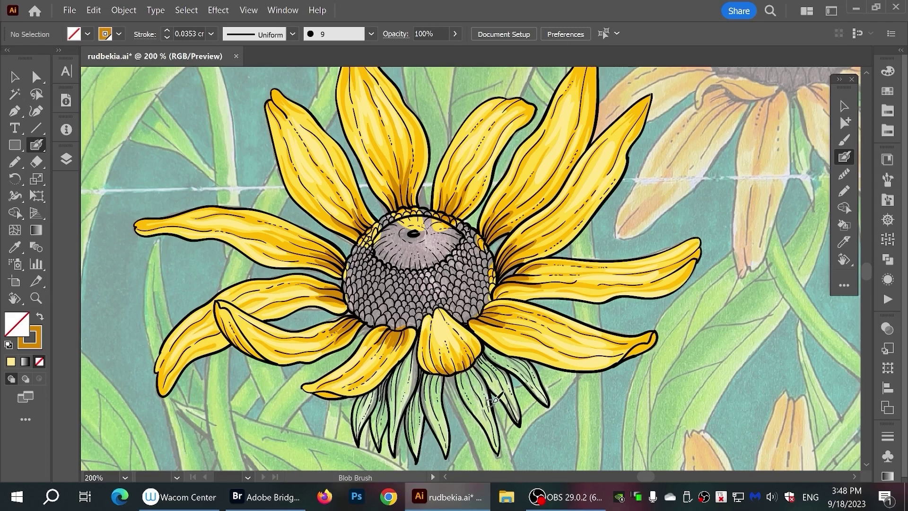
left_click(371, 33)
Set the stroke to None and review the Transparency settings, leaving them unchanged
left_click(119, 33)
left_click(44, 69)
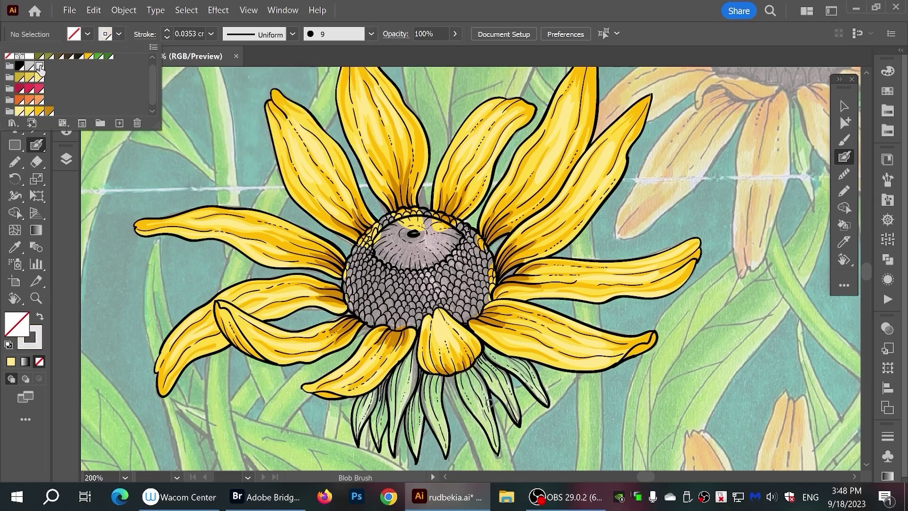
left_click(399, 34)
left_click(288, 75)
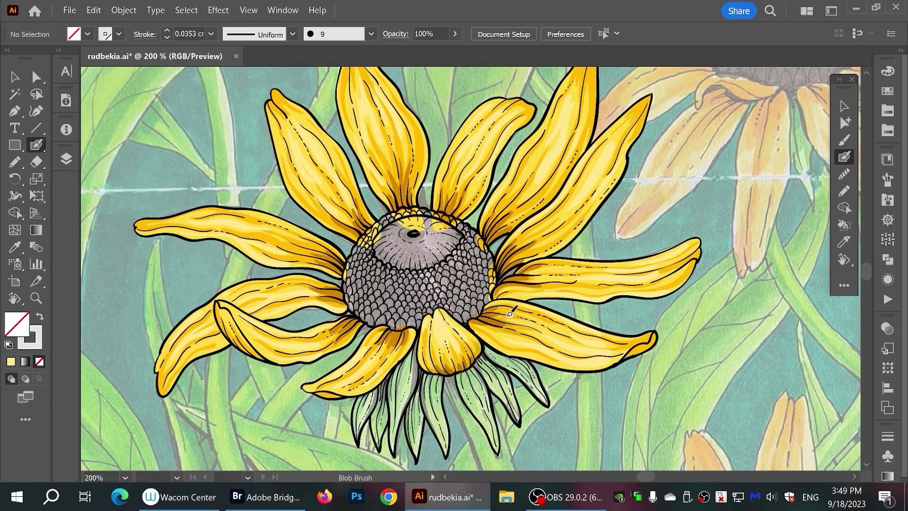
Darken the petal bases on the right and upper-left of the centre
left_click_drag(499, 297, 568, 277)
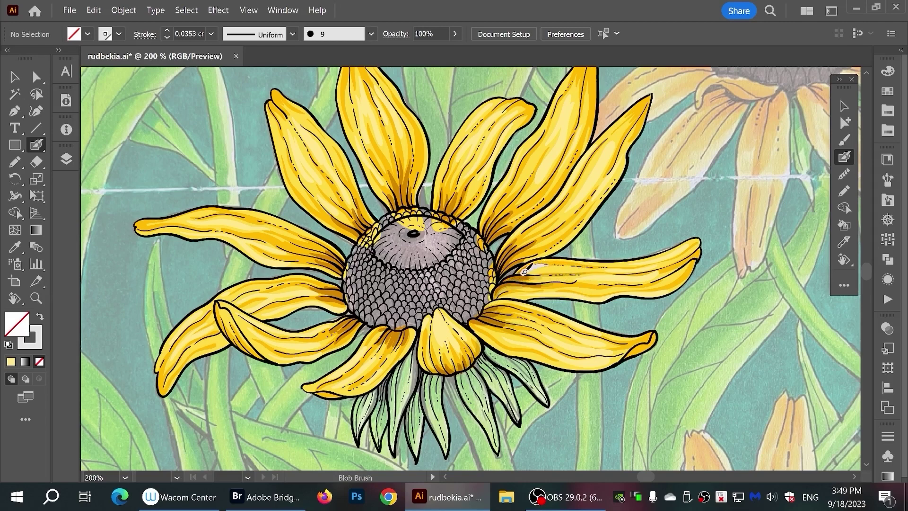
left_click_drag(502, 270, 524, 241)
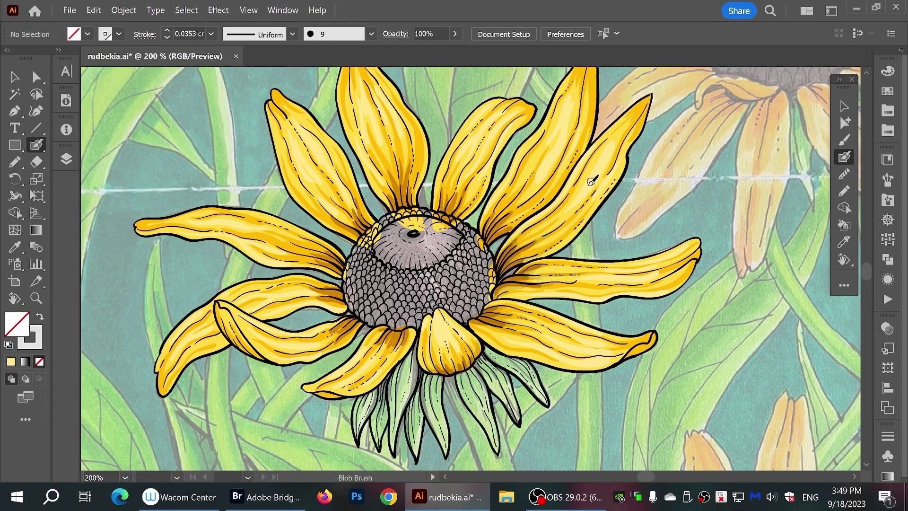
left_click_drag(489, 236, 515, 209)
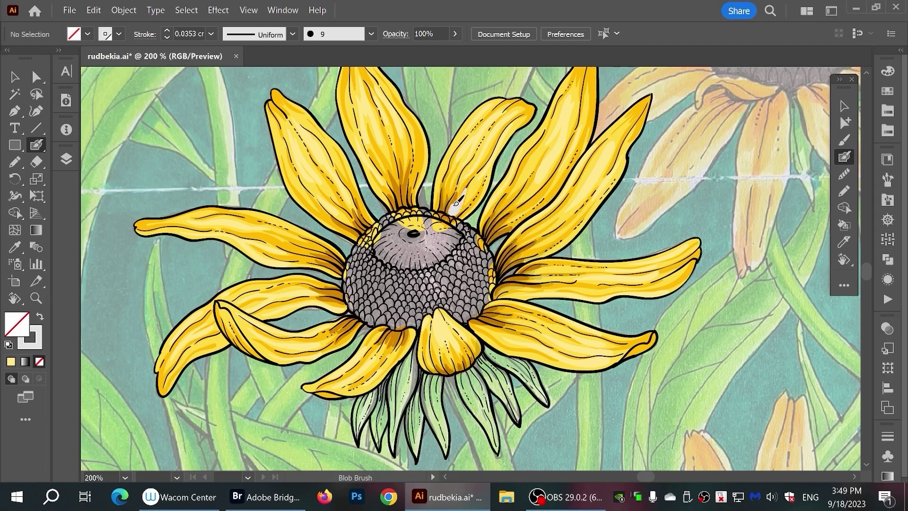
left_click_drag(442, 191, 460, 217)
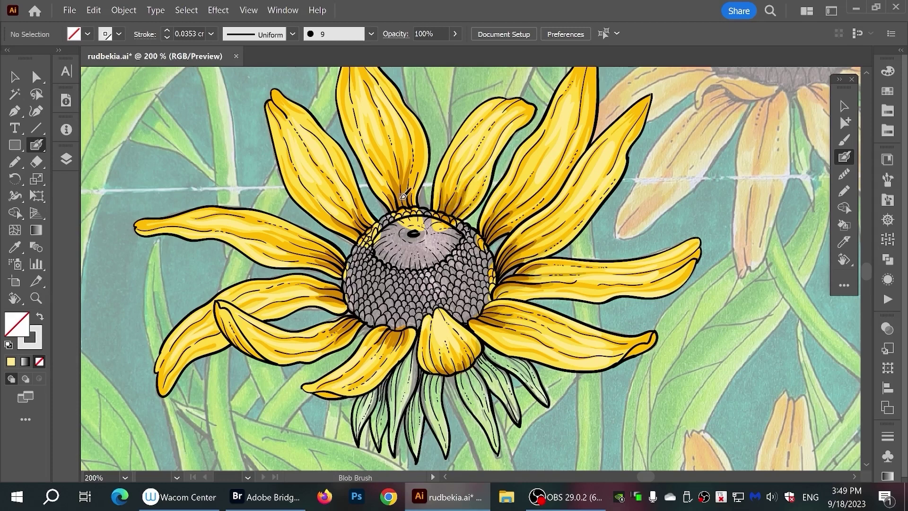
mouse_move(411, 201)
left_mouse_down()
mouse_move(402, 194)
mouse_move(402, 118)
mouse_move(408, 190)
left_mouse_up()
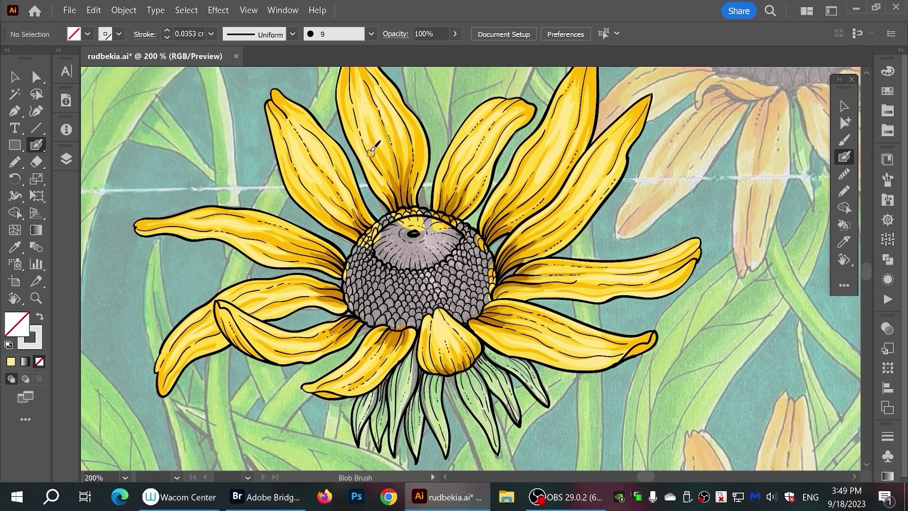
left_click_drag(365, 123, 406, 197)
left_click_drag(430, 277, 434, 347)
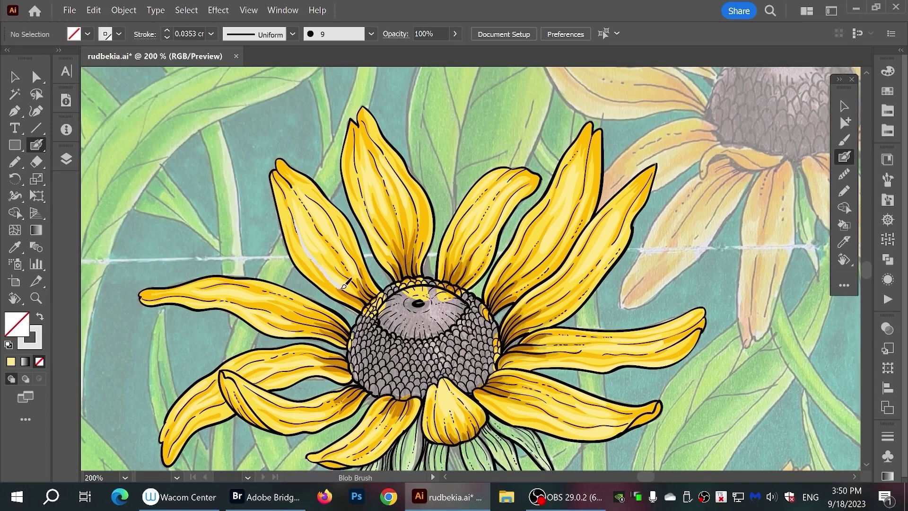
Shade along the upper-left and left petals toward the centre
left_click_drag(346, 283, 378, 298)
left_click_drag(362, 269, 369, 287)
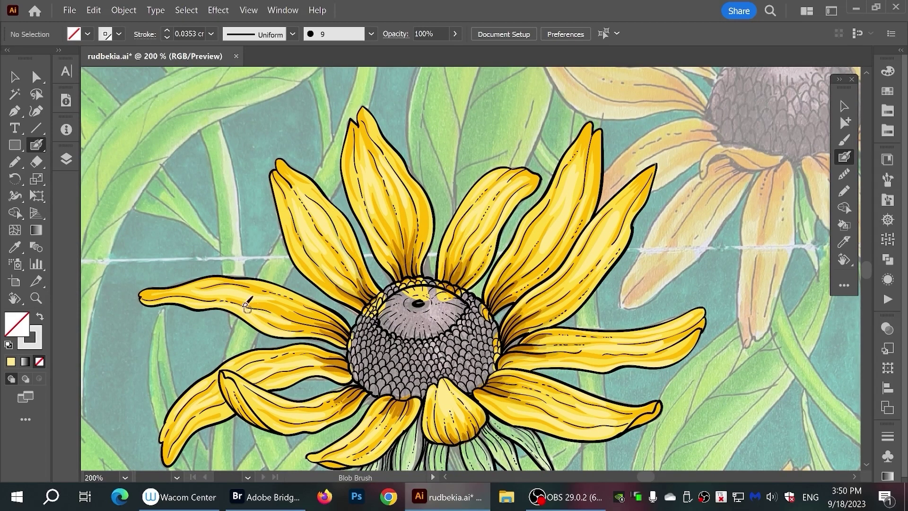
mouse_move(271, 308)
left_mouse_down()
mouse_move(357, 345)
mouse_move(348, 372)
left_mouse_up()
scroll(340, 345, "down", 2)
scroll(340, 344, "left", 3)
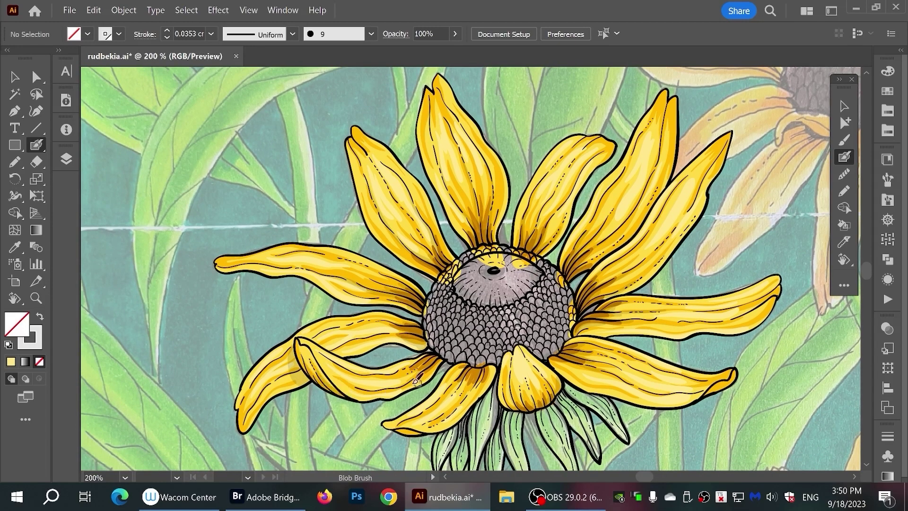
Shade the remaining petal bases beside the centre and the lower-right petal
mouse_move(411, 374)
left_mouse_down()
mouse_move(442, 355)
mouse_move(482, 369)
mouse_move(428, 423)
left_mouse_up()
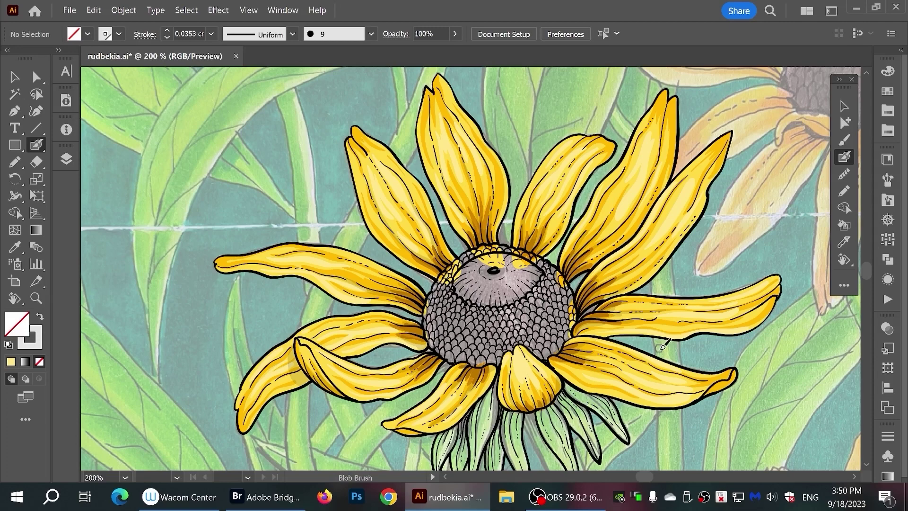
left_click_drag(428, 274, 438, 271)
left_click_drag(574, 247, 568, 273)
left_click_drag(434, 113, 442, 146)
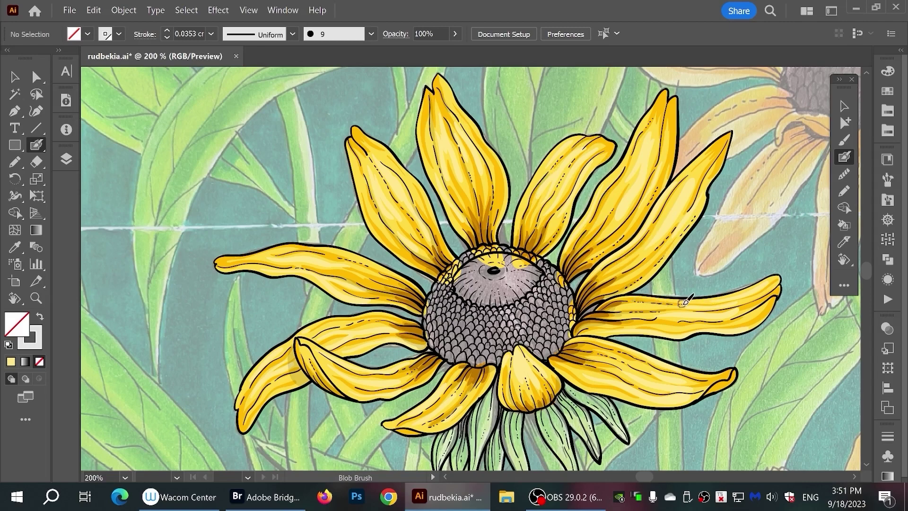
left_click_drag(608, 347, 664, 368)
left_click_drag(328, 328, 359, 316)
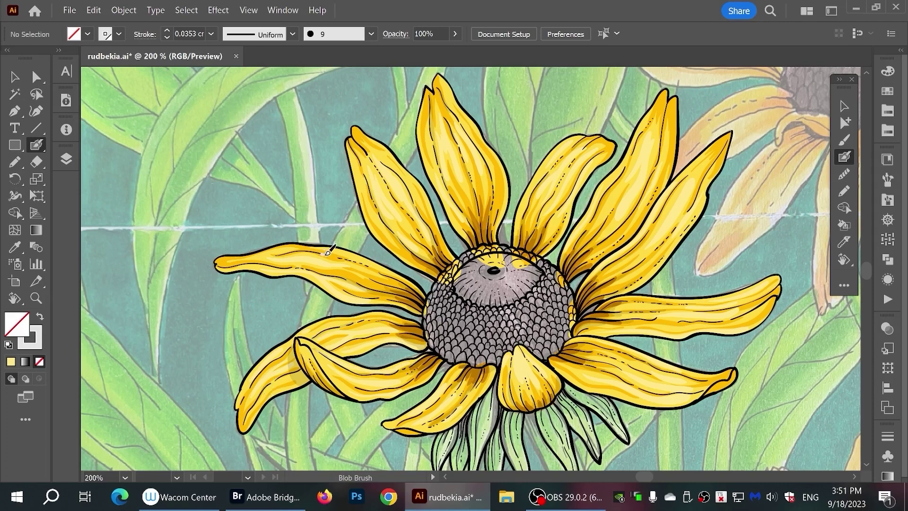
Group Layer 4's paths, then group the similar yellow petal paths
left_click(66, 158)
key("ctrl+a")
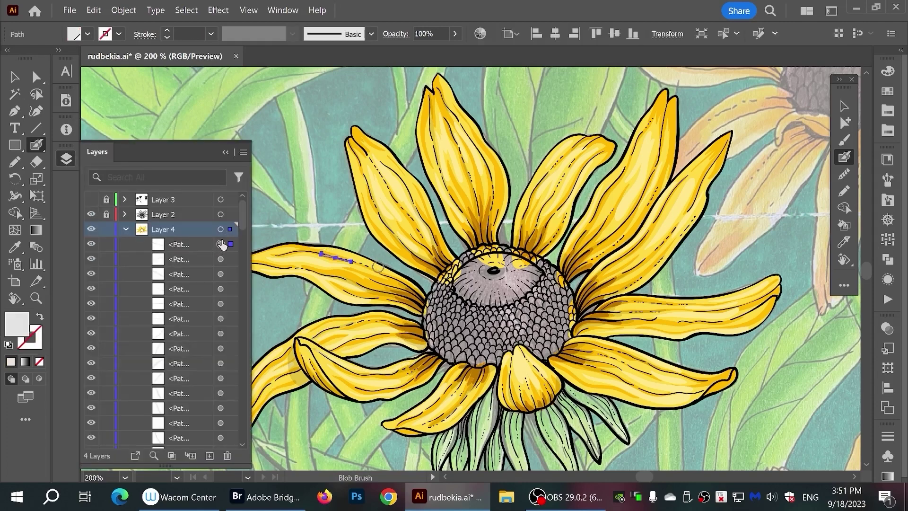
key("ctrl+g")
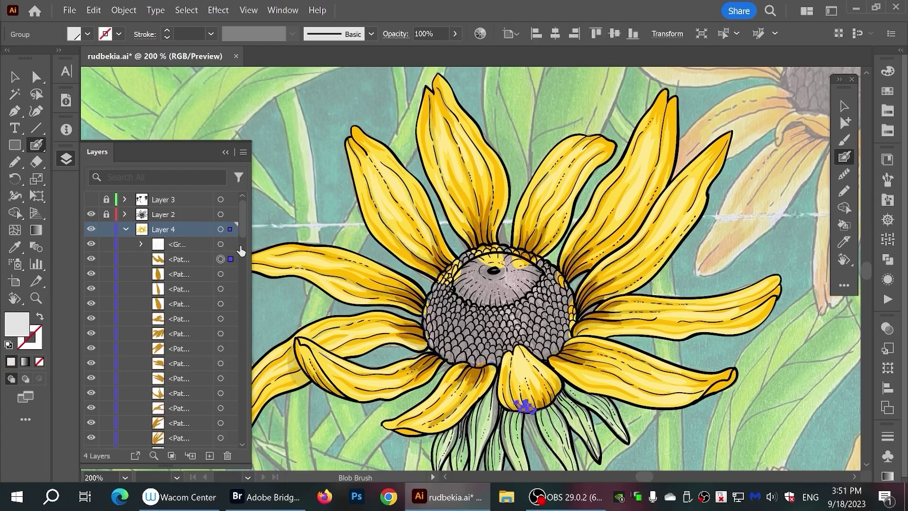
left_click(721, 33)
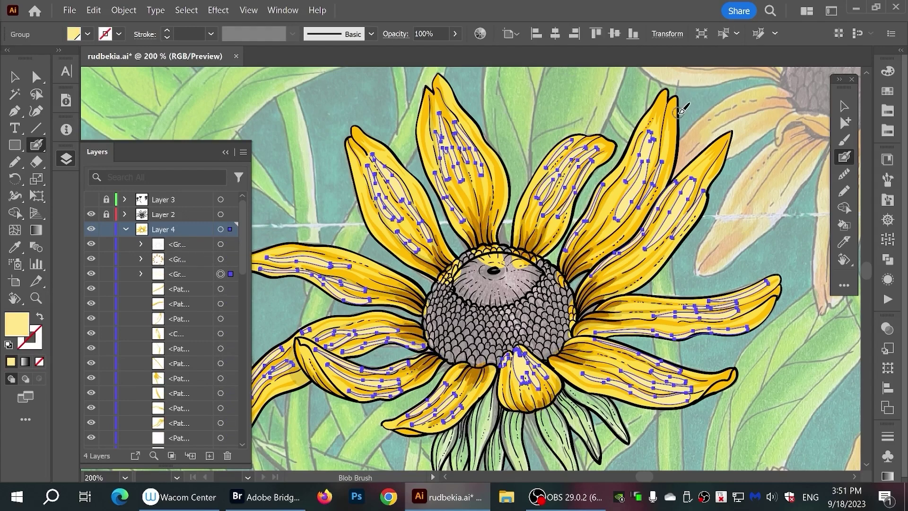
left_click(721, 33)
key("ctrl+g")
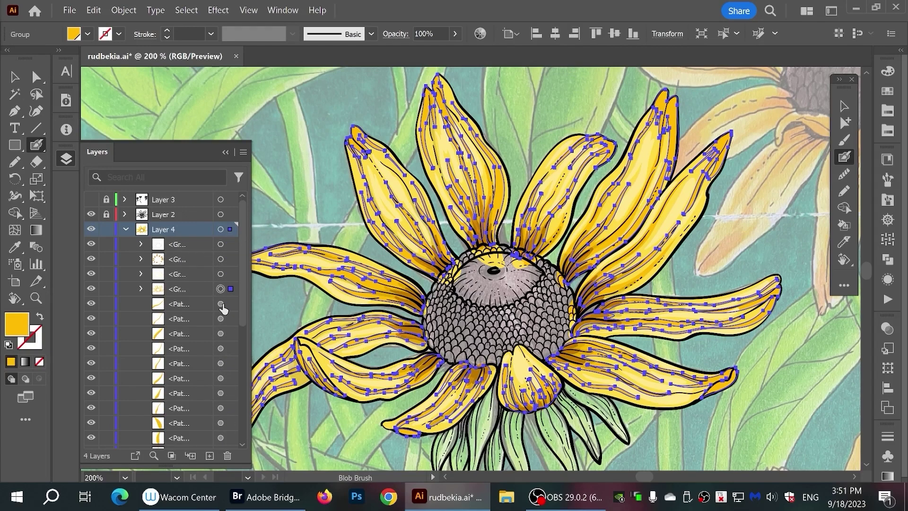
key("ctrl+g")
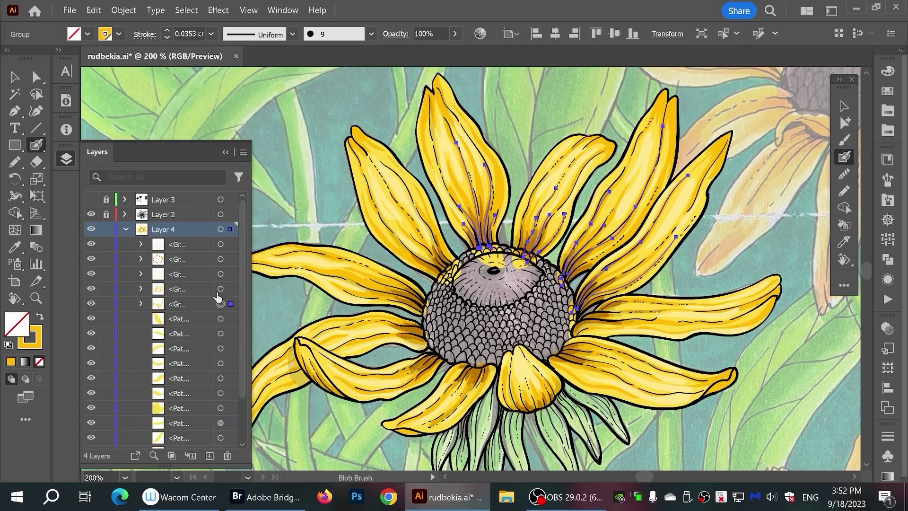
Ungroup one group and regroup its loose petal pieces together
left_click(123, 9)
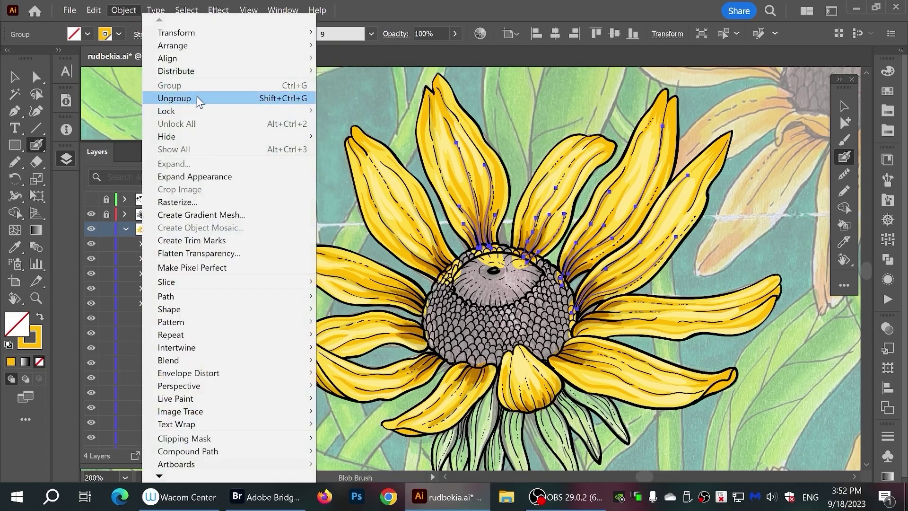
left_click(161, 74)
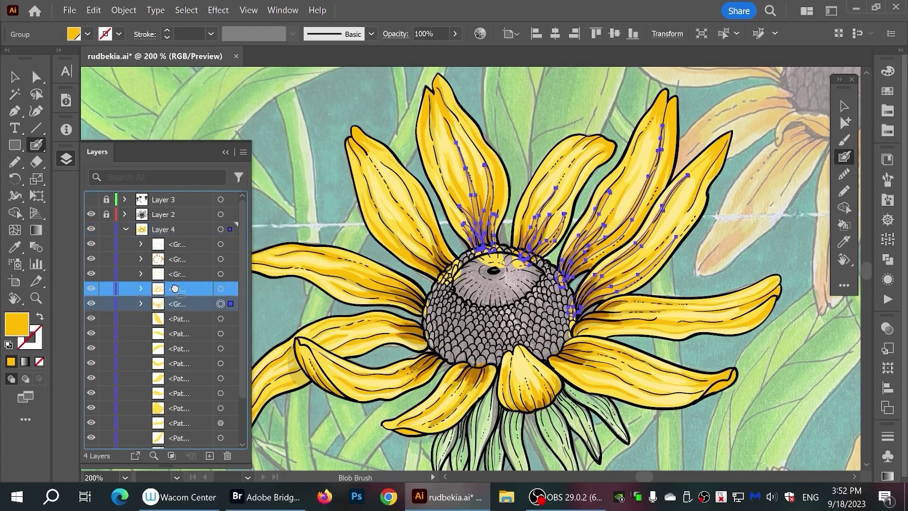
left_click(220, 289)
left_click(888, 259)
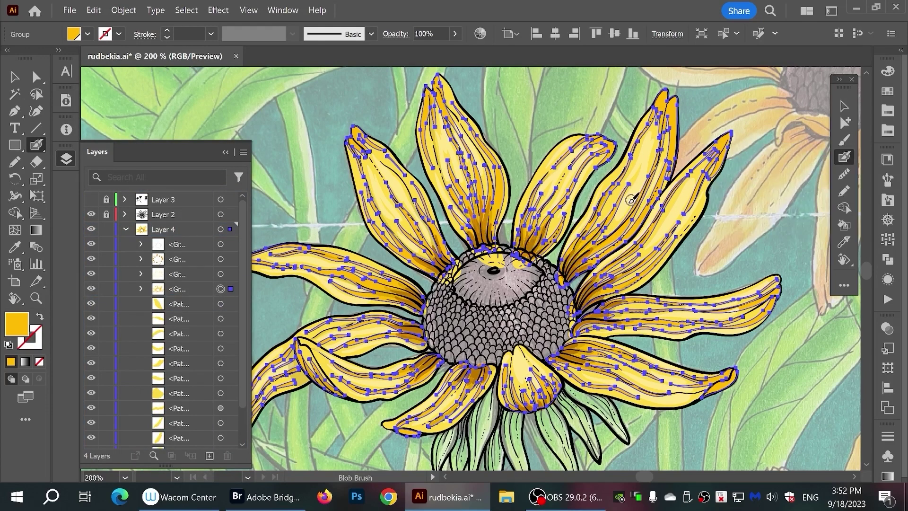
key("ctrl+g")
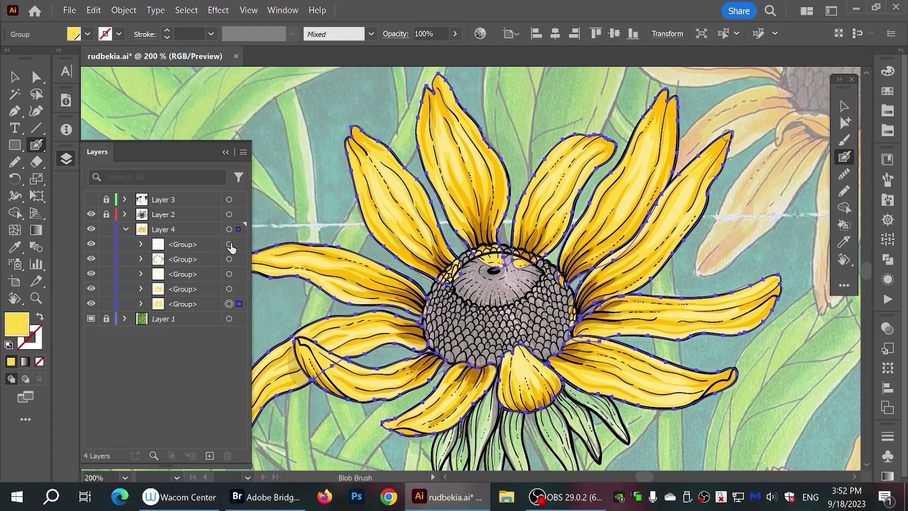
Combine all the petal groups into one group and lock it
key("ctrl+a")
key("ctrl+g")
key("ctrl+2")
left_click(15, 161)
Start a Pencil outline around the flower centre and fill it dark brown
key("ctrl+plus")
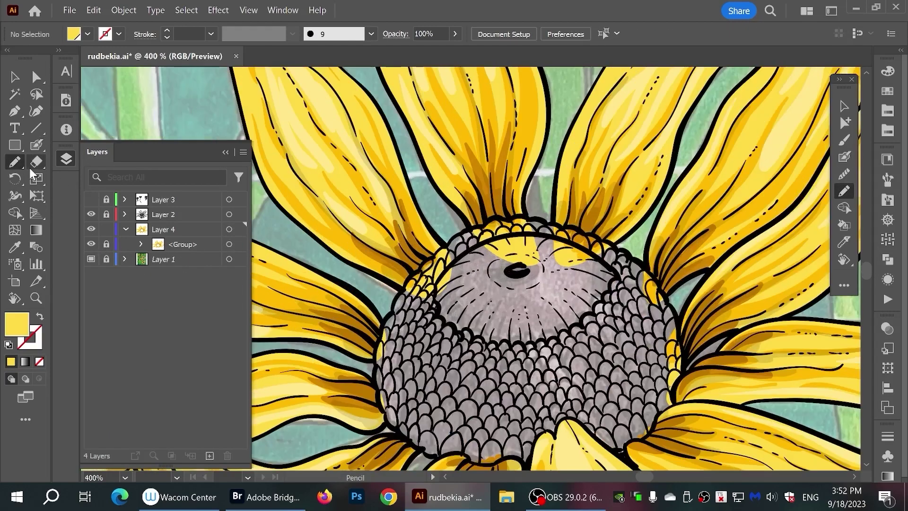
left_click_drag(413, 294, 399, 338)
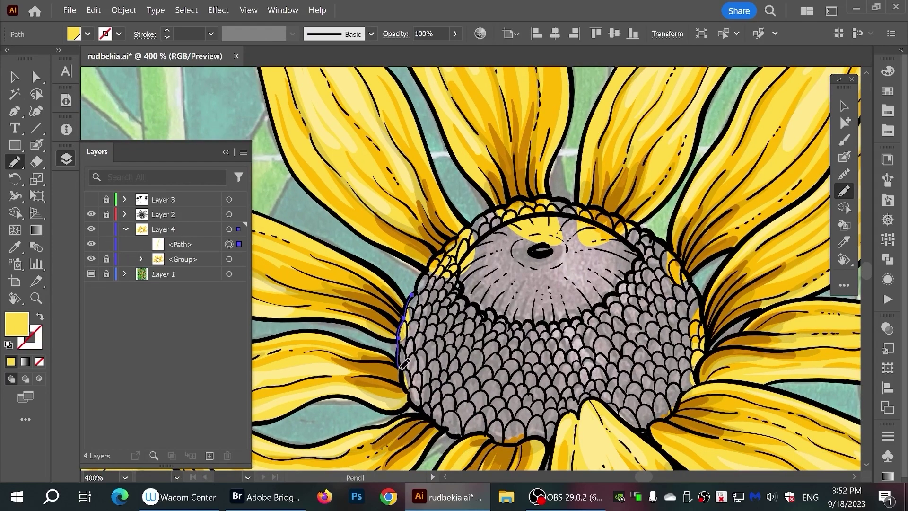
left_click_drag(494, 432, 559, 440)
left_click_drag(578, 408, 587, 400)
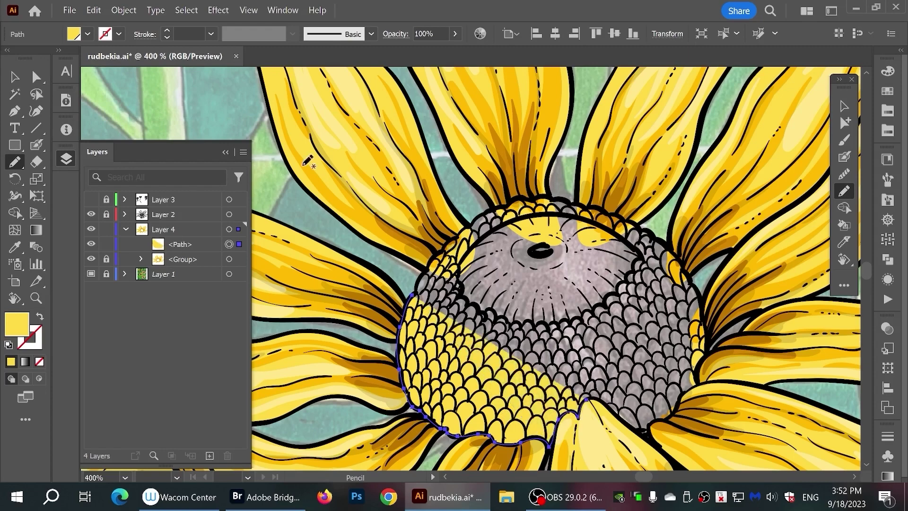
left_click(88, 34)
left_click(133, 63)
Extend and close the brown shape's outline around the whole seed head
key("ctrl+plus")
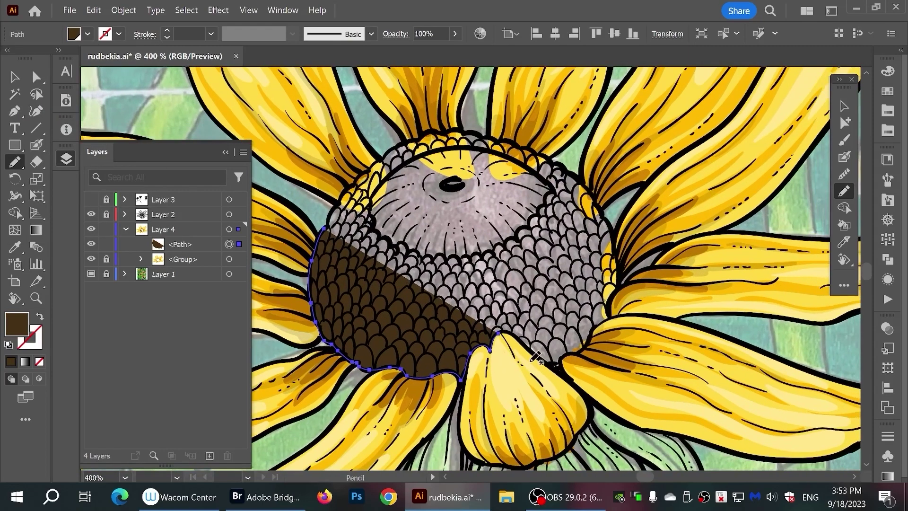
mouse_move(617, 455)
left_mouse_down()
mouse_move(465, 337)
mouse_move(577, 365)
left_mouse_up()
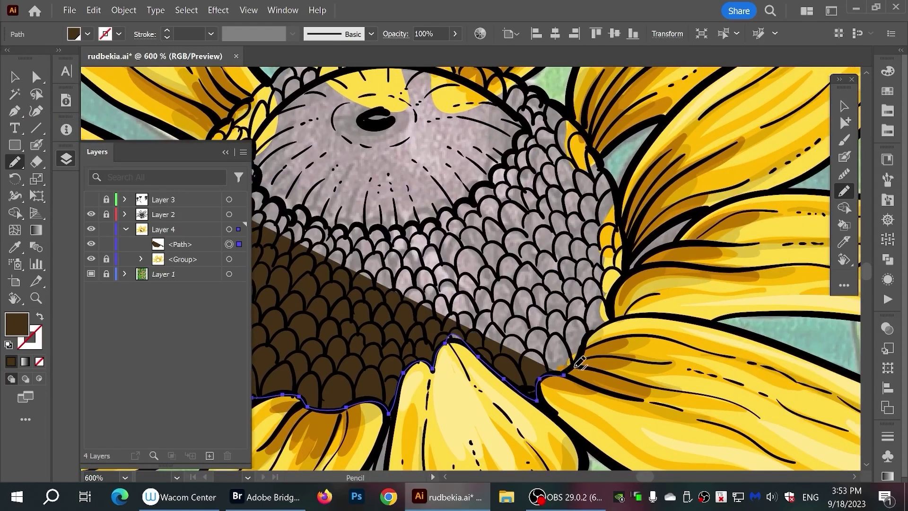
left_click_drag(627, 234, 598, 152)
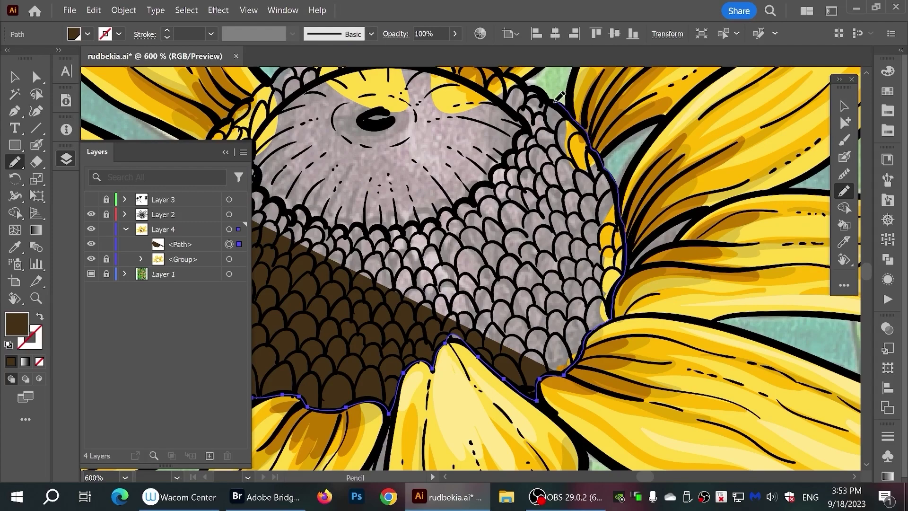
scroll(467, 349, "up", 5)
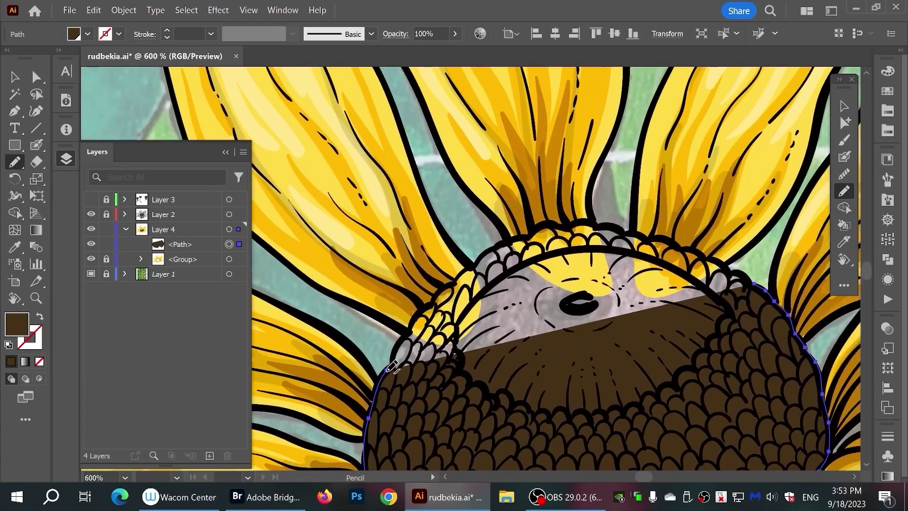
mouse_move(392, 366)
left_mouse_down()
mouse_move(457, 287)
mouse_move(406, 356)
mouse_move(469, 311)
left_mouse_up()
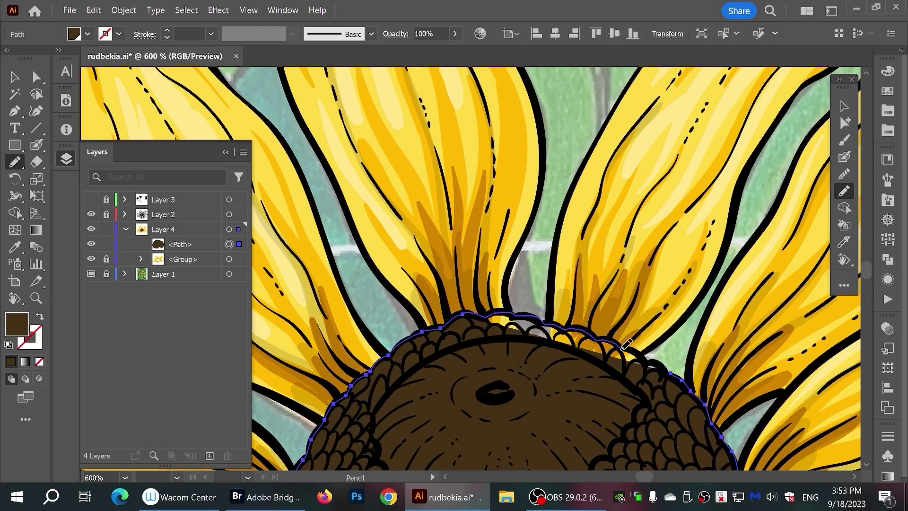
left_click_drag(625, 345, 648, 371)
scroll(648, 371, "down", 5)
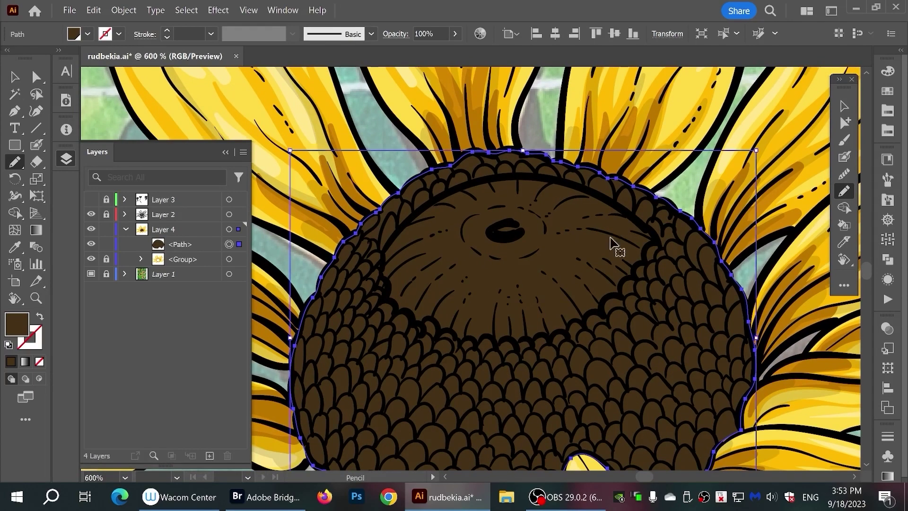
Set up the Blob Brush with a darker brown fill at 50% opacity
key("ctrl+minus")
key("ctrl+minus")
key("v")
left_click(246, 122)
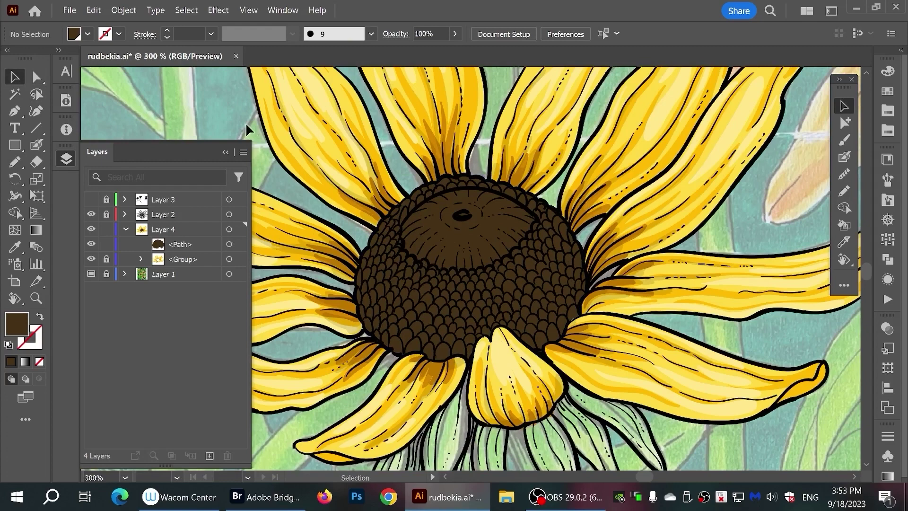
left_click(42, 150)
left_click(88, 34)
left_click(17, 90)
left_click(396, 35)
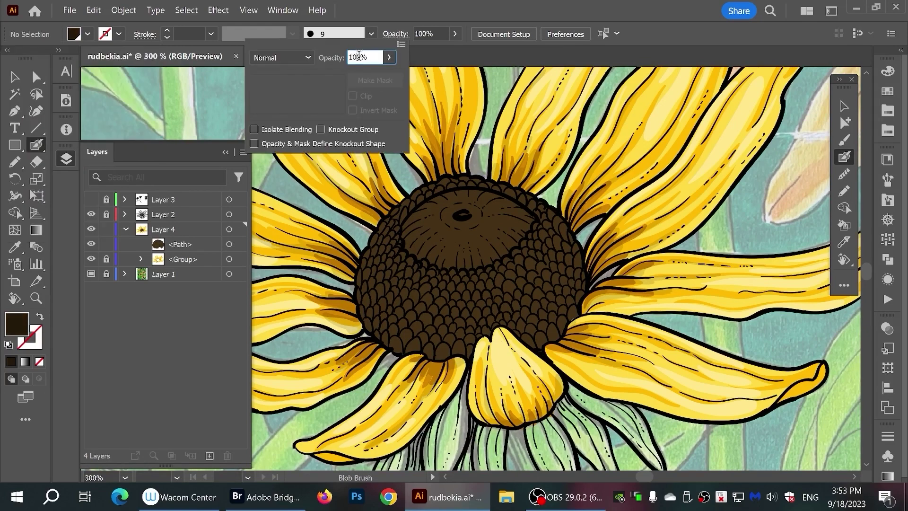
type("50")
key("Return")
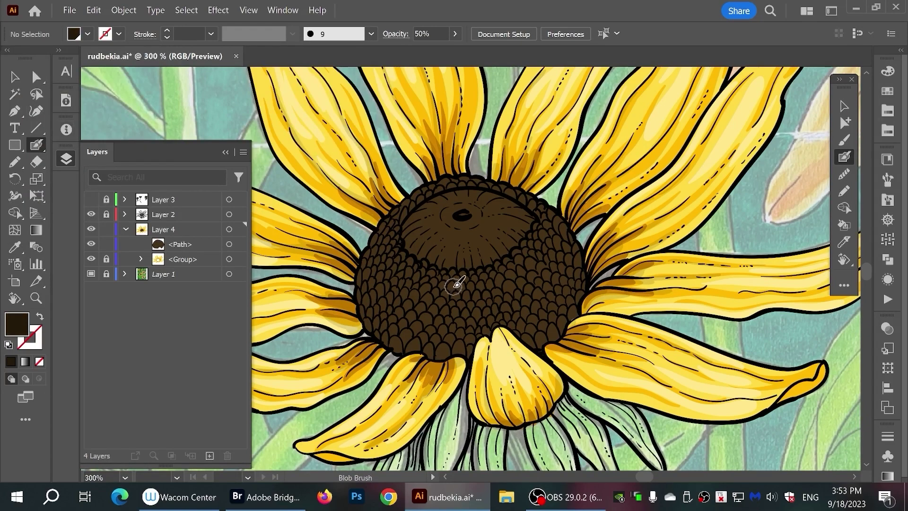
Paint half-transparent shading around the centre's top, sides and lower edges, then select the strokes
mouse_move(384, 248)
left_mouse_down()
mouse_move(428, 194)
mouse_move(457, 182)
left_mouse_up()
left_click_drag(447, 216, 473, 208)
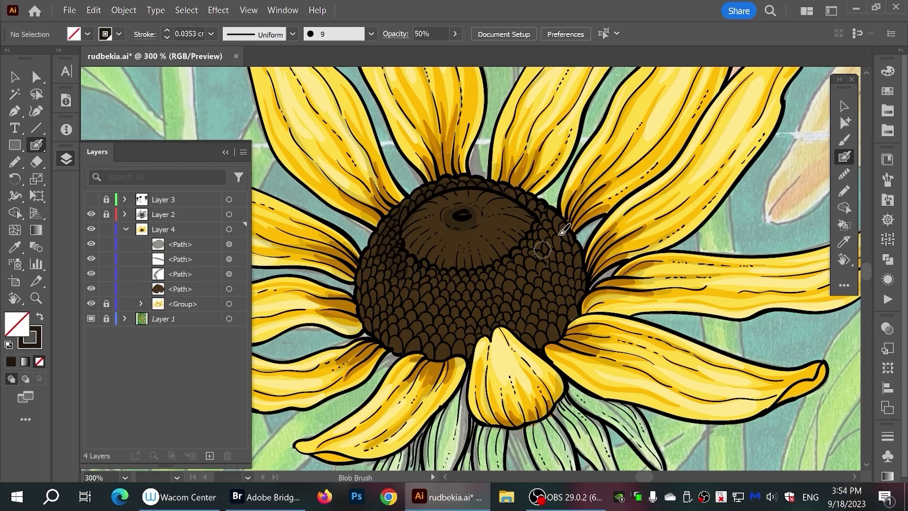
mouse_move(389, 325)
left_mouse_down()
mouse_move(394, 280)
mouse_move(383, 229)
left_mouse_up()
mouse_move(378, 293)
left_mouse_down()
mouse_move(412, 300)
mouse_move(374, 314)
mouse_move(438, 352)
mouse_move(436, 307)
left_mouse_up()
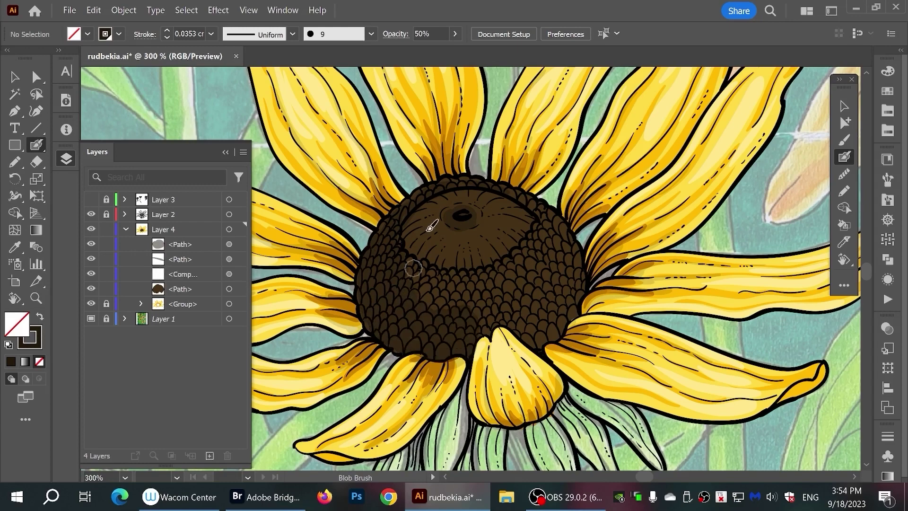
mouse_move(492, 325)
left_mouse_down()
mouse_move(537, 336)
mouse_move(560, 321)
mouse_move(575, 246)
mouse_move(571, 284)
left_mouse_up()
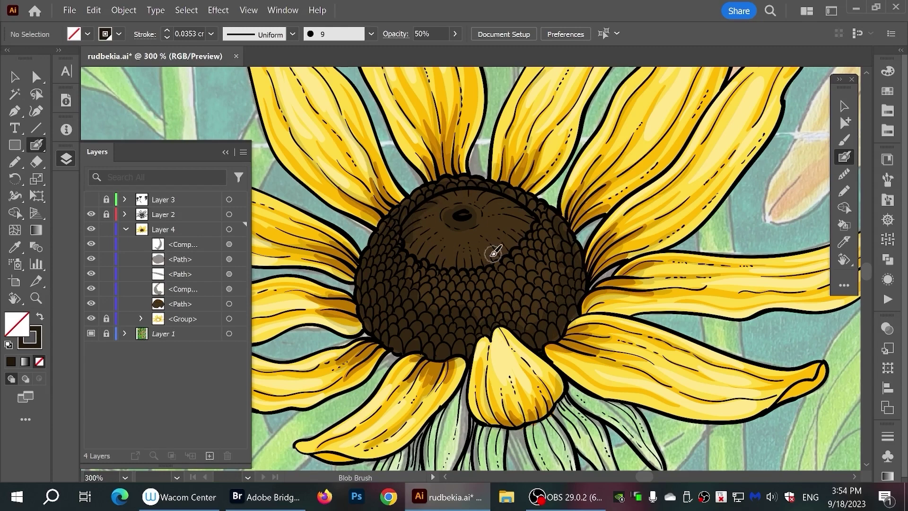
mouse_move(493, 254)
left_mouse_down()
mouse_move(531, 206)
mouse_move(507, 206)
mouse_move(517, 199)
left_mouse_up()
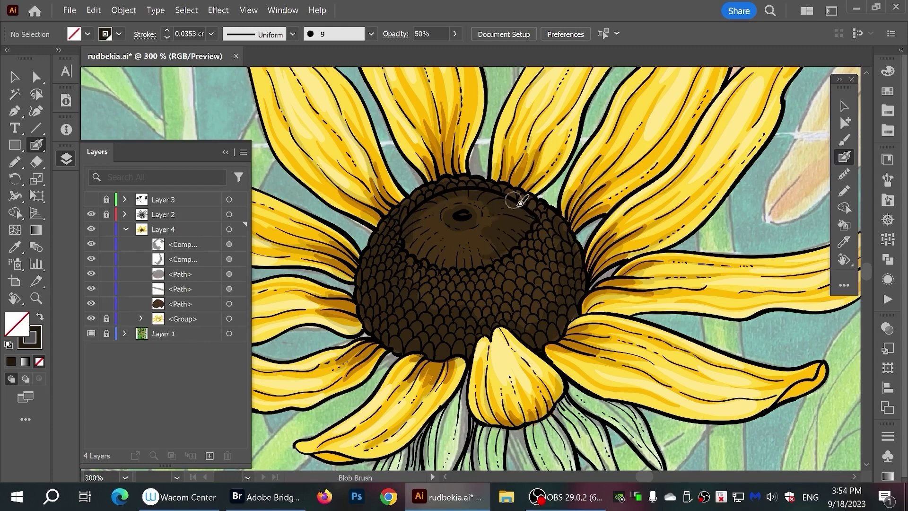
mouse_move(519, 237)
left_mouse_down()
mouse_move(450, 257)
mouse_move(430, 251)
mouse_move(464, 262)
left_mouse_up()
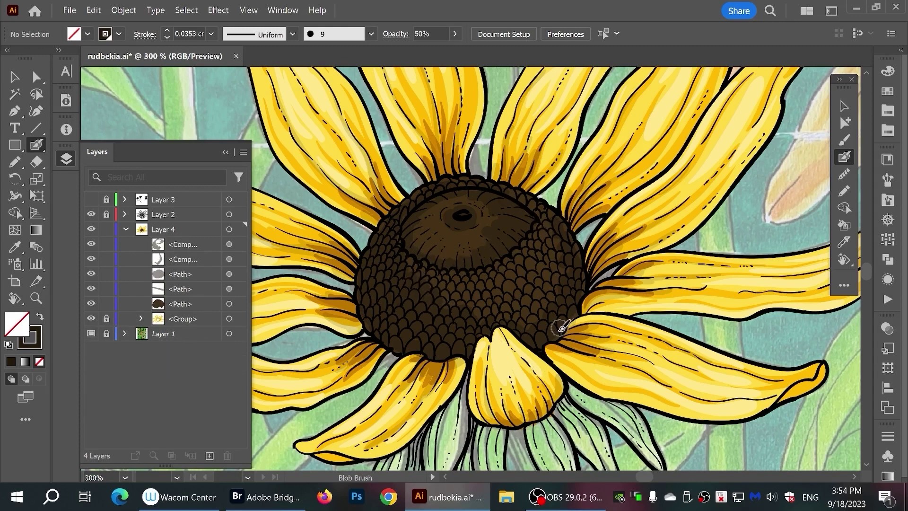
left_click_drag(561, 328, 587, 284)
key("ctrl+a")
Group the shading strokes and redraw their lower edge around the front petal
key("ctrl+g")
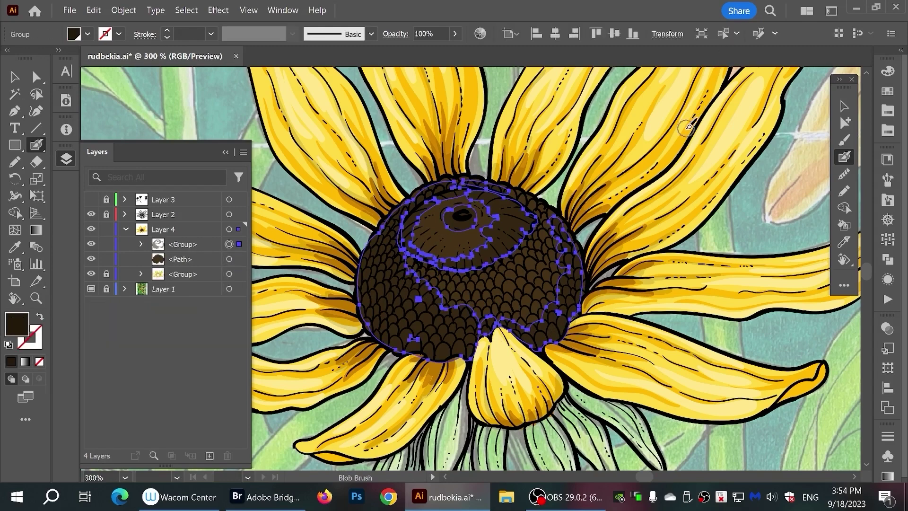
key("n")
scroll(384, 320, "up", 2)
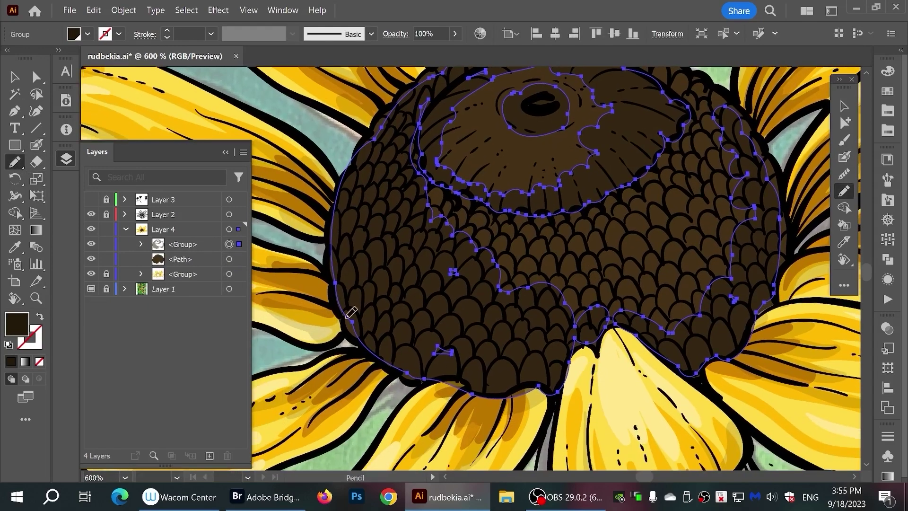
left_click_drag(349, 320, 408, 380)
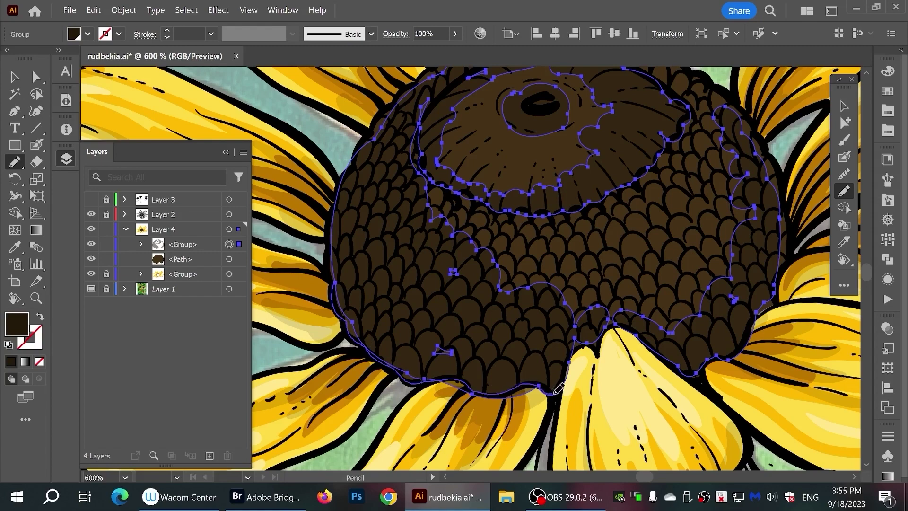
left_click_drag(485, 387, 574, 360)
left_click_drag(709, 352, 639, 399)
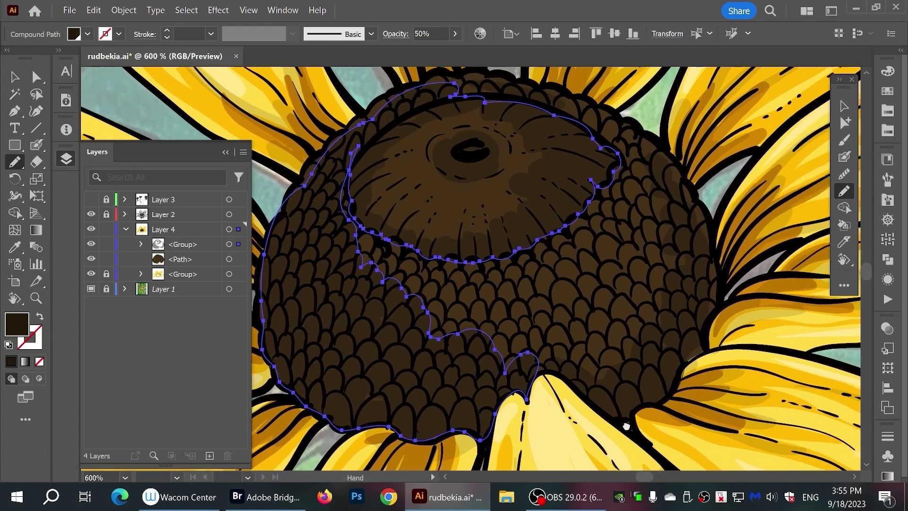
Select and lock the brown base shape beneath the shading group
key("v")
left_click(648, 365, "ctrl")
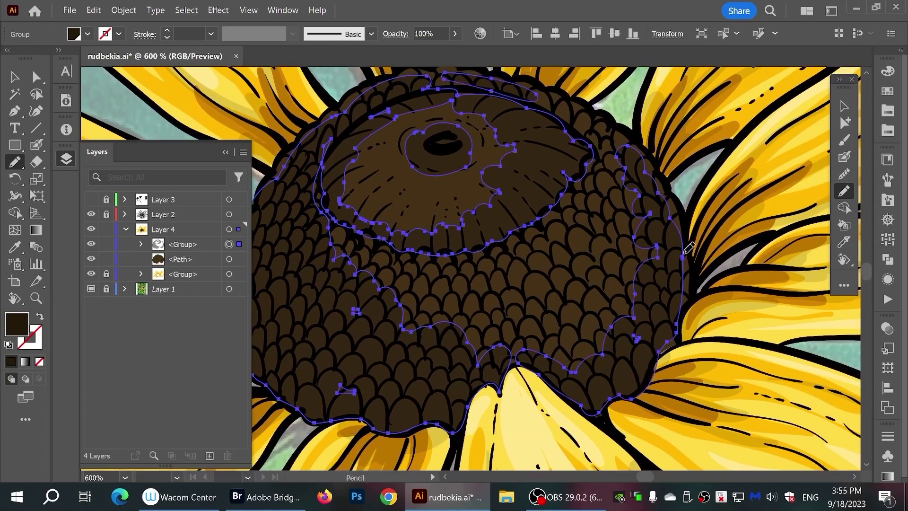
left_click(535, 365, "ctrl")
key("v")
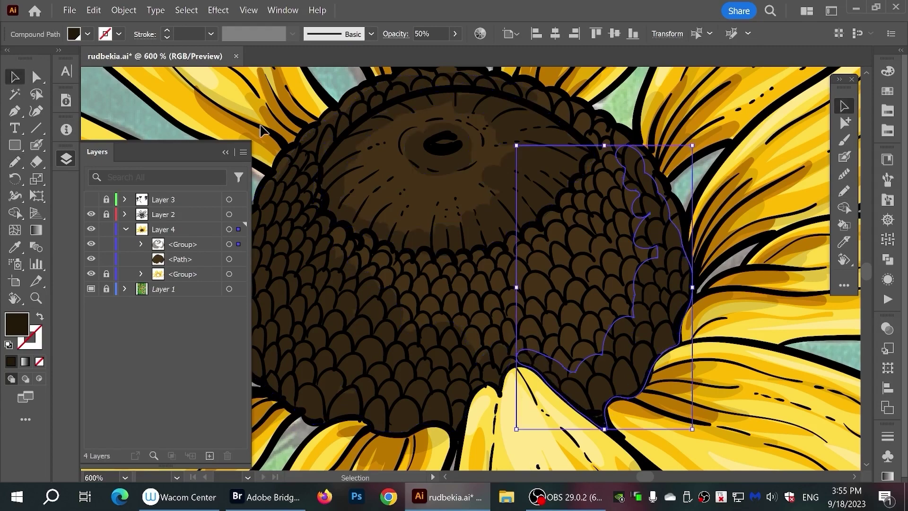
key("ctrl+shift+a")
left_click(91, 244)
key("a")
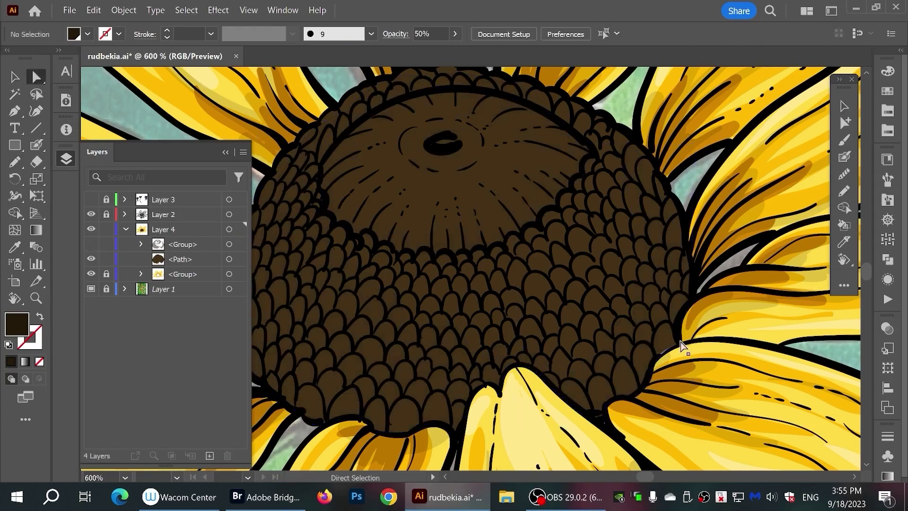
left_click(652, 365)
left_click(706, 186)
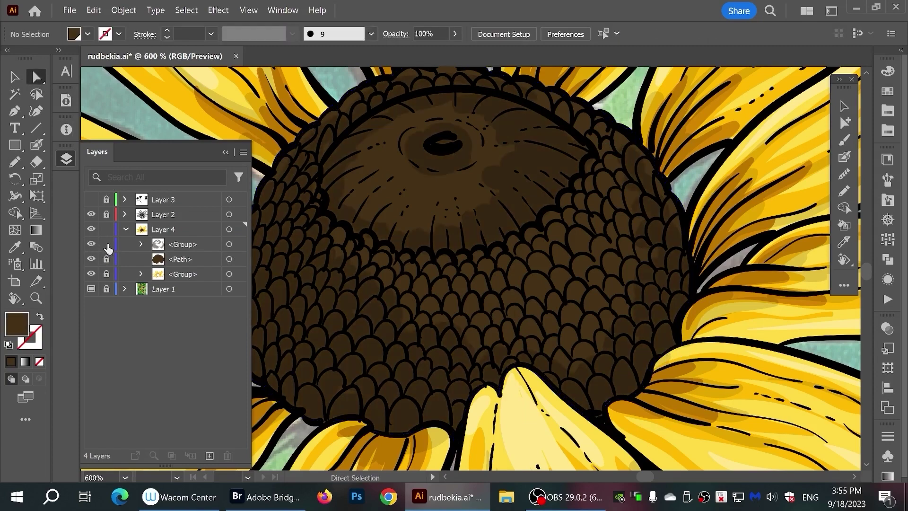
left_click(66, 159)
key("shift+b")
Paint a patch on the seed head's left and recolour it dark brown
left_click_drag(291, 271, 297, 317)
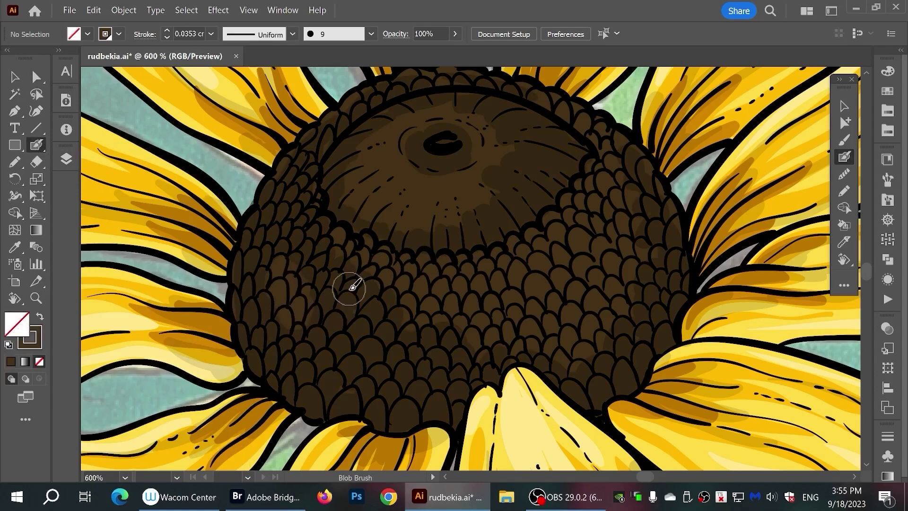
key("v")
left_click(87, 34)
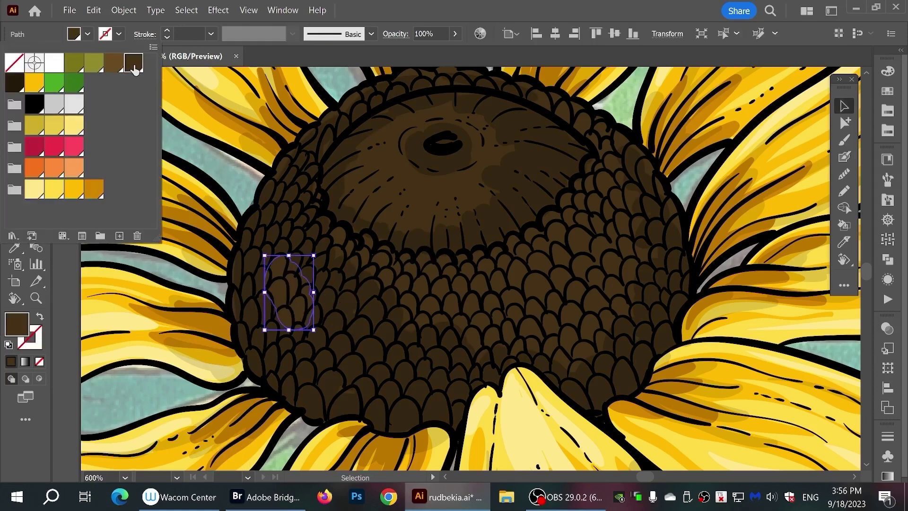
left_click(135, 68)
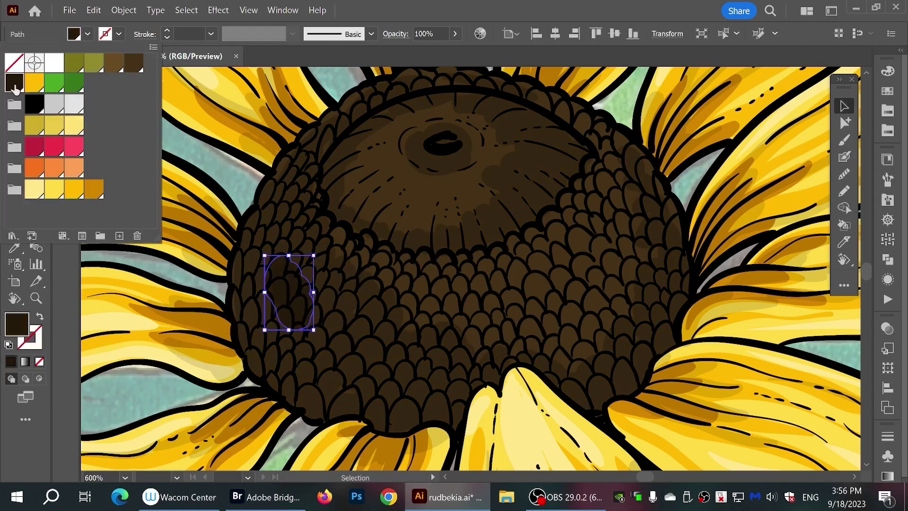
key("Escape")
key("shift+b")
left_click_drag(284, 255, 283, 205)
key("ctrl+shift+a")
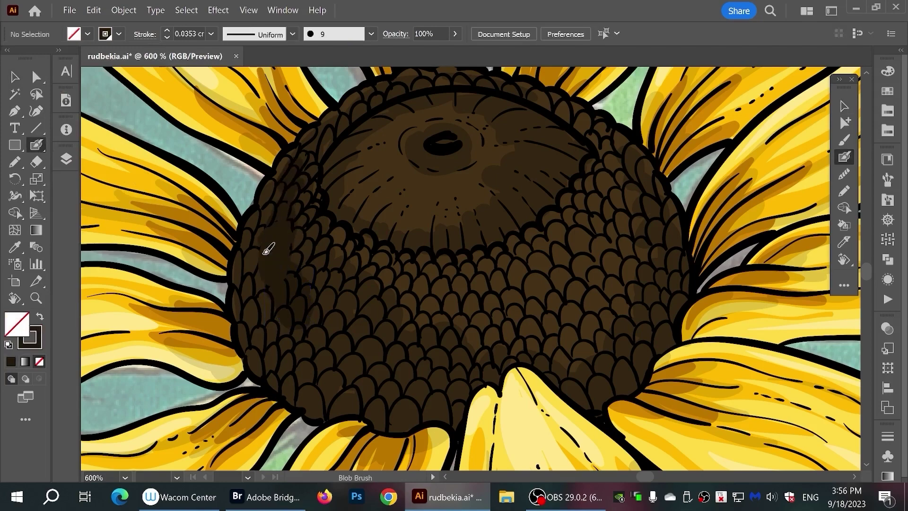
Shade across the lower seed head and its edge down toward the petal
left_click_drag(263, 247, 337, 335)
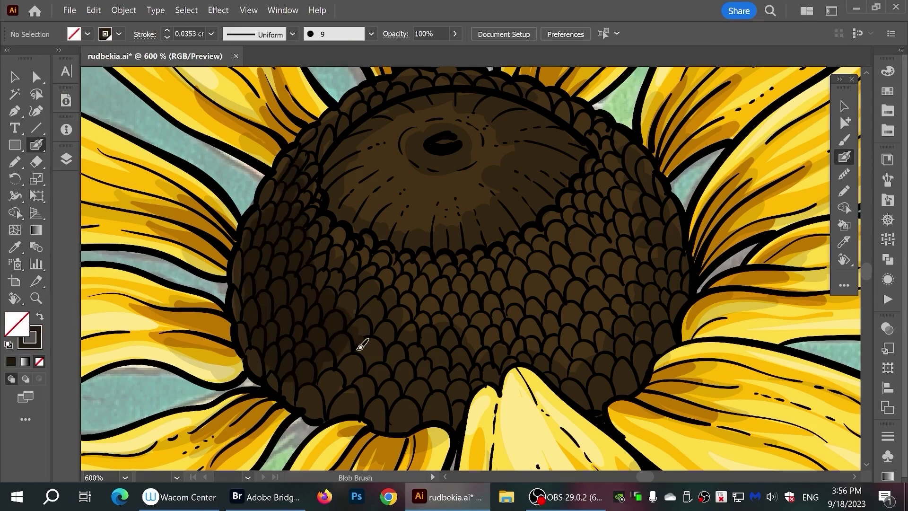
mouse_move(361, 329)
left_mouse_down()
mouse_move(400, 368)
mouse_move(284, 371)
mouse_move(253, 341)
mouse_move(382, 414)
mouse_move(314, 400)
left_mouse_up()
mouse_move(425, 331)
left_mouse_down()
mouse_move(436, 416)
mouse_move(492, 328)
mouse_move(401, 385)
mouse_move(382, 420)
mouse_move(438, 371)
mouse_move(442, 425)
mouse_move(480, 377)
mouse_move(501, 370)
left_mouse_up()
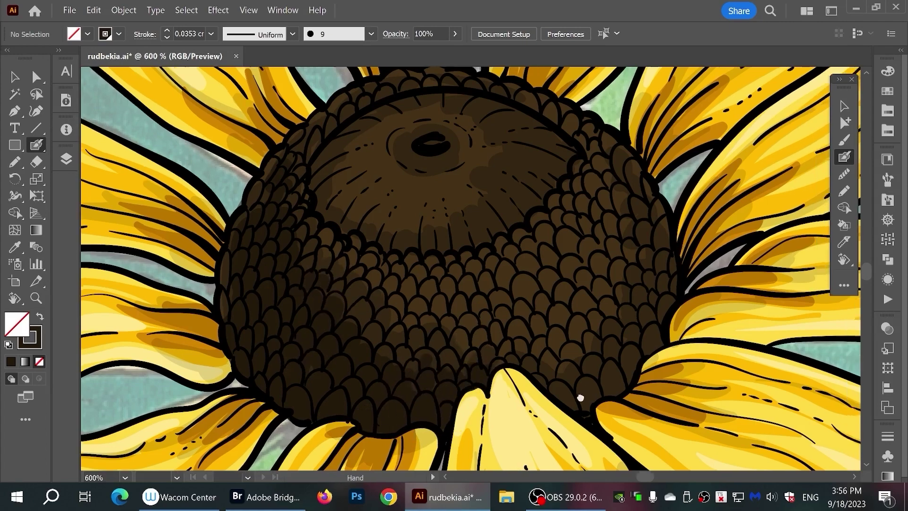
scroll(578, 396, "right", 5)
mouse_move(491, 318)
left_mouse_down()
mouse_move(511, 294)
mouse_move(434, 413)
left_mouse_up()
scroll(507, 355, "up", 2)
scroll(506, 355, "left", 2)
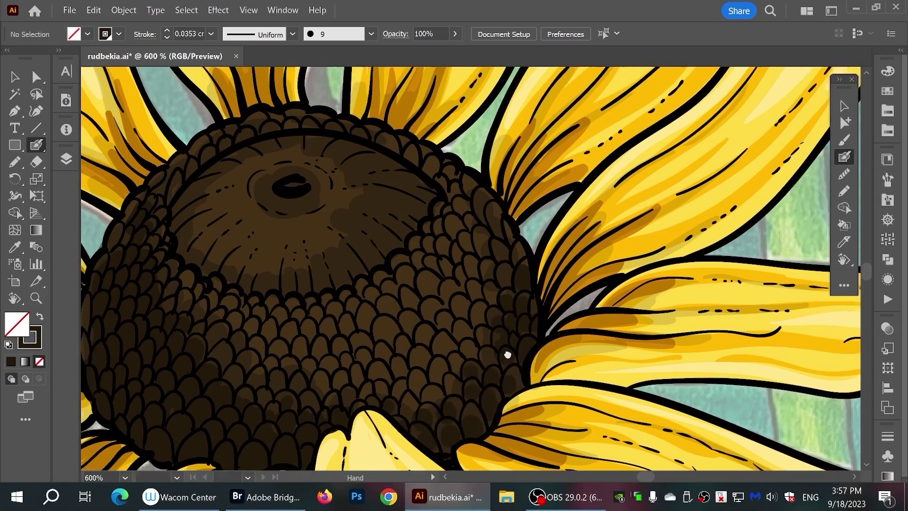
scroll(577, 308, "up", 2)
scroll(577, 308, "left", 2)
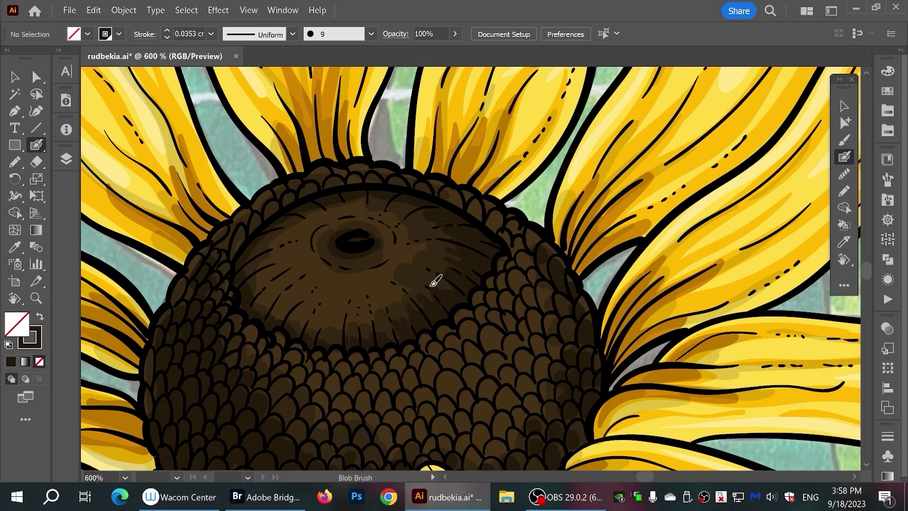
scroll(492, 243, "down", 1)
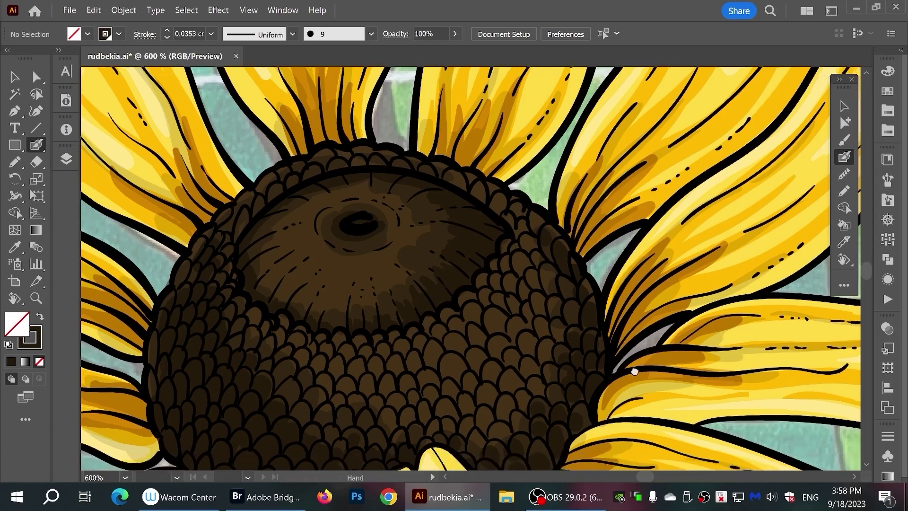
scroll(616, 249, "down", 4)
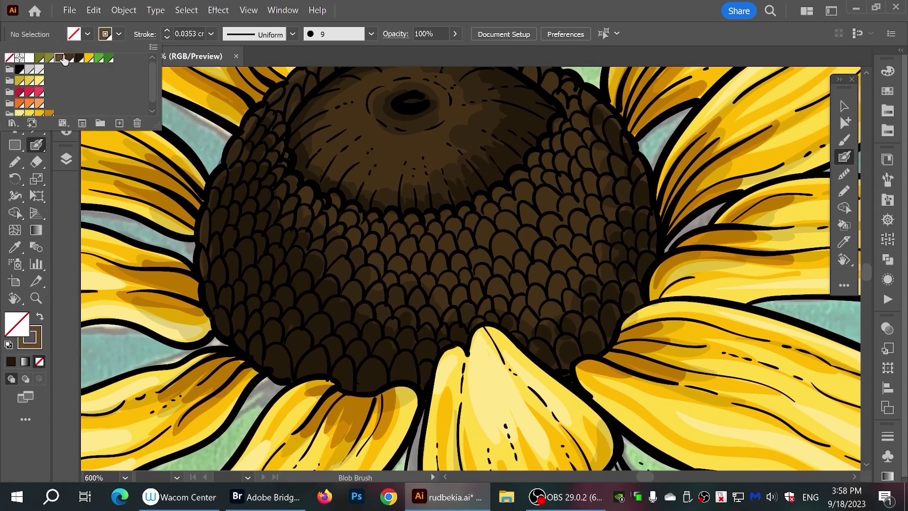
At 50% opacity, shade the seed head brown and add a light-brown band across the upper dome
scroll(594, 348, "up", 3)
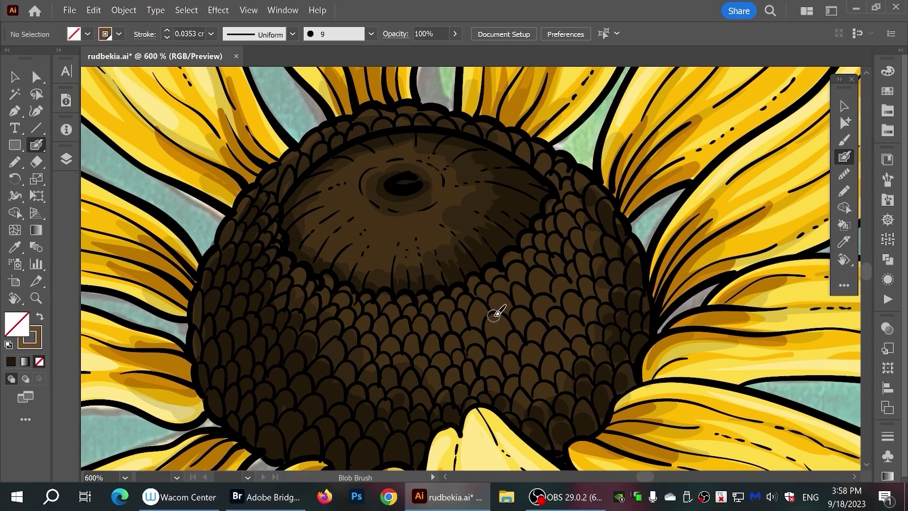
left_click(422, 31)
type("50")
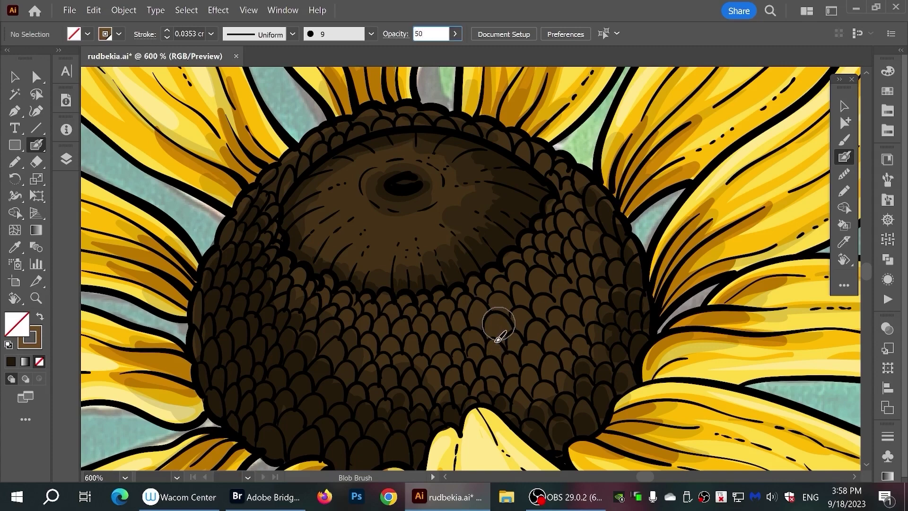
left_click_drag(499, 337, 398, 331)
left_click_drag(493, 305, 453, 334)
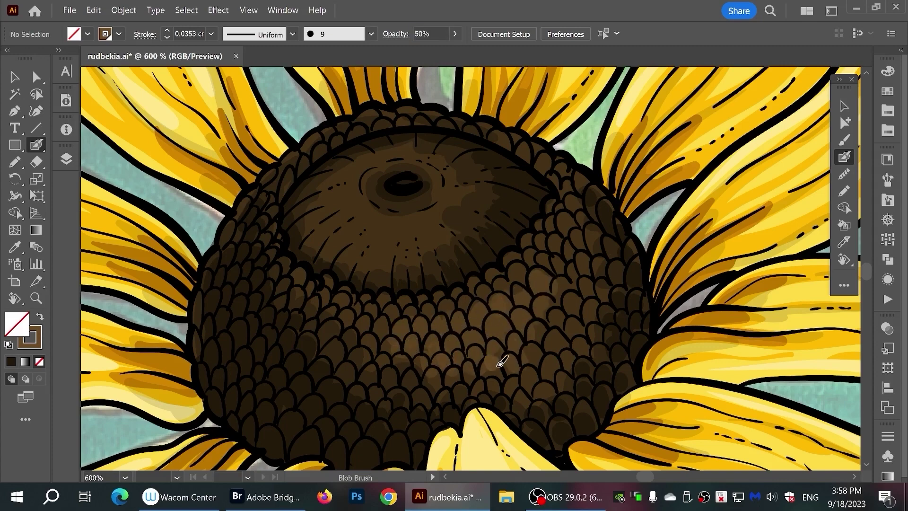
mouse_move(566, 279)
left_mouse_down()
mouse_move(559, 255)
mouse_move(576, 272)
left_mouse_up()
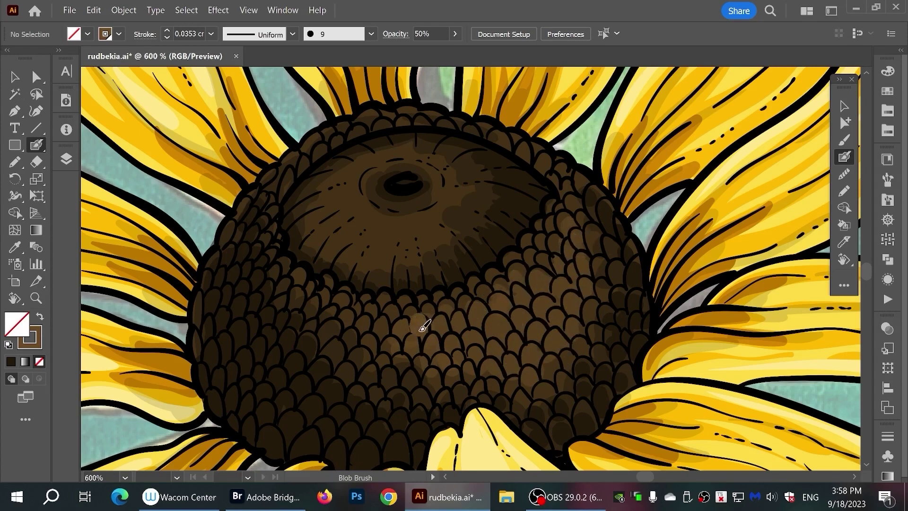
left_click_drag(345, 203, 447, 226)
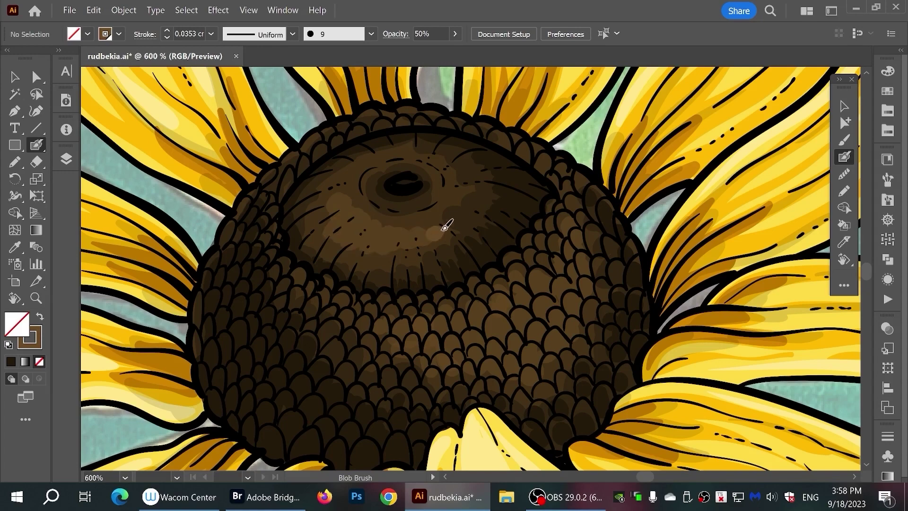
scroll(502, 199, "down", 1)
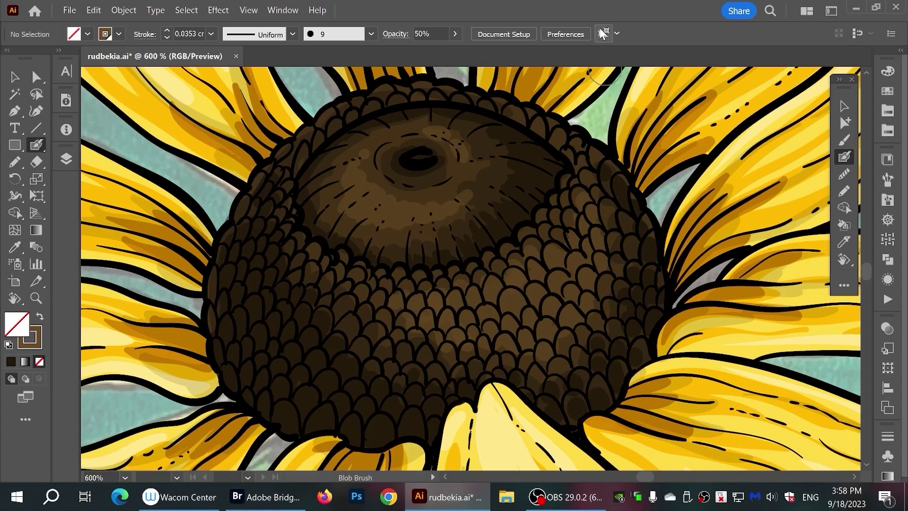
Unite the new semi-transparent shading strokes into one shape with Pathfinder
left_click(39, 322)
left_click(604, 33)
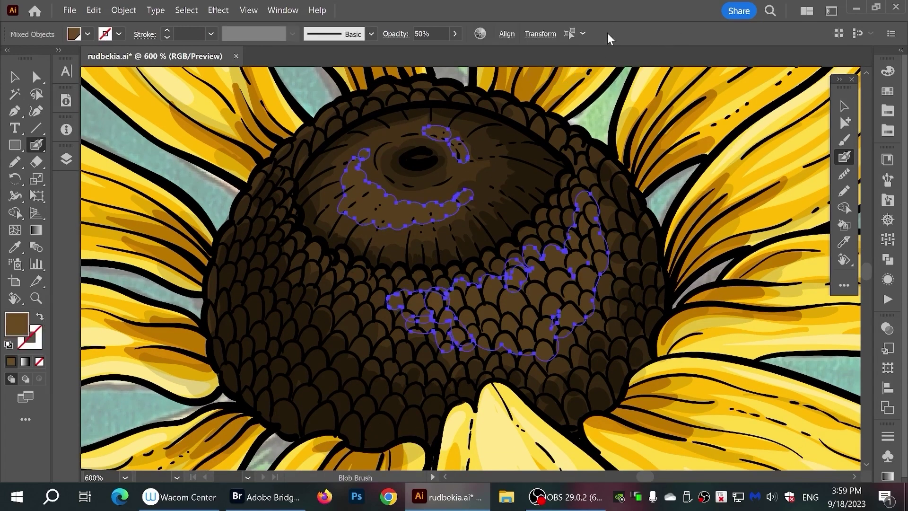
left_click(888, 259)
left_click(830, 229)
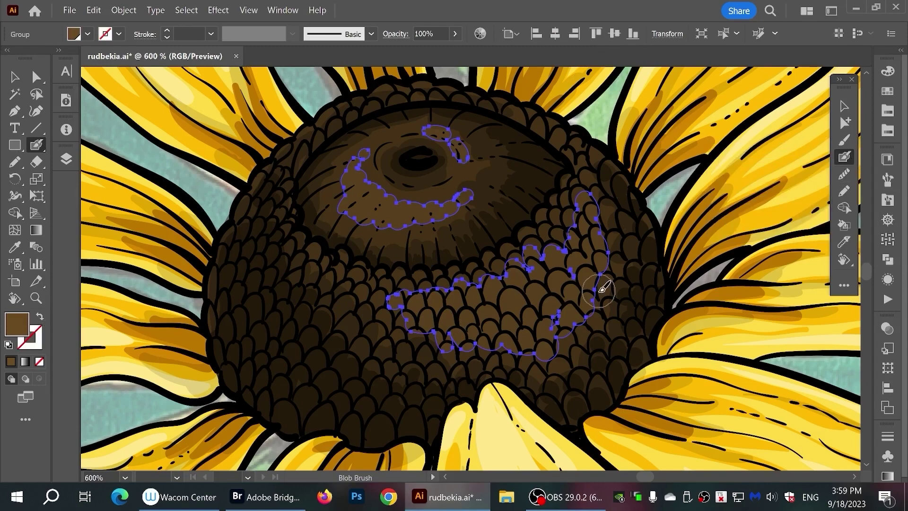
Unite all of Layer 4's objects with Pathfinder and lock the two finished groups
key("F7")
key("ctrl+a")
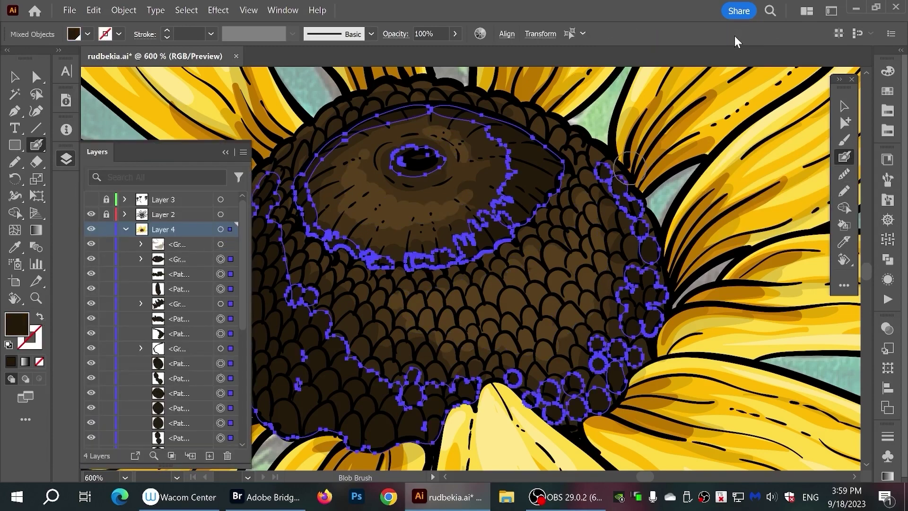
left_click(888, 259)
left_click(830, 228)
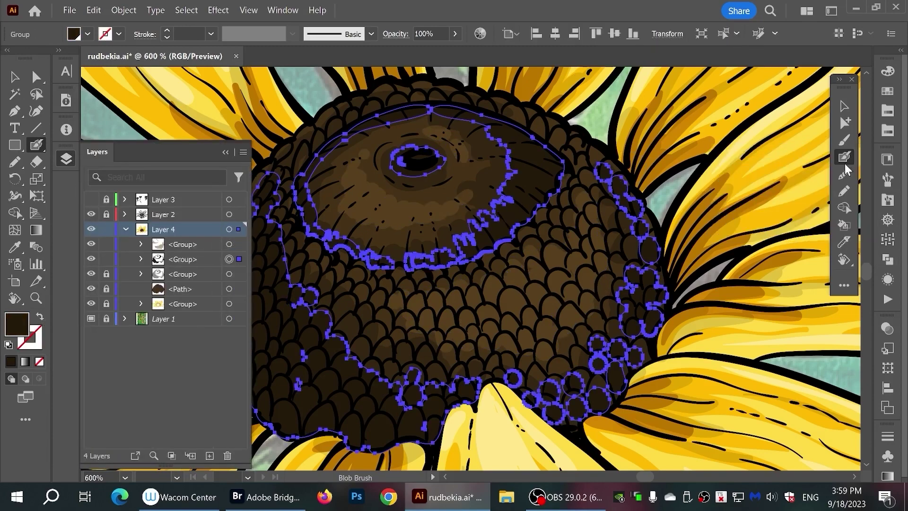
left_click(106, 259)
left_click(106, 245)
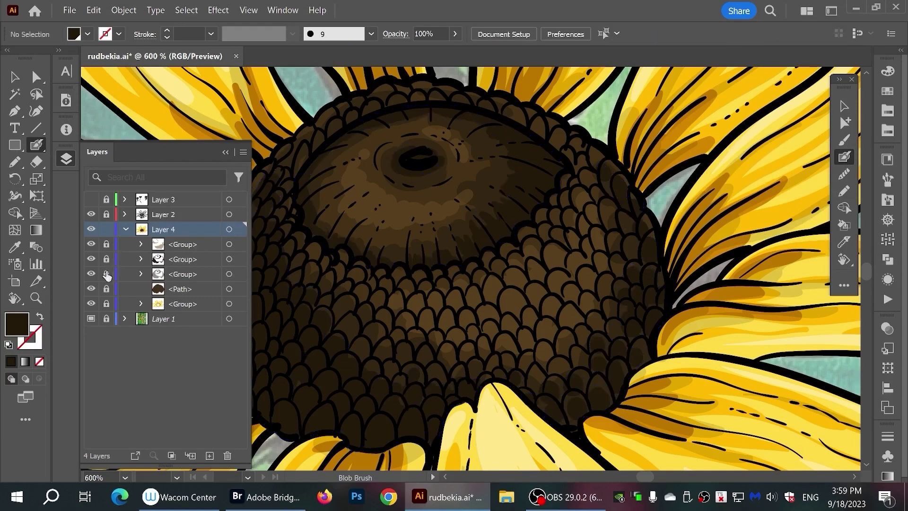
Paint light-brown Blob Brush highlights and small marks onto the seed head
key("shift+x")
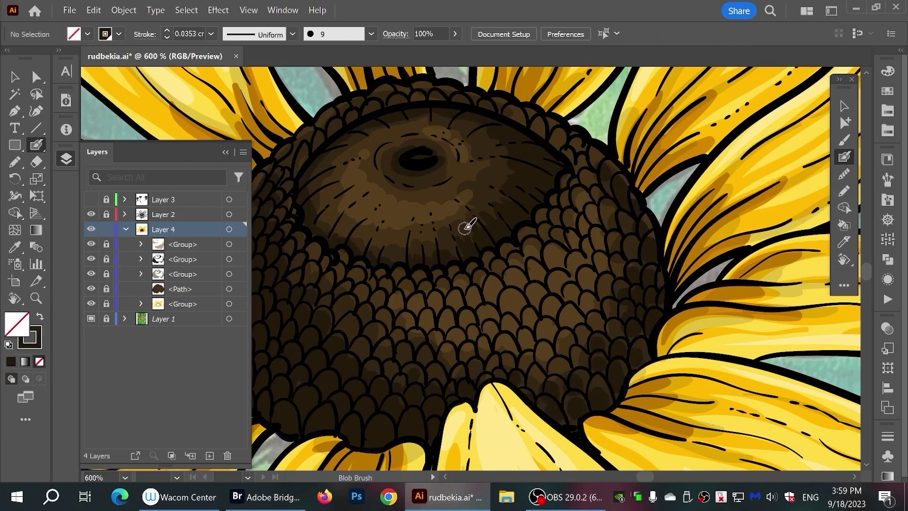
left_click(118, 34)
left_click(64, 57)
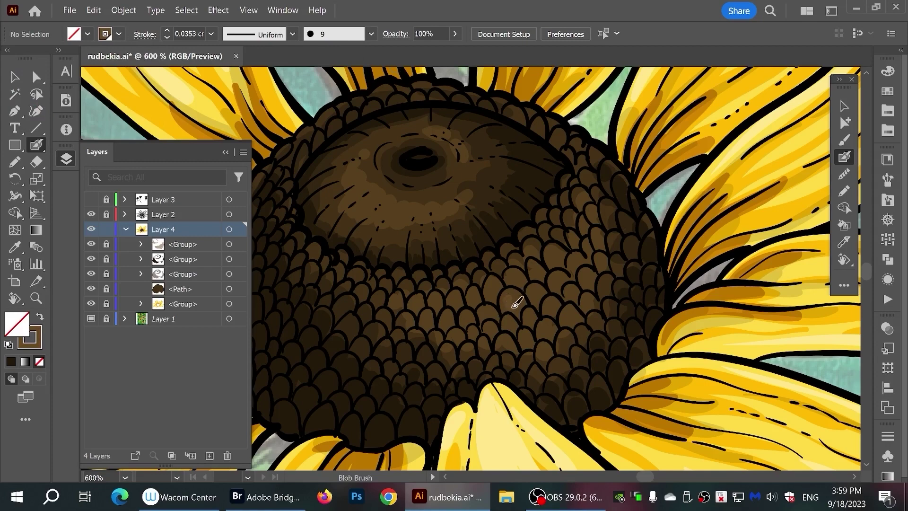
mouse_move(517, 303)
left_mouse_down()
mouse_move(530, 298)
mouse_move(521, 303)
mouse_move(548, 325)
mouse_move(581, 318)
mouse_move(583, 328)
mouse_move(558, 280)
mouse_move(519, 277)
mouse_move(468, 345)
mouse_move(477, 304)
mouse_move(591, 297)
mouse_move(471, 152)
mouse_move(436, 152)
left_mouse_up()
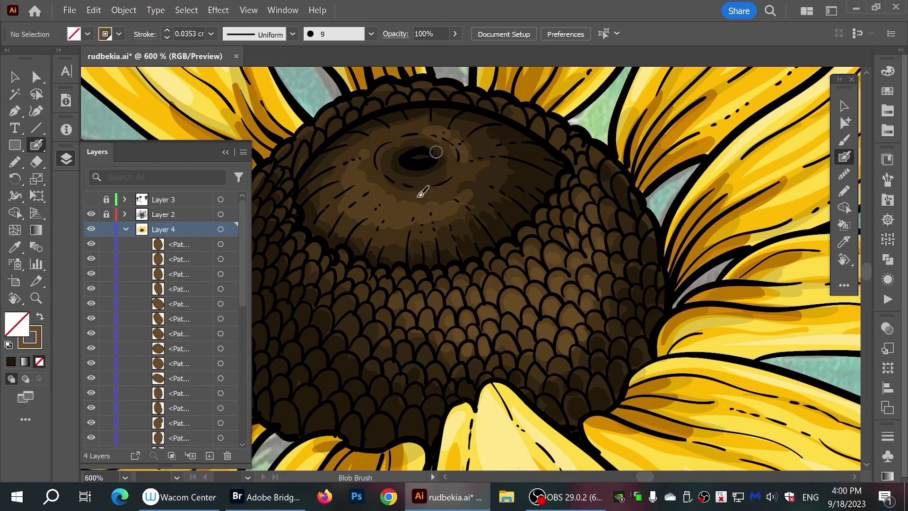
left_click_drag(423, 191, 412, 209)
left_click_drag(436, 126, 355, 175)
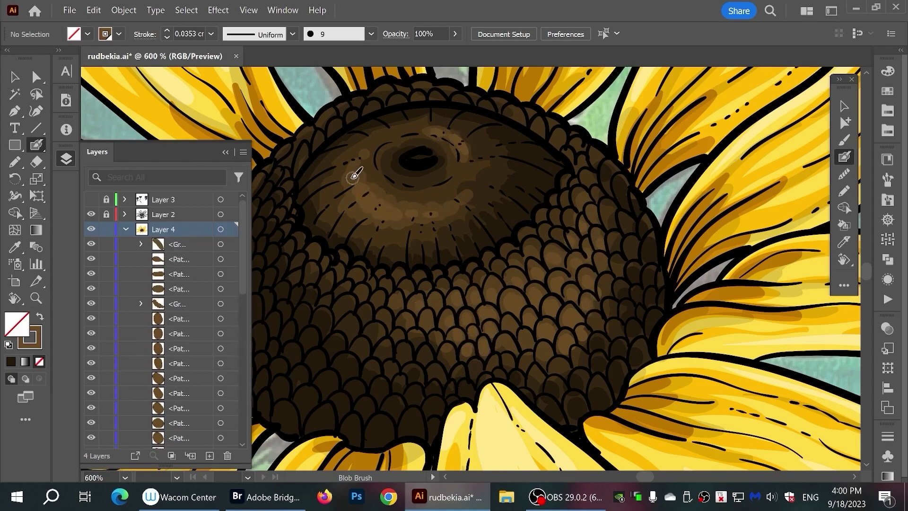
key("ctrl+minus")
key("ctrl+minus")
key("ctrl+minus")
key("ctrl+minus")
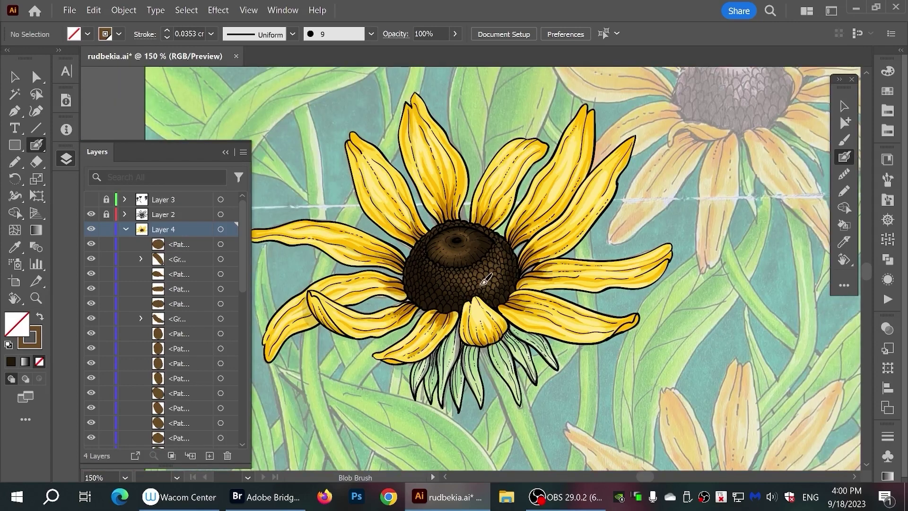
left_click_drag(485, 281, 492, 284)
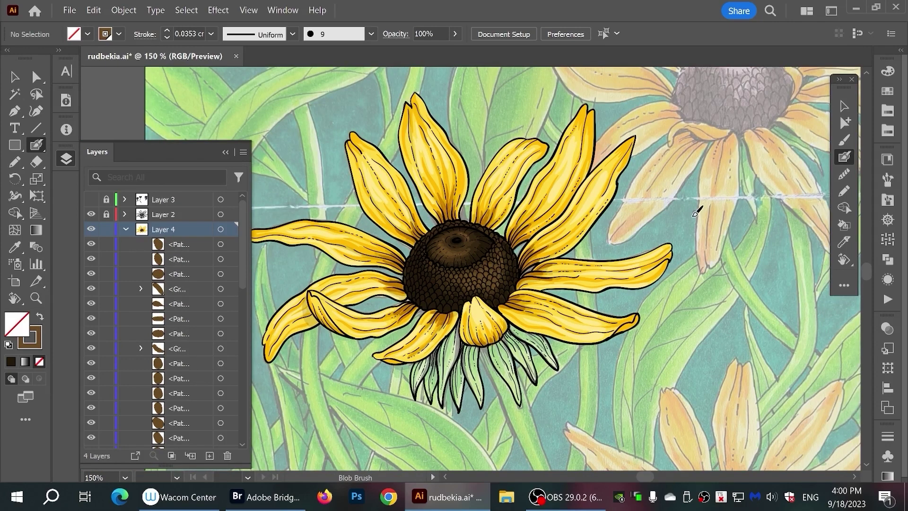
Group the seed-head paths, then group the seed head and petals into one flower
key("ctrl+a")
key("ctrl+g")
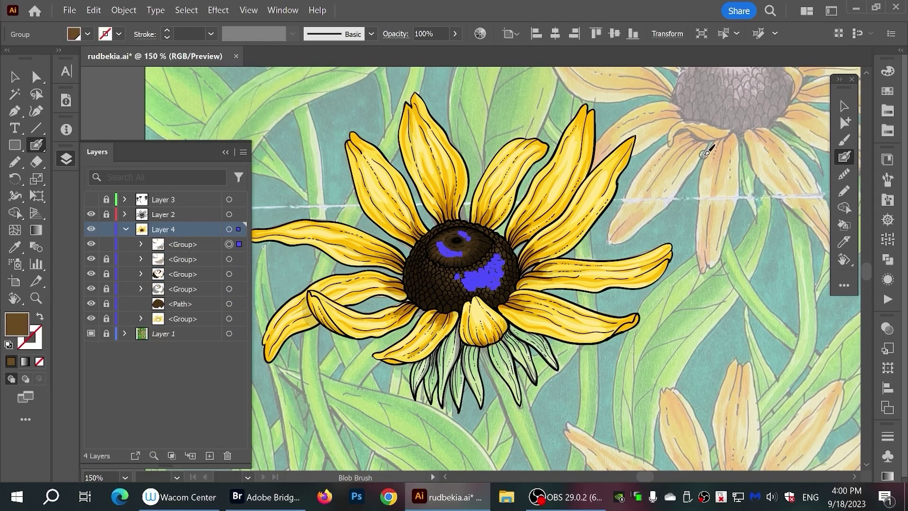
key("v")
key("ctrl+a")
key("ctrl+g")
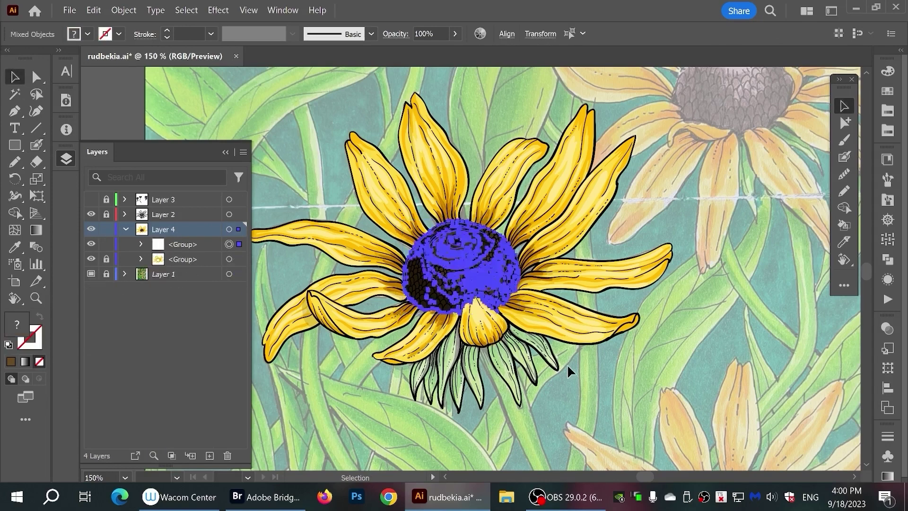
key("ctrl+a")
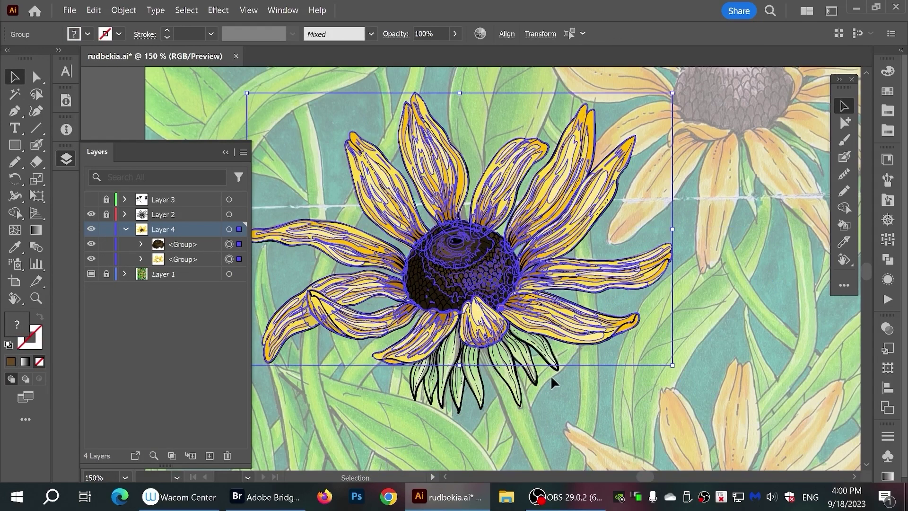
key("ctrl+g")
left_click(603, 406)
scroll(591, 331, "down", 5)
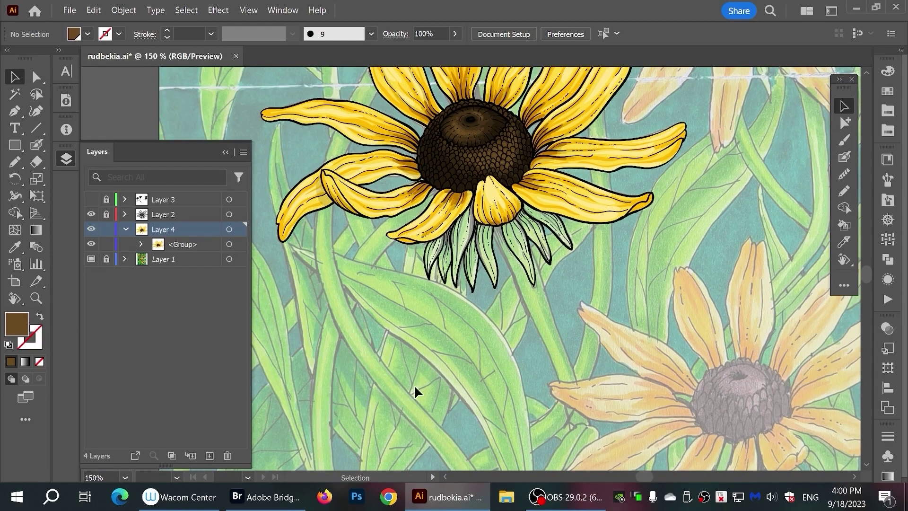
Draw two black Paintbrush stem lines down from the flower head
left_click(38, 147)
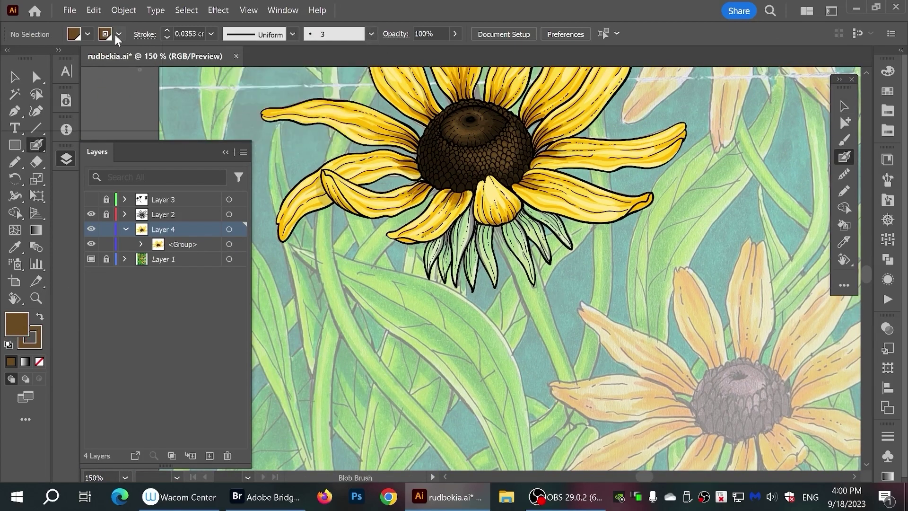
left_click(118, 33)
left_click(22, 68)
scroll(544, 284, "down", 3)
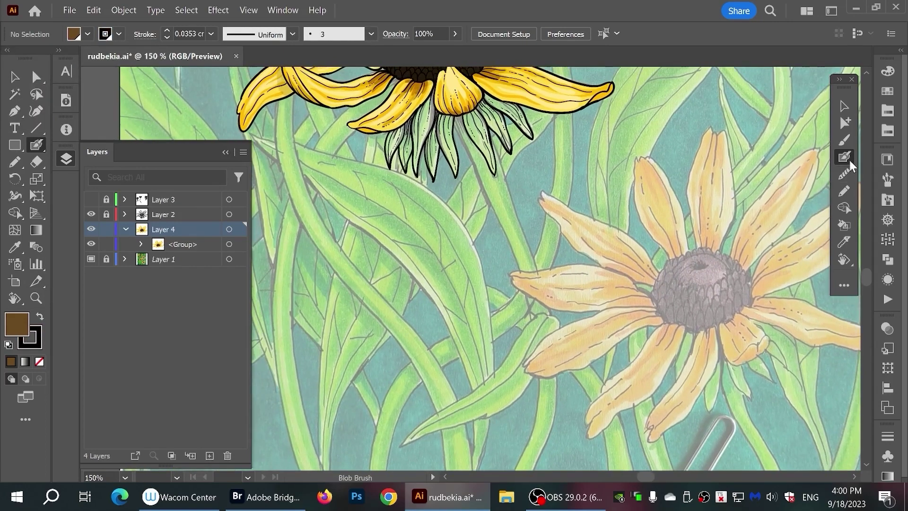
left_click(844, 139)
key("ctrl+minus")
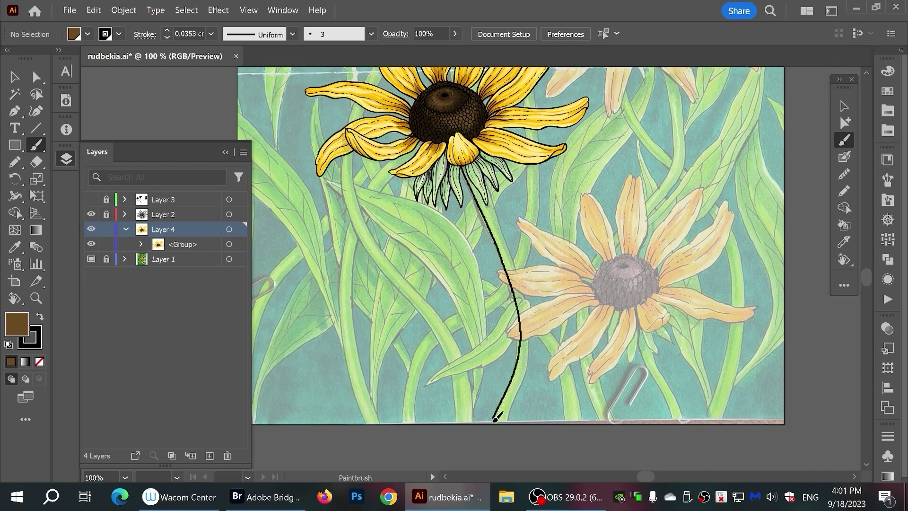
left_click_drag(497, 417, 487, 462)
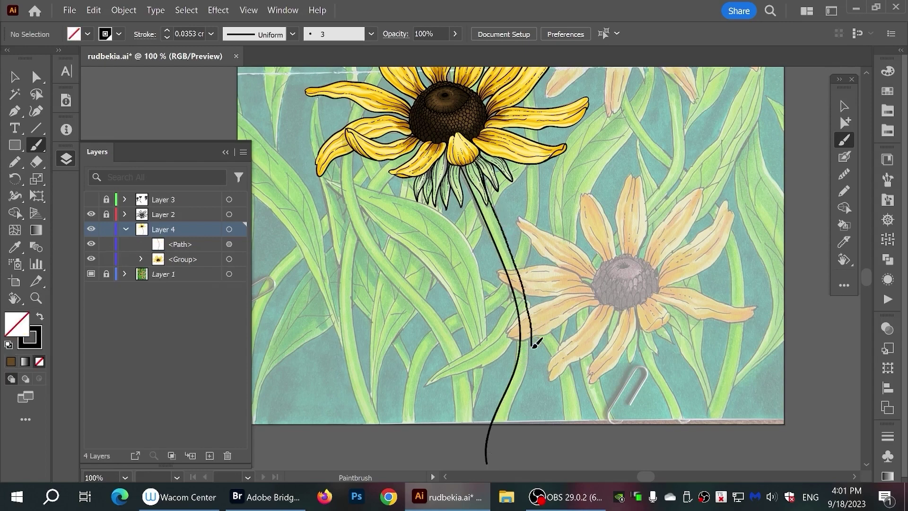
left_click_drag(508, 426, 501, 464)
Inspect the second stem line's anchor points with Direct Selection
key("a")
left_click(505, 425)
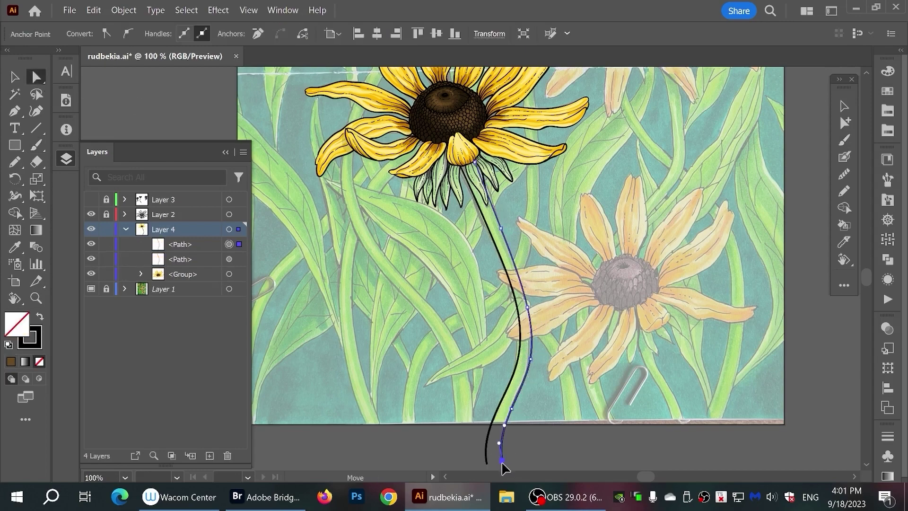
left_click(534, 443)
left_click(528, 301)
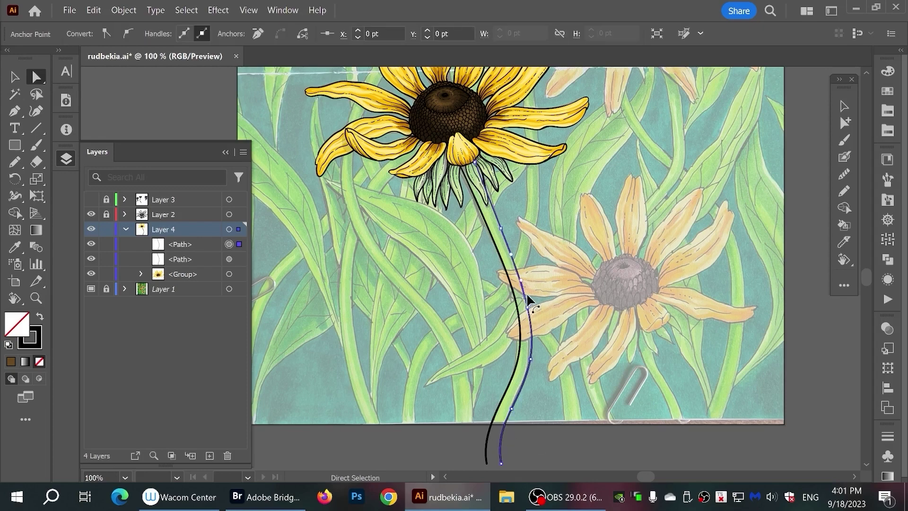
left_click(582, 387)
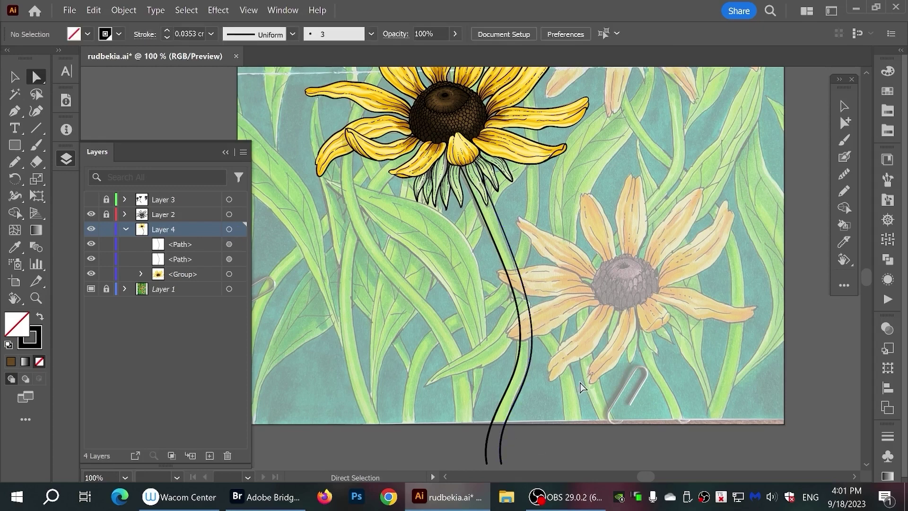
Expand both stem lines into filled shapes with Object > Expand Appearance
key("v")
left_click_drag(492, 340, 559, 382)
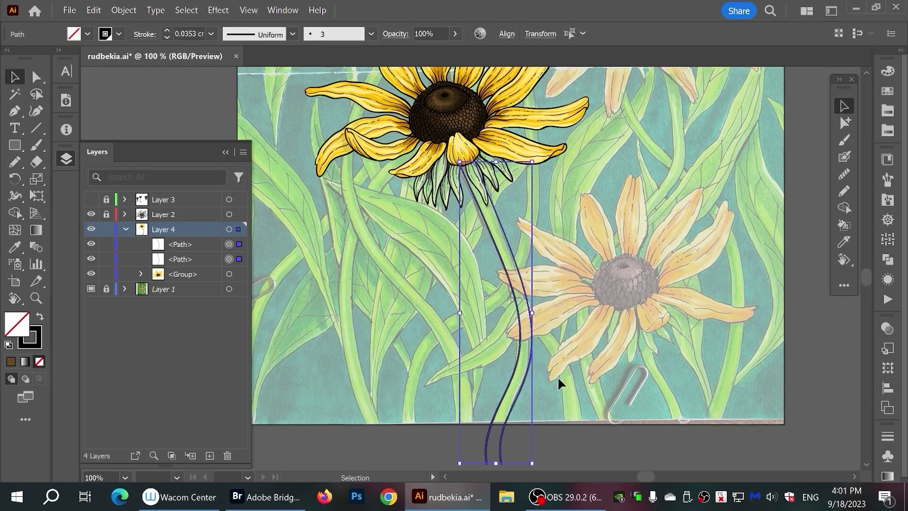
left_click(123, 10)
left_click(224, 175)
scroll(617, 285, "down", 3)
Zoom to 200% and erase the right stem line's top near the flower
key("ctrl+plus")
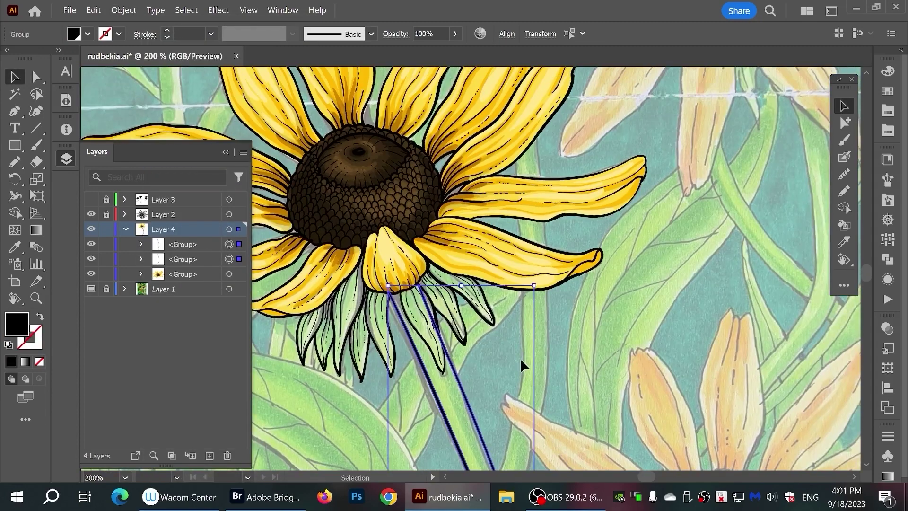
key("shift+e")
left_click_drag(419, 283, 432, 326)
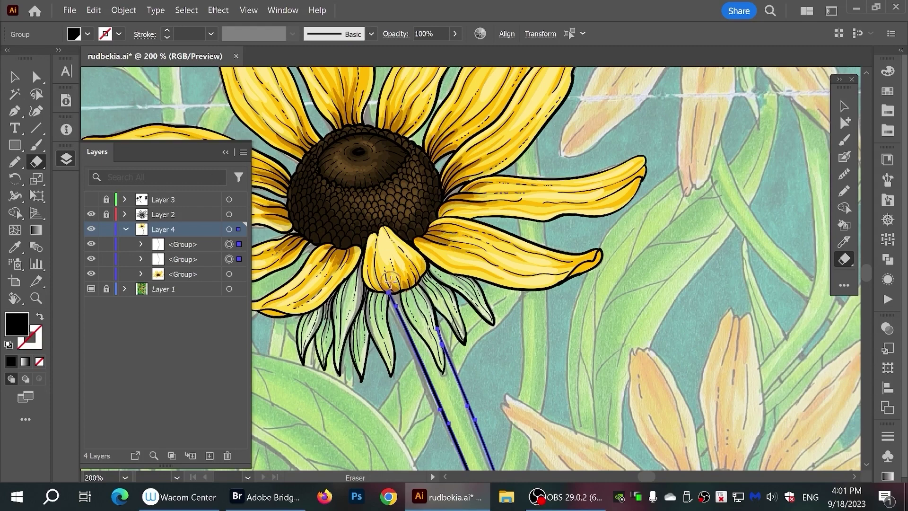
key("v")
left_click(588, 372)
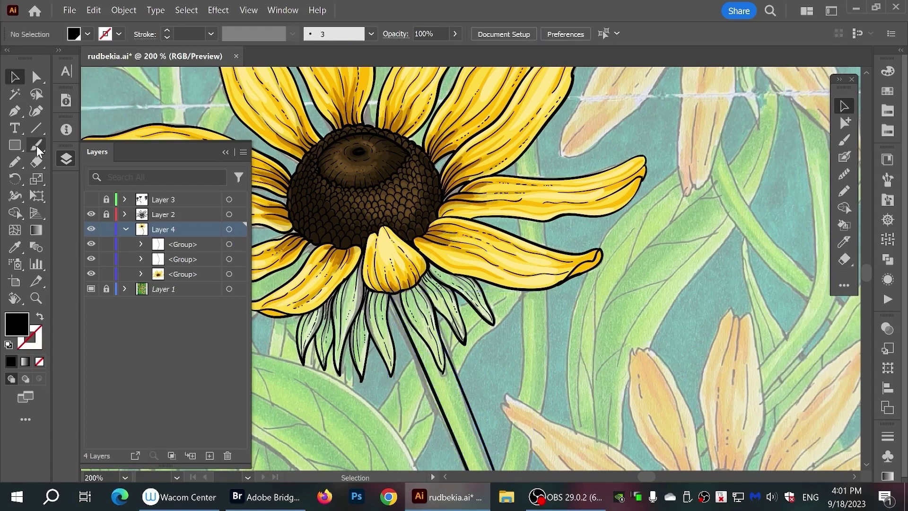
left_click(38, 150)
left_click(371, 34)
Paint short 1 pt dashes along the stem's right edge below the flower head
mouse_move(399, 287)
left_mouse_down()
mouse_move(428, 343)
mouse_move(420, 329)
left_mouse_up()
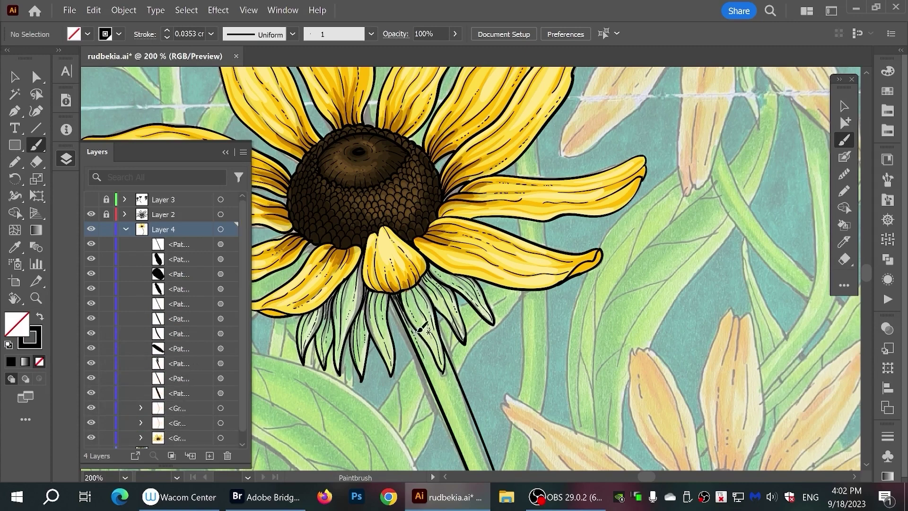
mouse_move(483, 375)
left_mouse_down()
mouse_move(445, 245)
mouse_move(410, 236)
mouse_move(433, 284)
left_mouse_up()
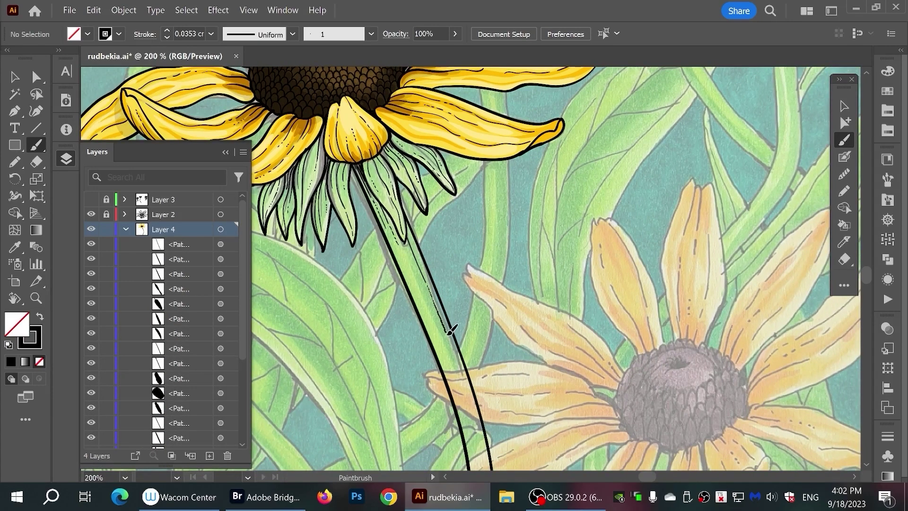
left_click_drag(411, 232, 434, 279)
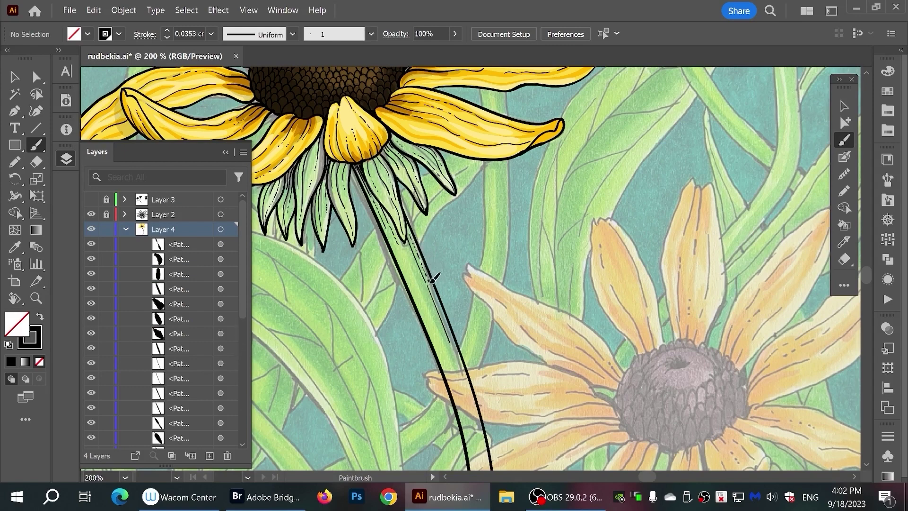
left_click_drag(408, 249, 434, 307)
left_click_drag(396, 239, 457, 376)
left_click_drag(435, 310, 461, 367)
mouse_move(442, 300)
left_mouse_down()
mouse_move(450, 305)
mouse_move(434, 272)
left_mouse_up()
key("ctrl+equal")
Select several dash strokes on the stem to inspect them
key("v")
scroll(464, 308, "down", 3)
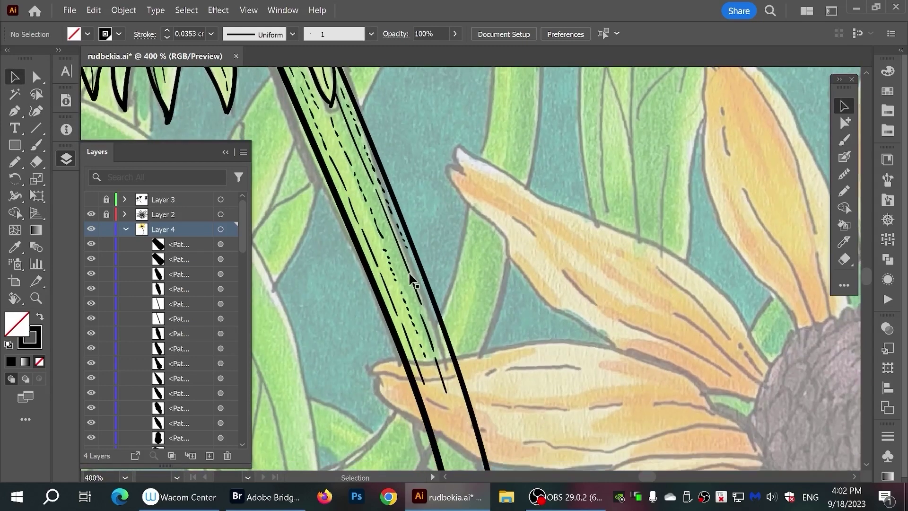
left_click(411, 282)
left_click(404, 141)
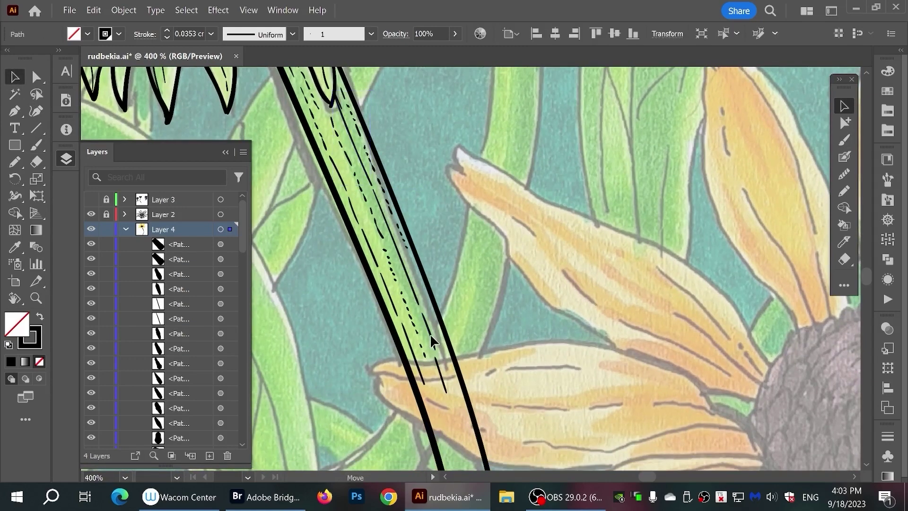
left_click(443, 371)
left_click(503, 314)
left_click(338, 171)
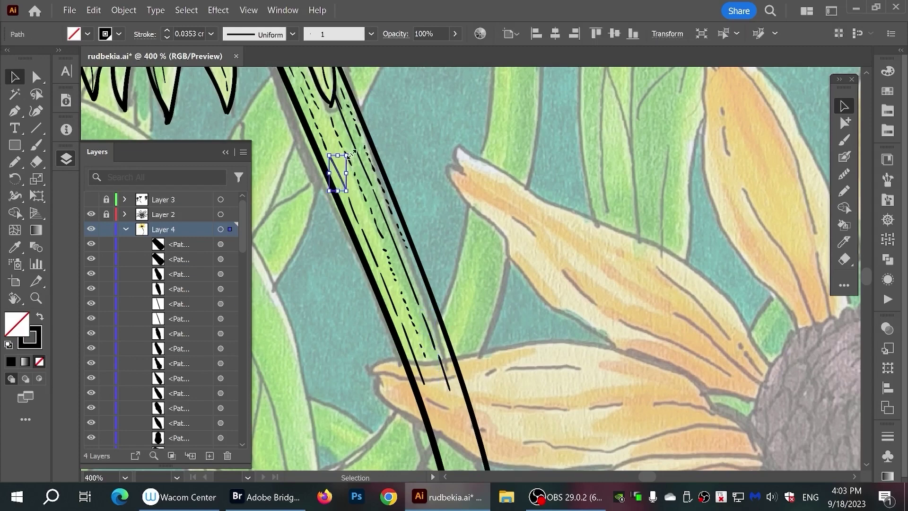
left_click(450, 196)
Paint more short dashes along the upper stem's right edge
key("b")
mouse_move(410, 246)
left_mouse_down()
mouse_move(460, 381)
mouse_move(445, 382)
left_mouse_up()
scroll(438, 381, "down", 5)
mouse_move(377, 149)
left_mouse_down()
mouse_move(393, 164)
mouse_move(410, 244)
mouse_move(407, 185)
mouse_move(416, 216)
left_mouse_up()
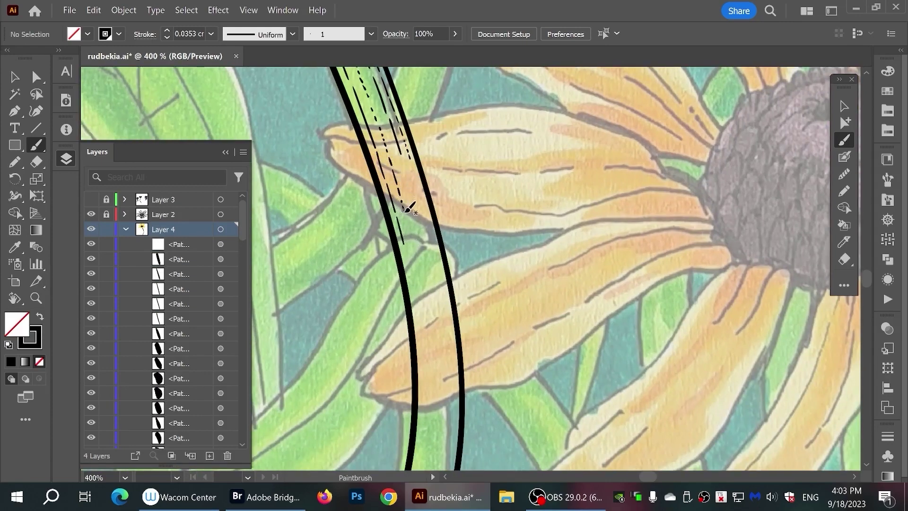
left_click_drag(405, 156, 415, 196)
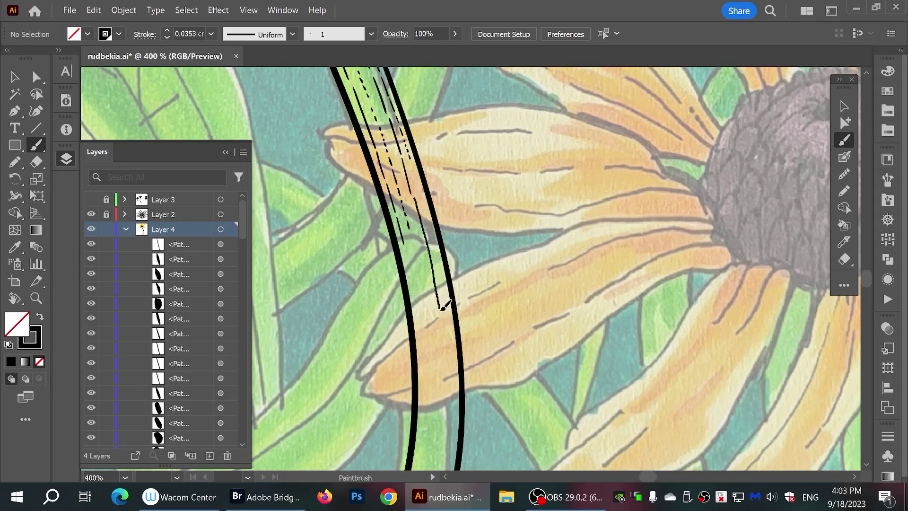
left_click_drag(445, 307, 449, 408)
mouse_move(416, 171)
left_mouse_down()
mouse_move(445, 258)
mouse_move(457, 369)
left_mouse_up()
Continue the dashes further down the stem past the lower flower's petals
left_click(41, 78)
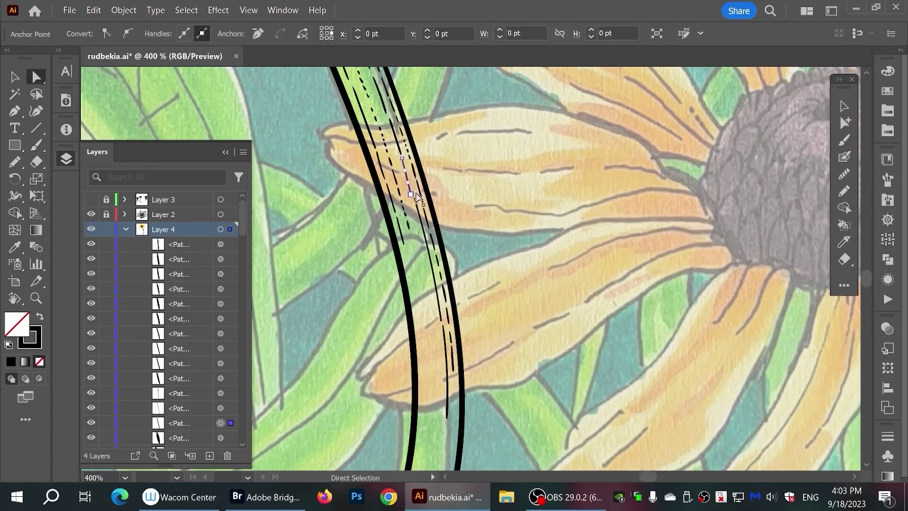
left_click_drag(500, 310, 504, 220)
key("b")
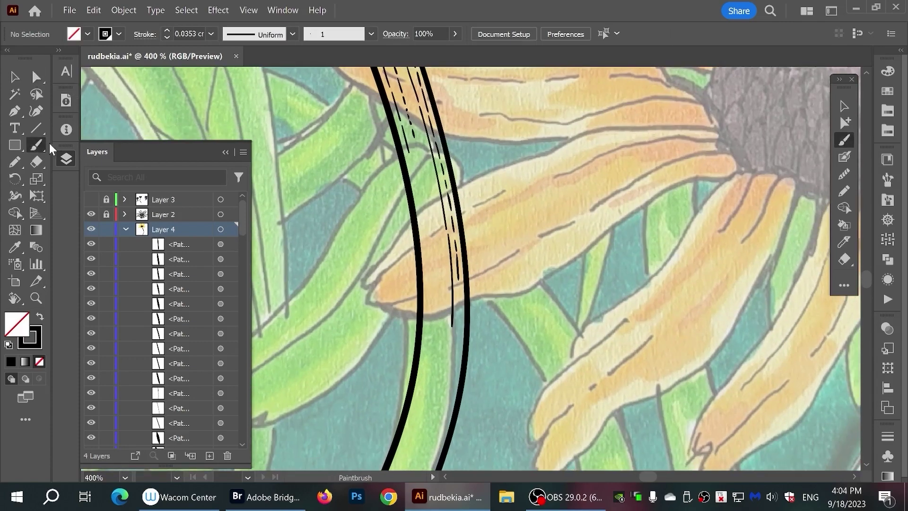
mouse_move(417, 136)
left_mouse_down()
mouse_move(438, 192)
mouse_move(447, 327)
left_mouse_up()
mouse_move(457, 276)
left_mouse_down()
mouse_move(463, 352)
mouse_move(454, 409)
left_mouse_up()
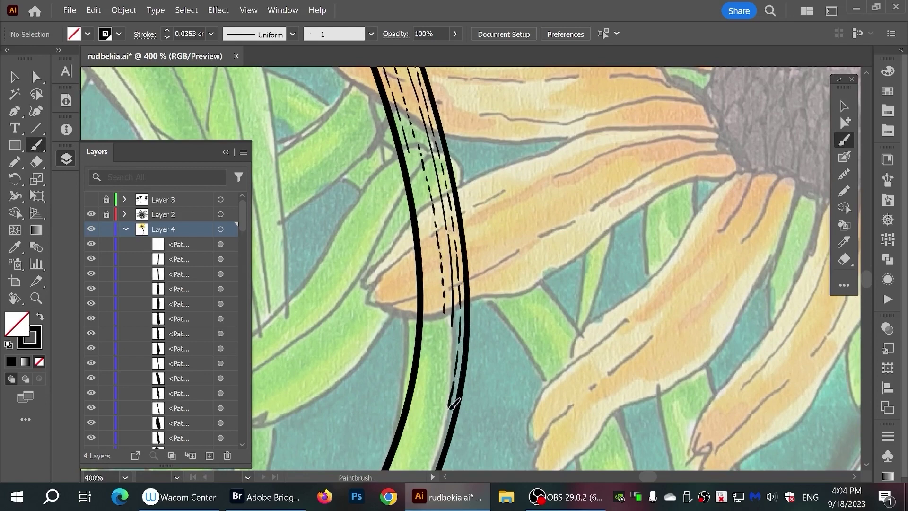
left_click_drag(458, 326, 444, 385)
left_click_drag(415, 151, 432, 261)
left_click_drag(436, 297, 515, 165)
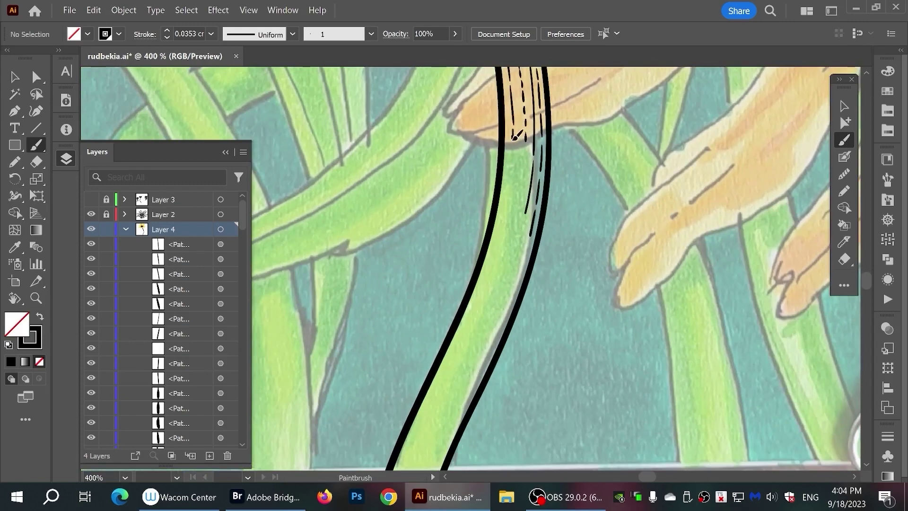
Draw a dash and nudge its end slightly up with Direct Selection
left_click_drag(507, 208, 494, 251)
key("a")
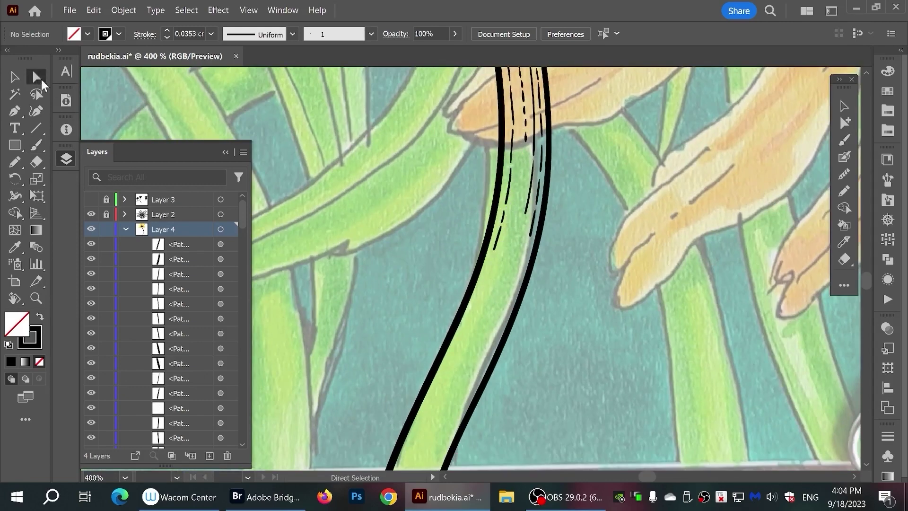
left_click(514, 125)
left_click_drag(515, 123, 512, 111)
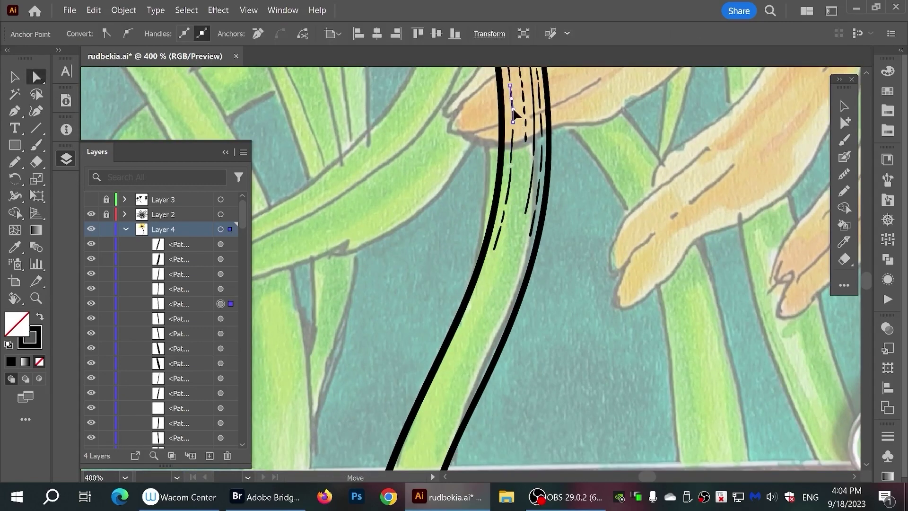
left_click(537, 244)
Paint more dashes down the middle part of the stem
key("b")
left_click_drag(532, 141, 518, 201)
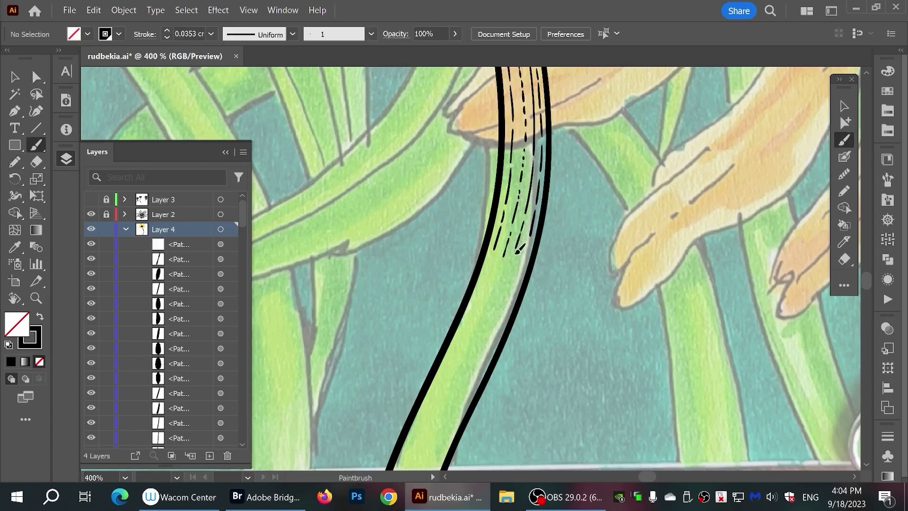
left_click_drag(505, 290, 480, 349)
left_click_drag(530, 250, 464, 405)
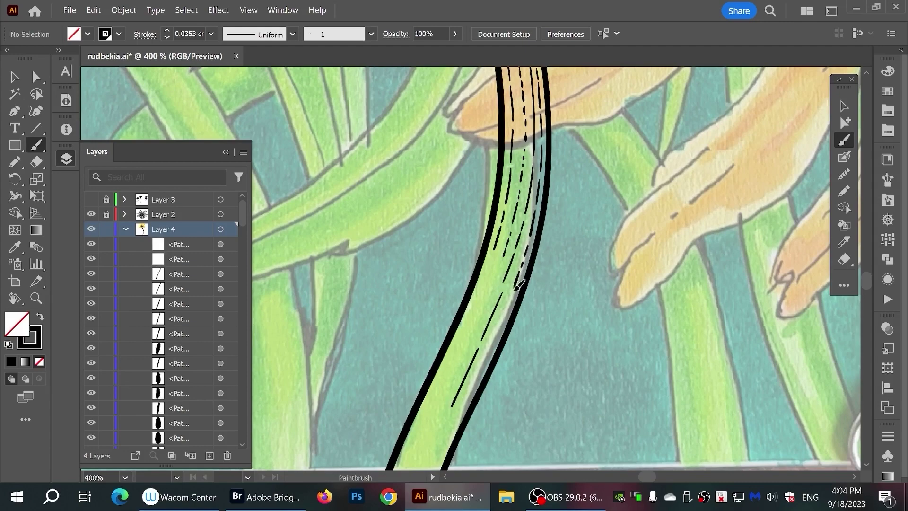
left_click_drag(531, 366, 587, 295)
left_click_drag(555, 179, 503, 331)
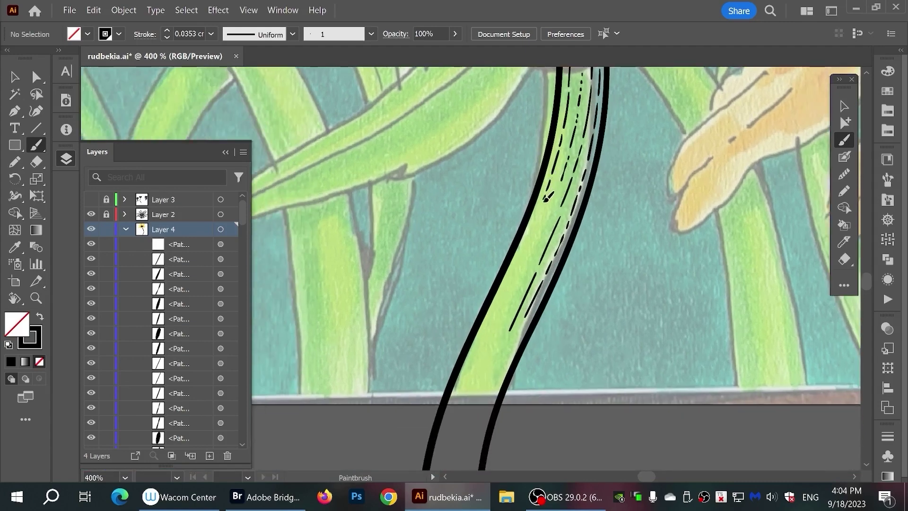
left_click_drag(535, 232, 473, 390)
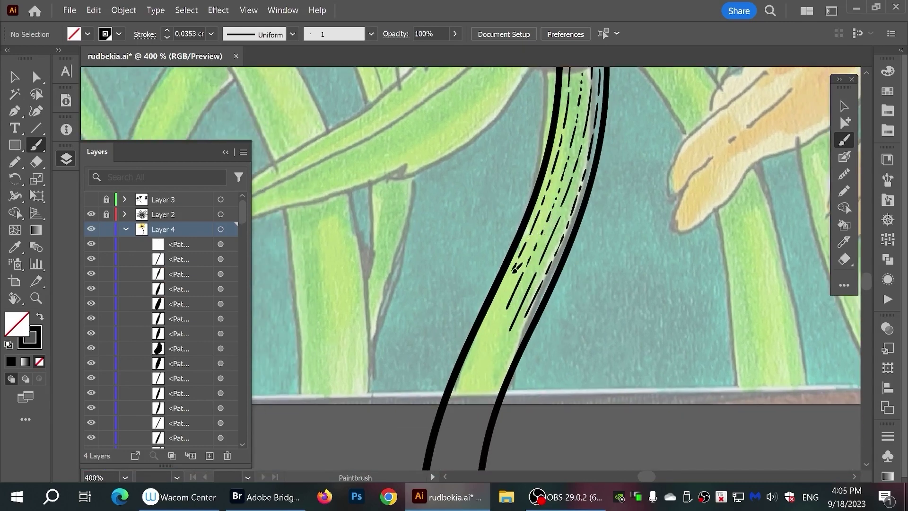
Add long dashes reaching the stem's two bottom ends
scroll(596, 189, "down", 3)
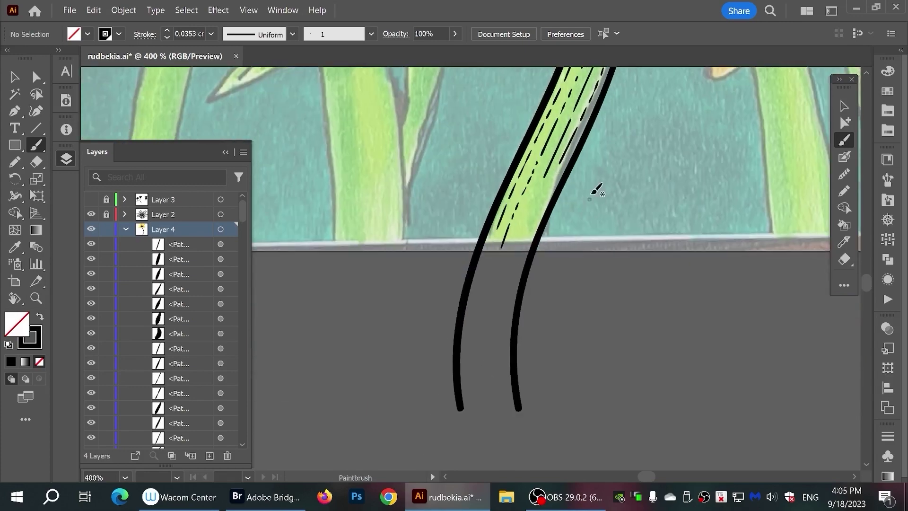
left_click_drag(533, 209, 496, 408)
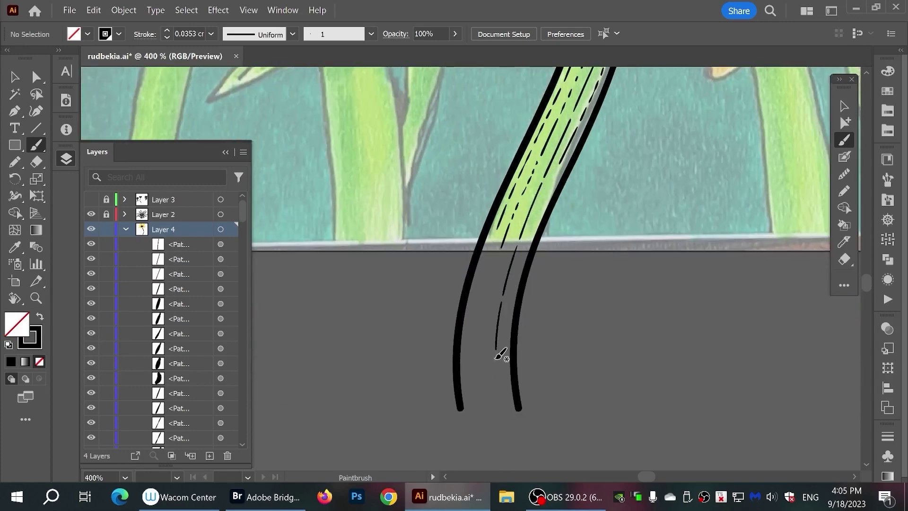
mouse_move(554, 194)
left_mouse_down()
mouse_move(505, 362)
mouse_move(508, 411)
left_mouse_up()
left_click_drag(497, 258, 484, 406)
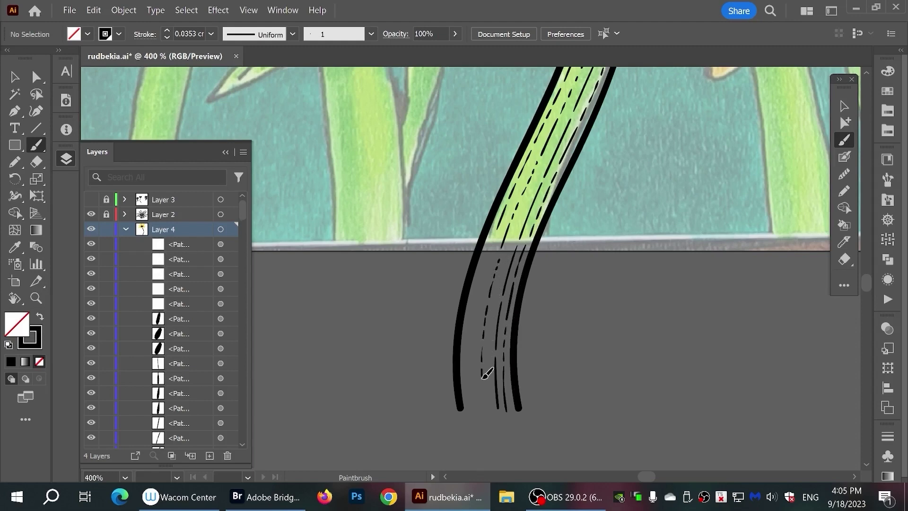
left_click_drag(495, 243, 474, 409)
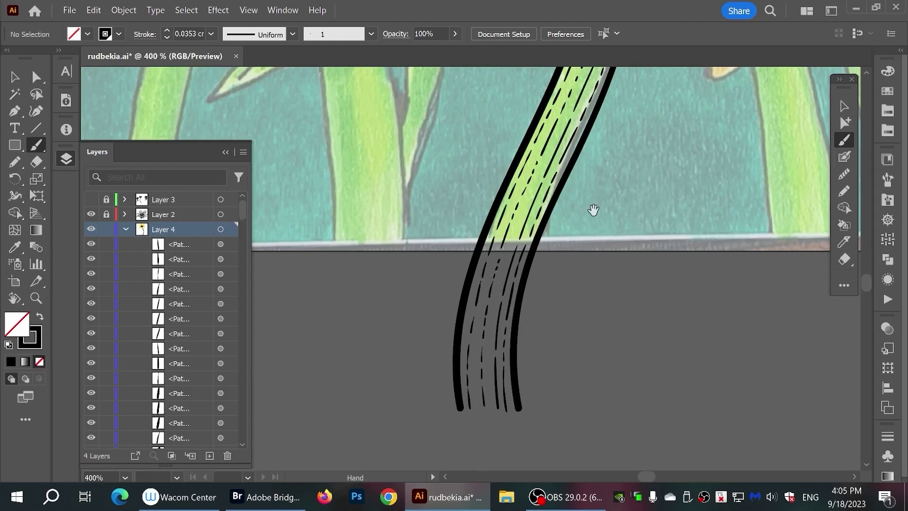
Pan back to the flower head and check the stem's right outline
scroll(314, 196, "up", 5)
left_click_drag(586, 130, 608, 307)
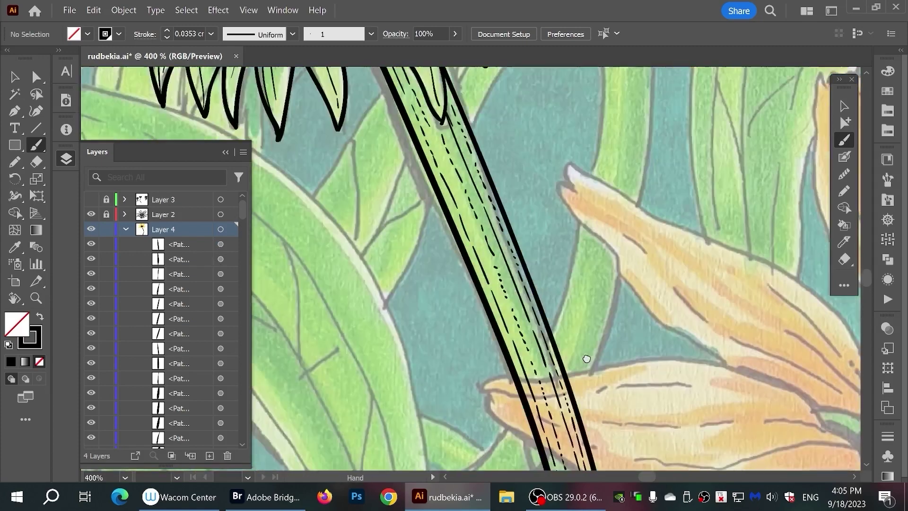
key("v")
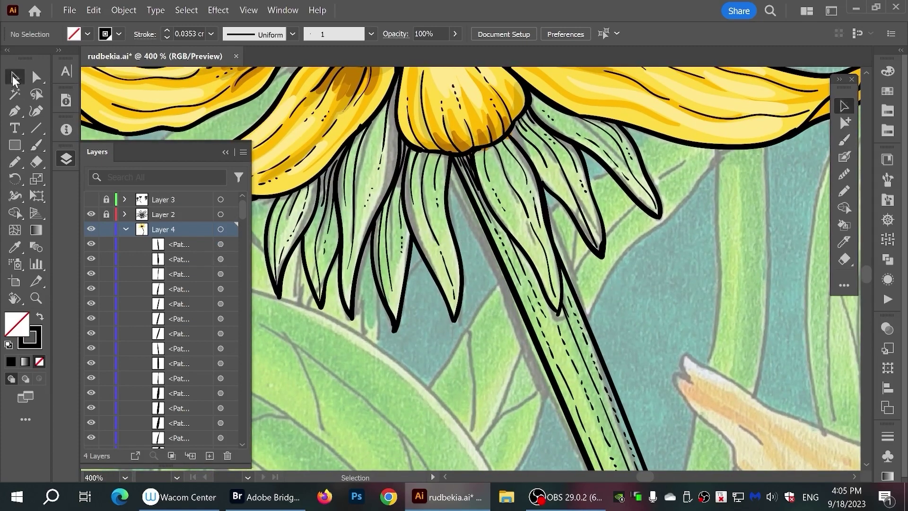
left_click(615, 355)
left_click(545, 189)
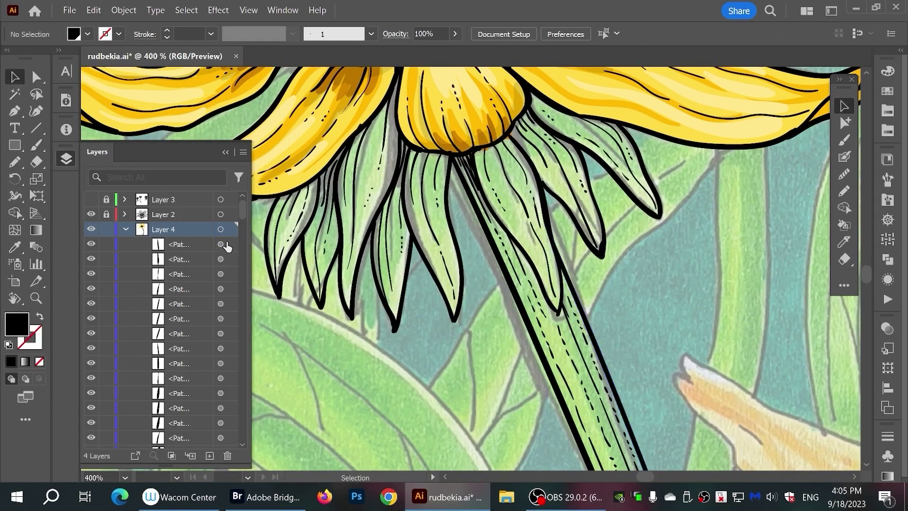
scroll(232, 331, "down", 10)
scroll(237, 424, "down", 5)
Expand the stem's appearance and group its paths into one stem group
key("ctrl+minus")
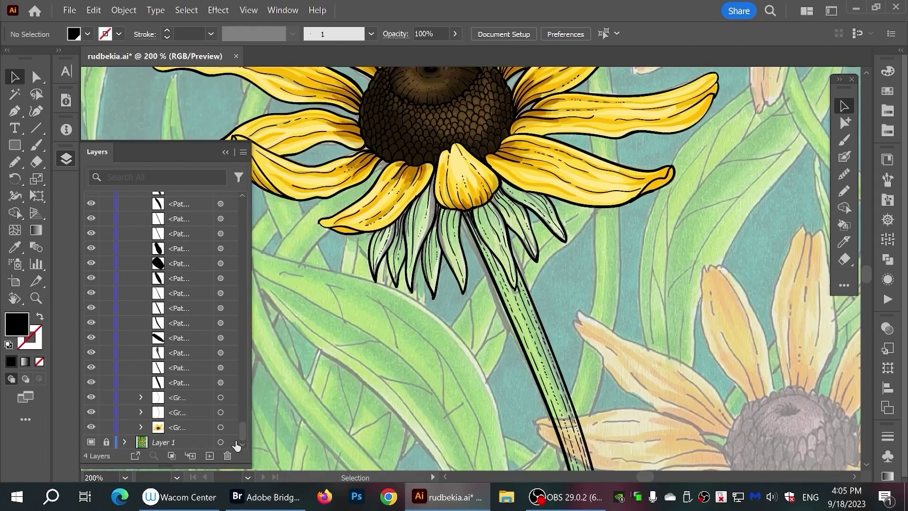
key("ctrl+minus")
left_click_drag(511, 364, 554, 392)
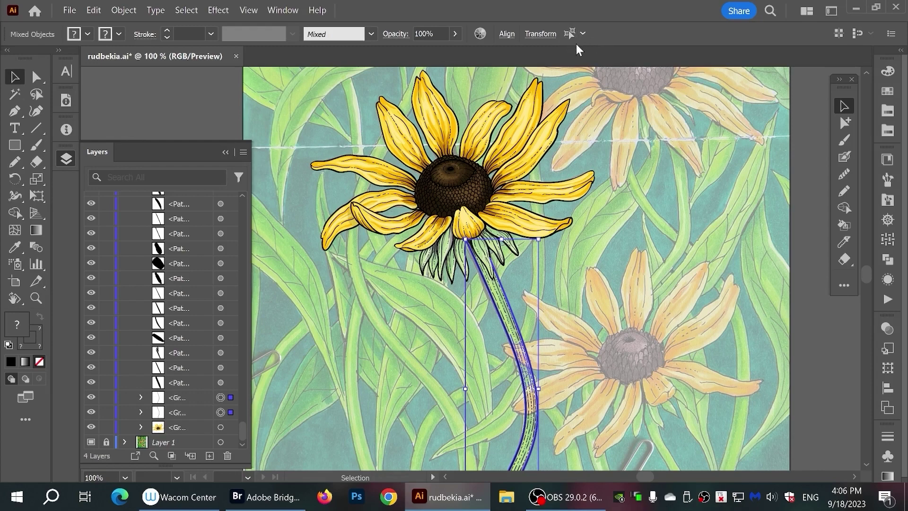
left_click(124, 10)
left_click(215, 174)
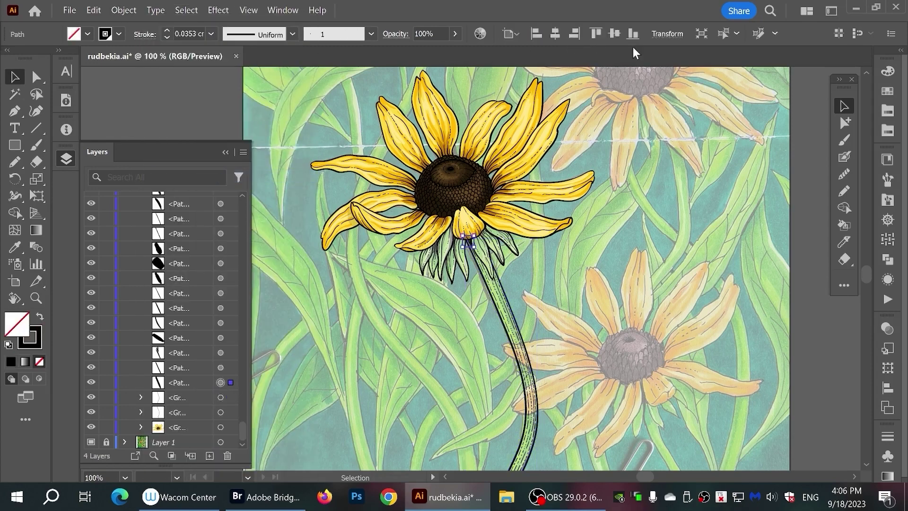
left_click(124, 10)
key("ctrl+g")
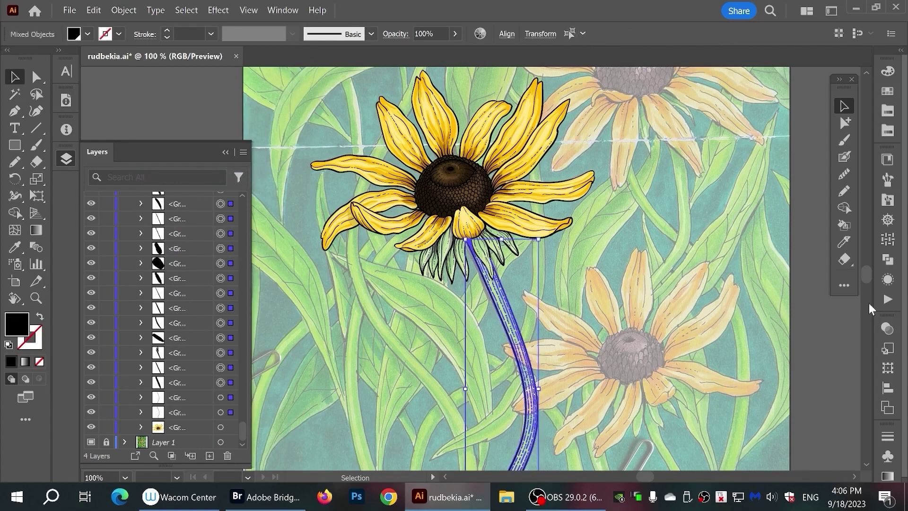
left_click(888, 260)
left_click(629, 308)
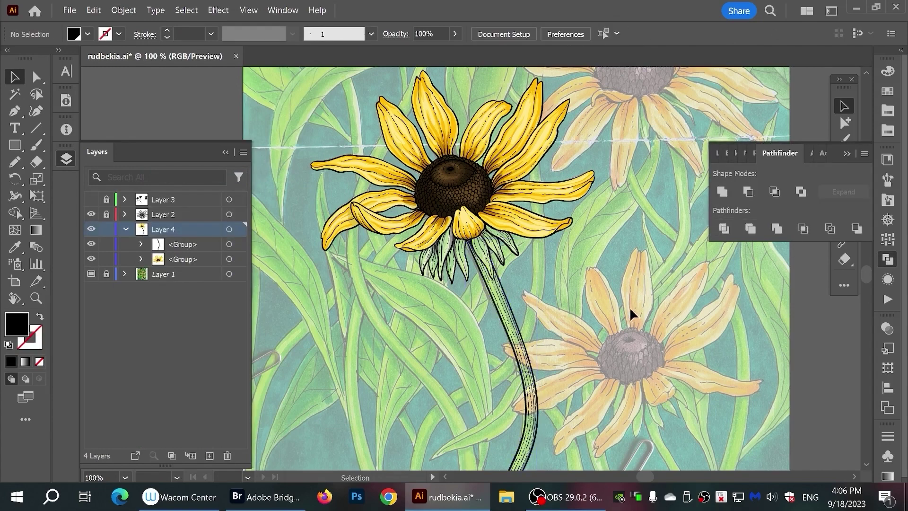
Group all of Layer 2's petal paths together
left_click(125, 215)
left_click(230, 214)
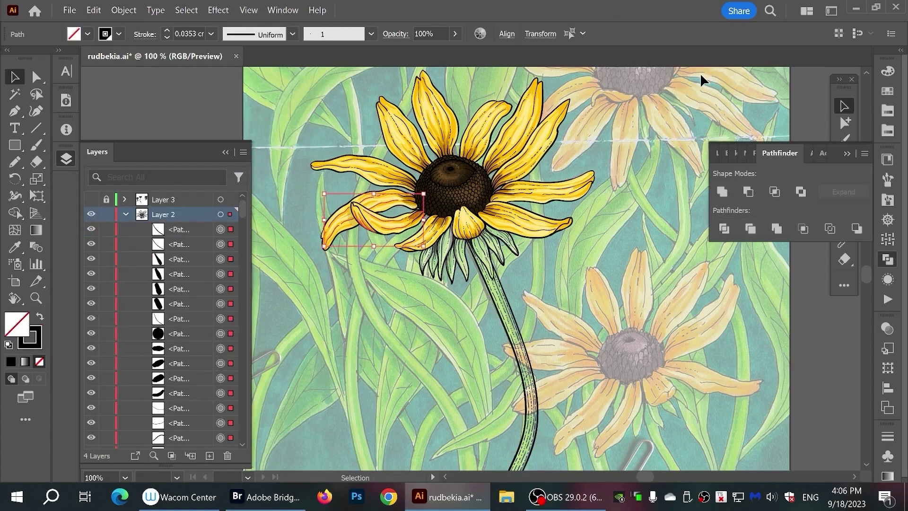
scroll(244, 438, "down", 10)
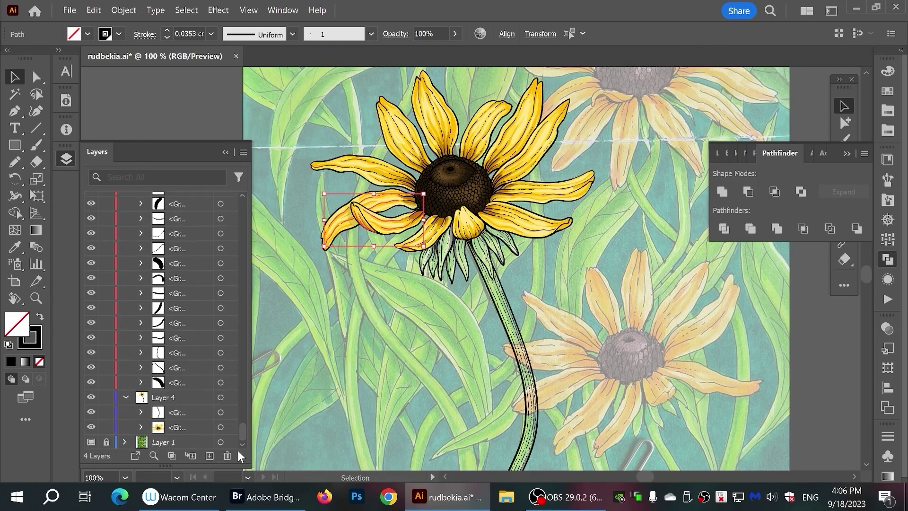
left_click(124, 10)
left_click(162, 83)
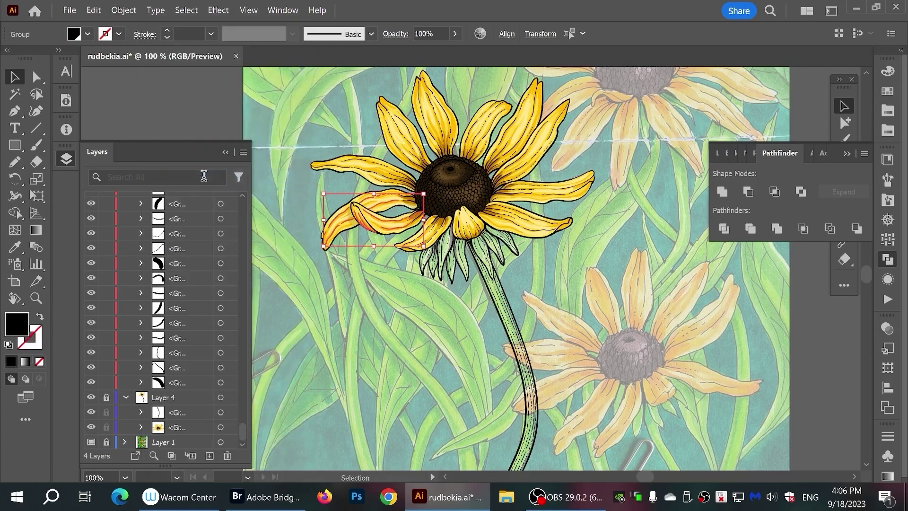
left_click(632, 279)
Combine the flower head parts in Pathfinder and move the stem group into Layer 2
key("ctrl+a")
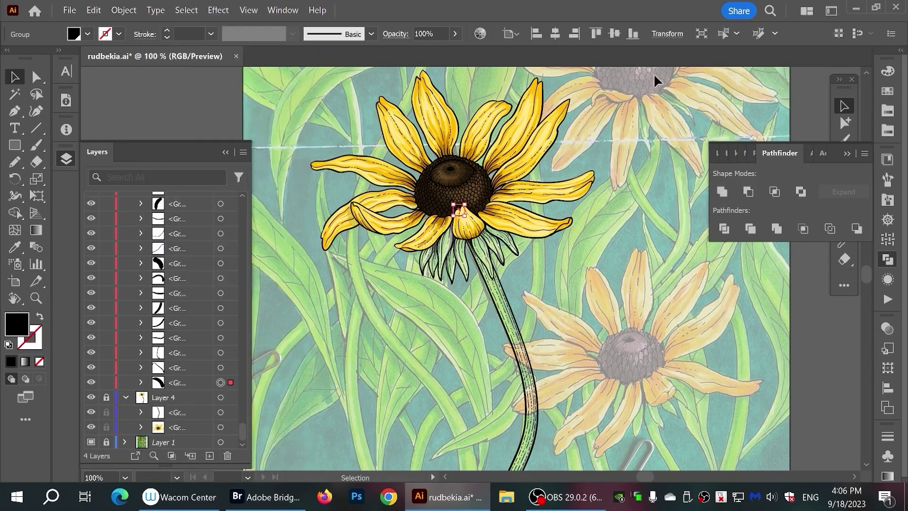
left_click(720, 197)
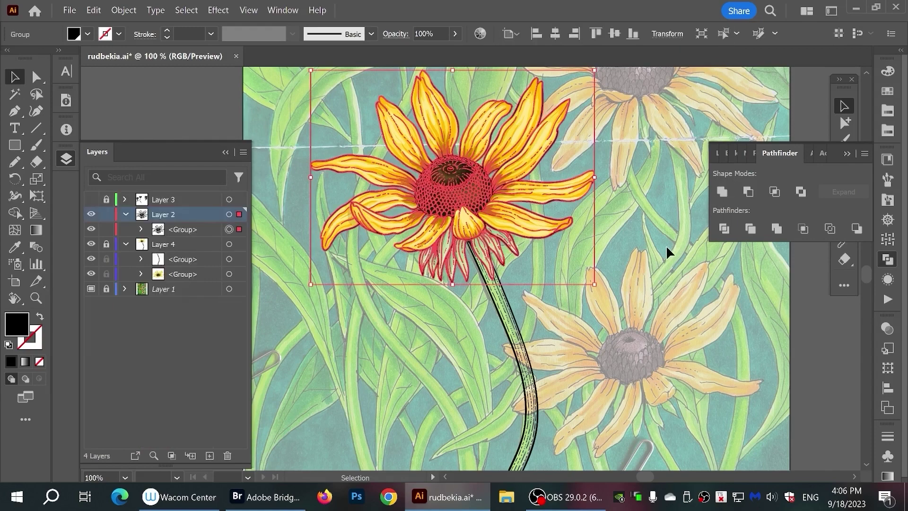
left_click(627, 303)
left_click(521, 250)
left_click(530, 285)
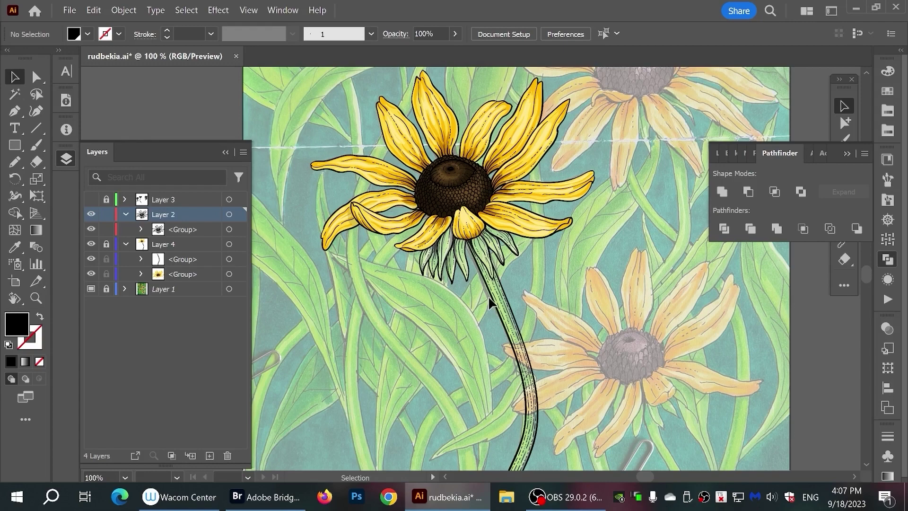
left_click_drag(179, 259, 111, 218)
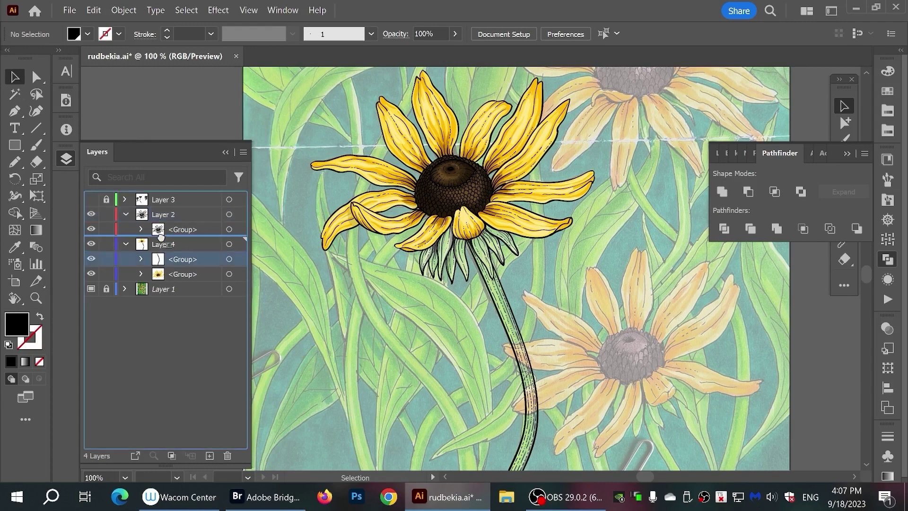
Zoom in and use the Pencil to trace bright green fills over six sepals under the flower head
key("ctrl+equal")
key("ctrl+equal")
key("ctrl+equal")
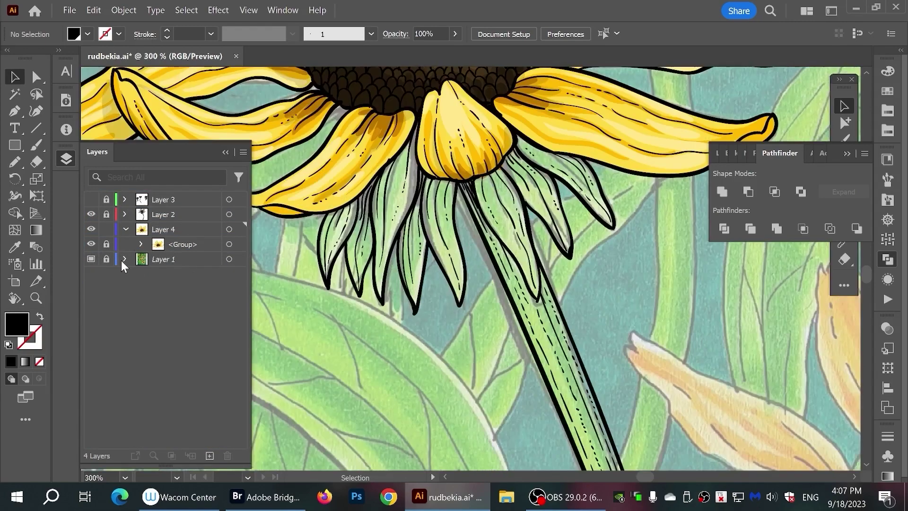
key("n")
left_click(87, 33)
left_click(55, 84)
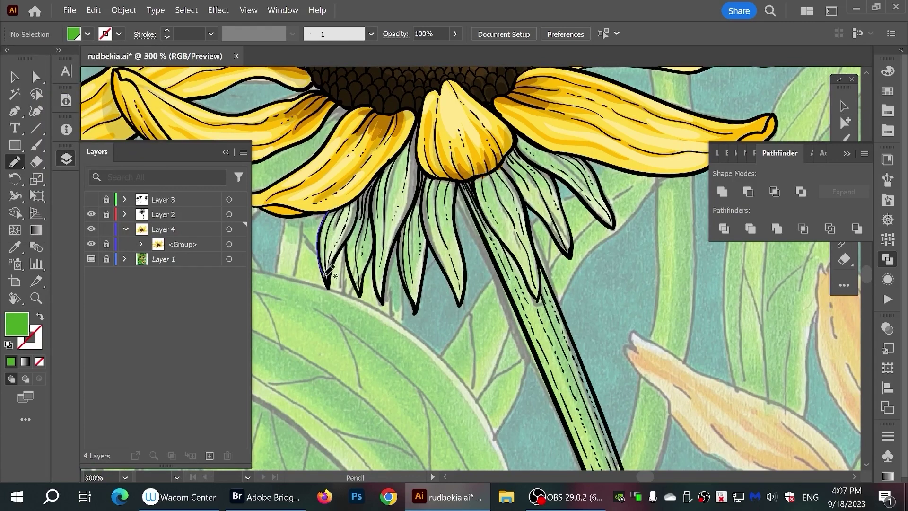
left_click_drag(359, 202, 358, 197)
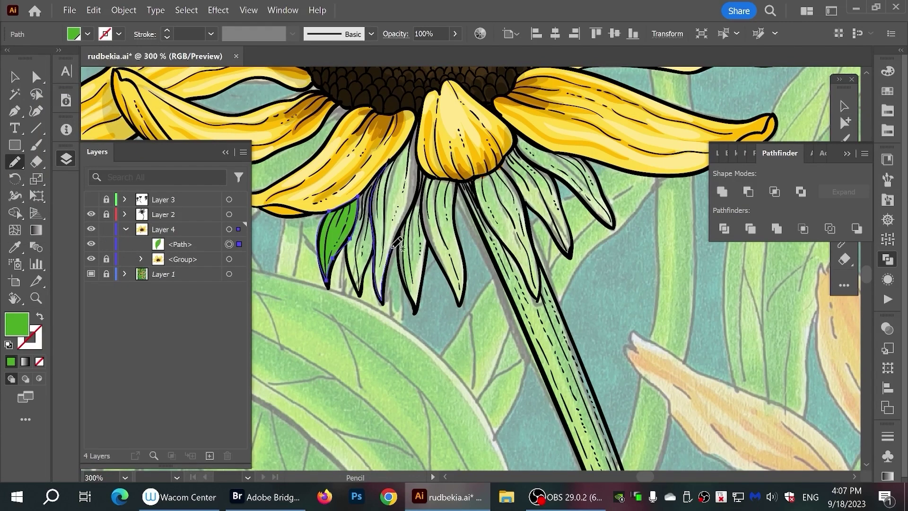
left_click_drag(396, 244, 434, 176)
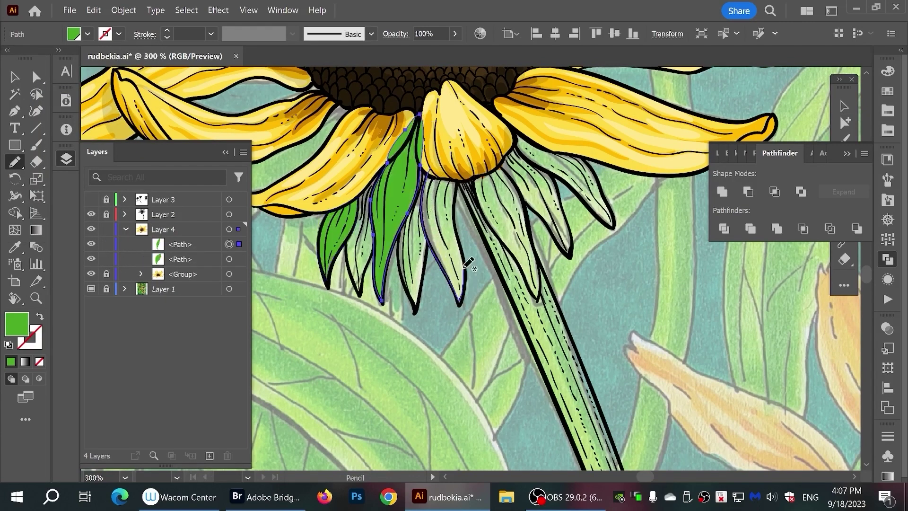
left_click_drag(465, 267, 434, 159)
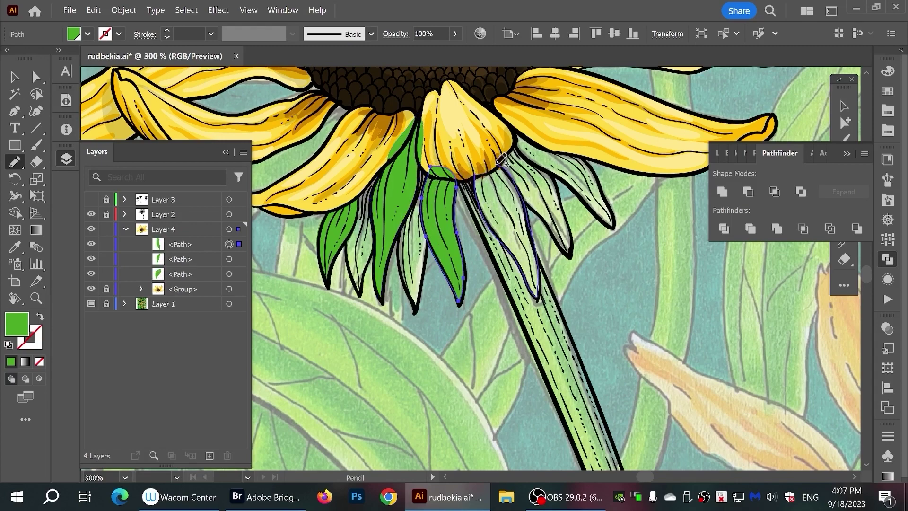
left_click_drag(539, 294, 497, 159)
left_click_drag(514, 244, 415, 181)
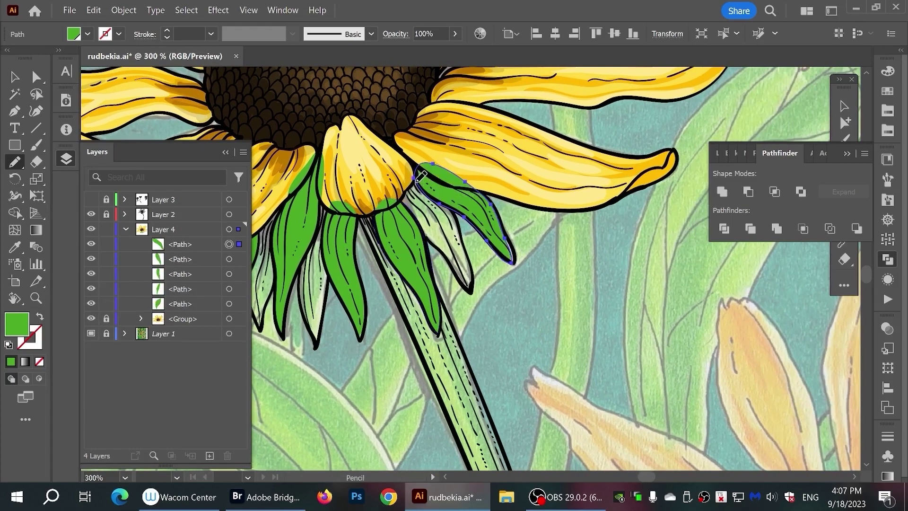
scroll(374, 254, "left", 5)
left_click_drag(389, 296, 370, 255)
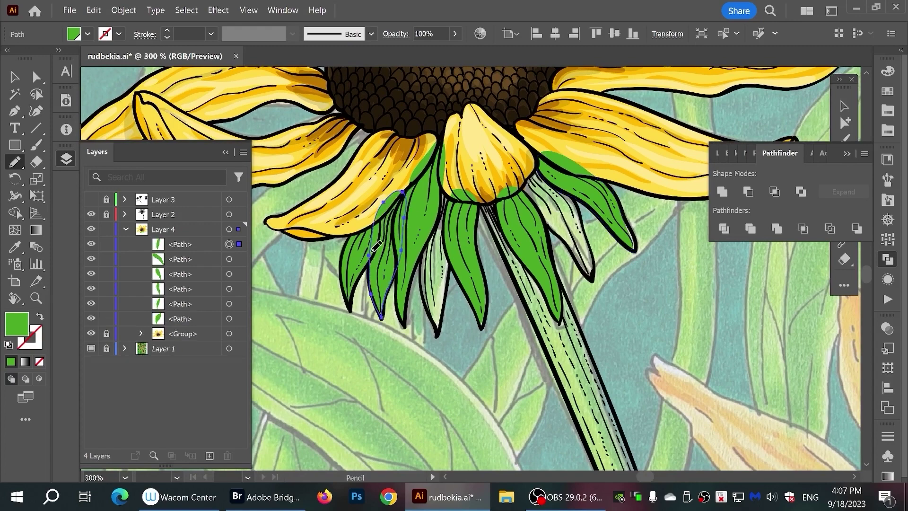
Add dark green fills to three more sepals and group the sepal paths into two groups
left_click(87, 33)
left_click(111, 60)
left_click_drag(443, 180, 426, 272)
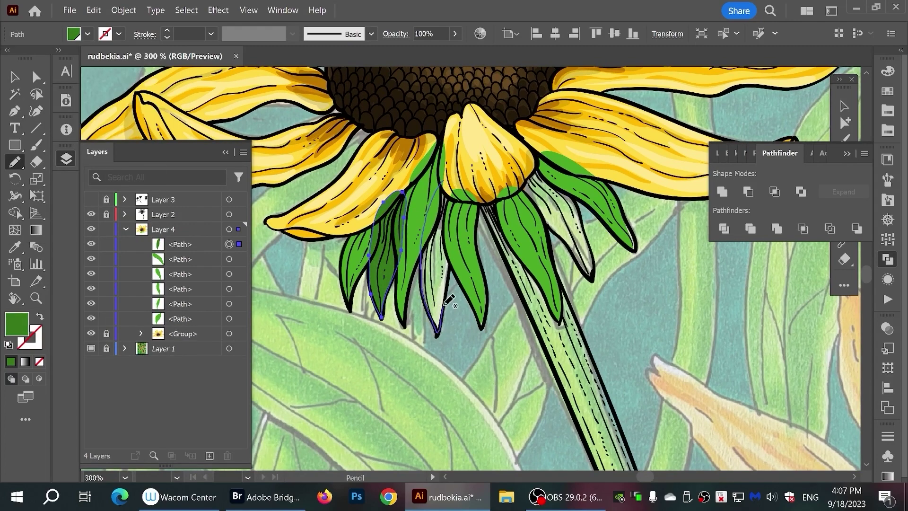
left_click_drag(444, 304, 443, 182)
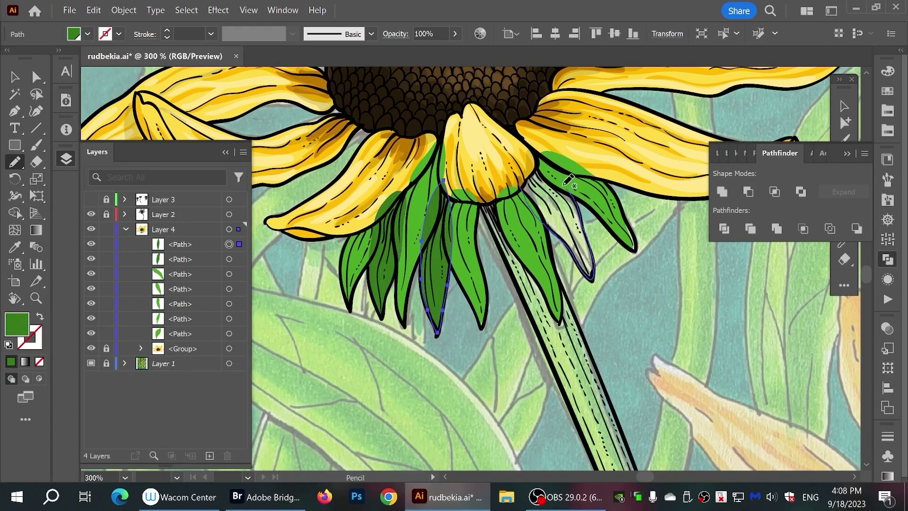
left_click_drag(592, 278, 524, 165)
left_click(722, 33)
key("ctrl+g")
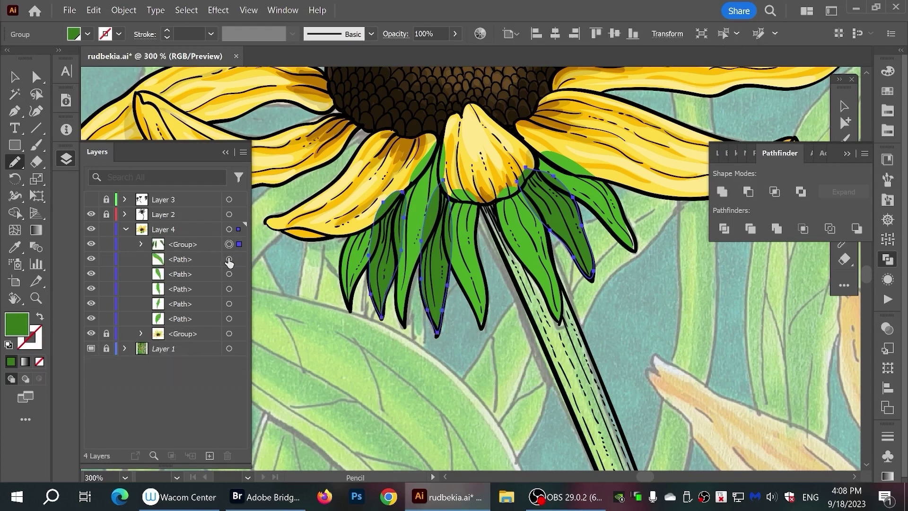
key("ctrl+g")
Zoom in with Direct Selection and adjust anchor points on the left sepal fills
left_click(184, 244)
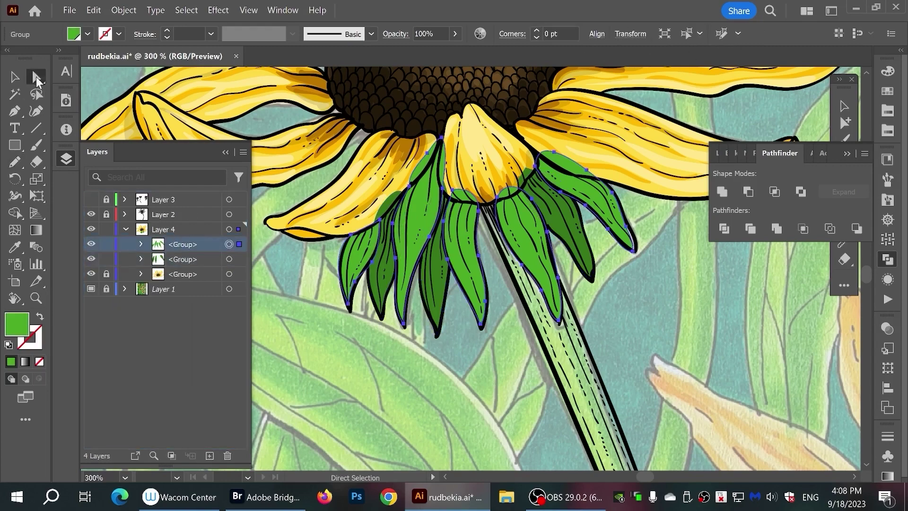
key("a")
left_click(407, 367)
key("ctrl+plus")
key("ctrl+plus")
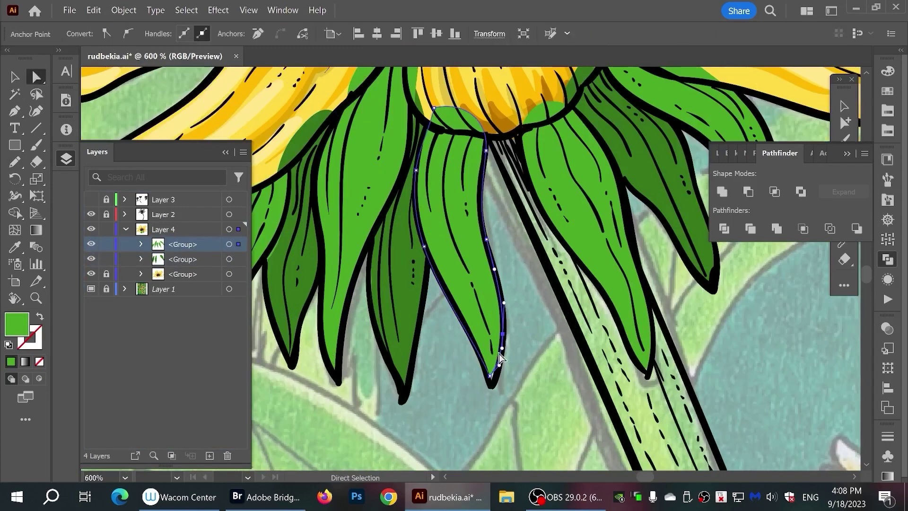
left_click_drag(499, 354, 477, 338)
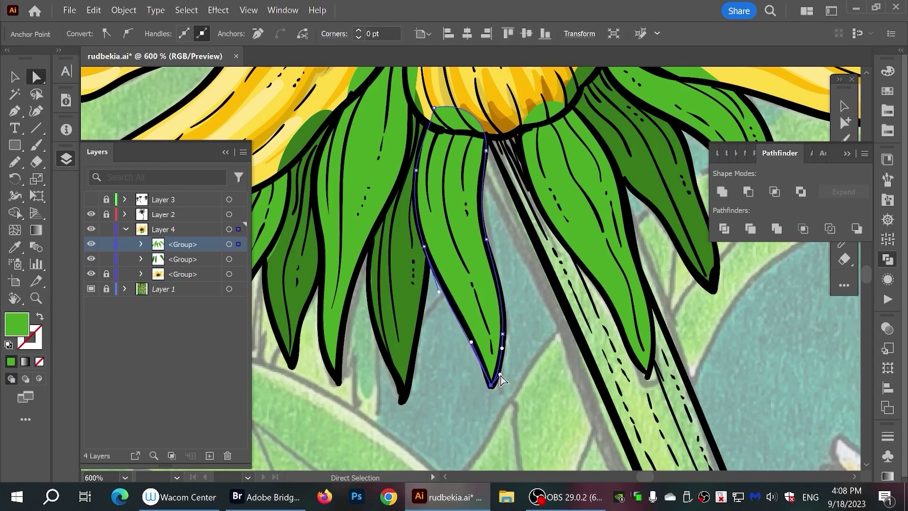
left_click(400, 283)
scroll(394, 331, "up", 3)
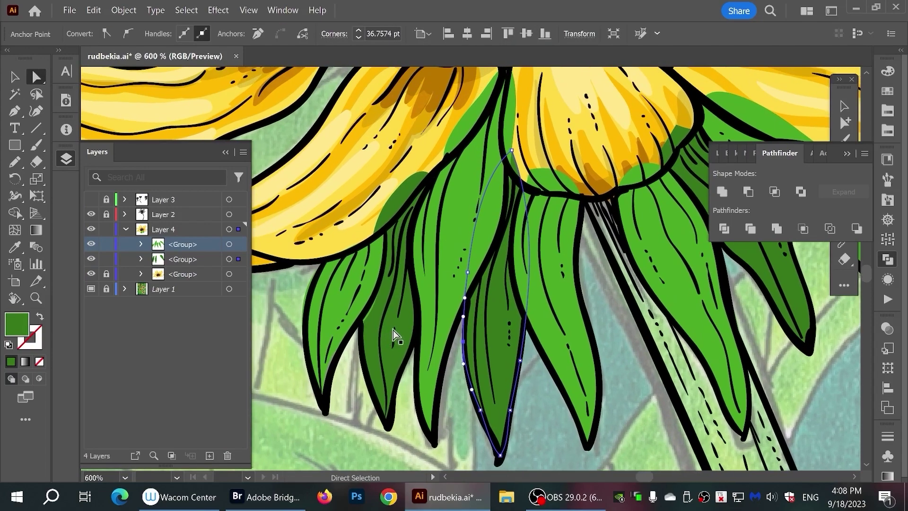
Adjust anchor points on the remaining left and right-hand sepal fills to follow their outlines
left_click(369, 317)
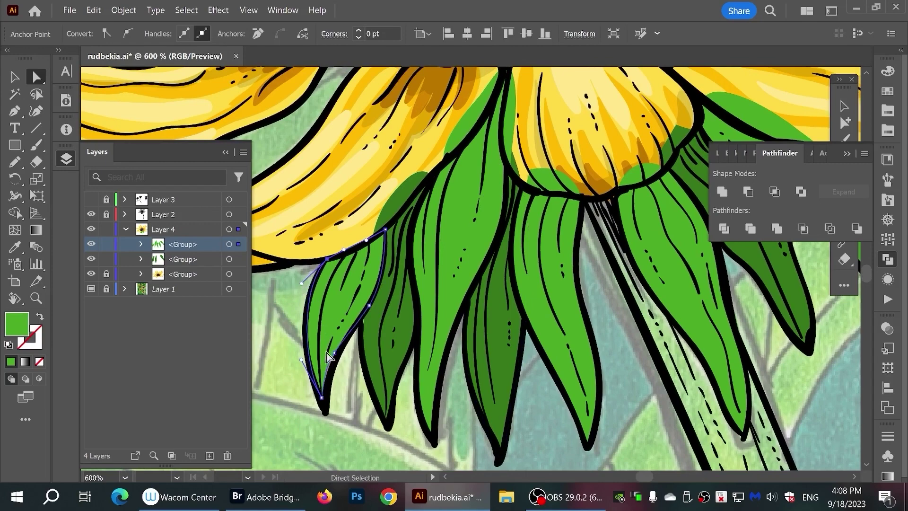
left_click(322, 398)
left_click(361, 304)
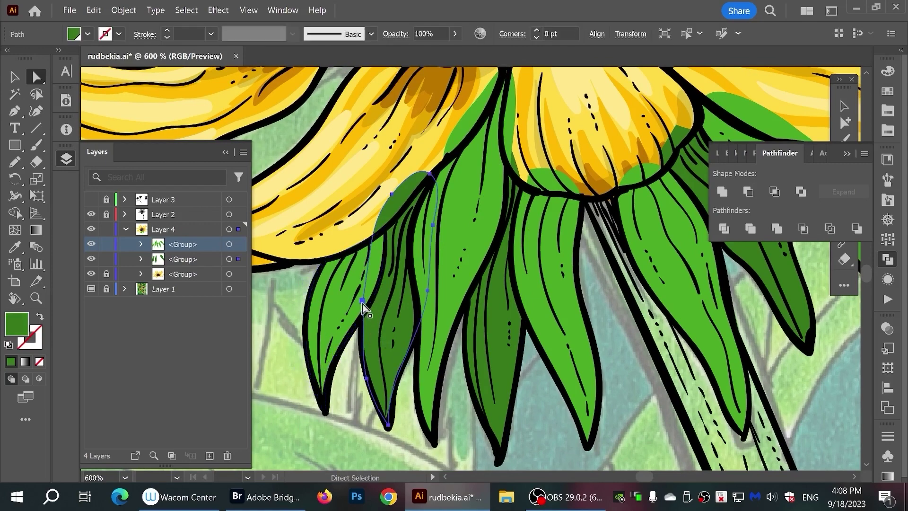
left_click_drag(583, 370, 325, 375)
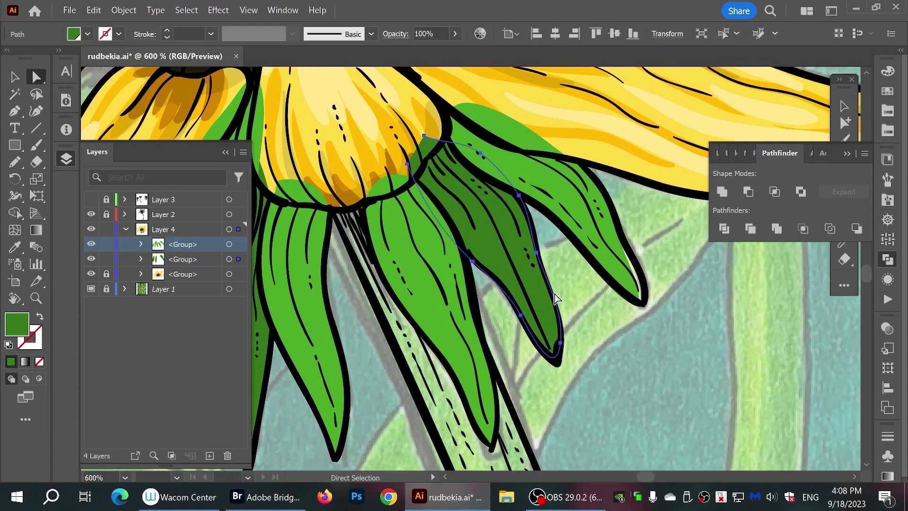
left_click(643, 303)
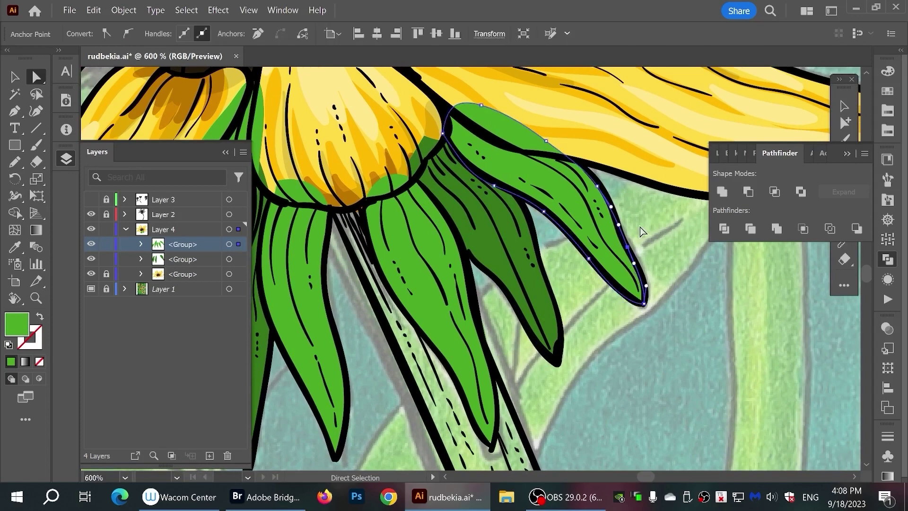
left_click(623, 223)
left_click(492, 404)
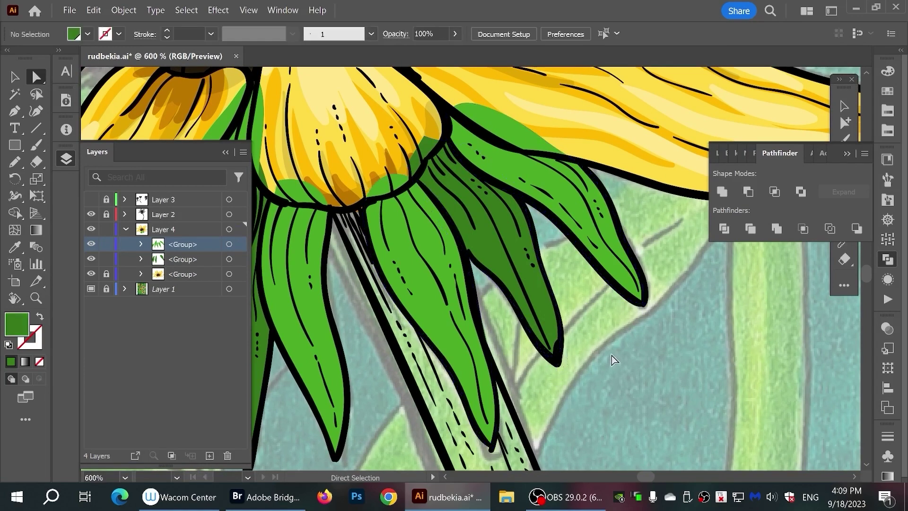
Trace a green fill down the upper stem with the Pencil
key("n")
mouse_move(331, 206)
left_mouse_down()
mouse_move(453, 456)
mouse_move(335, 88)
left_mouse_up()
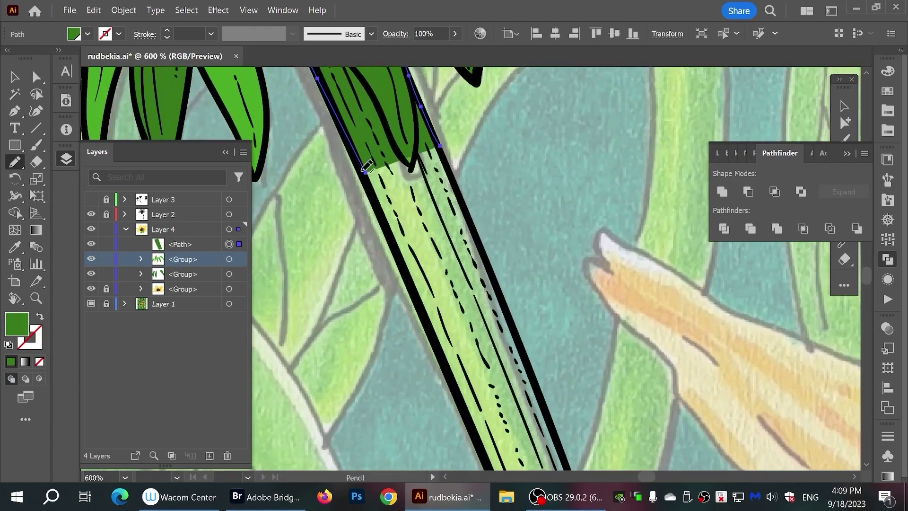
left_click_drag(356, 152, 476, 413)
mouse_move(474, 218)
left_mouse_down()
mouse_move(564, 450)
mouse_move(471, 154)
left_mouse_up()
left_click_drag(331, 102, 459, 454)
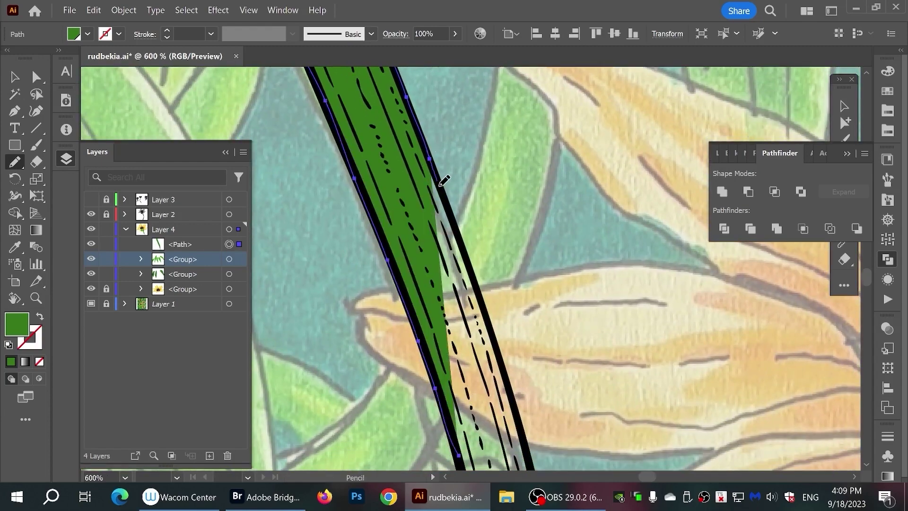
left_click_drag(511, 385, 521, 197)
Raise the Pencil smoothness and complete the green stem fill down to its bottom
key("Return")
left_click_drag(341, 83, 393, 83)
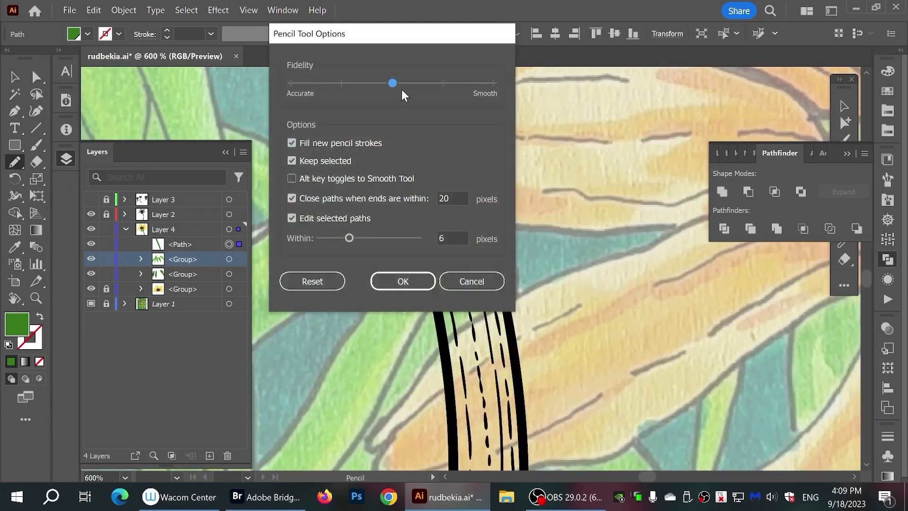
key("Return")
left_click_drag(494, 262, 524, 437)
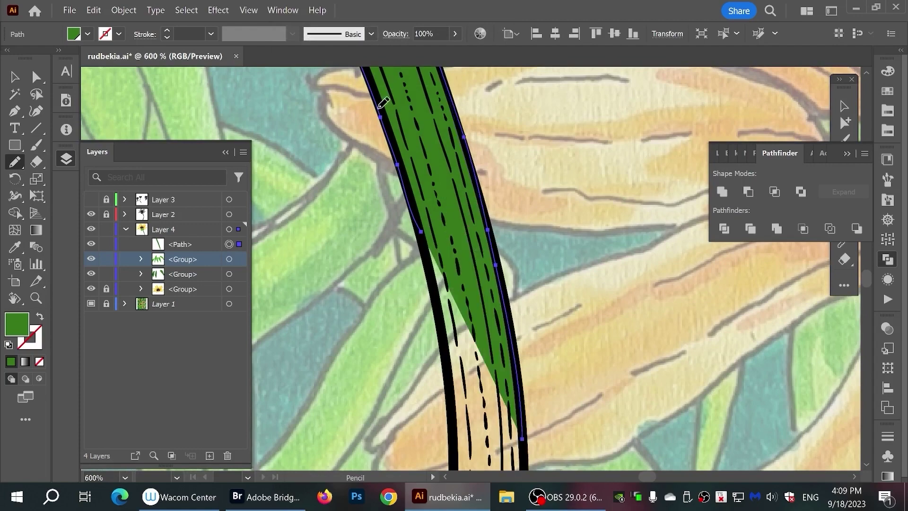
left_click_drag(452, 374, 455, 466)
scroll(577, 426, "down", 5)
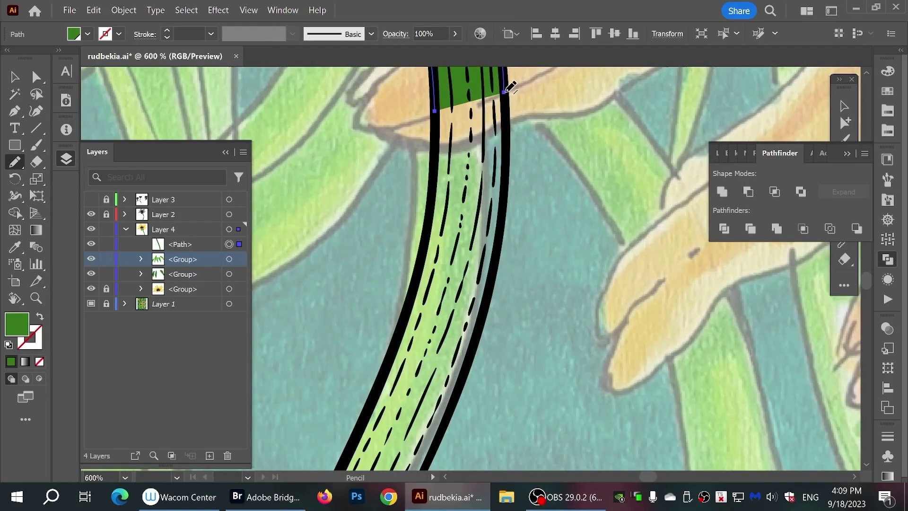
mouse_move(506, 214)
left_mouse_down()
mouse_move(462, 395)
mouse_move(426, 466)
mouse_move(435, 196)
left_mouse_up()
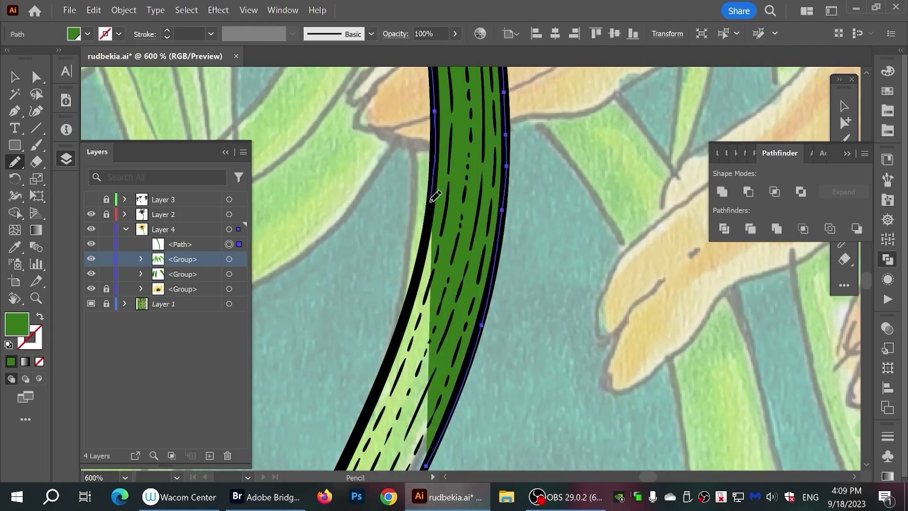
scroll(527, 432, "down", 3)
mouse_move(523, 112)
left_mouse_down()
mouse_move(456, 254)
mouse_move(415, 443)
mouse_move(491, 405)
left_mouse_up()
scroll(490, 405, "down", 3)
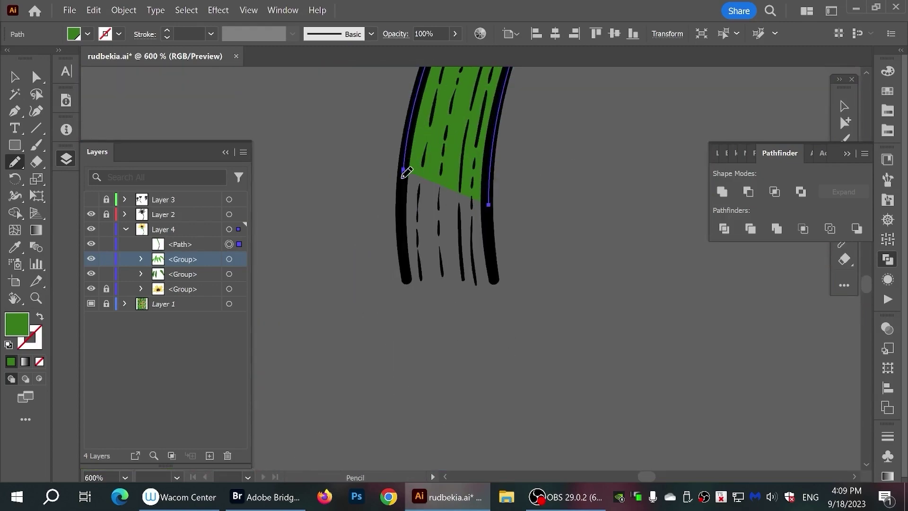
mouse_move(481, 282)
left_mouse_down()
mouse_move(527, 105)
mouse_move(565, 450)
left_mouse_up()
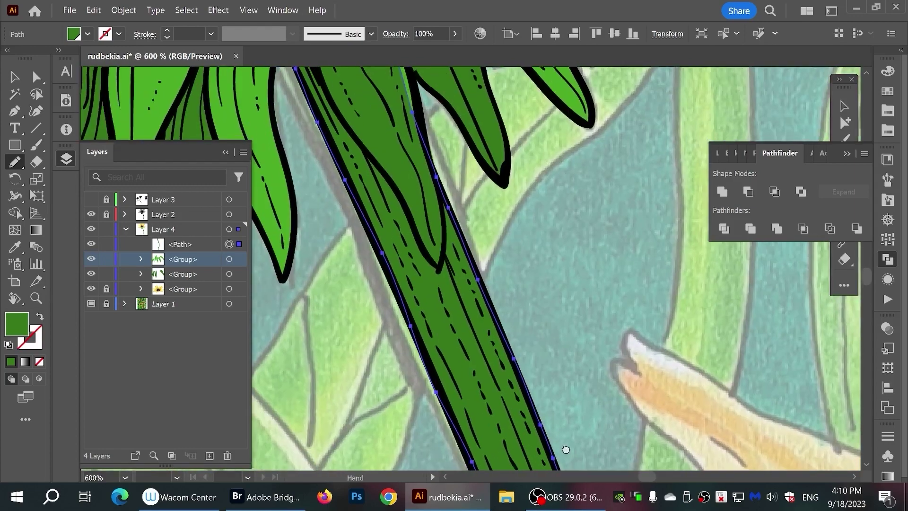
left_click_drag(511, 209, 615, 318)
Send the stem fill backward and lock it, then reorder and lock the Layer 4 groups
key("ctrl+[")
key("ctrl+[")
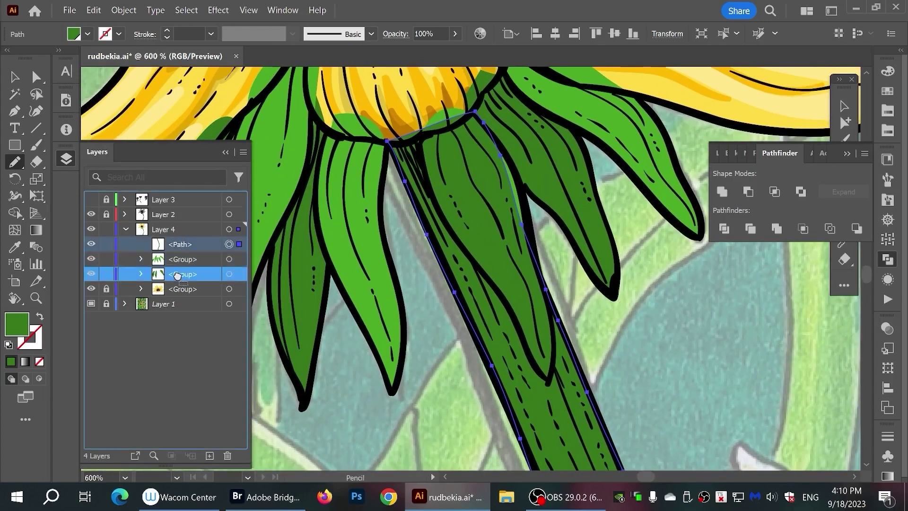
key("ctrl+2")
mouse_move(423, 188)
left_mouse_down()
mouse_move(565, 292)
mouse_move(583, 280)
left_mouse_up()
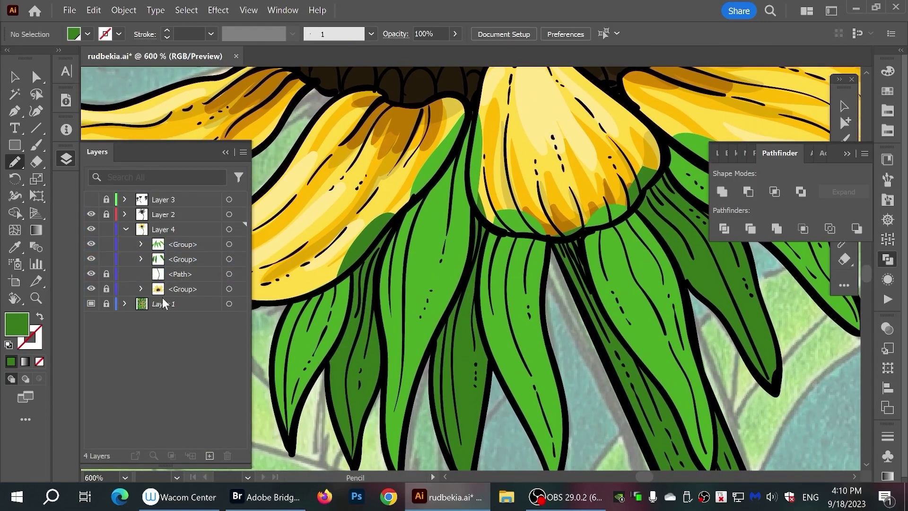
left_click_drag(180, 289, 177, 245)
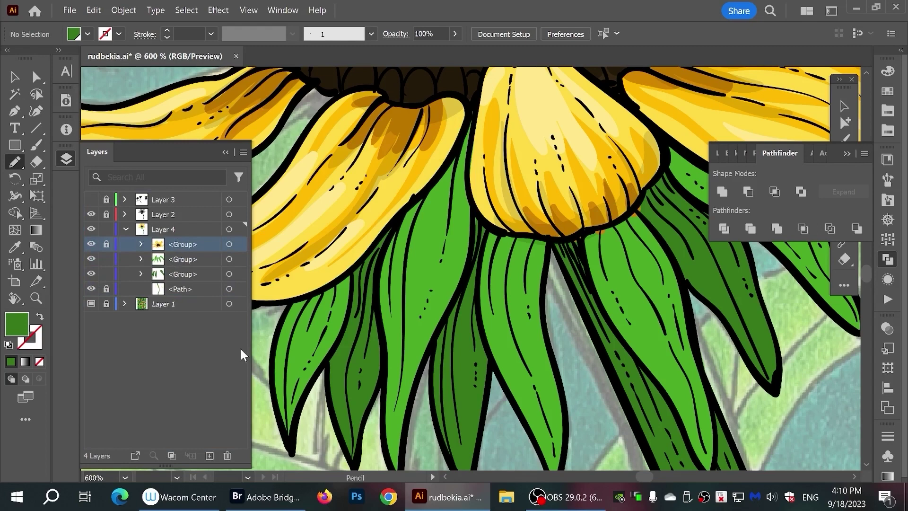
left_click(107, 260)
Redraw the lower edge of the front petal's shading shape
left_click(575, 236, "ctrl")
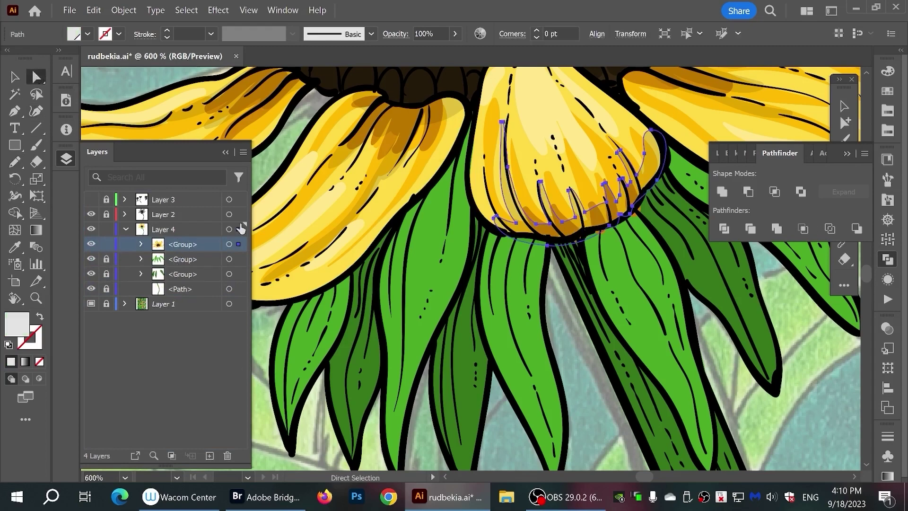
left_click_drag(657, 178, 659, 176)
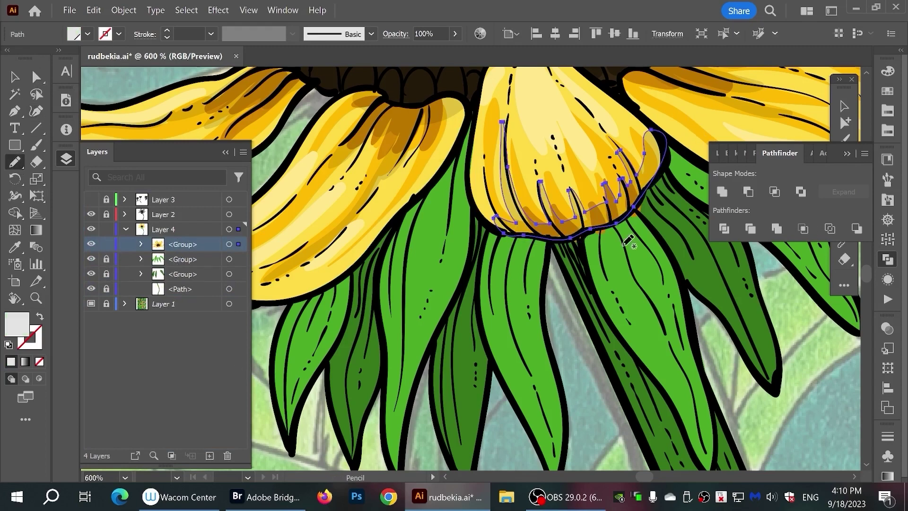
left_click(639, 212, "ctrl")
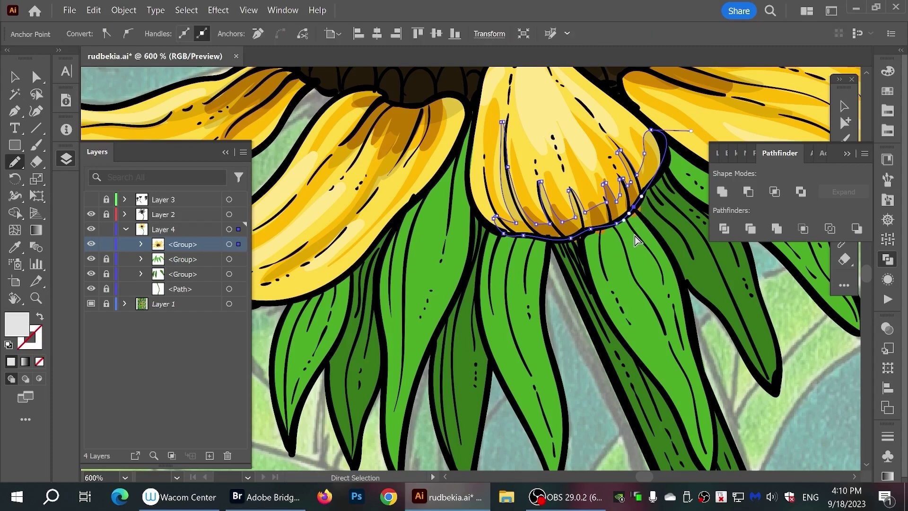
Draw a small orange shading shape along the petal base, then zoom out to 200%
key("ctrl+plus")
key("ctrl+plus")
left_click(471, 279, "ctrl")
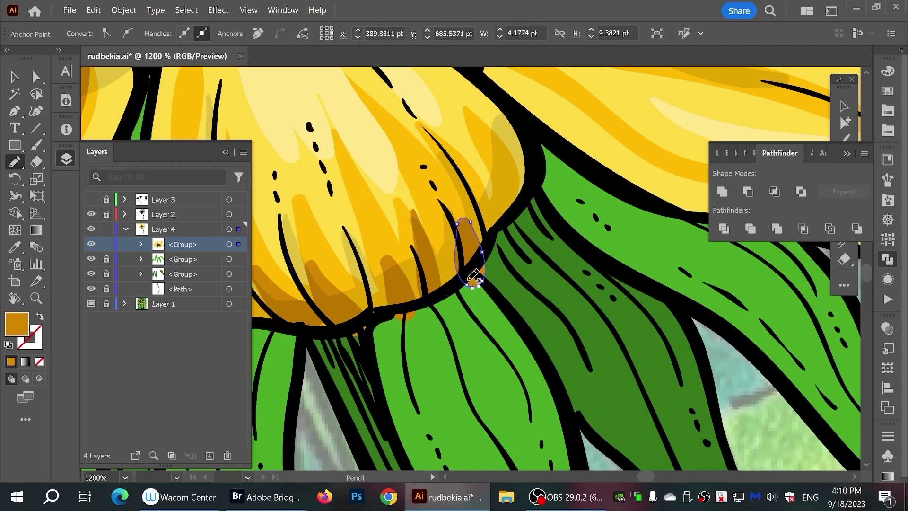
left_click_drag(410, 308, 405, 308)
mouse_move(344, 320)
left_mouse_down()
mouse_move(355, 334)
mouse_move(371, 318)
left_mouse_up()
key("ctrl+minus")
key("ctrl+minus")
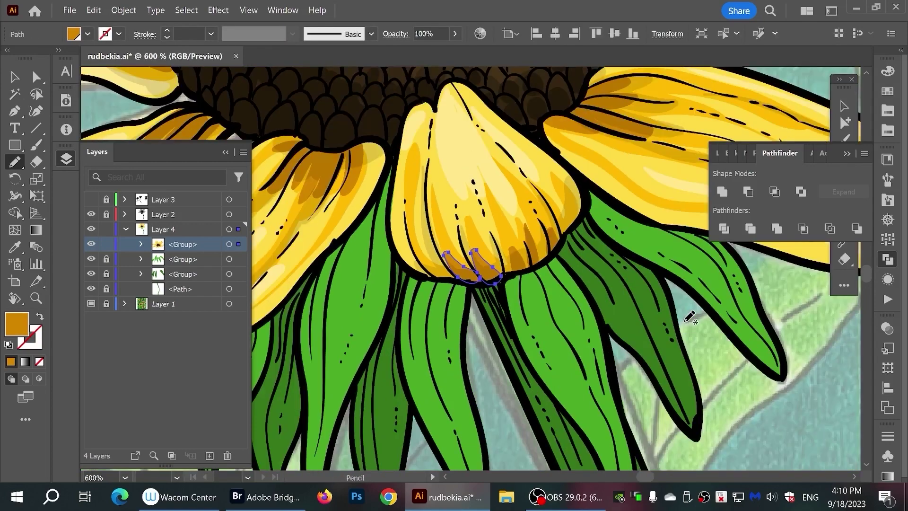
key("ctrl+minus")
key("ctrl+minus")
key("ctrl+minus")
left_click(414, 414)
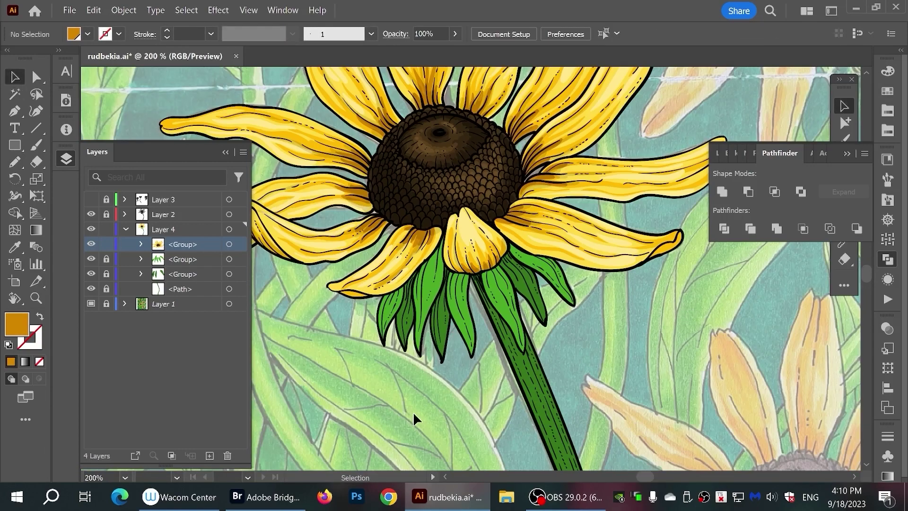
Set the Paintbrush to dark green with brush size 9
key("b")
left_click(88, 34)
left_click(74, 83)
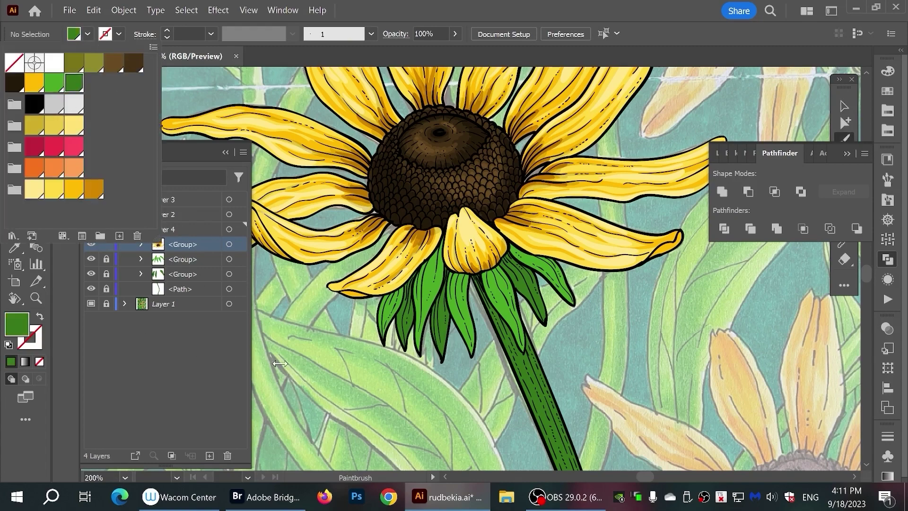
left_click(425, 291)
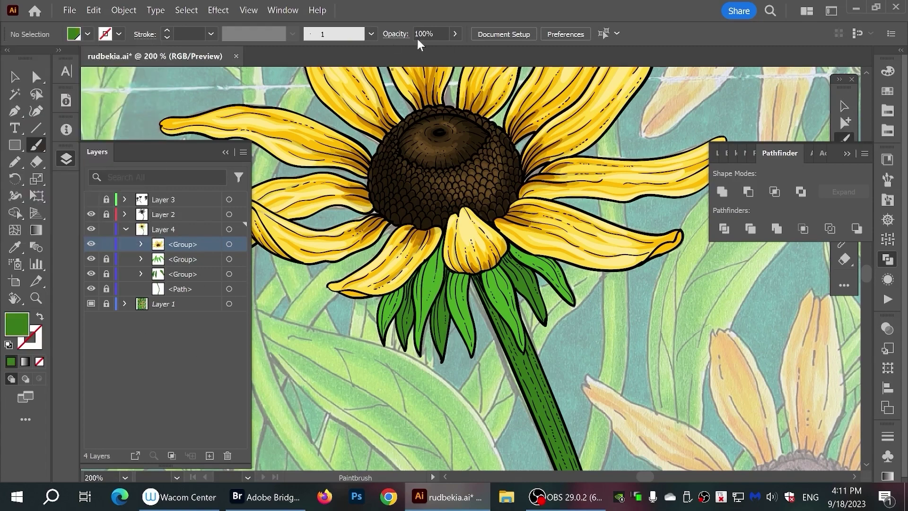
left_click(371, 33)
left_click(293, 105)
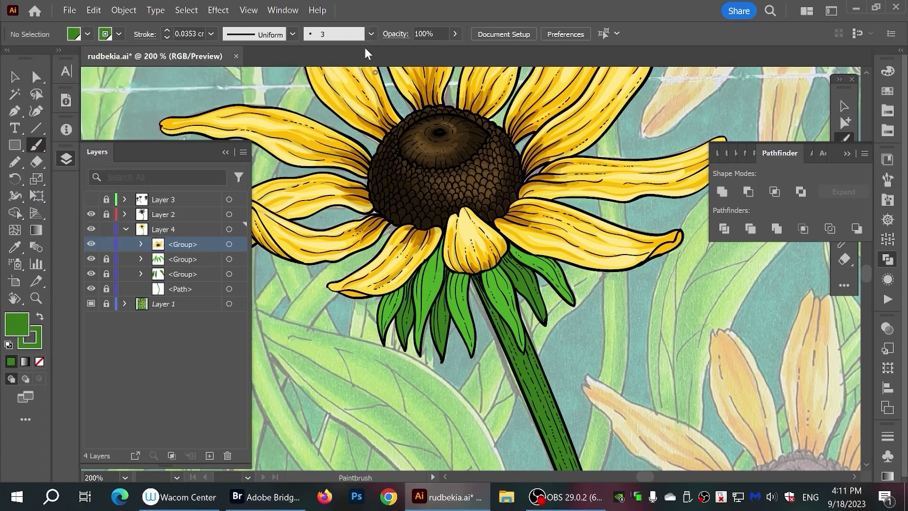
Paint thin dark green vein strokes along the left, middle and right sepals
left_click_drag(436, 265, 413, 291)
mouse_move(450, 234)
left_mouse_down()
mouse_move(428, 265)
mouse_move(424, 327)
left_mouse_up()
left_click_drag(447, 265, 433, 331)
left_click_drag(451, 272, 442, 341)
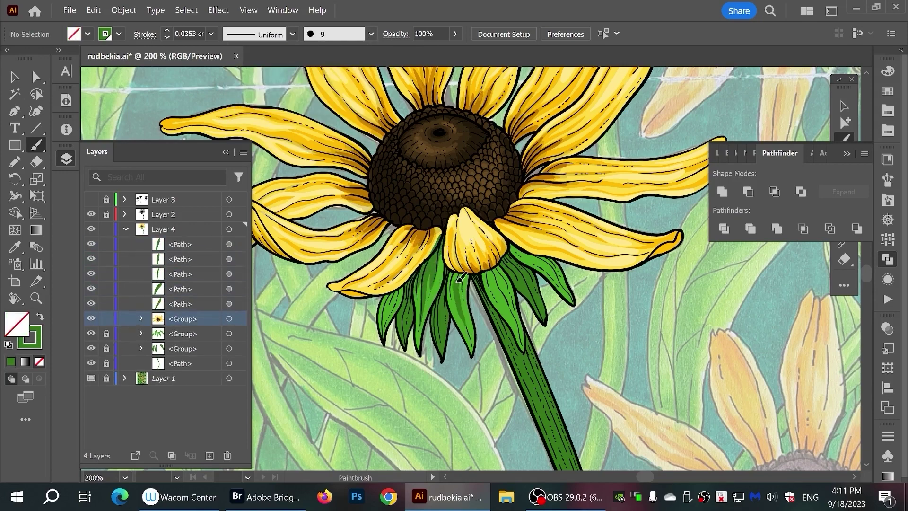
left_click_drag(459, 272, 473, 336)
left_click_drag(475, 279, 466, 298)
mouse_move(474, 256)
left_mouse_down()
mouse_move(518, 328)
mouse_move(506, 290)
mouse_move(523, 330)
left_mouse_up()
mouse_move(537, 251)
left_mouse_down()
mouse_move(570, 276)
mouse_move(549, 265)
left_mouse_up()
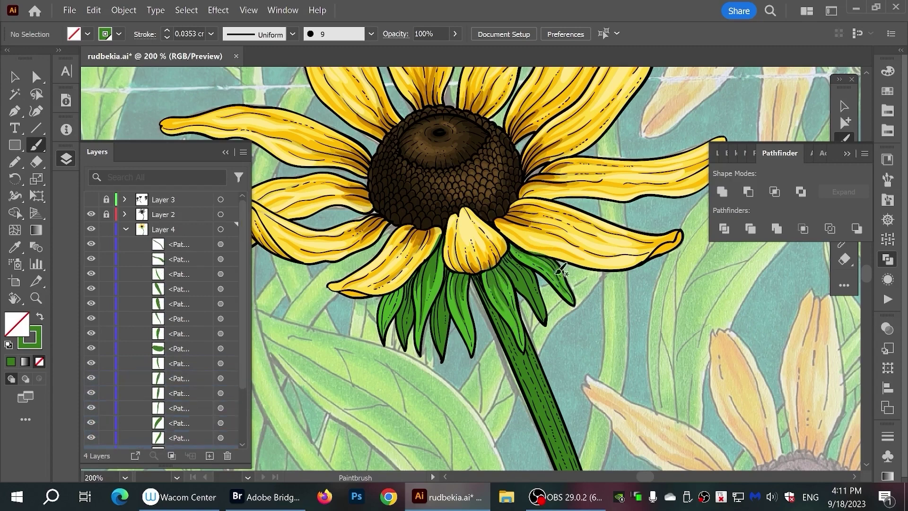
left_click_drag(400, 291, 384, 321)
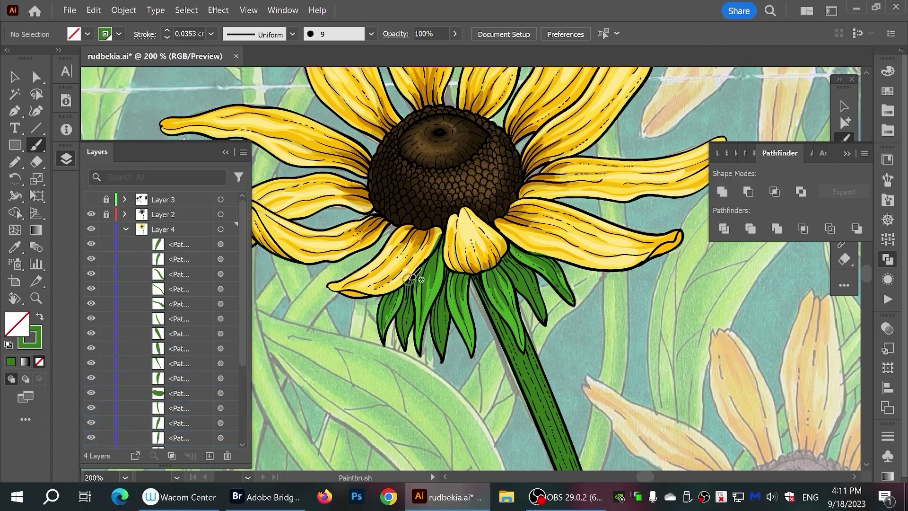
Select all the sepal vein strokes
key("a")
left_click(556, 273)
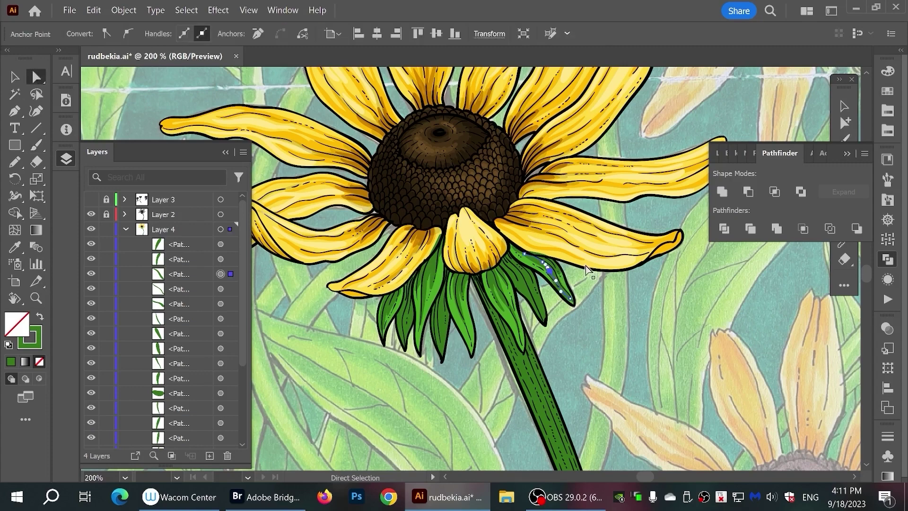
key("ctrl+a")
key("v")
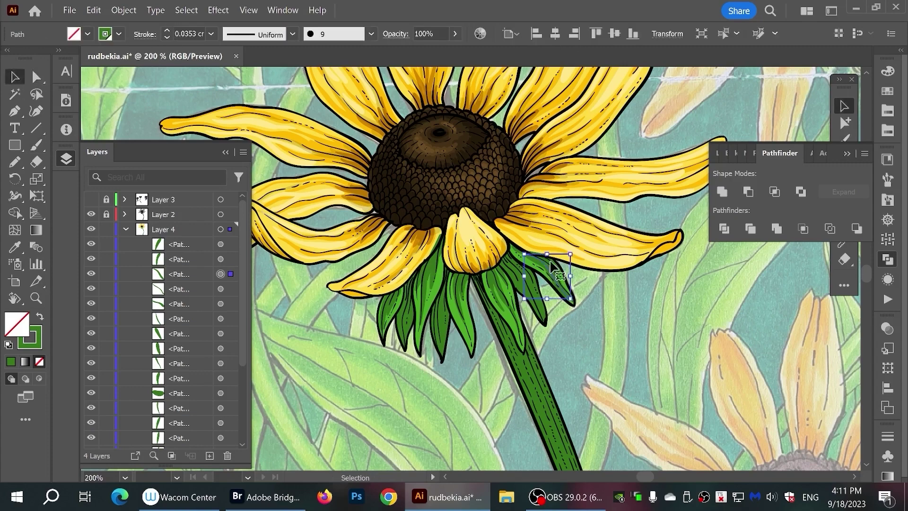
left_click(122, 15)
Expand the vein strokes, then redraw the right sepal's edges with a longer, smoother tip
left_click(216, 177)
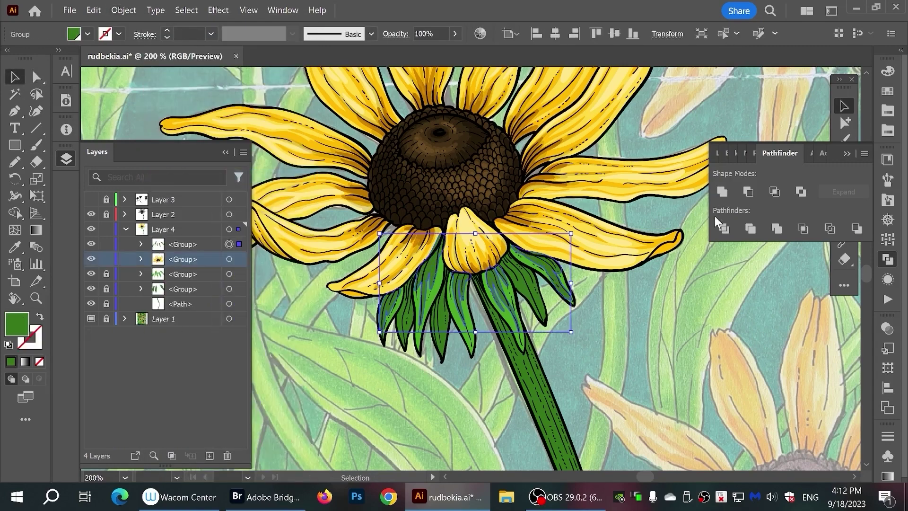
key("n")
key("ctrl+plus")
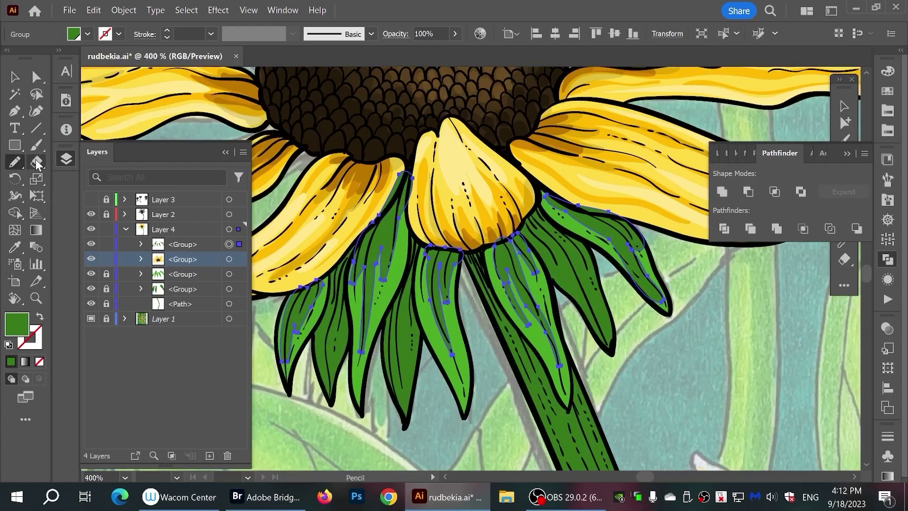
left_click_drag(658, 266, 648, 236)
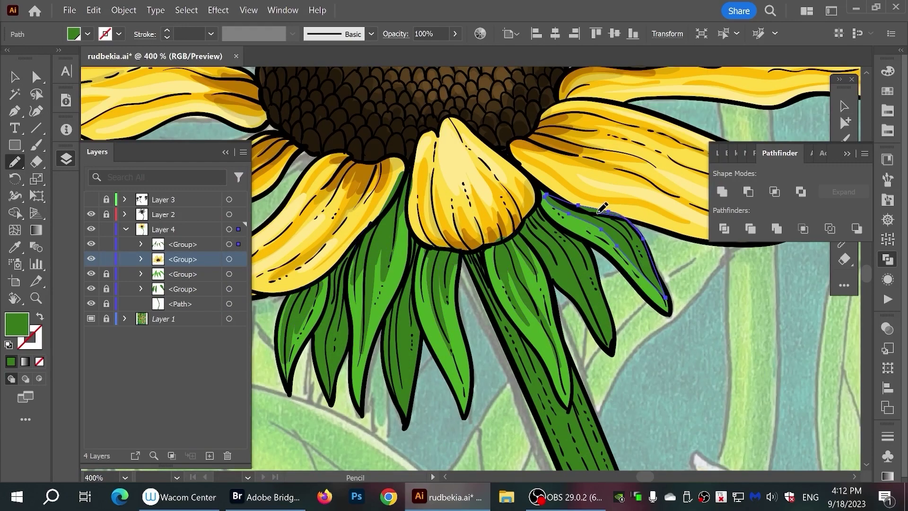
left_click_drag(601, 209, 538, 188)
left_click_drag(665, 302, 632, 258)
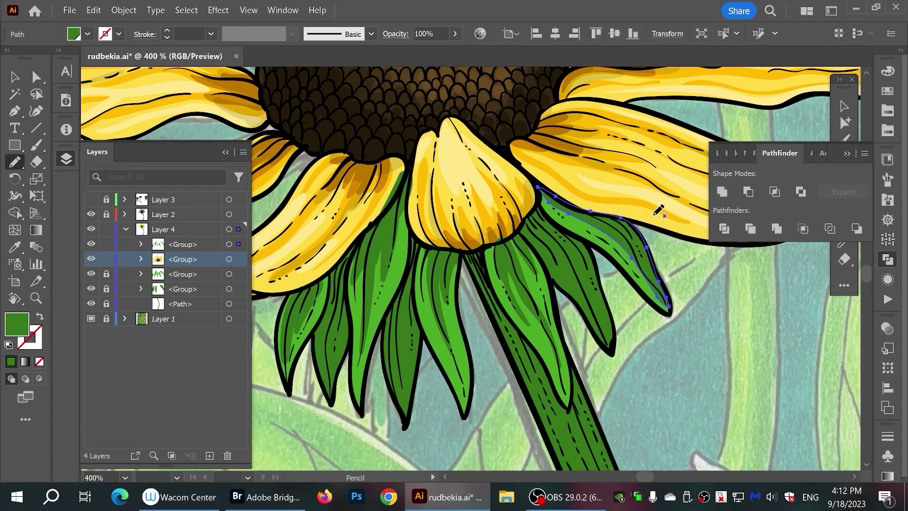
Switch to the Selection tool and clear the selection before choosing a new fill
key("v")
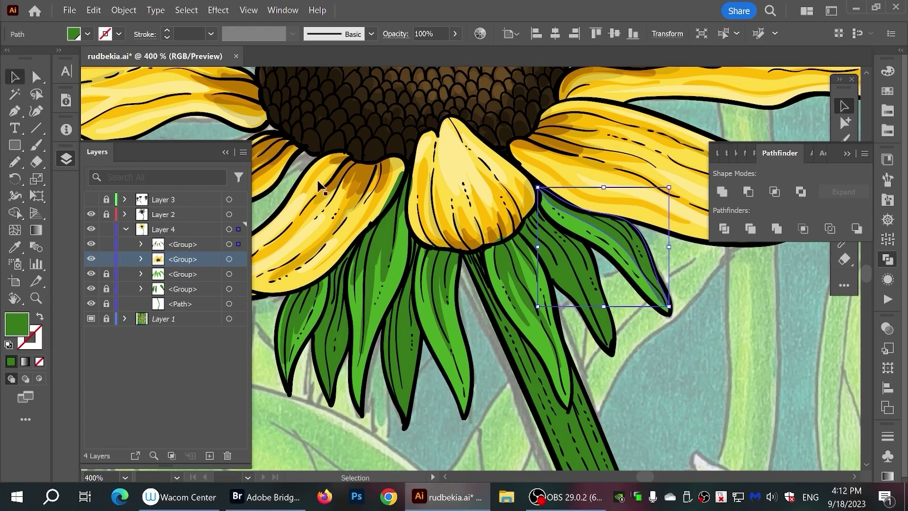
key("ctrl+a")
key("ctrl+shift+a")
left_click(87, 34)
Choose light grey, switch to the Blob Brush, and swap the fill and stroke colours
left_click(71, 106)
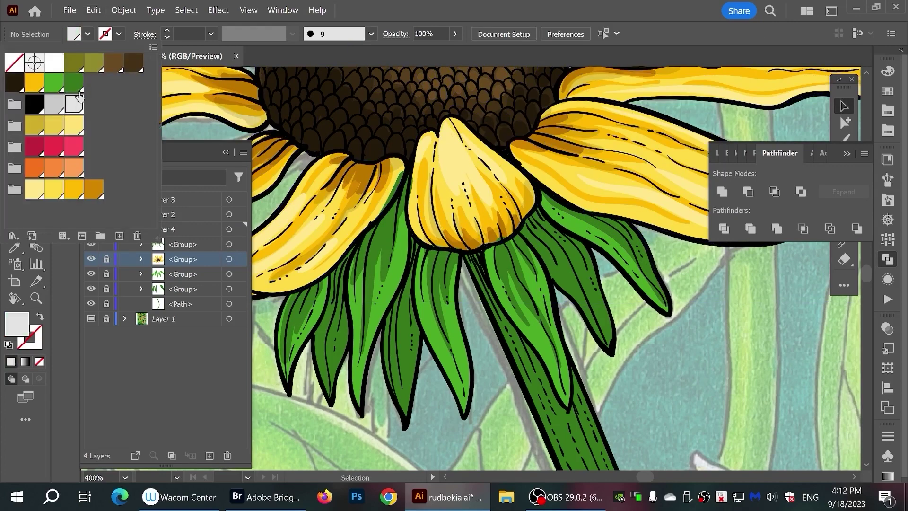
key("Escape")
left_click(396, 33)
key("Escape")
left_click(227, 152)
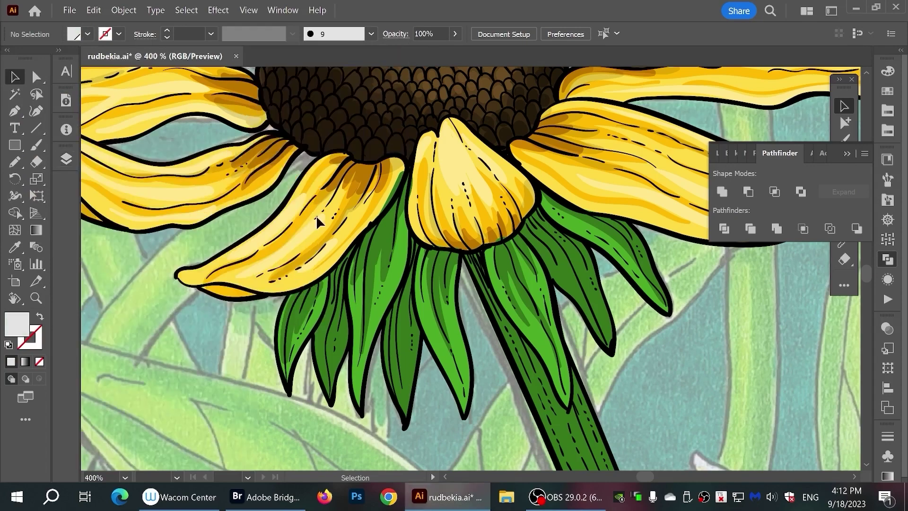
key("shift+b")
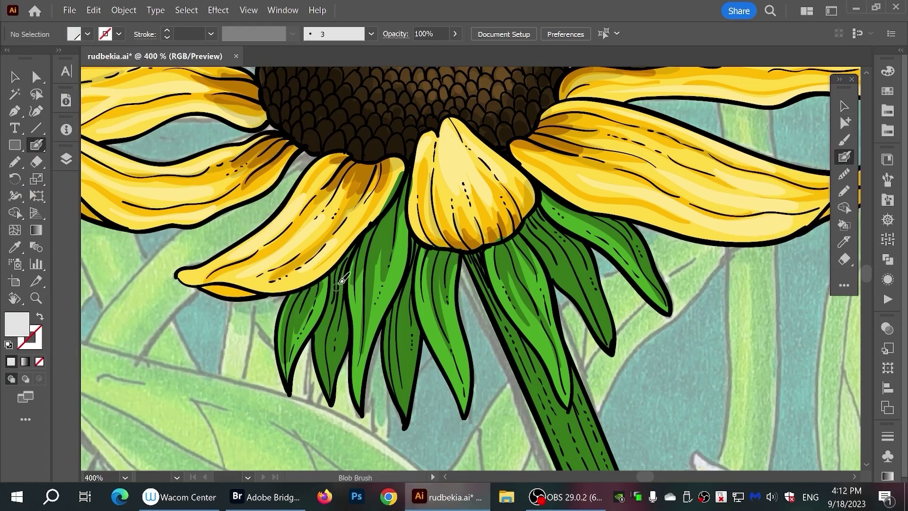
key("shift+x")
Paint light highlight strokes down and along the left and middle sepals
left_click_drag(342, 281, 315, 353)
left_click_drag(345, 265, 324, 338)
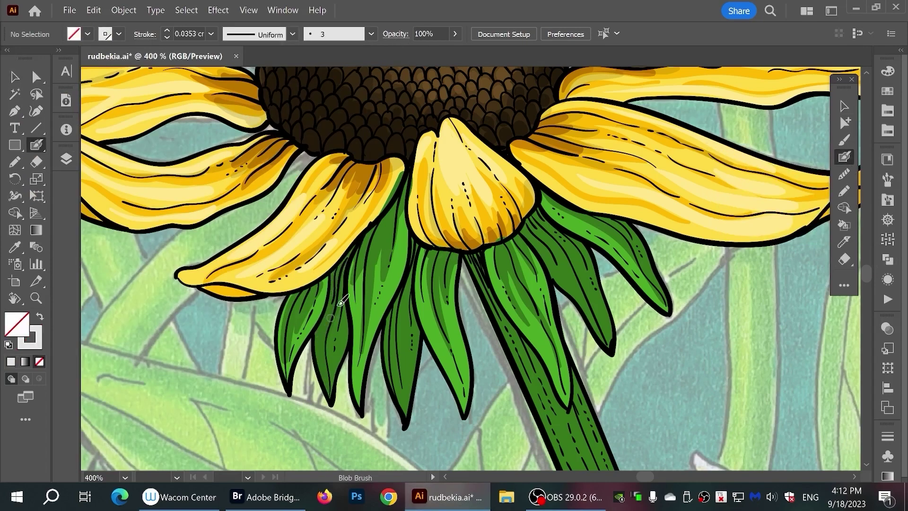
left_click_drag(301, 292, 409, 192)
left_click_drag(339, 274, 413, 194)
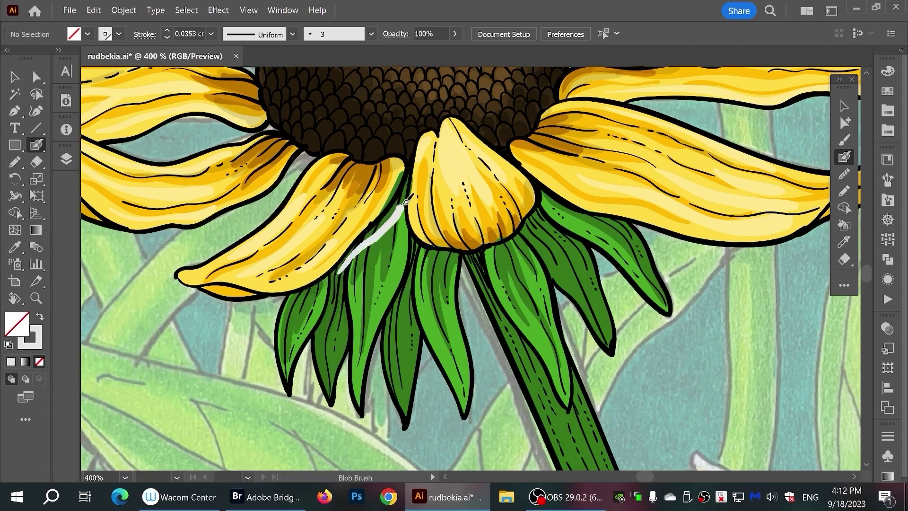
left_click_drag(413, 237, 458, 253)
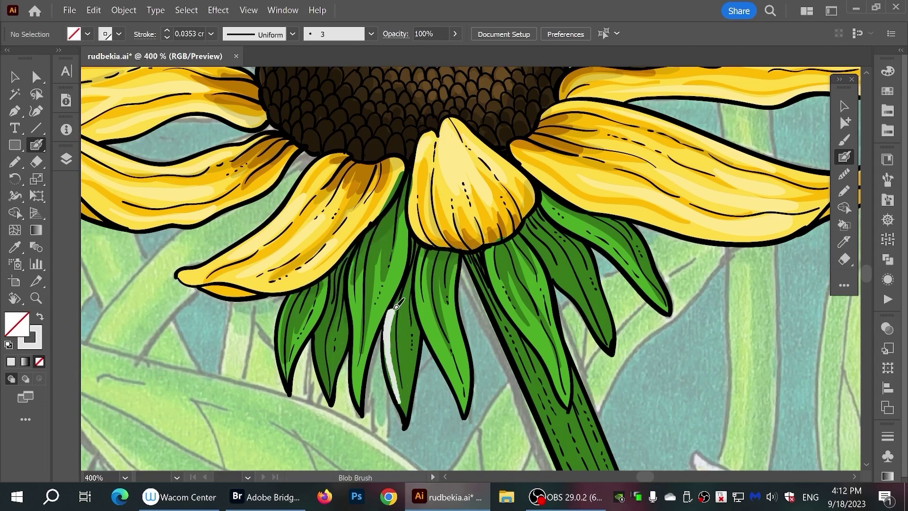
left_click_drag(413, 236, 405, 331)
left_click_drag(406, 287, 408, 426)
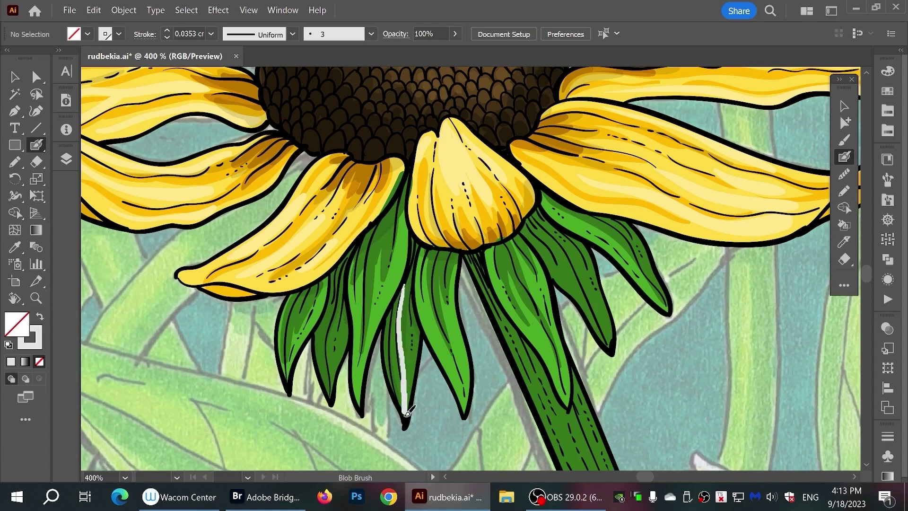
Add highlights along the right sepal and finish the last left sepal highlights
mouse_move(487, 251)
left_mouse_down()
mouse_move(537, 216)
mouse_move(624, 222)
left_mouse_up()
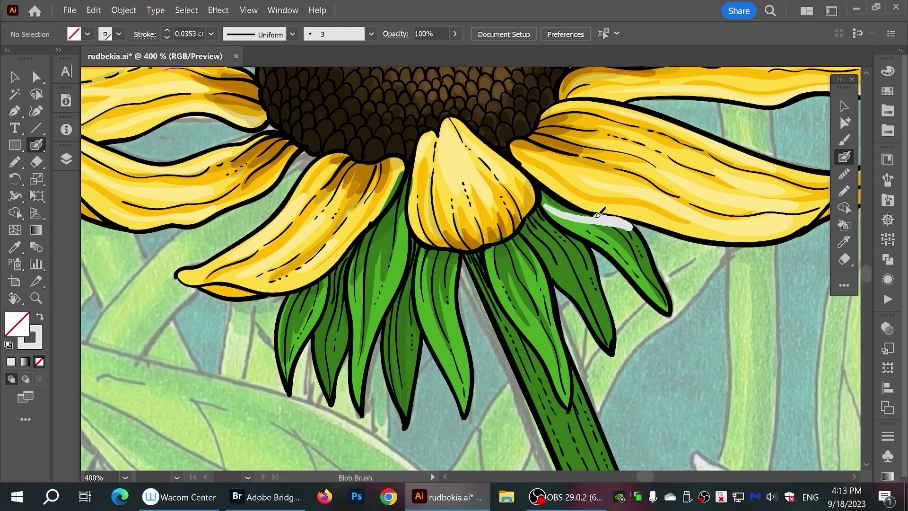
left_click_drag(542, 187, 605, 215)
left_click_drag(538, 215, 574, 236)
left_click_drag(537, 213, 591, 251)
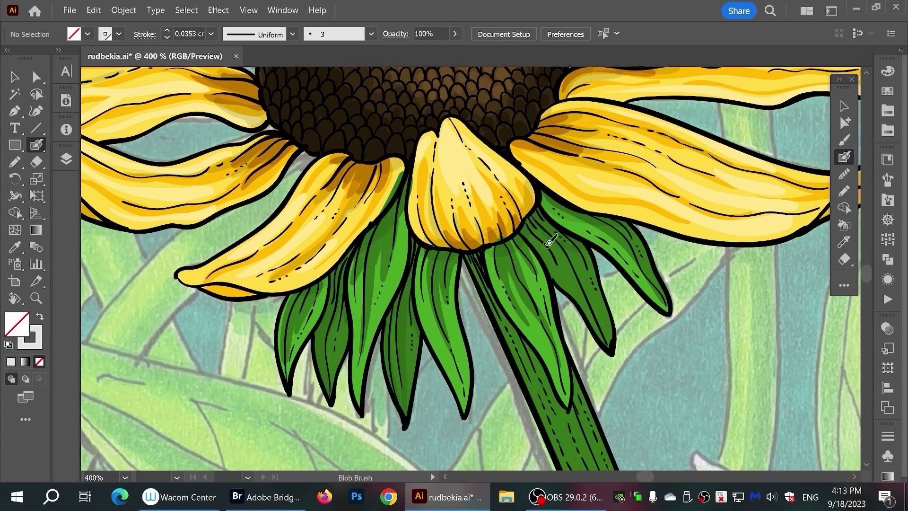
left_click_drag(535, 209, 601, 314)
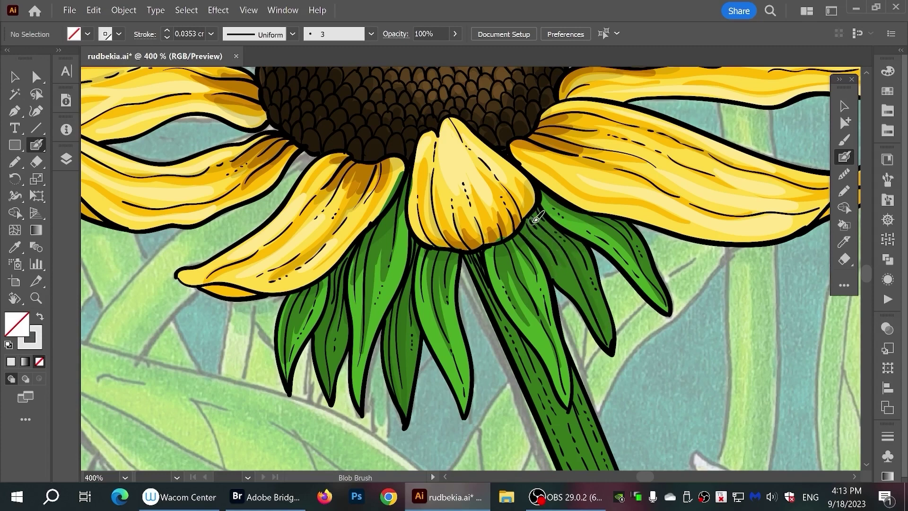
left_click_drag(363, 356, 382, 242)
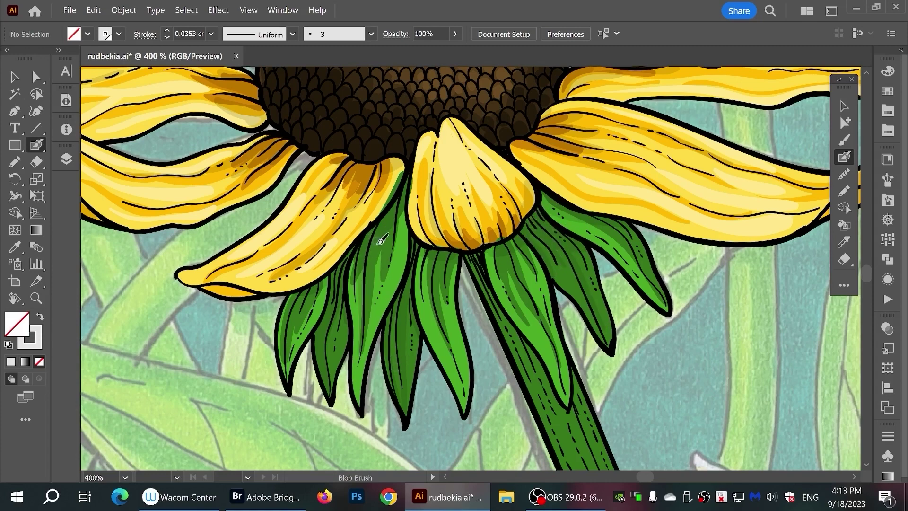
left_click_drag(295, 297, 312, 289)
Group the sepal pieces and move the group below the flower head
key("ctrl+1")
left_click(66, 159)
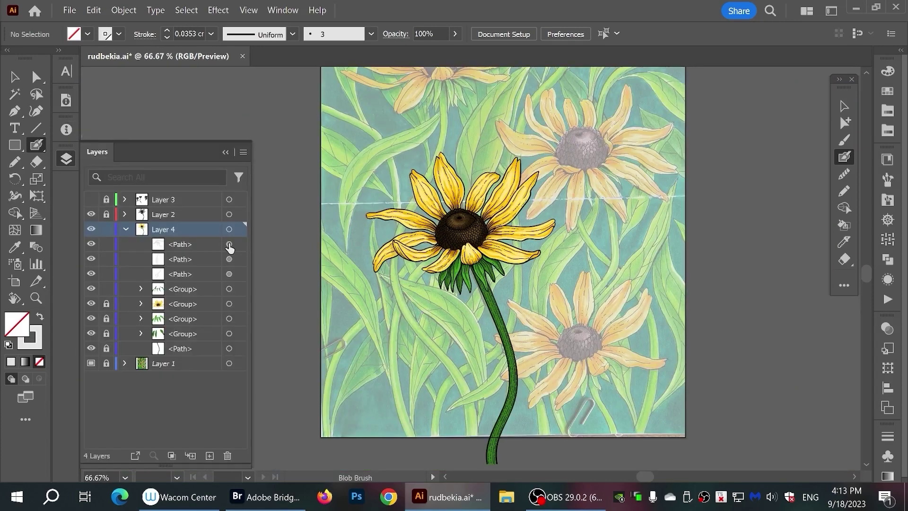
left_click(229, 244)
key("ctrl+g")
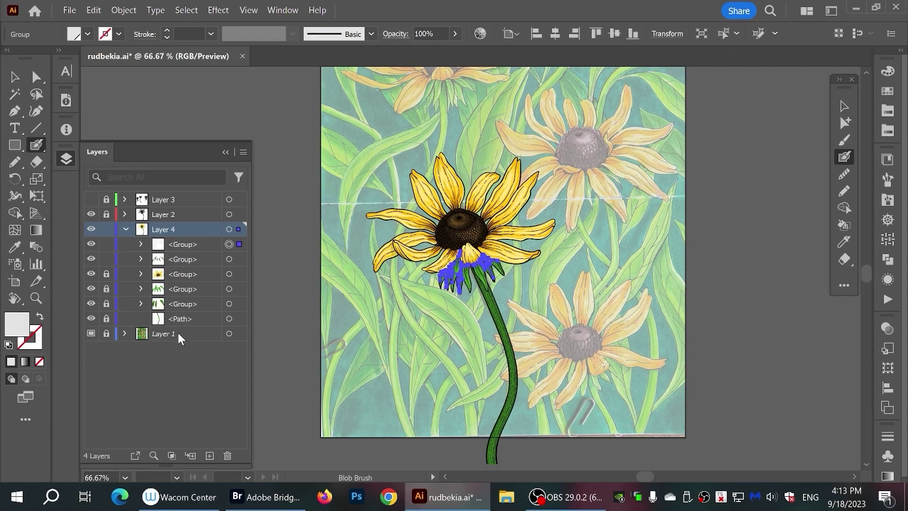
key("v")
left_click_drag(541, 305, 423, 258)
key("ctrl+g")
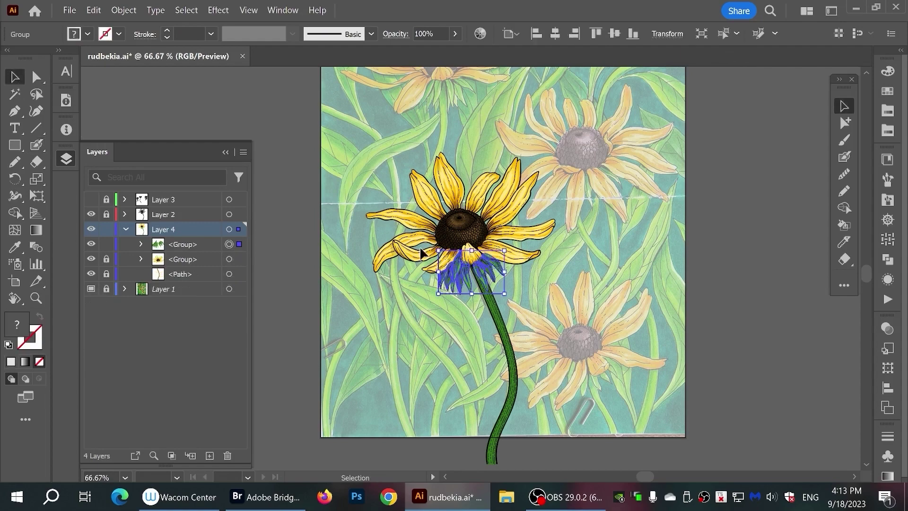
mouse_move(165, 274)
left_mouse_down()
mouse_move(162, 266)
mouse_move(117, 266)
left_mouse_up()
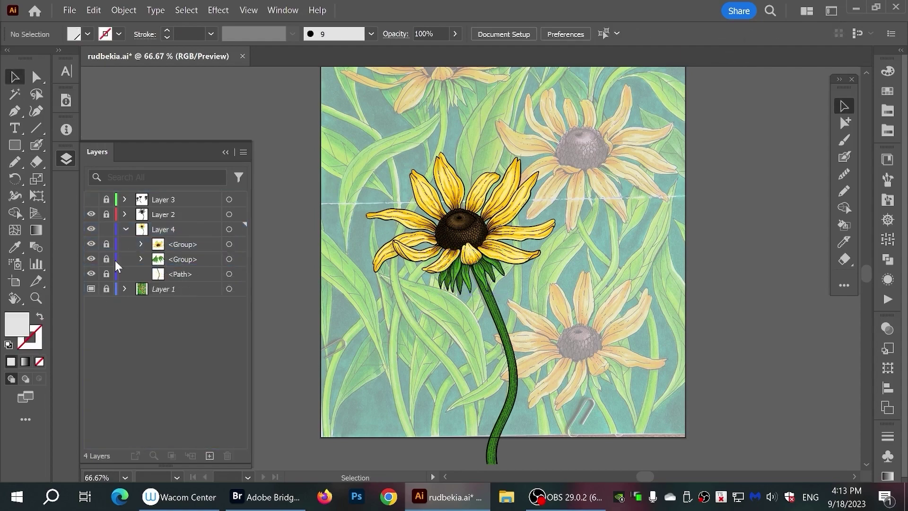
Try green fill colours for the Blob Brush, zooming in to compare them against the stem
key("shift+b")
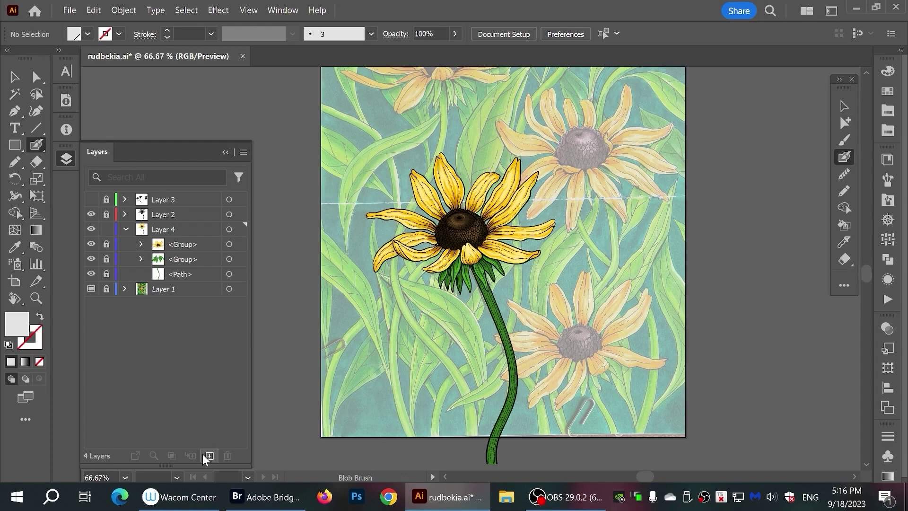
left_click(88, 34)
left_click(81, 89)
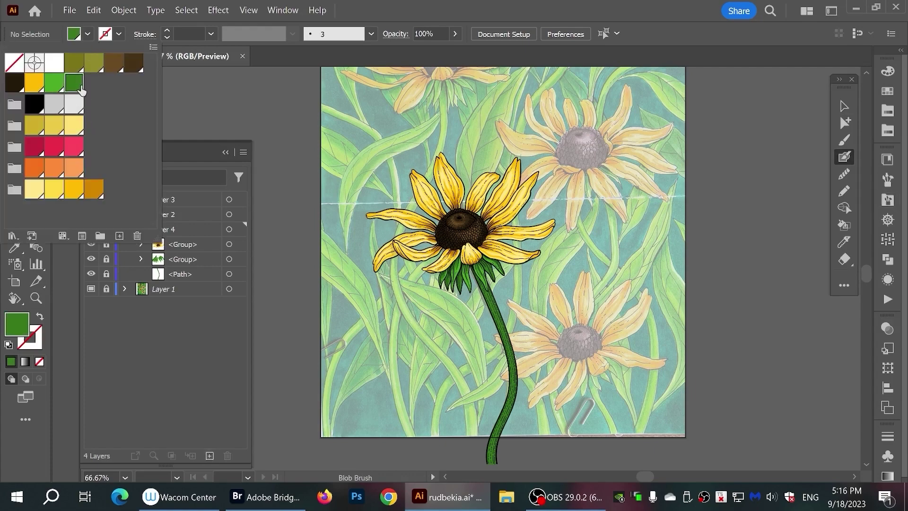
key("Escape")
key("ctrl+1")
key("ctrl+plus")
key("ctrl+plus")
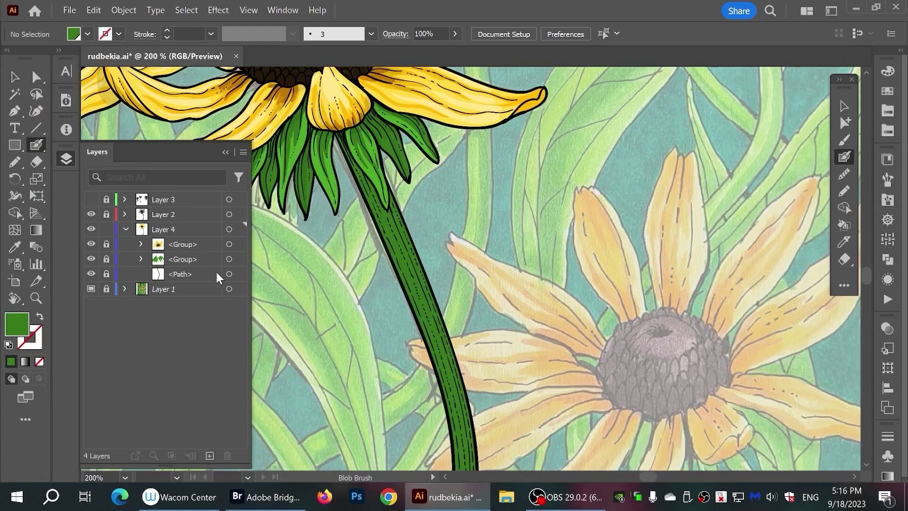
left_click(87, 34)
left_click(92, 90)
key("Escape")
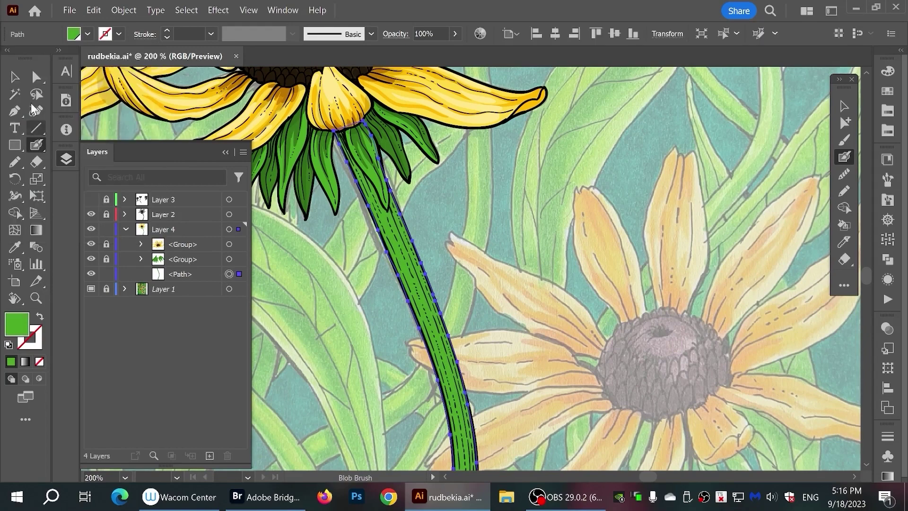
key("v")
left_click(38, 145)
Make a darker green the Blob Brush colour, with the stem zoomed to 300%
left_click(87, 34)
left_click(80, 90)
key("Escape")
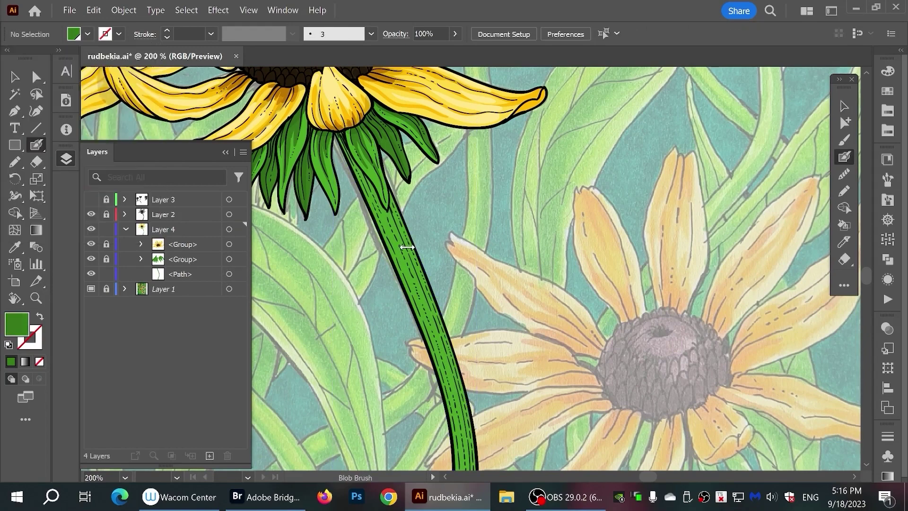
key("F7")
key("ctrl+plus")
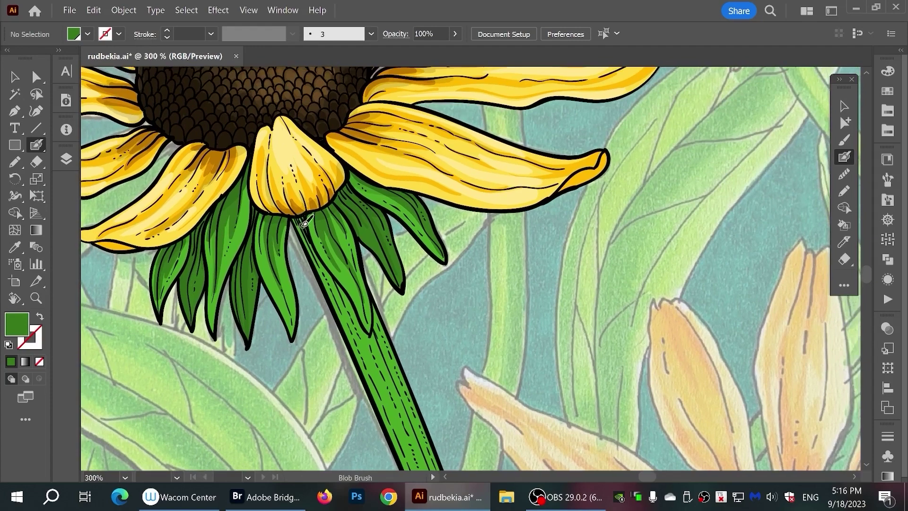
key("shift+x")
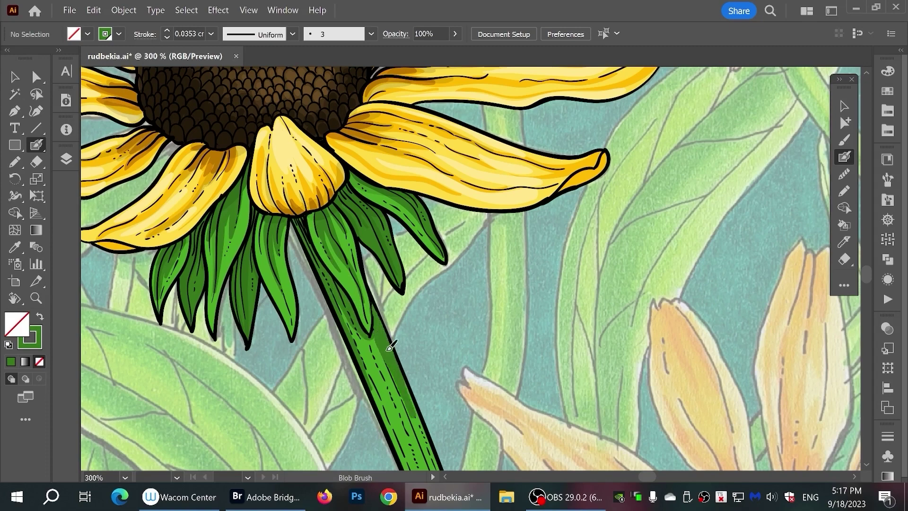
Paint dark Blob Brush shading down the lower stem
mouse_move(377, 308)
left_mouse_down()
mouse_move(419, 425)
mouse_move(389, 206)
left_mouse_up()
mouse_move(341, 156)
left_mouse_down()
mouse_move(433, 393)
mouse_move(385, 132)
mouse_move(370, 383)
mouse_move(431, 222)
mouse_move(387, 396)
left_mouse_up()
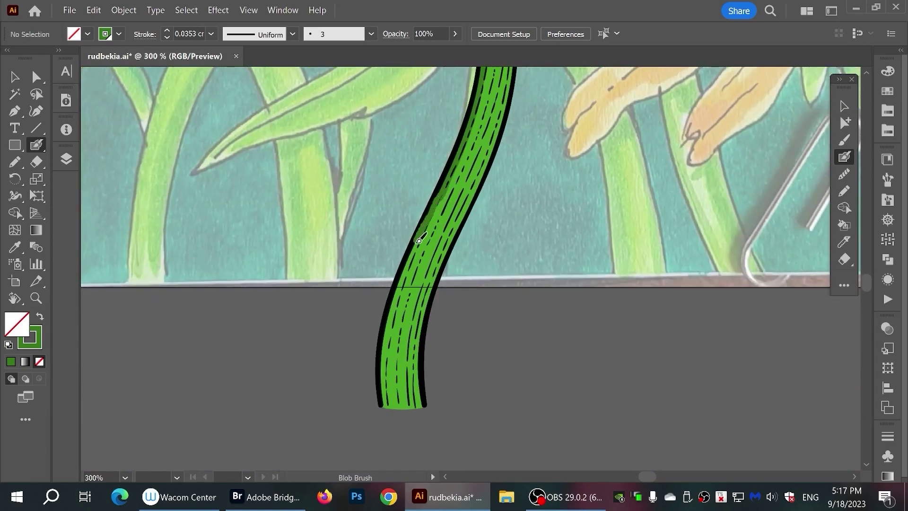
left_click_drag(426, 118, 456, 274)
left_click_drag(372, 166, 508, 326)
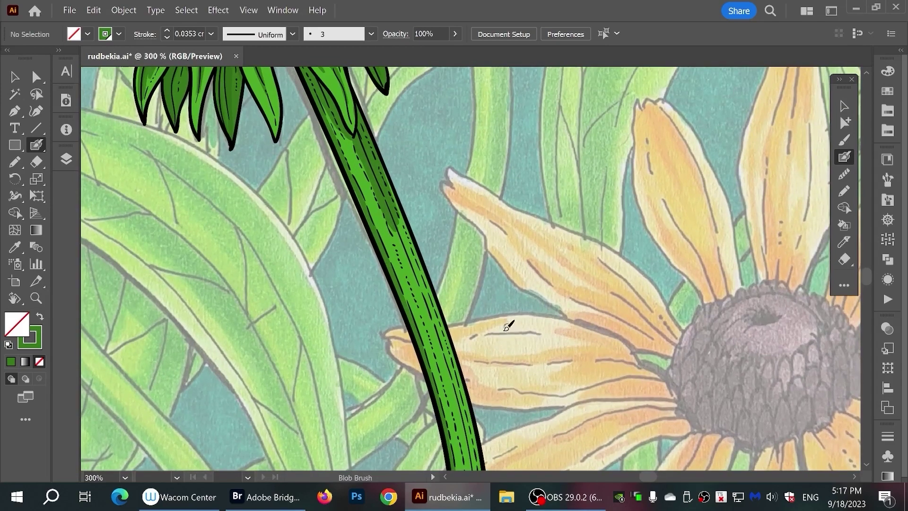
Set the brush size to 9 and shade the upper stem with more strokes
left_click(372, 34)
left_click(362, 106)
mouse_move(373, 158)
left_mouse_down()
mouse_move(475, 407)
mouse_move(509, 413)
mouse_move(485, 161)
left_mouse_up()
mouse_move(468, 97)
left_mouse_down()
mouse_move(490, 180)
mouse_move(423, 454)
left_mouse_up()
mouse_move(505, 424)
left_mouse_down()
mouse_move(554, 182)
mouse_move(473, 251)
left_mouse_up()
mouse_move(461, 328)
left_mouse_down()
mouse_move(505, 178)
mouse_move(497, 331)
left_mouse_up()
scroll(525, 201, "up", 5)
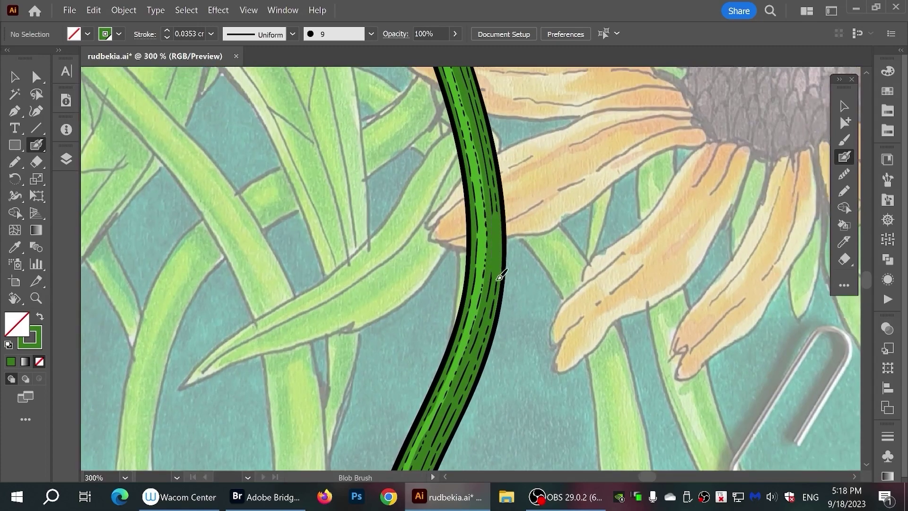
scroll(502, 284, "up", 6)
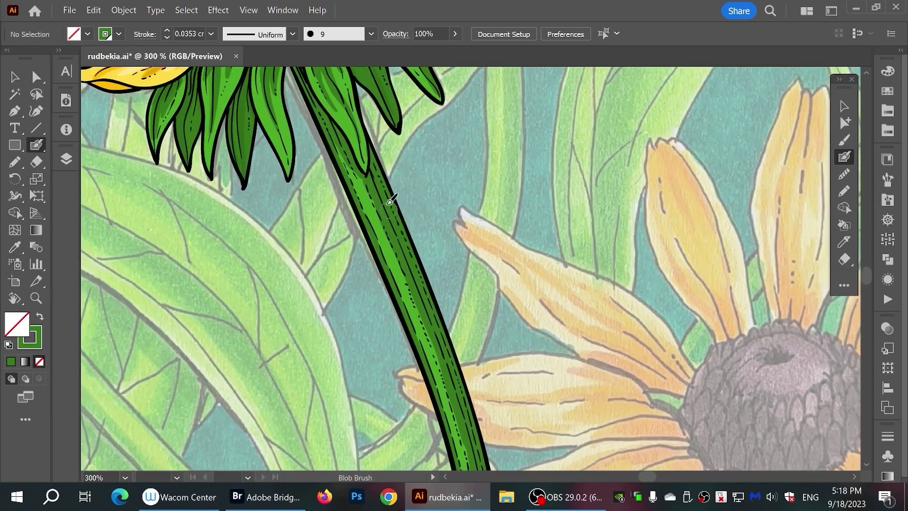
Set the stem's dark shading shape to 50% opacity
key("v")
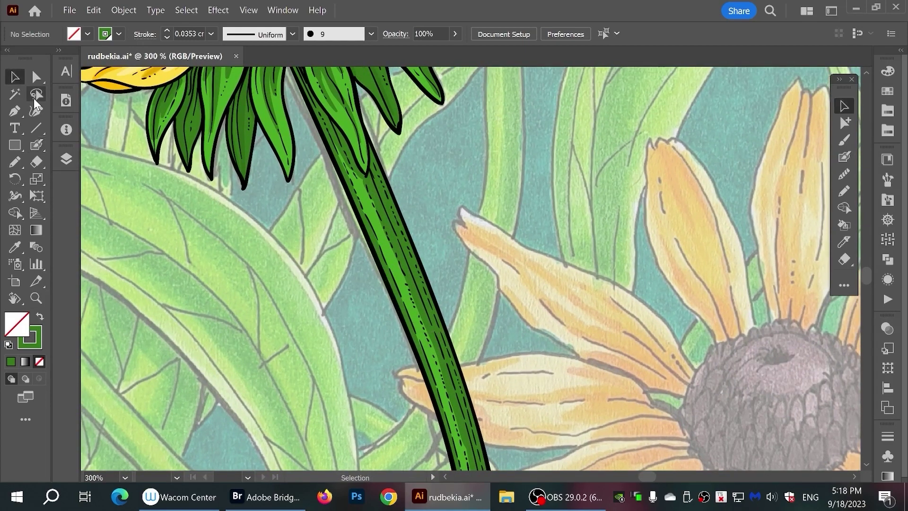
left_click(416, 263)
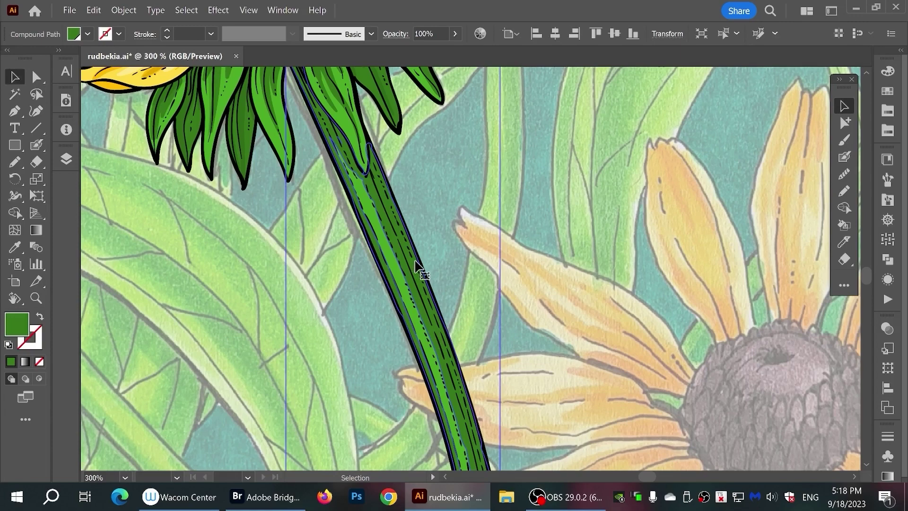
left_click(430, 34)
type("50")
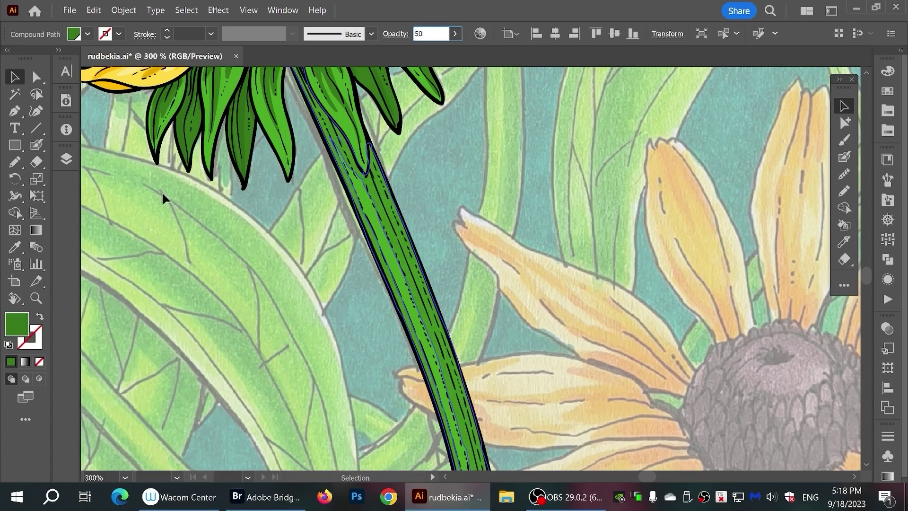
left_click(162, 192)
Paint another size-9 Blob Brush green stroke down the stem's right edge
left_click(66, 159)
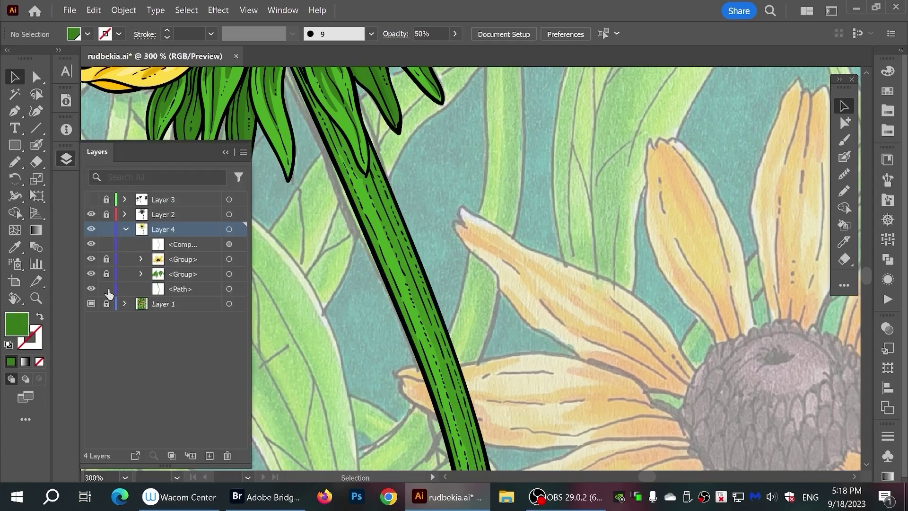
left_click(37, 145)
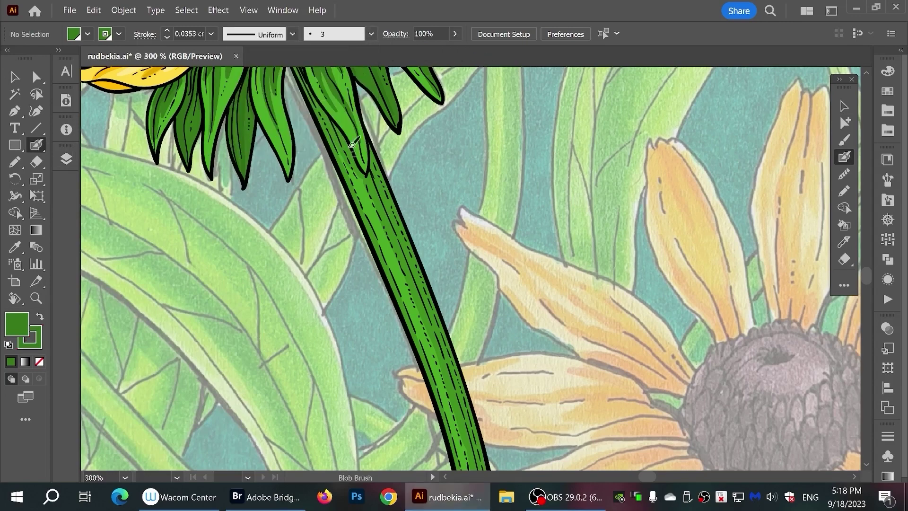
scroll(352, 144, "up", 2)
left_click(372, 33)
left_click(251, 112)
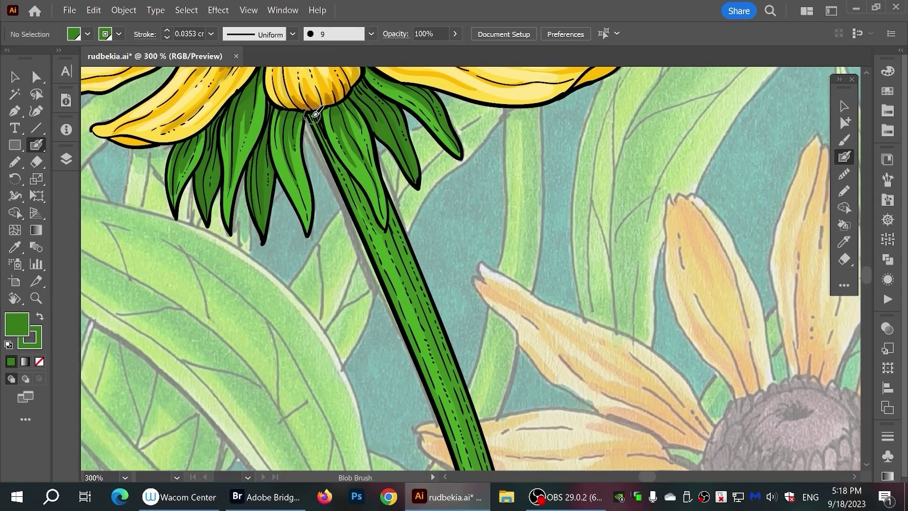
key("/")
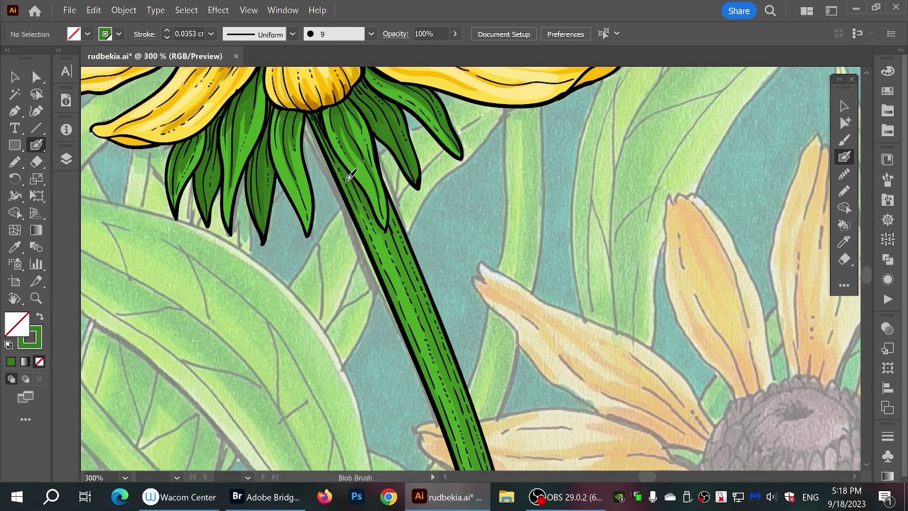
mouse_move(457, 307)
left_mouse_down()
mouse_move(408, 185)
mouse_move(461, 433)
mouse_move(437, 163)
mouse_move(399, 450)
left_mouse_up()
scroll(506, 134, "down", 5)
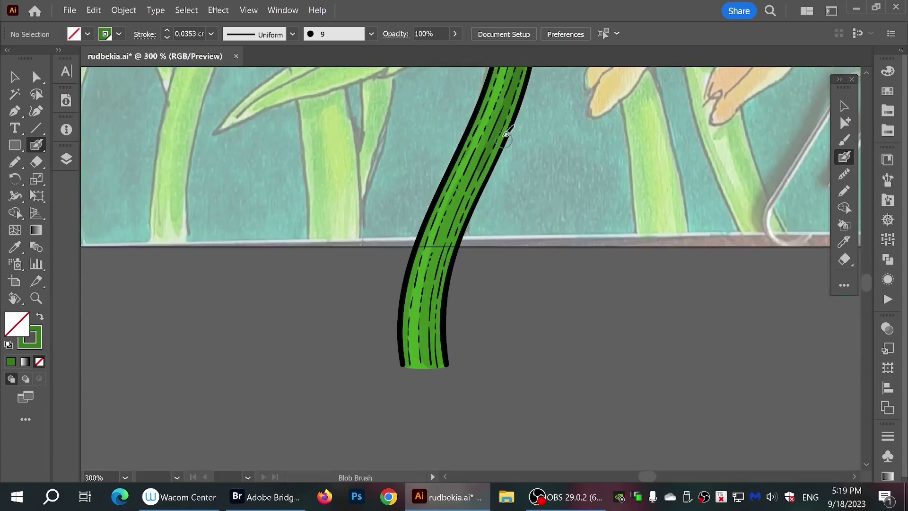
left_click_drag(506, 134, 438, 354)
scroll(474, 441, "up", 5)
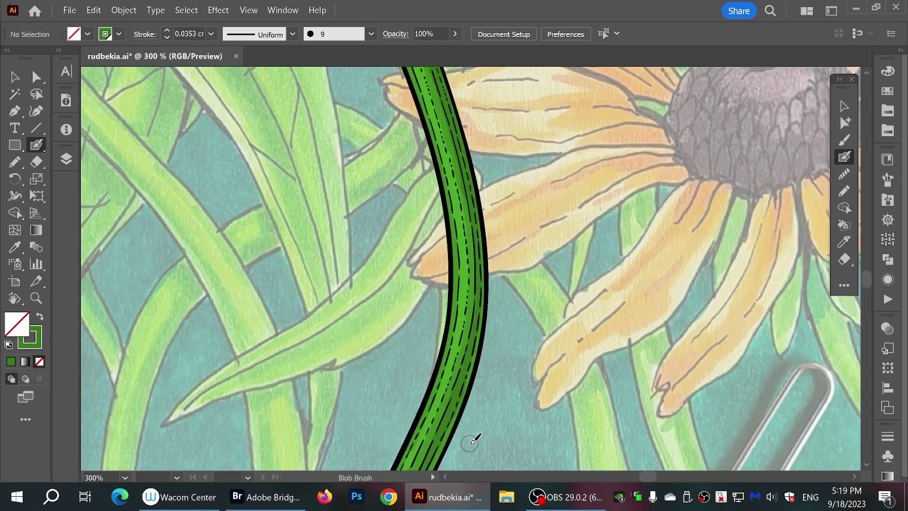
scroll(473, 441, "up", 6)
scroll(496, 229, "up", 2)
Smooth the stem shading's upper-left edge and the edge near the notch with the Pencil
key("F7")
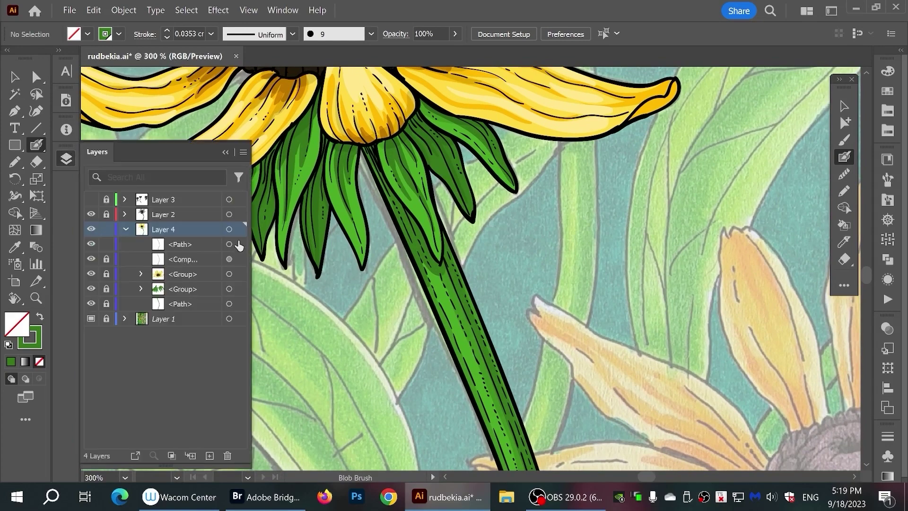
left_click(239, 245)
left_click(15, 162)
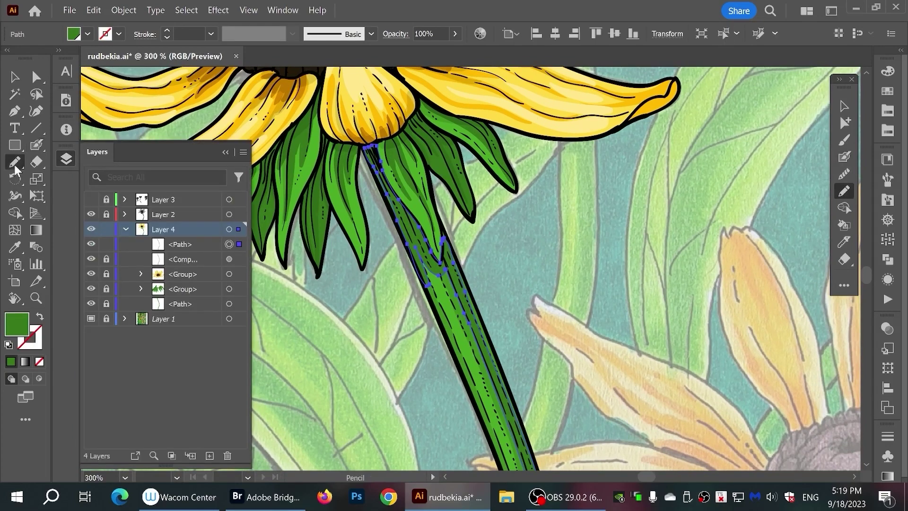
left_click_drag(362, 146, 401, 188)
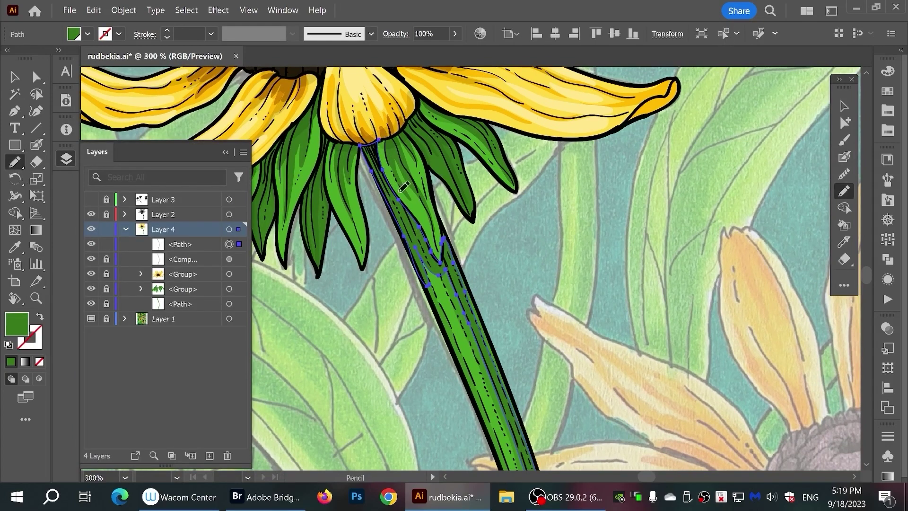
mouse_move(444, 235)
left_mouse_down()
mouse_move(420, 247)
mouse_move(464, 263)
left_mouse_up()
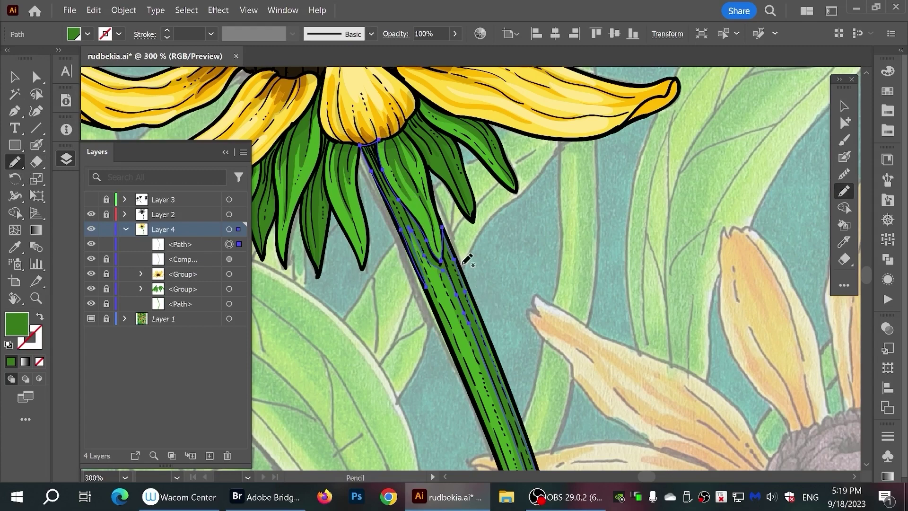
key("a")
left_click(398, 335)
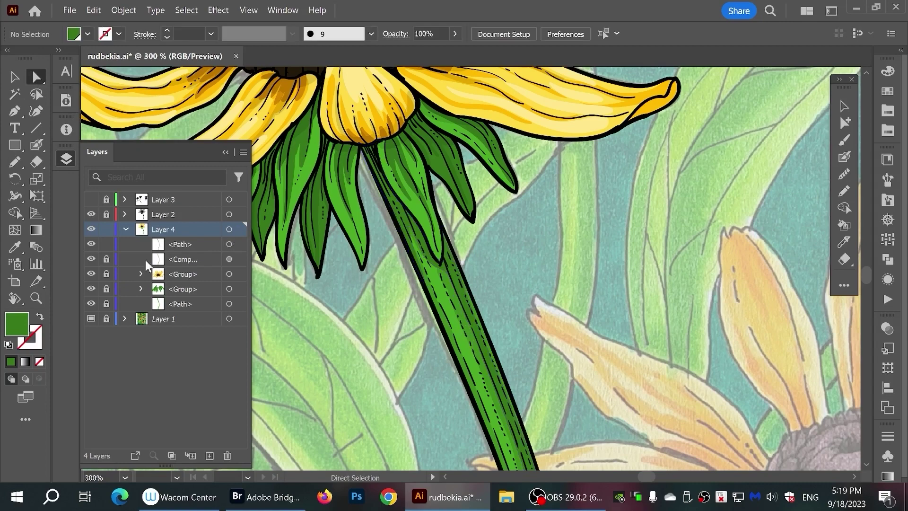
left_click(453, 296)
key("n")
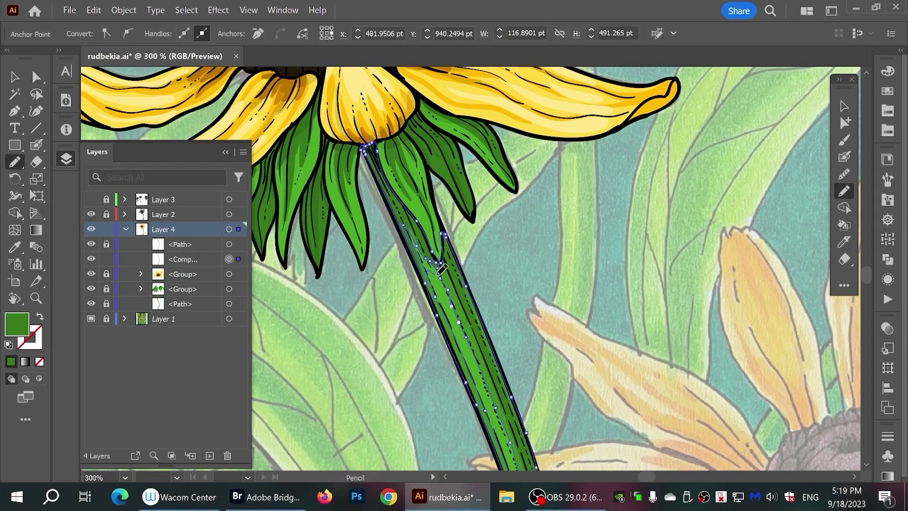
Redraw the shading's notch edge and right edge down to the stem's bottom end
left_click_drag(441, 269, 455, 307)
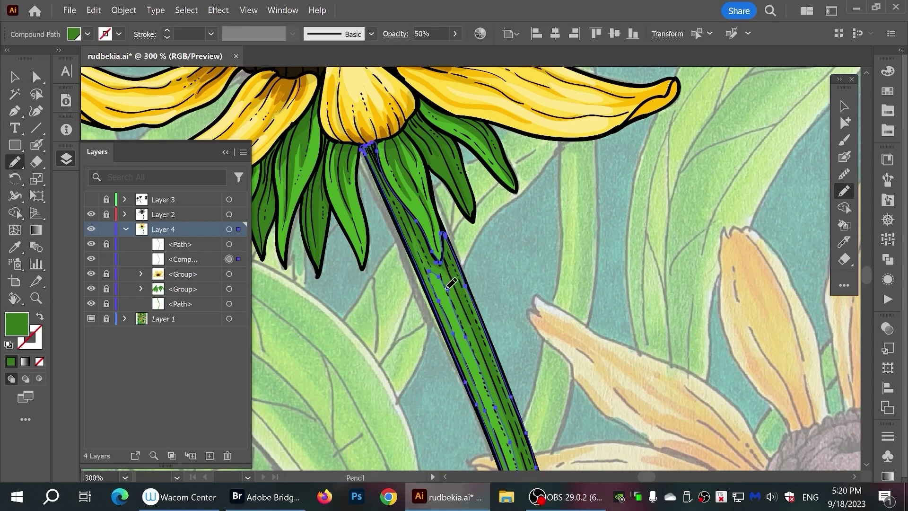
left_click_drag(441, 221, 441, 261)
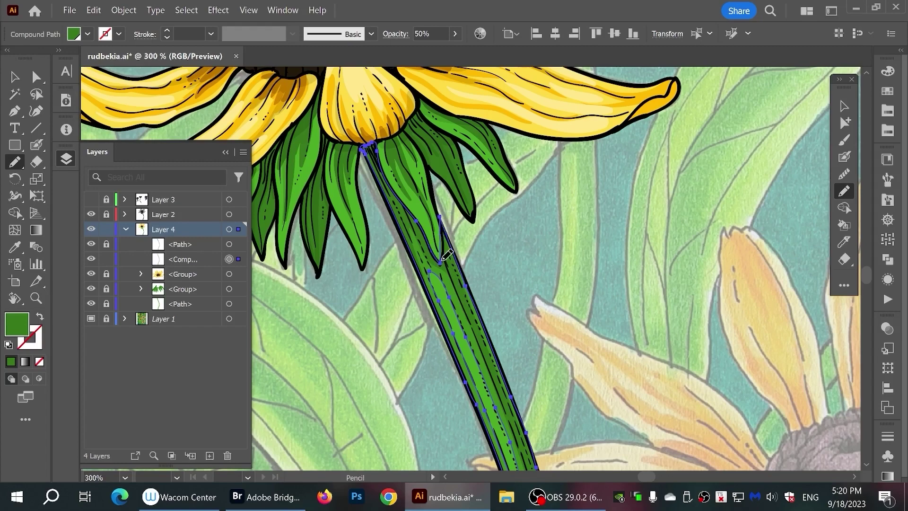
scroll(473, 265, "down", 2)
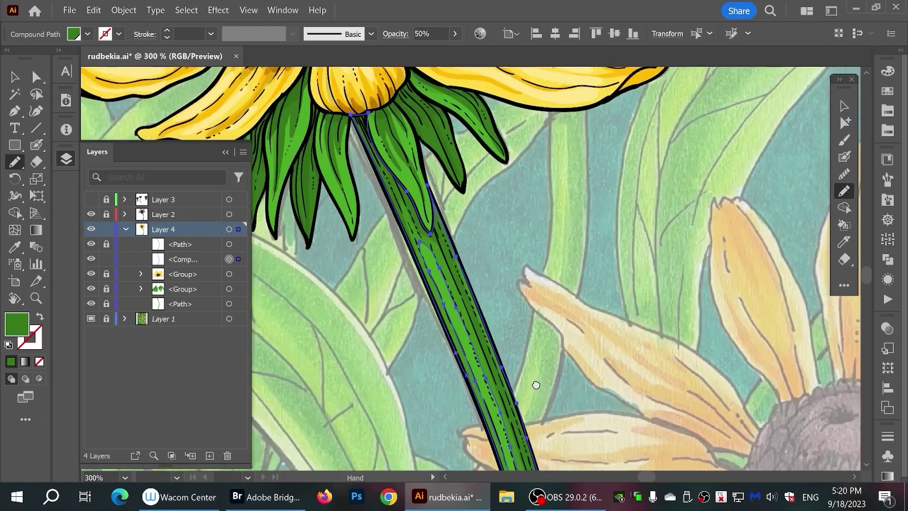
scroll(505, 305, "down", 4)
left_click_drag(501, 344, 400, 124)
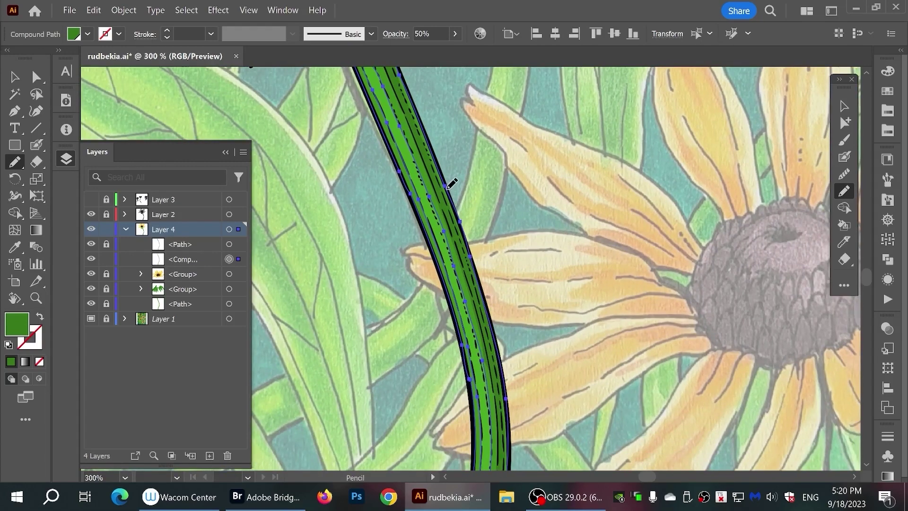
left_click_drag(523, 387, 524, 185)
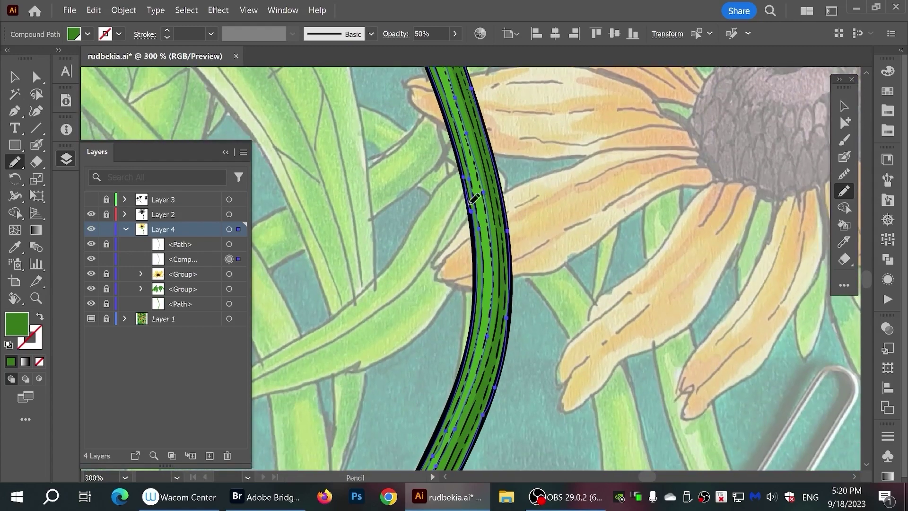
mouse_move(512, 228)
left_mouse_down()
mouse_move(507, 344)
mouse_move(476, 450)
mouse_move(592, 188)
left_mouse_up()
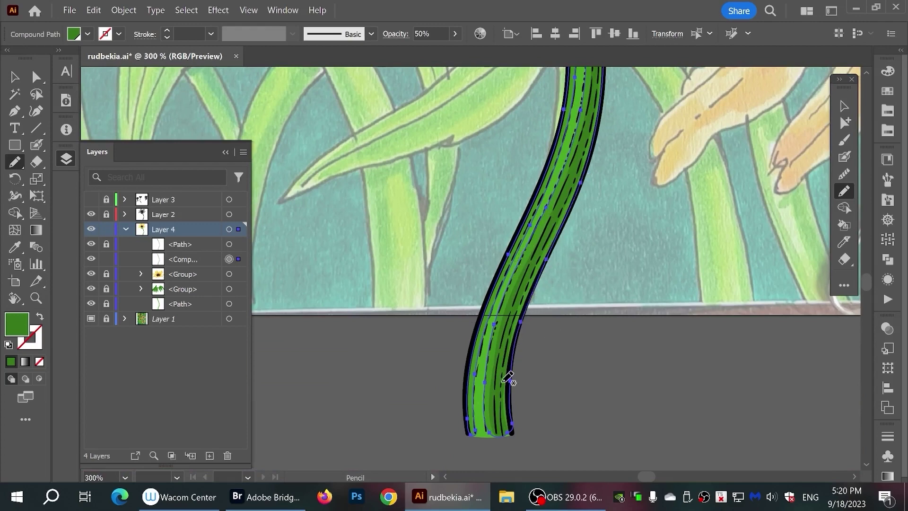
left_click(273, 256, "ctrl")
left_click(229, 244)
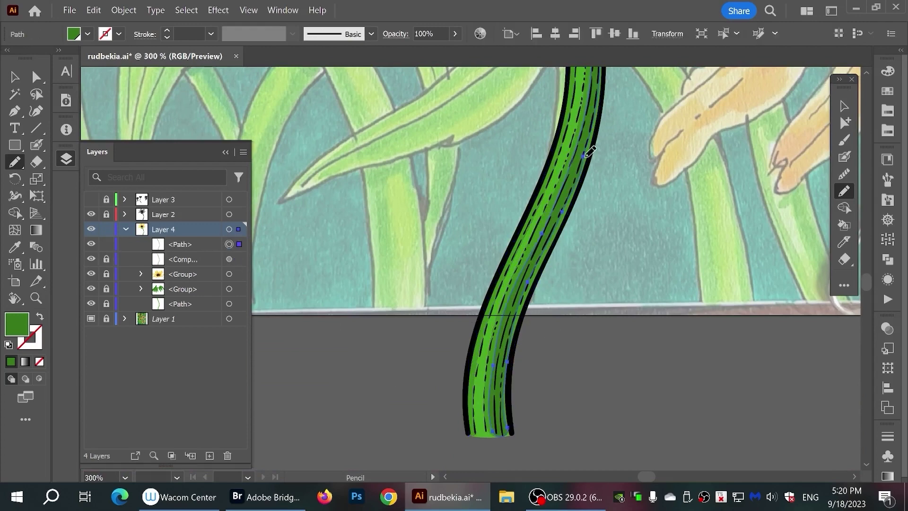
mouse_move(578, 235)
left_mouse_down()
mouse_move(517, 335)
mouse_move(513, 384)
left_mouse_up()
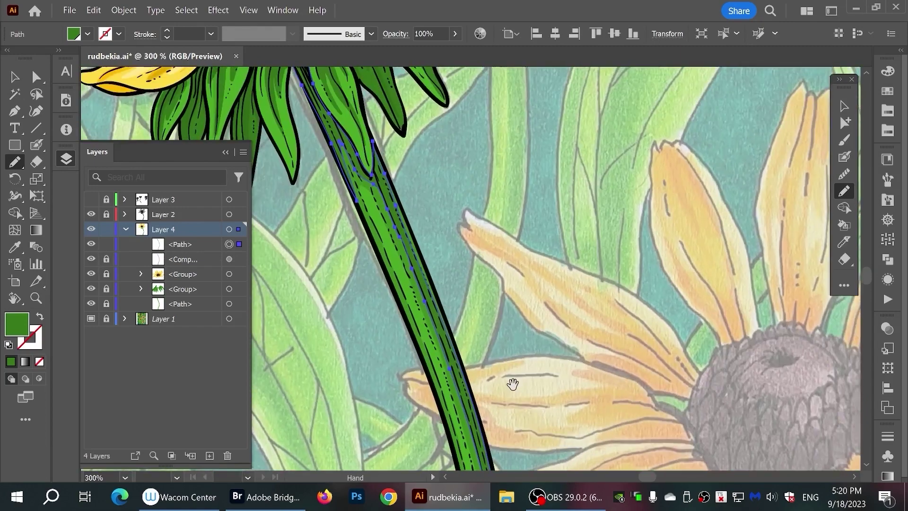
Group all the stem pieces and place the group at the bottom of Layer 4
left_click(107, 304)
key("v")
key("ctrl+a")
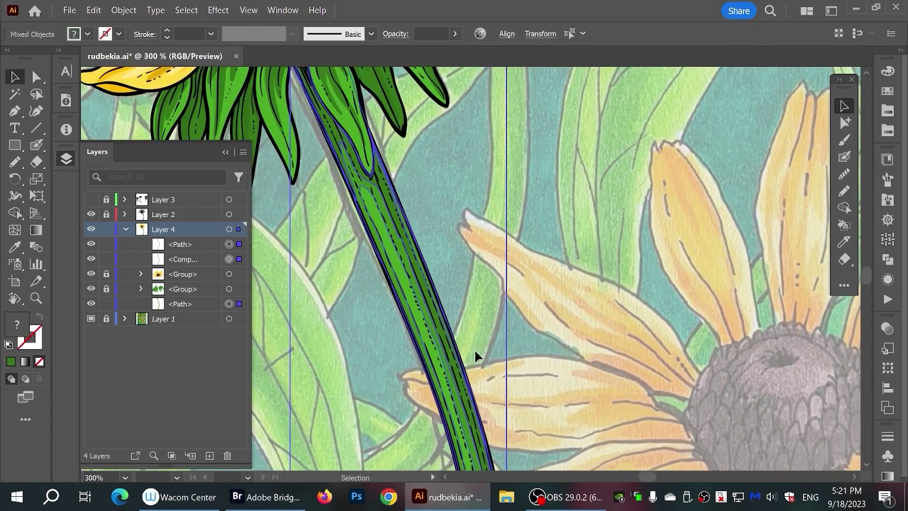
key("ctrl+g")
key("ctrl+shift+a")
mouse_move(177, 244)
left_mouse_down()
mouse_move(180, 280)
mouse_move(172, 246)
left_mouse_up()
Move the stem group into Layer 2 and group it with the flower head
left_click(124, 214)
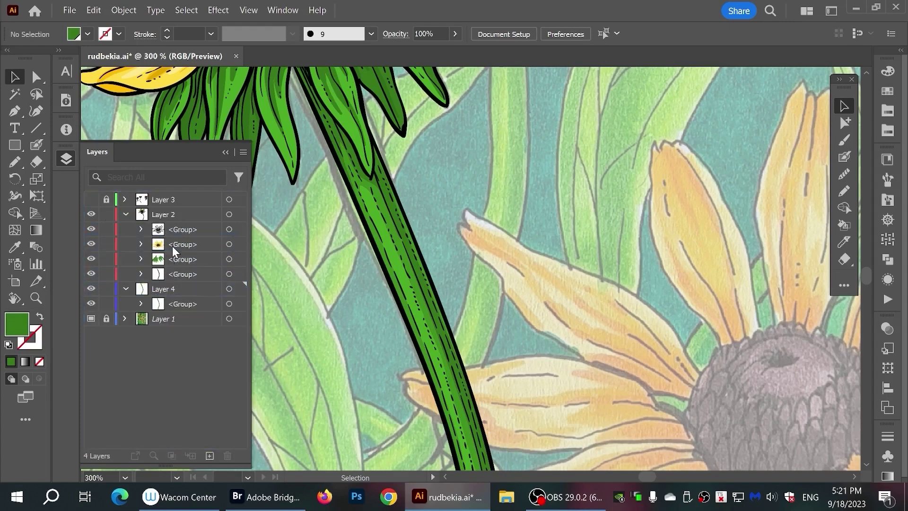
left_click_drag(360, 214, 516, 271)
left_click_drag(174, 306, 179, 274)
left_click(229, 274)
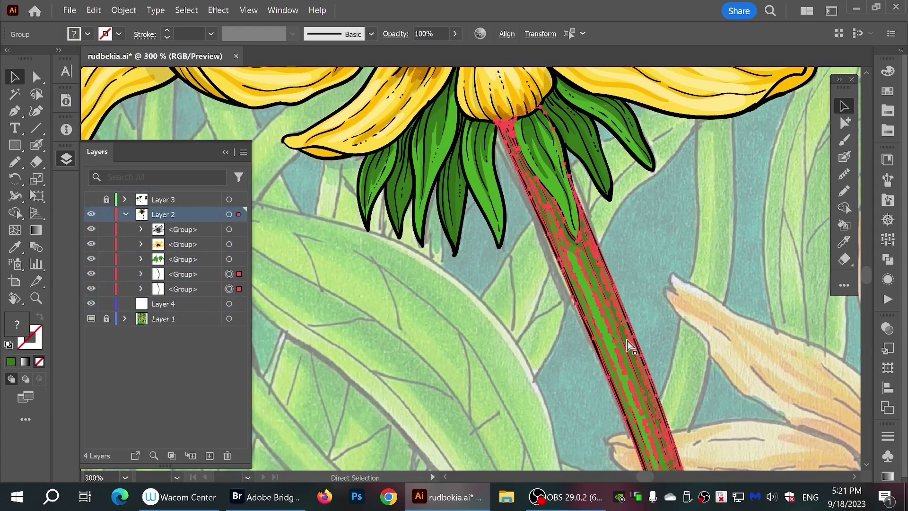
left_click(229, 244)
left_click(229, 259, "shift")
key("ctrl+g")
key("ctrl+minus")
key("ctrl+minus")
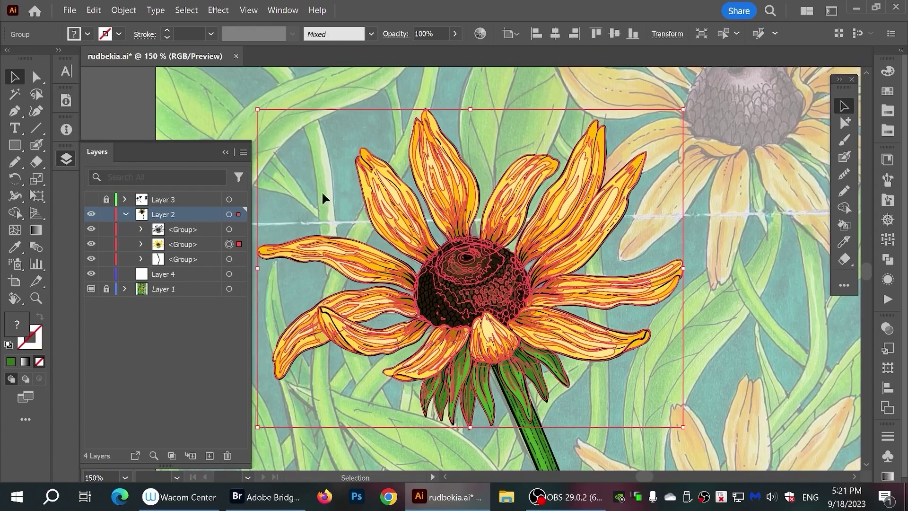
Group Layer 2's rudbeckia artwork and move it into Layer 3 with the other flowers
left_click(229, 214)
key("ctrl+g")
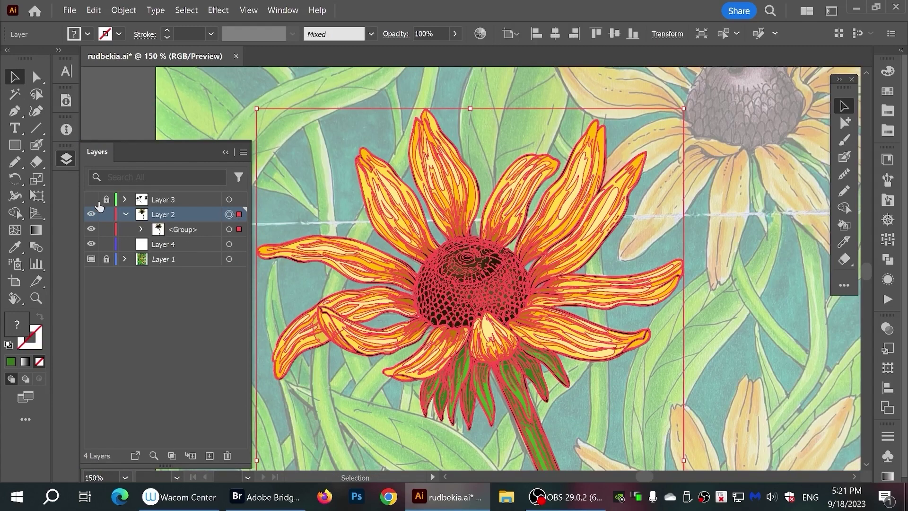
left_click(91, 199)
left_click(107, 199)
left_click(125, 199)
key("ctrl+minus")
key("ctrl+minus")
key("ctrl+minus")
left_click(691, 286)
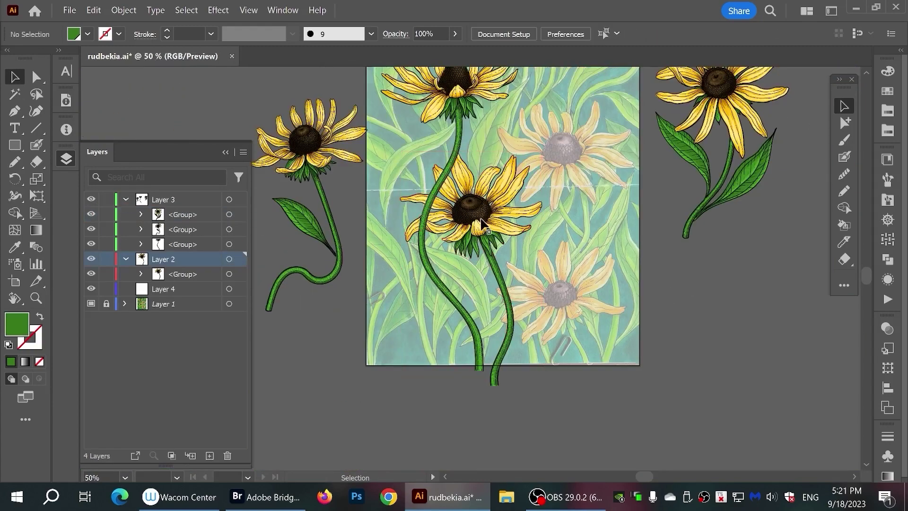
left_click(483, 223)
left_click_drag(182, 273, 171, 208)
left_click(298, 414)
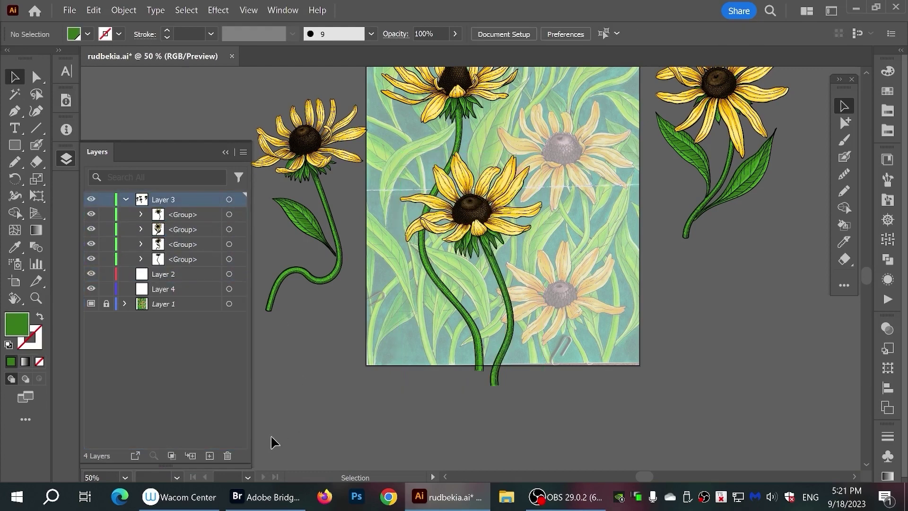
Reposition the left flower so it overlaps the artboard's left edge
scroll(591, 218, "right", 3)
scroll(569, 180, "down", 2)
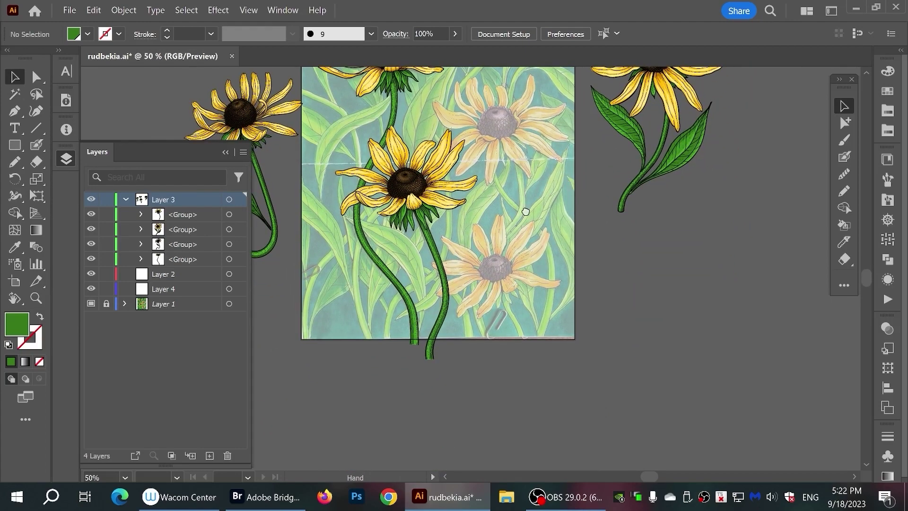
scroll(525, 212, "up", 2)
left_click(126, 199)
left_click(106, 200)
left_click(90, 199)
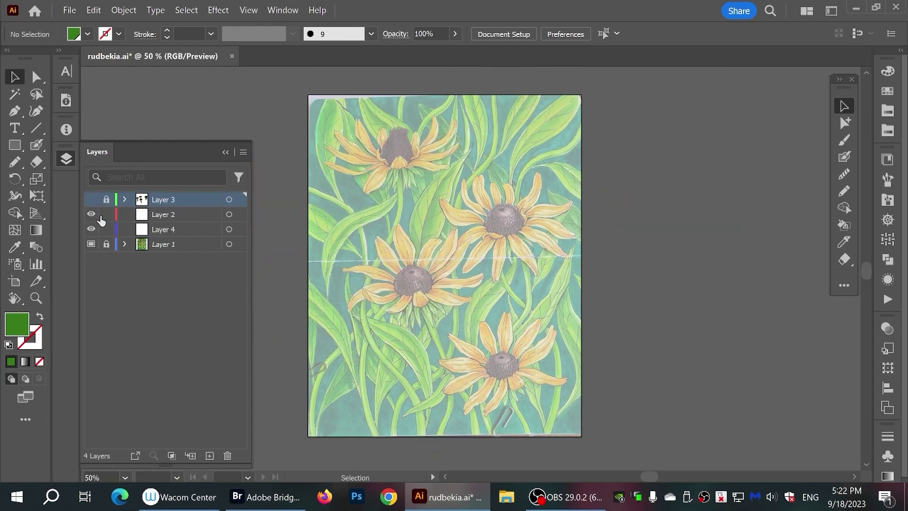
left_click_drag(90, 200, 93, 236)
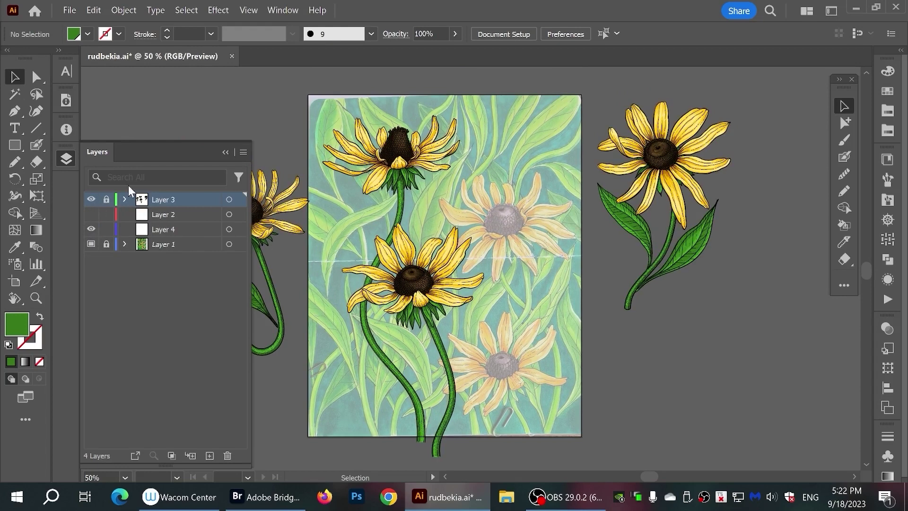
left_click(91, 215)
left_click(91, 199)
left_click(126, 199)
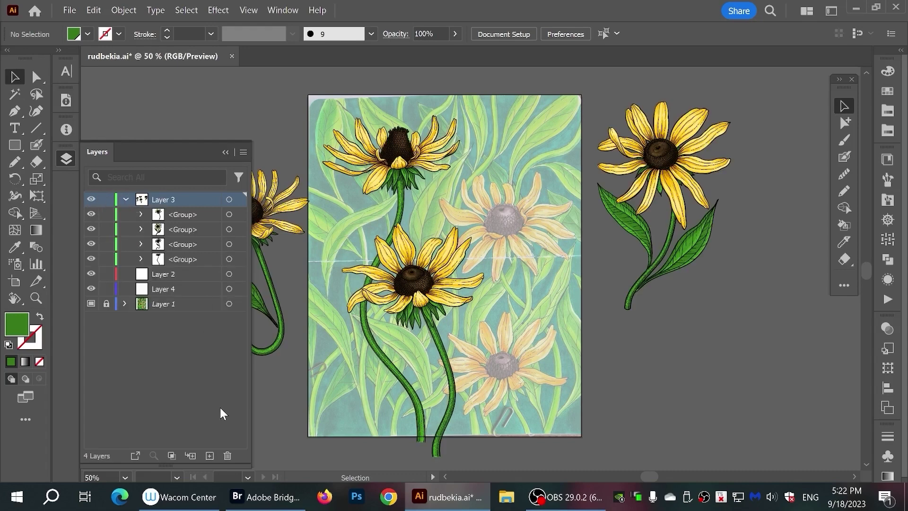
left_click_drag(279, 233, 326, 229)
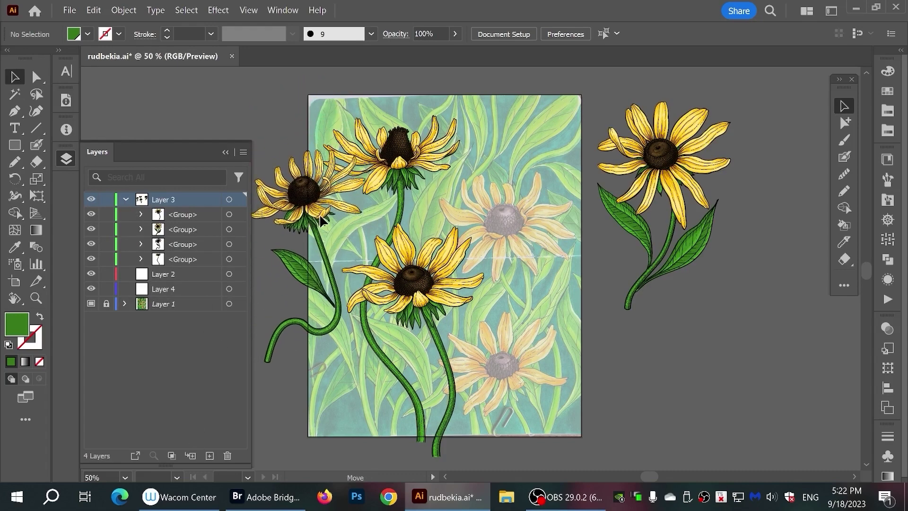
left_click(623, 322)
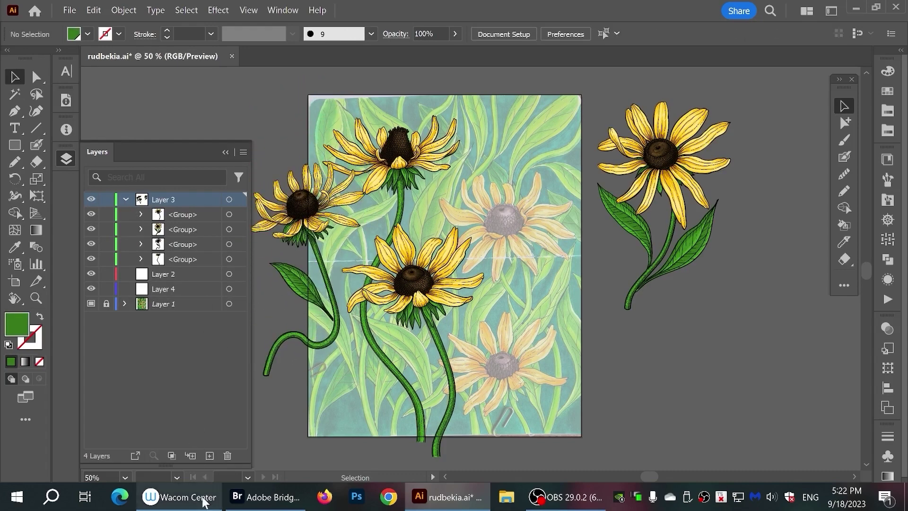